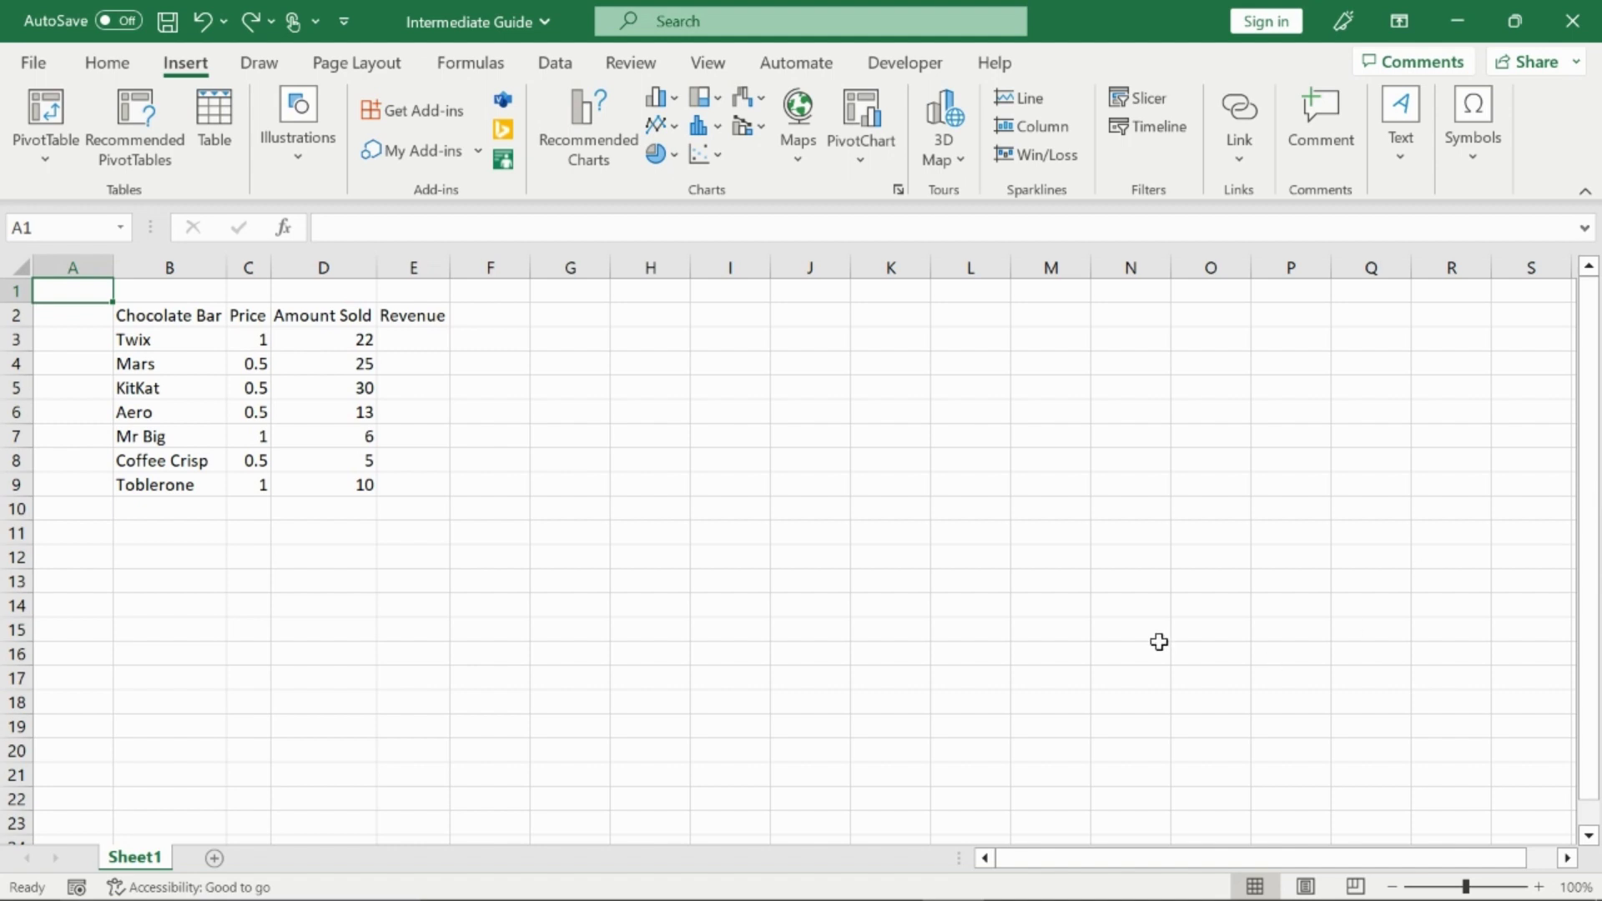
- Point out the headers Chocolate Bar, Price, Amount Sold and Revenue
{"action": "left_click", "coordinate": [858, 479]}
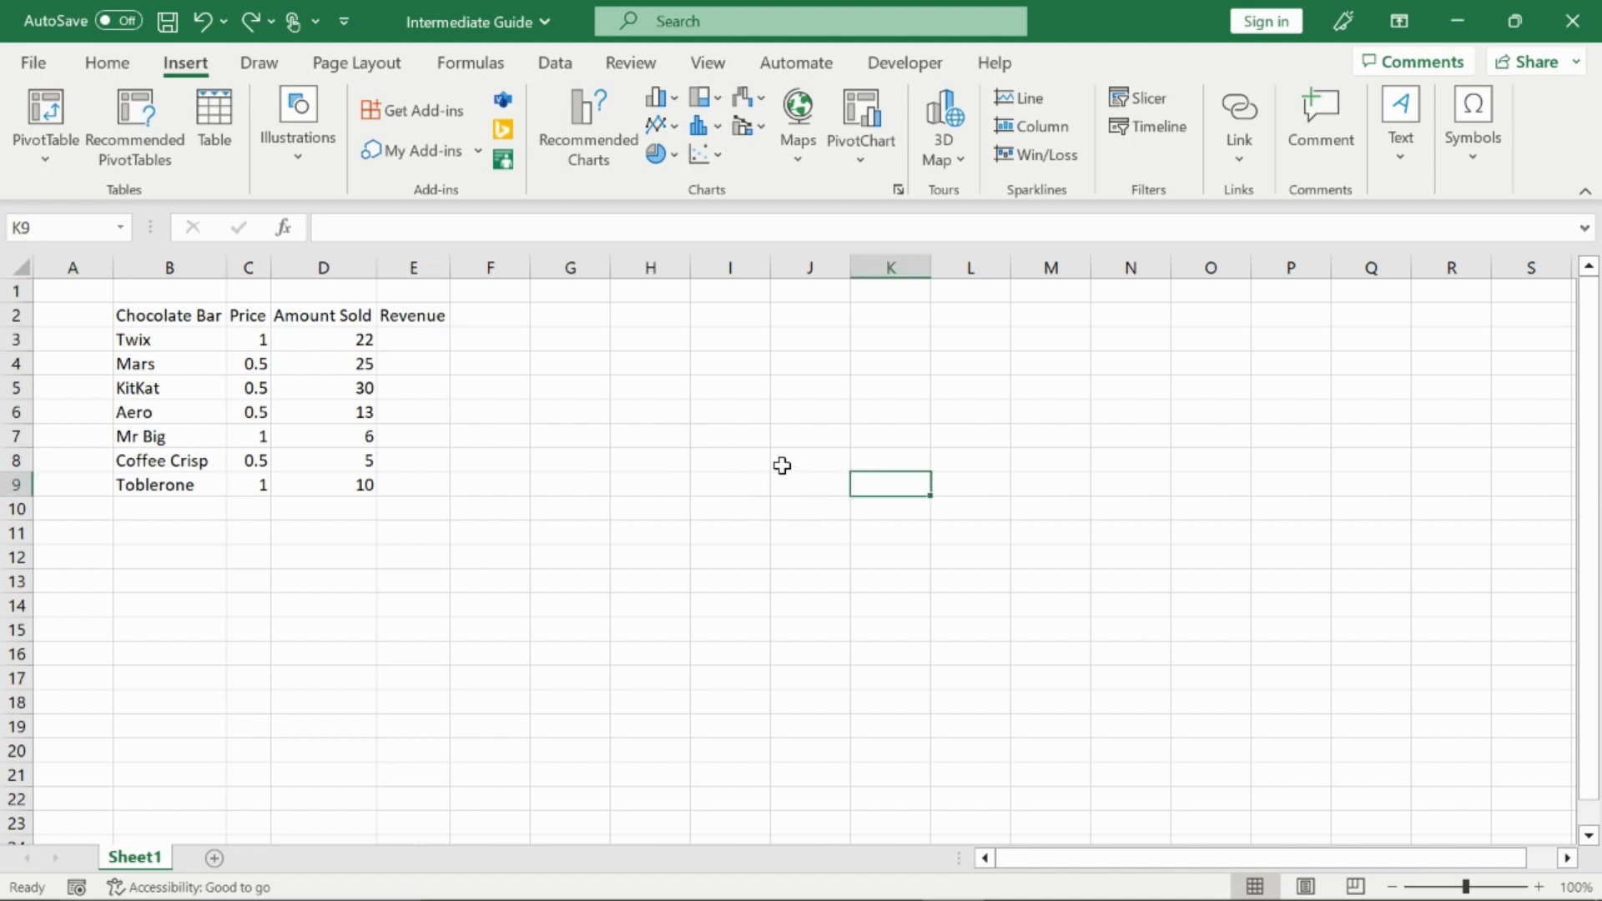
{"action": "left_click", "coordinate": [185, 312]}
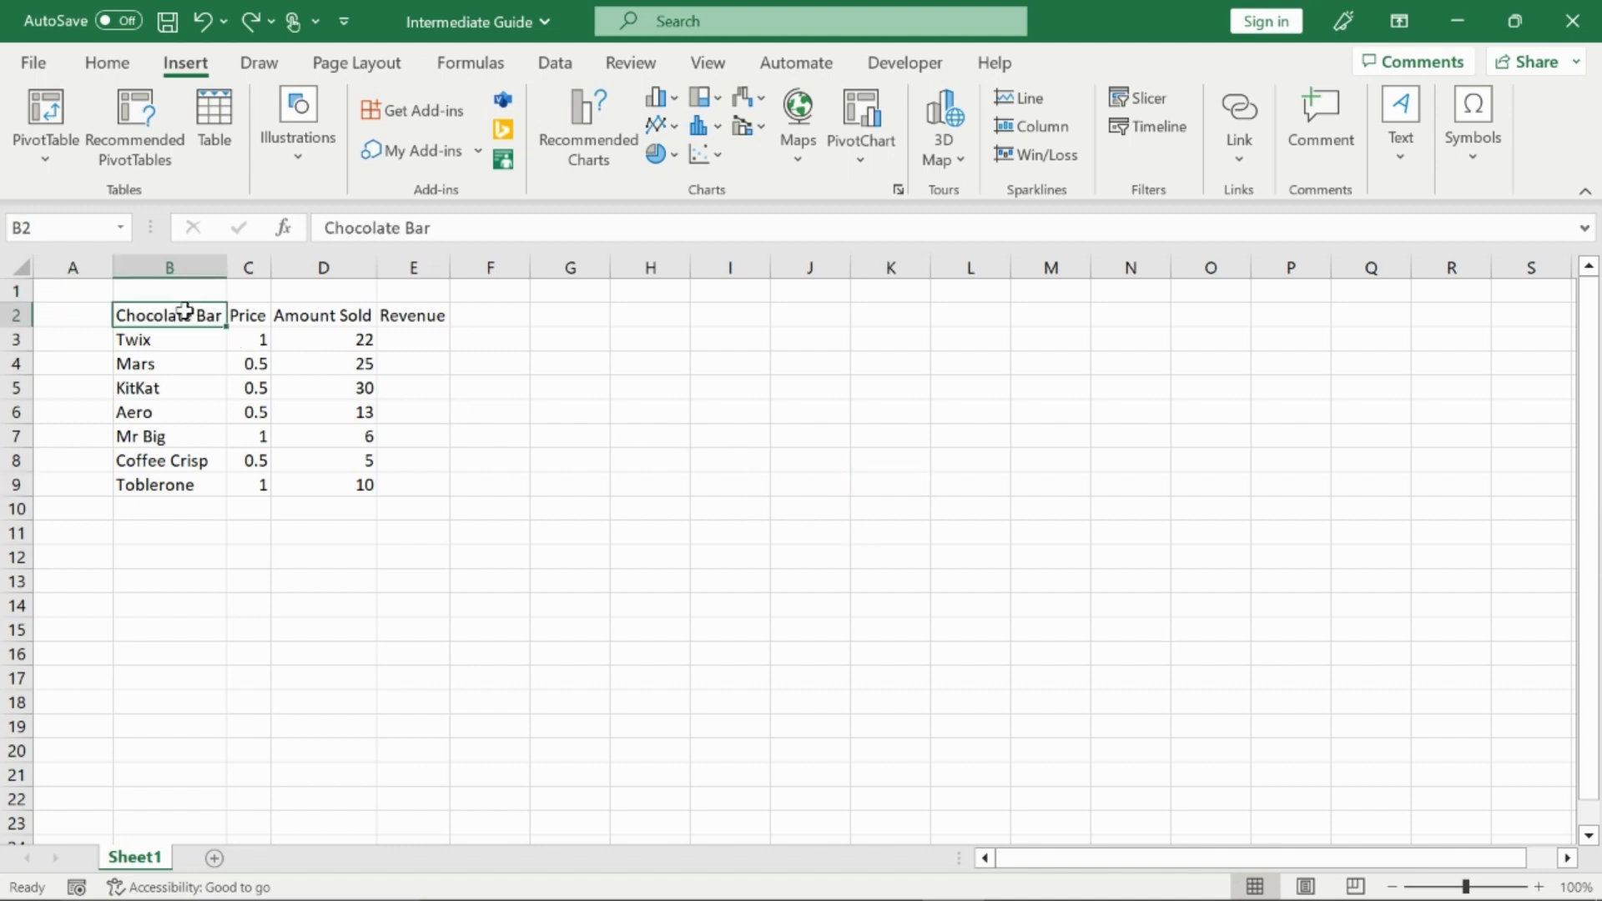
{"action": "left_click", "coordinate": [247, 314]}
{"action": "left_click", "coordinate": [326, 313]}
{"action": "left_click", "coordinate": [412, 314]}
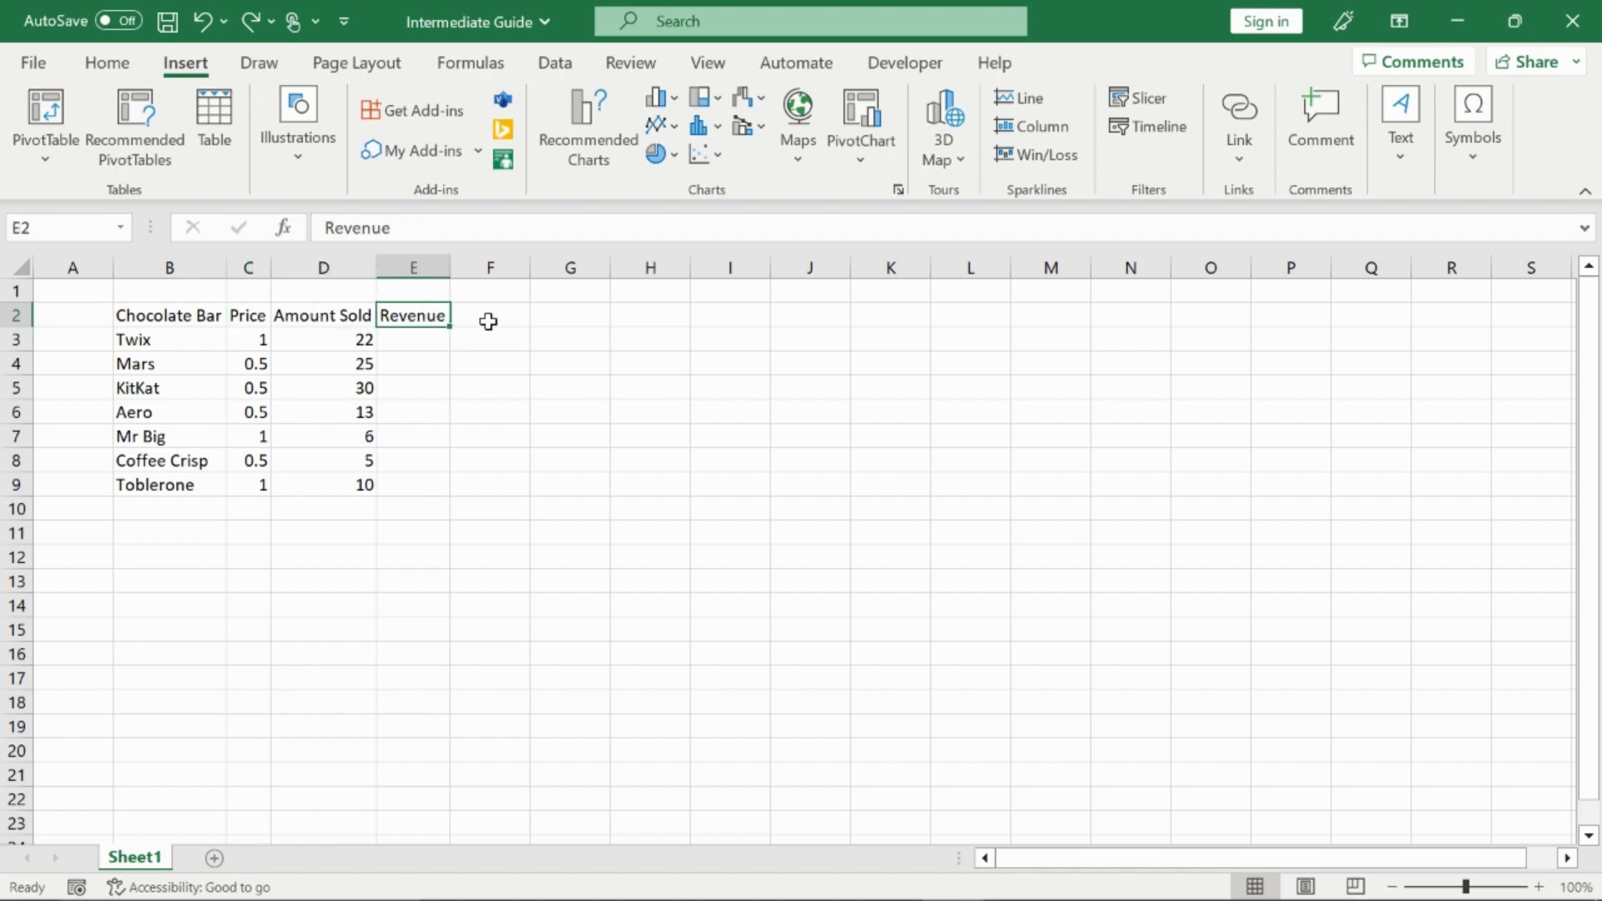
- Point out the bars Twix, Mars and KitKat, prices 1 and 0.5, amount 25, and empty Revenue
{"action": "left_click", "coordinate": [211, 337]}
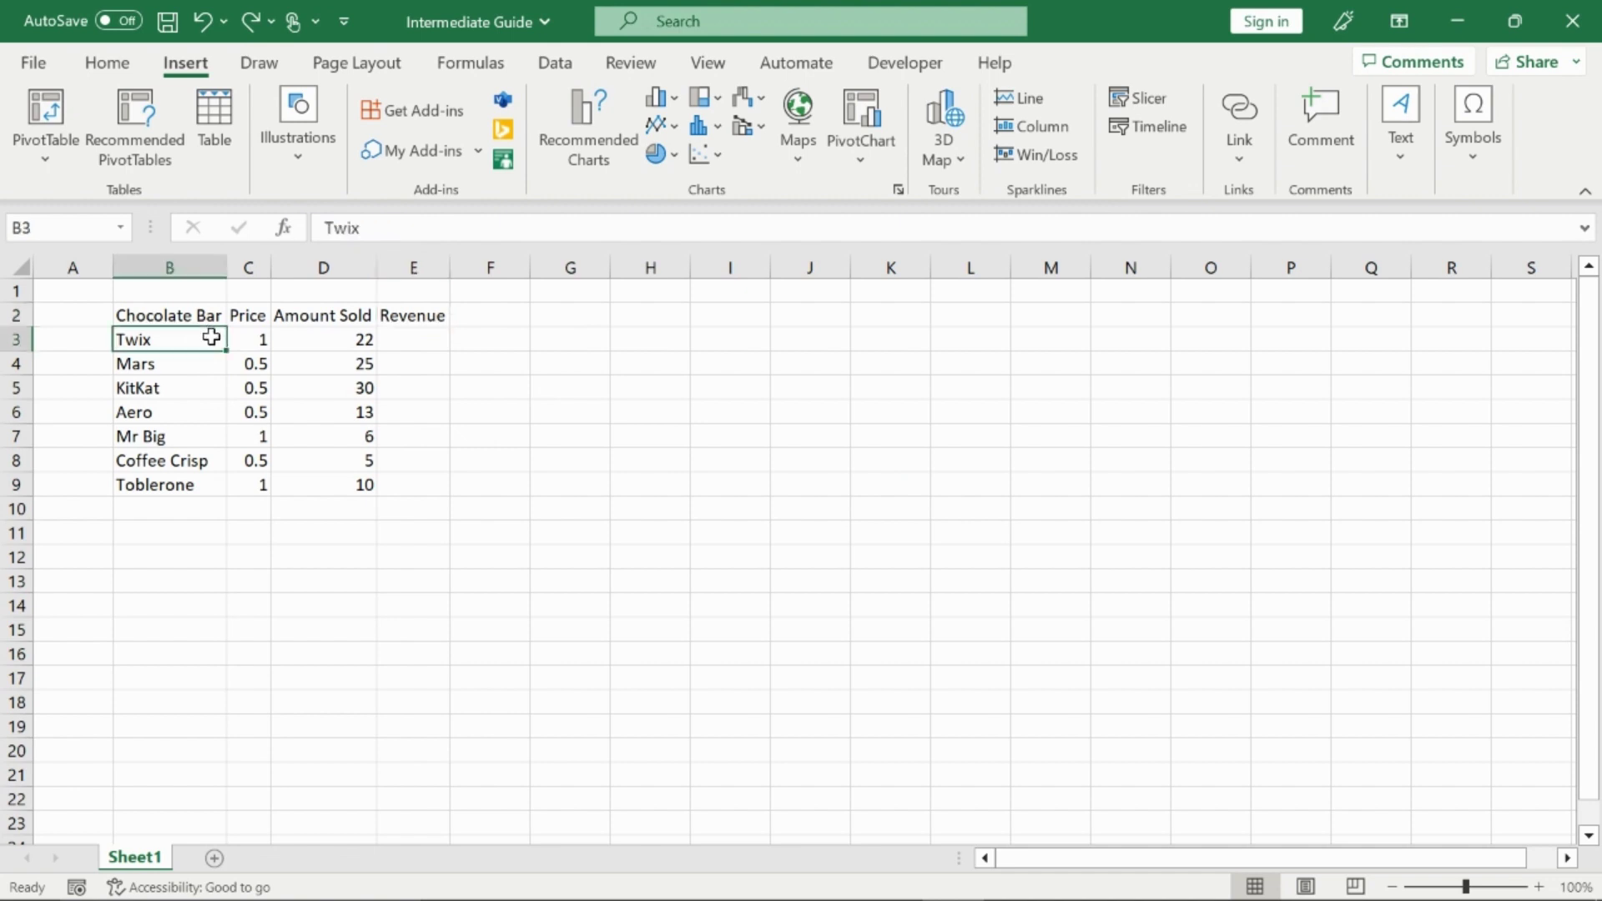
{"action": "left_click", "coordinate": [207, 361]}
{"action": "left_click", "coordinate": [204, 389]}
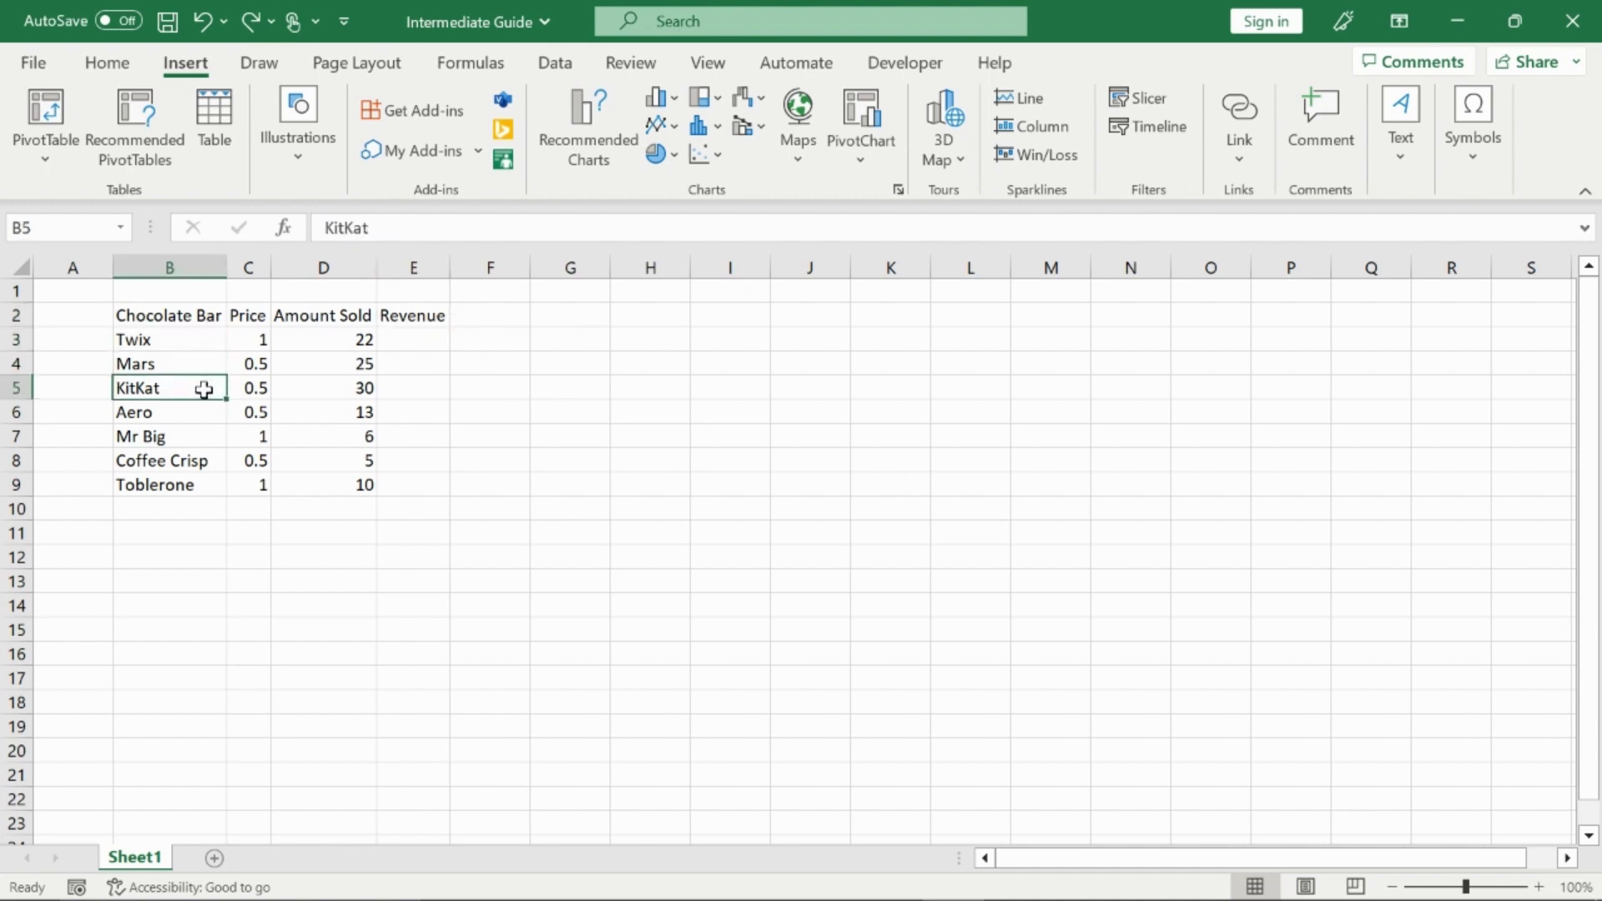
{"action": "left_click", "coordinate": [255, 341]}
{"action": "left_click", "coordinate": [257, 364]}
{"action": "left_click", "coordinate": [363, 365]}
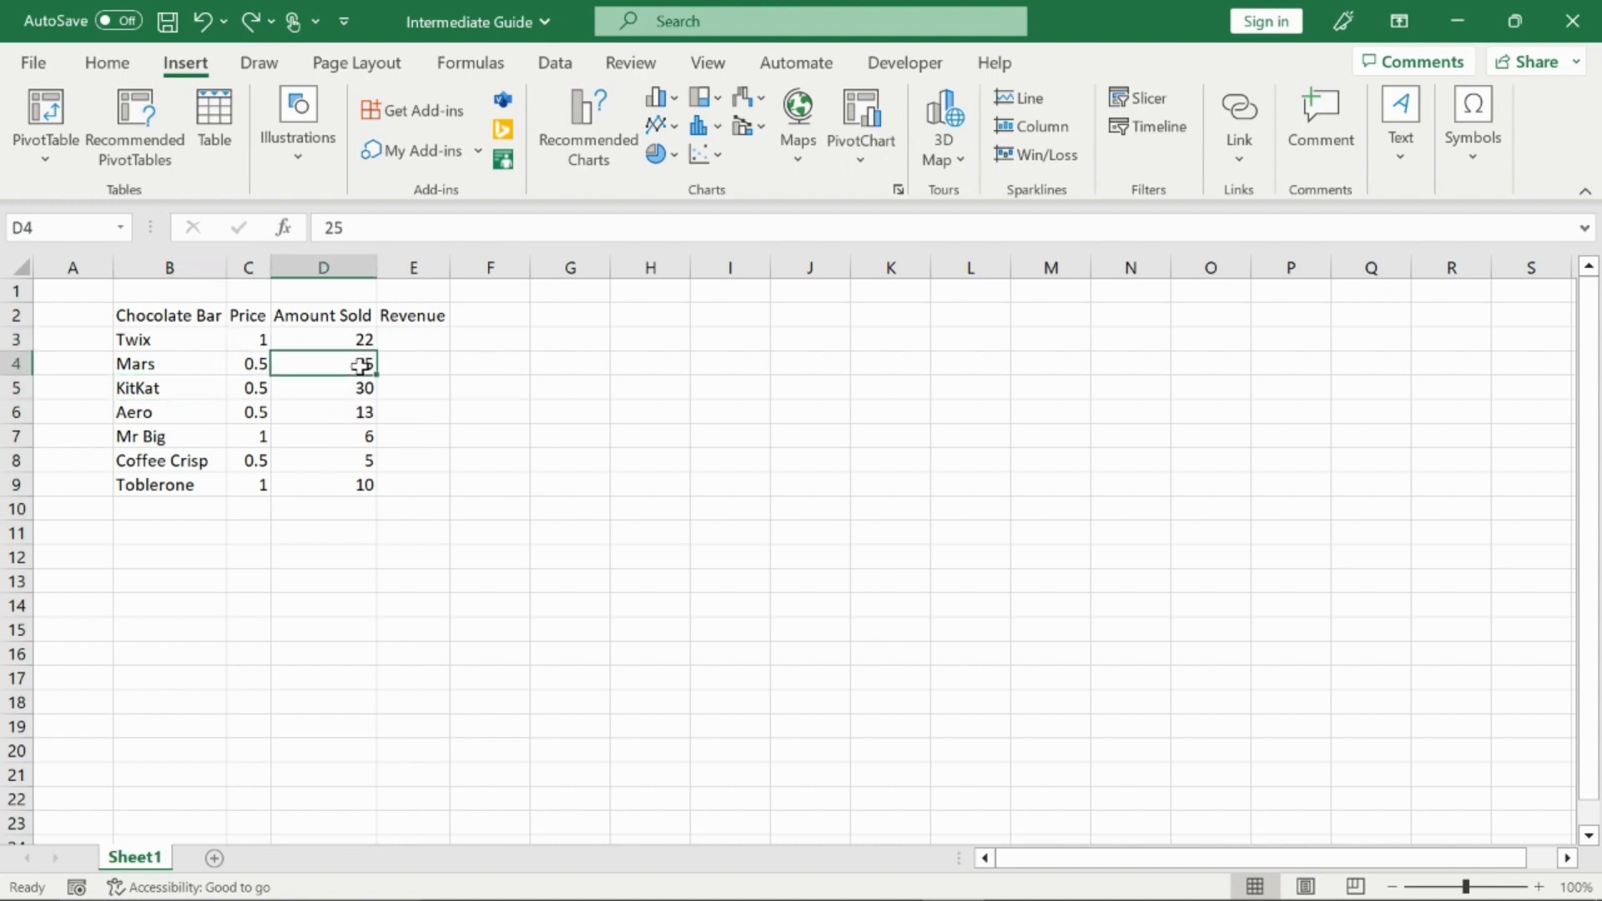
{"action": "left_click", "coordinate": [404, 371]}
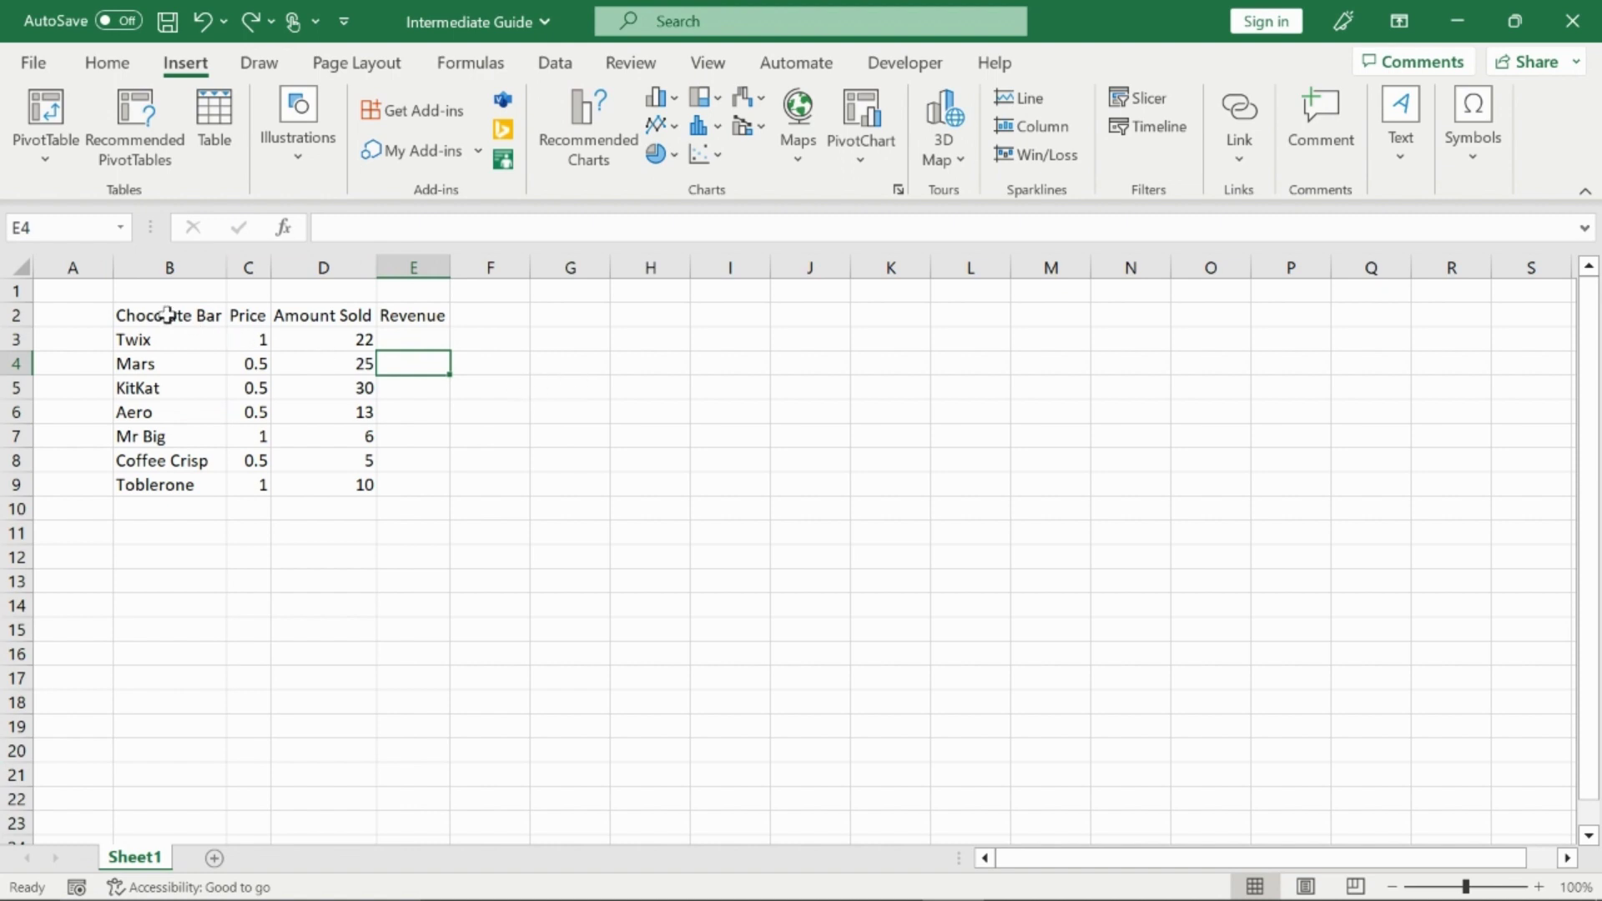
- Convert the B2:E9 data into an Excel table with headers using Ctrl+T
{"action": "left_click_drag", "start_coordinate": [167, 315], "coordinate": [442, 487]}
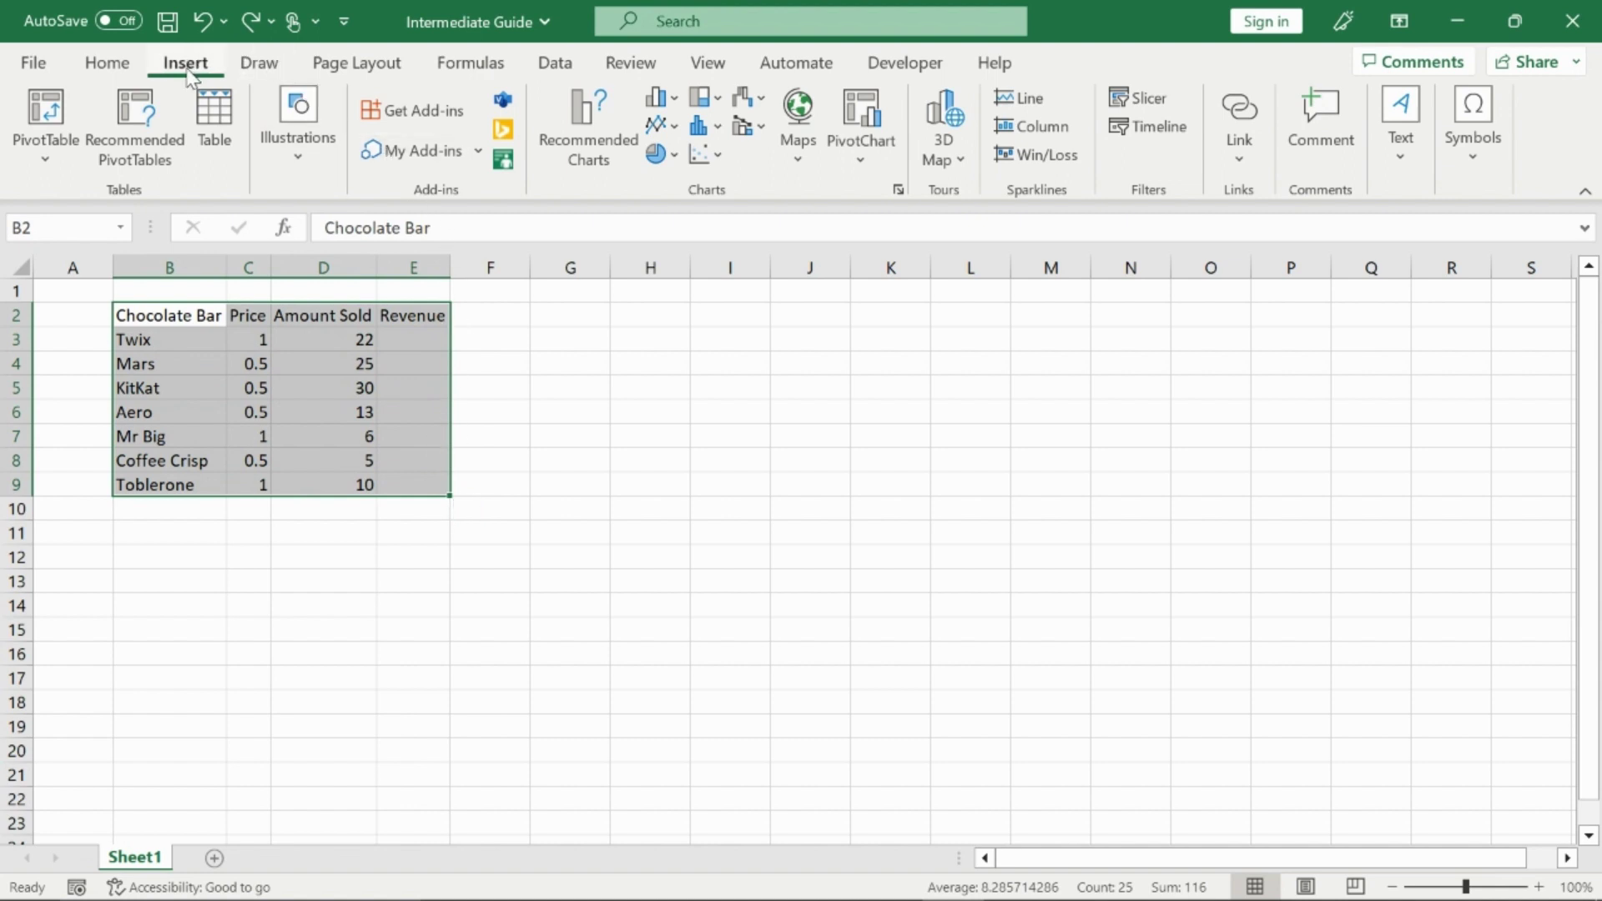
{"action": "left_click", "coordinate": [230, 121]}
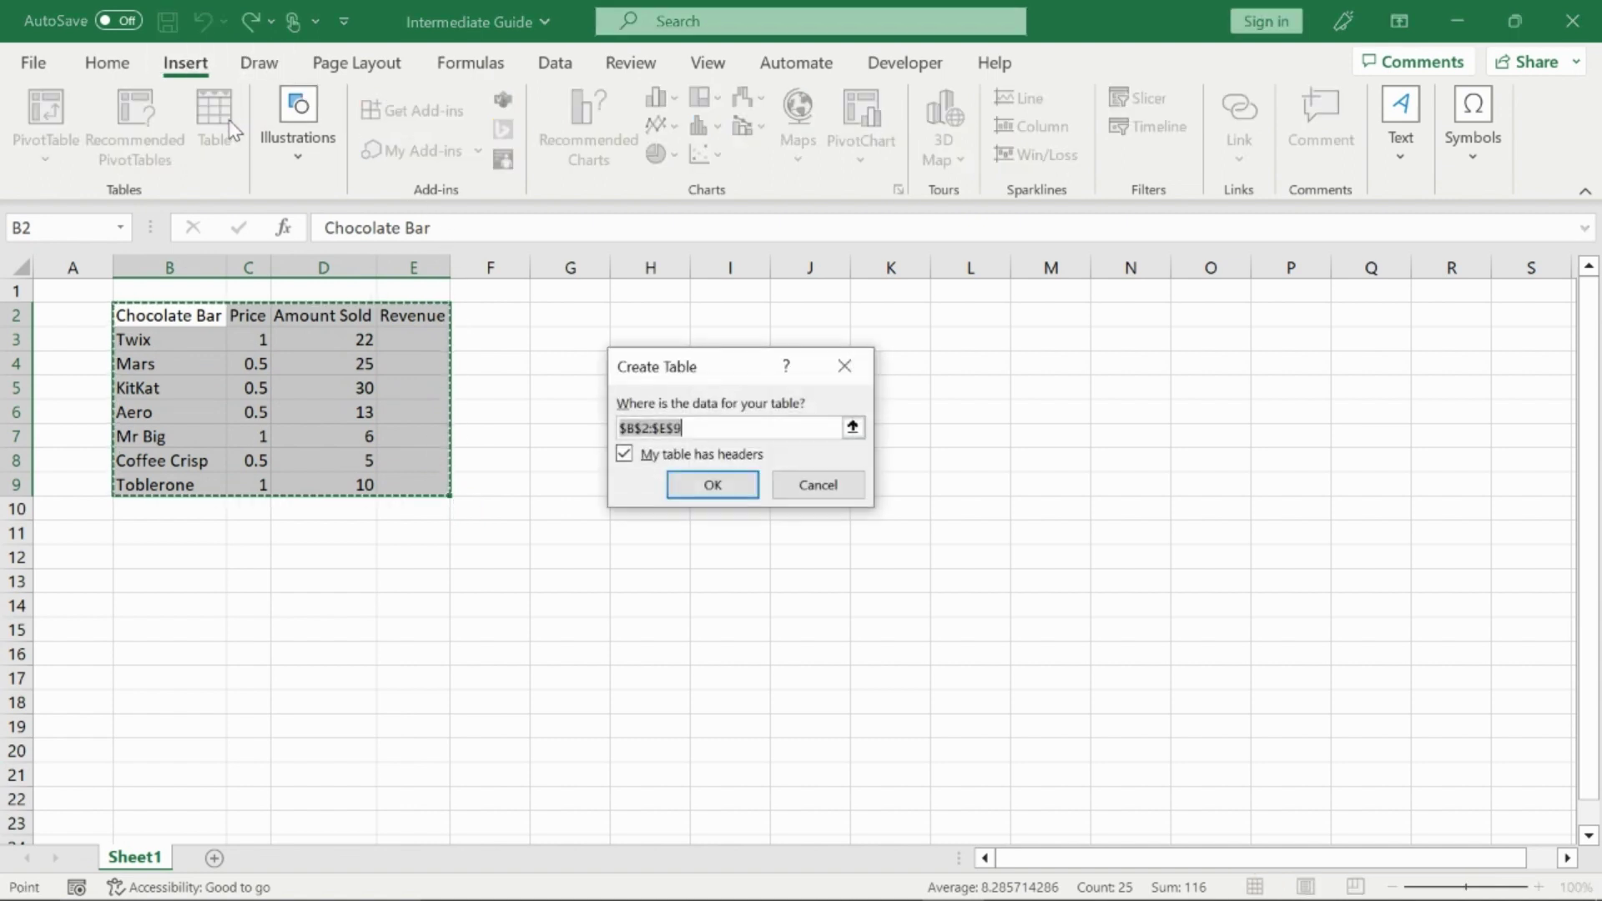
{"action": "left_click", "coordinate": [844, 365]}
{"action": "left_click", "coordinate": [881, 409]}
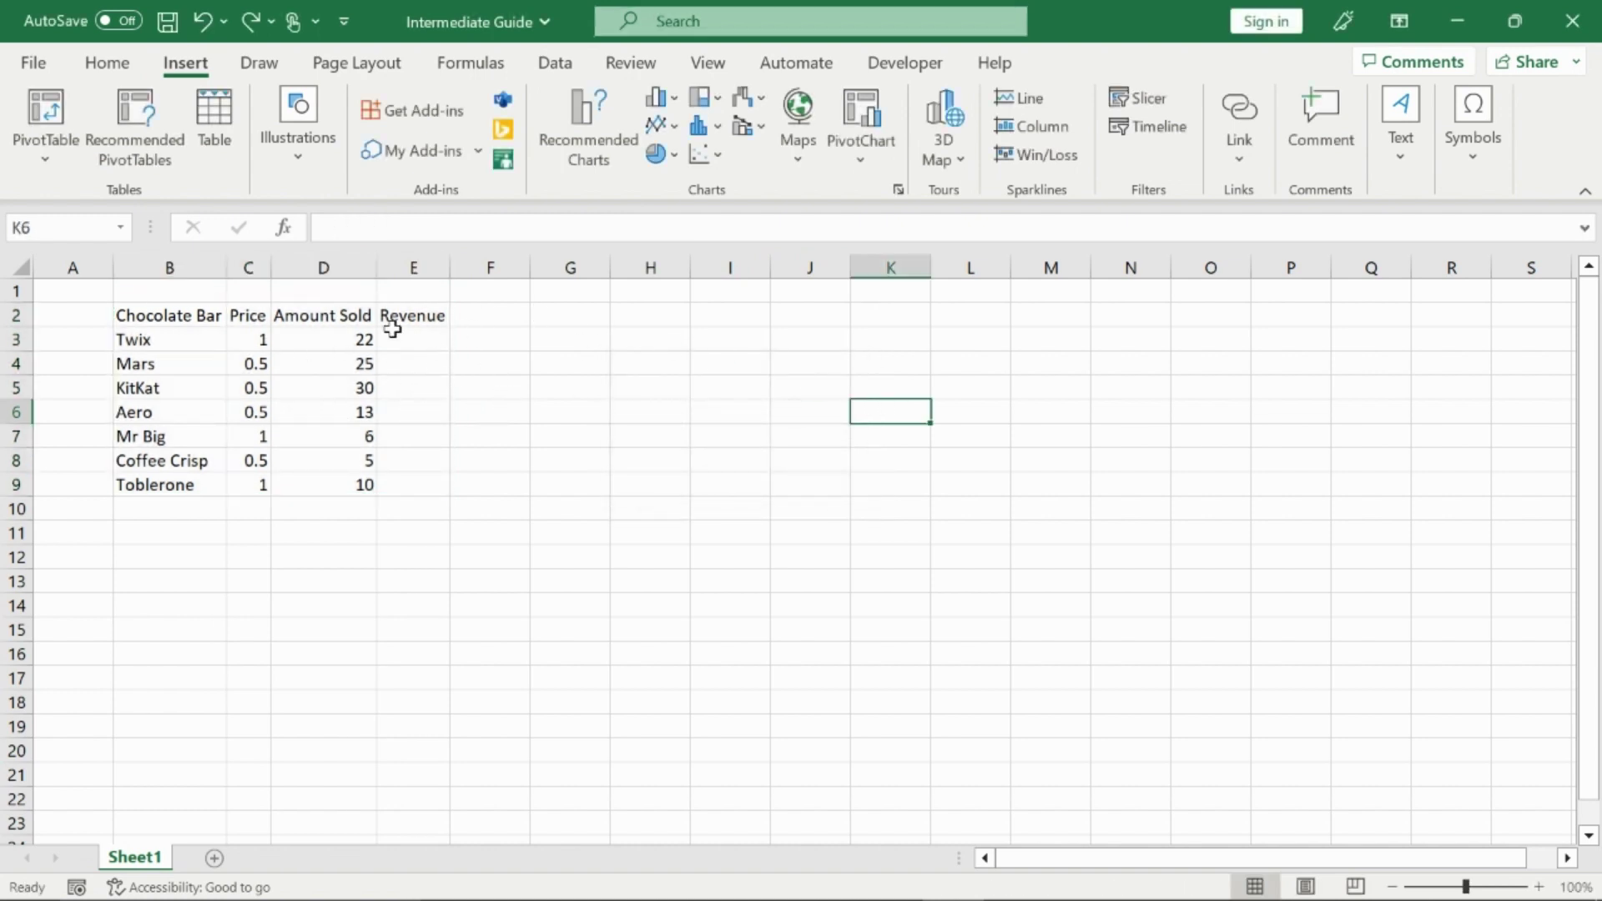
{"action": "left_click", "coordinate": [327, 390]}
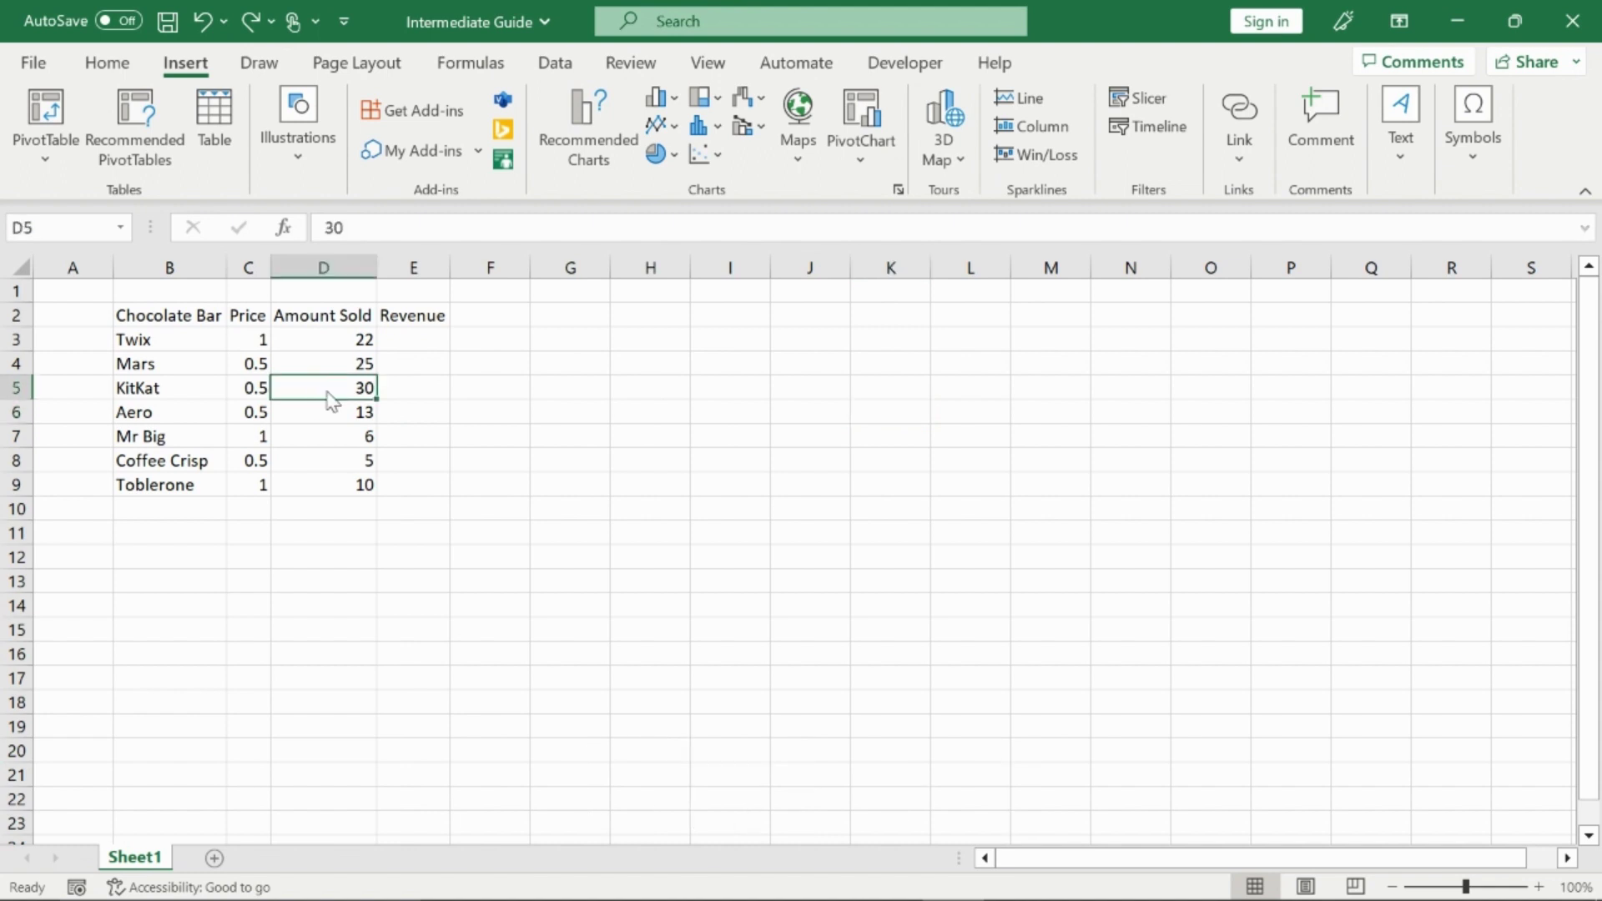
{"action": "key", "text": "ctrl+t"}
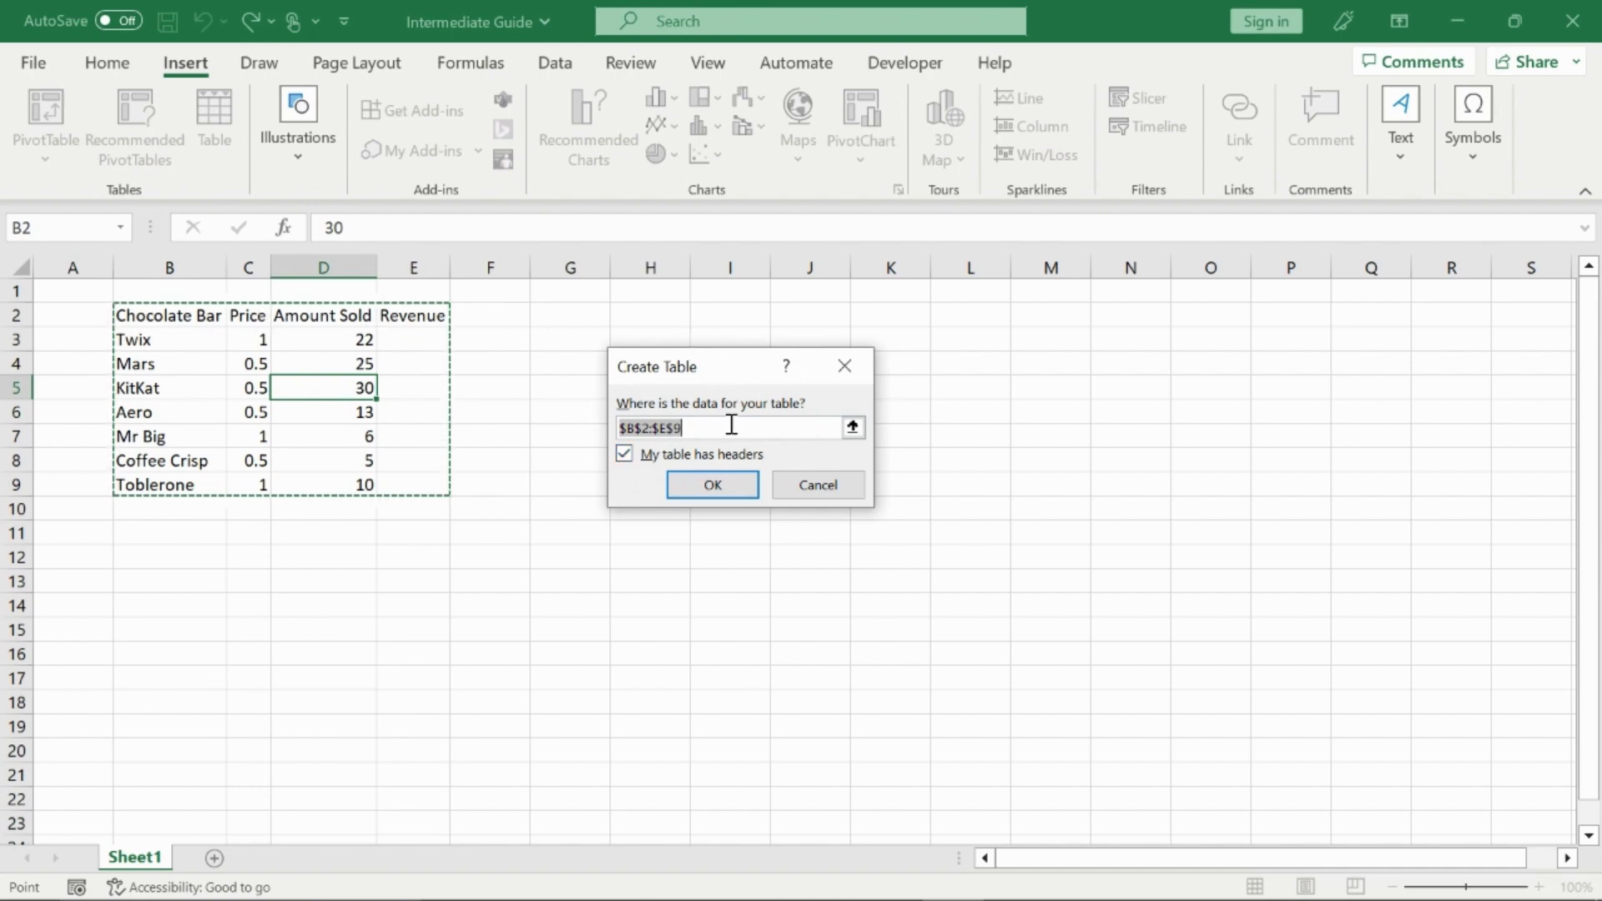
{"action": "left_click", "coordinate": [738, 479]}
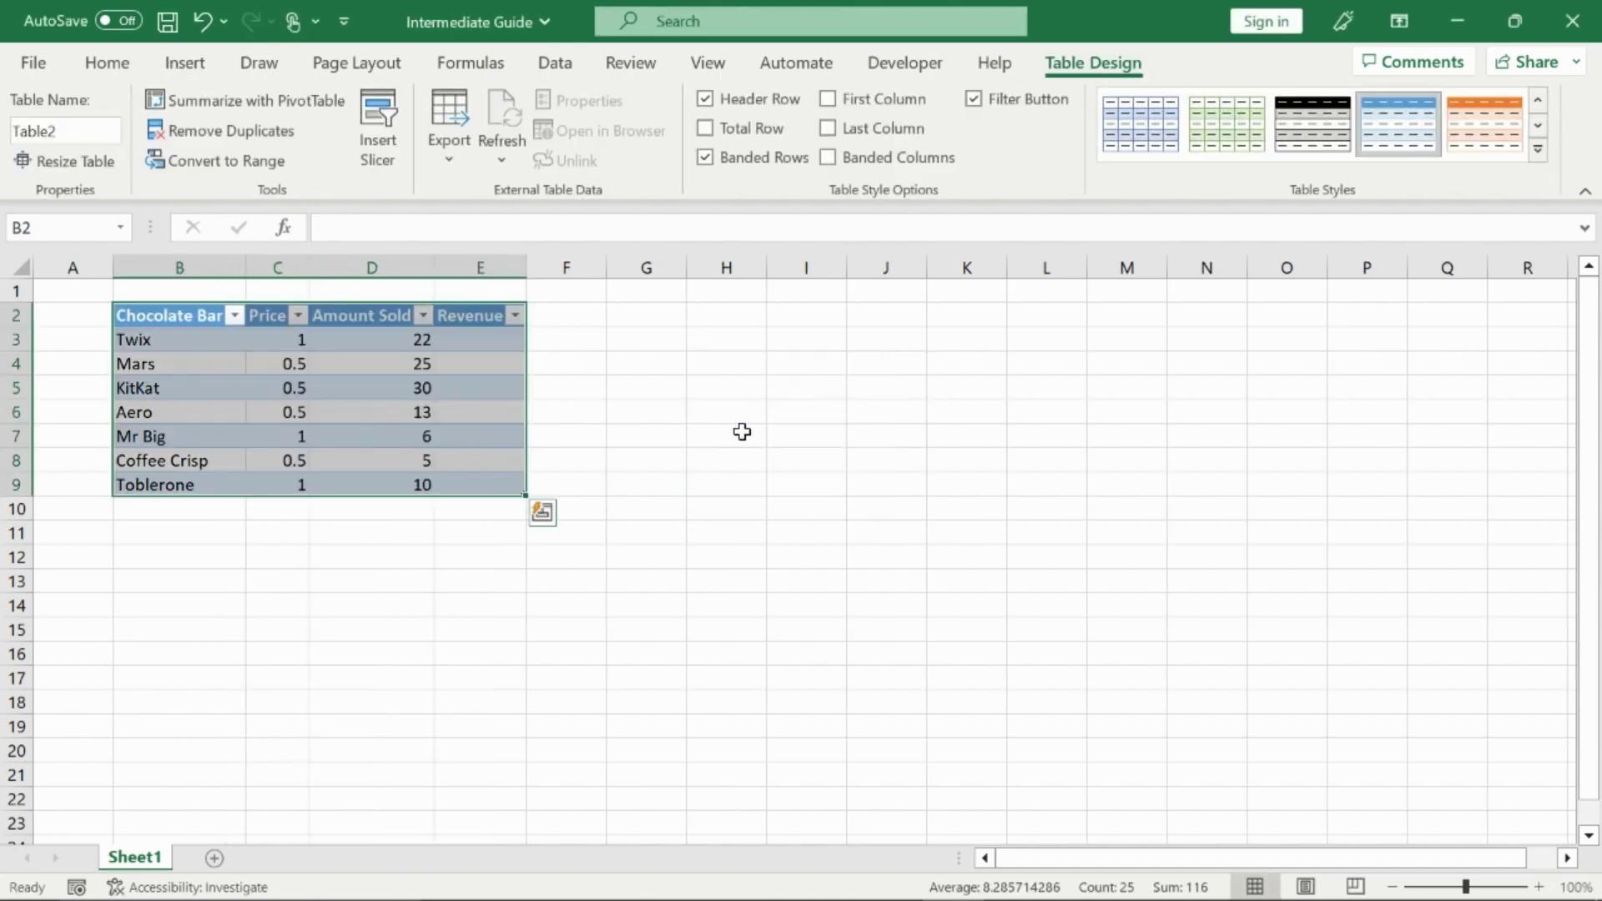
- Set the table style to None to remove the banded colours
{"action": "left_click", "coordinate": [712, 401]}
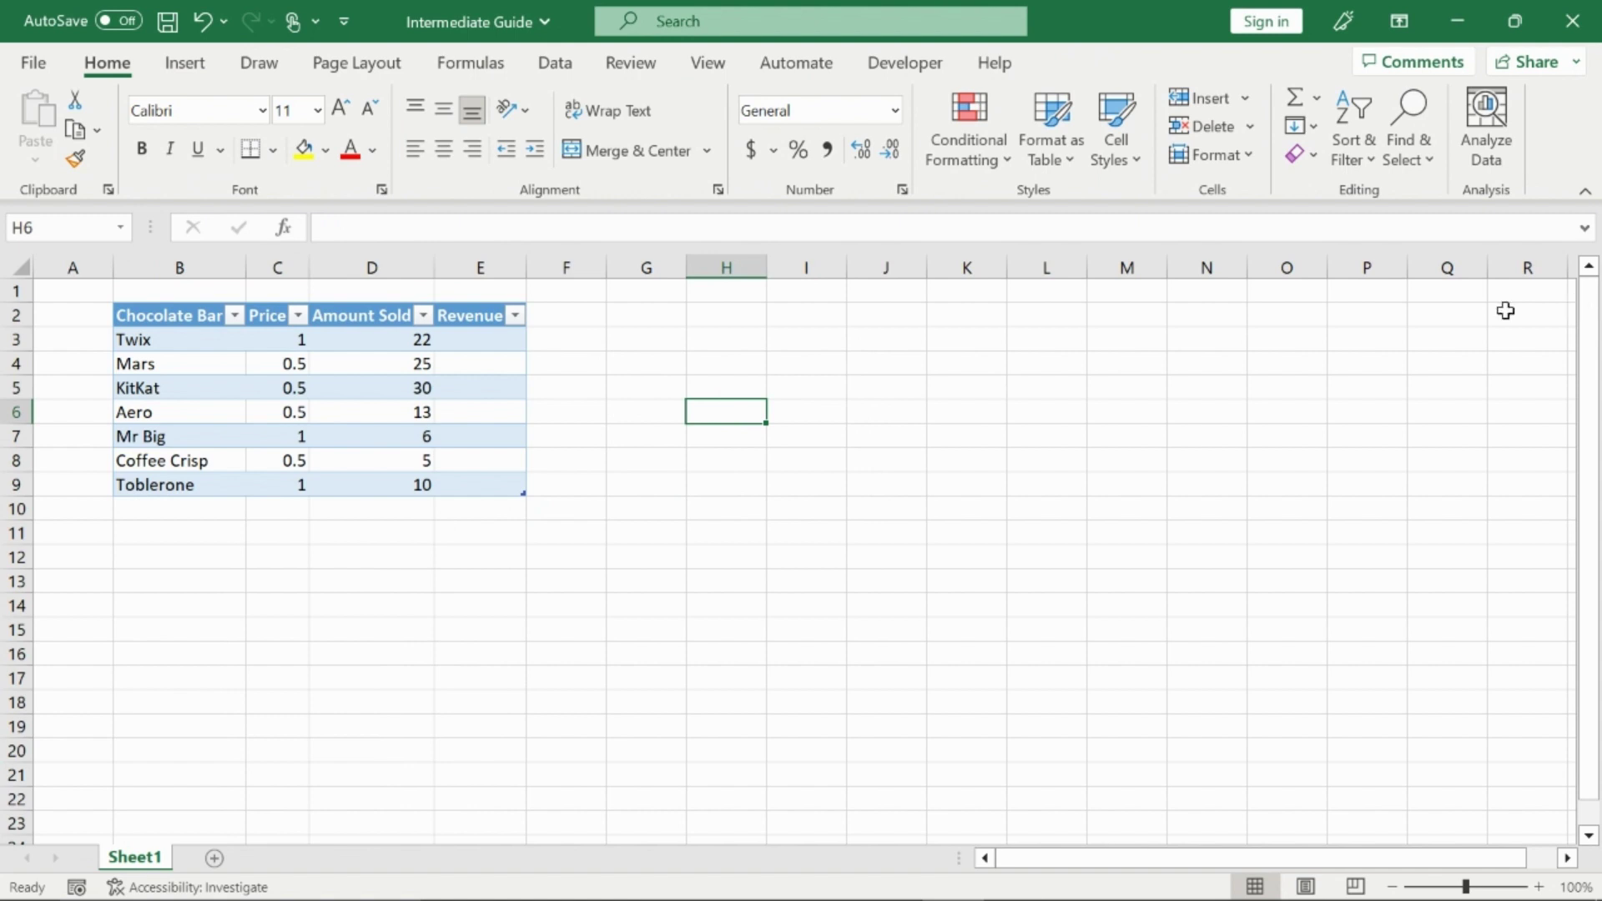
{"action": "left_click", "coordinate": [486, 367]}
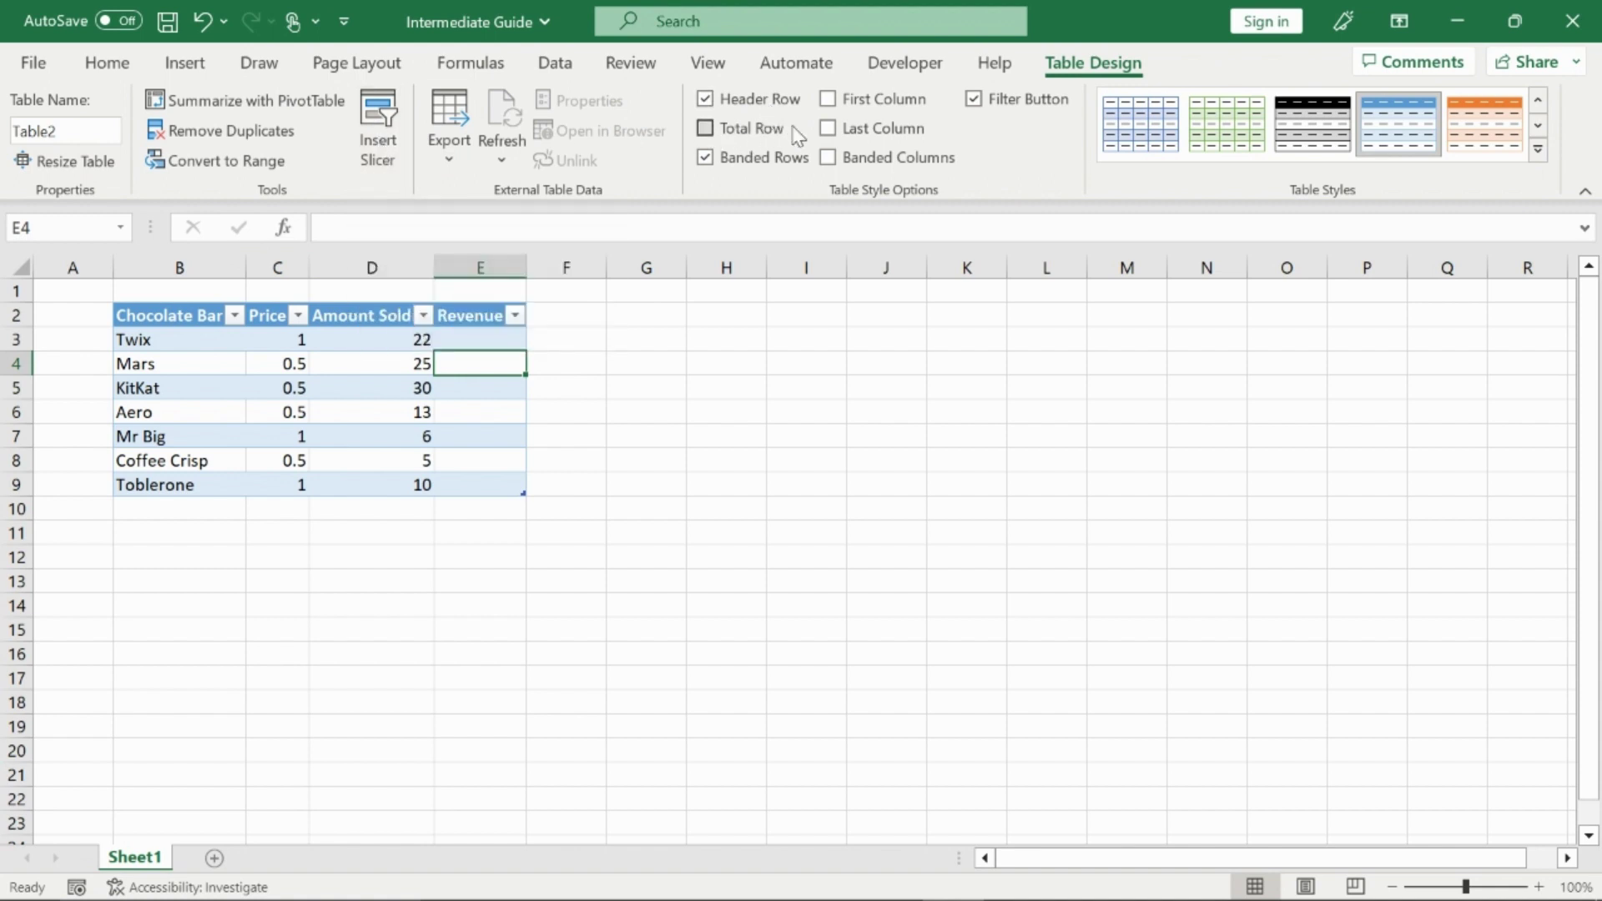
{"action": "left_click", "coordinate": [1538, 150]}
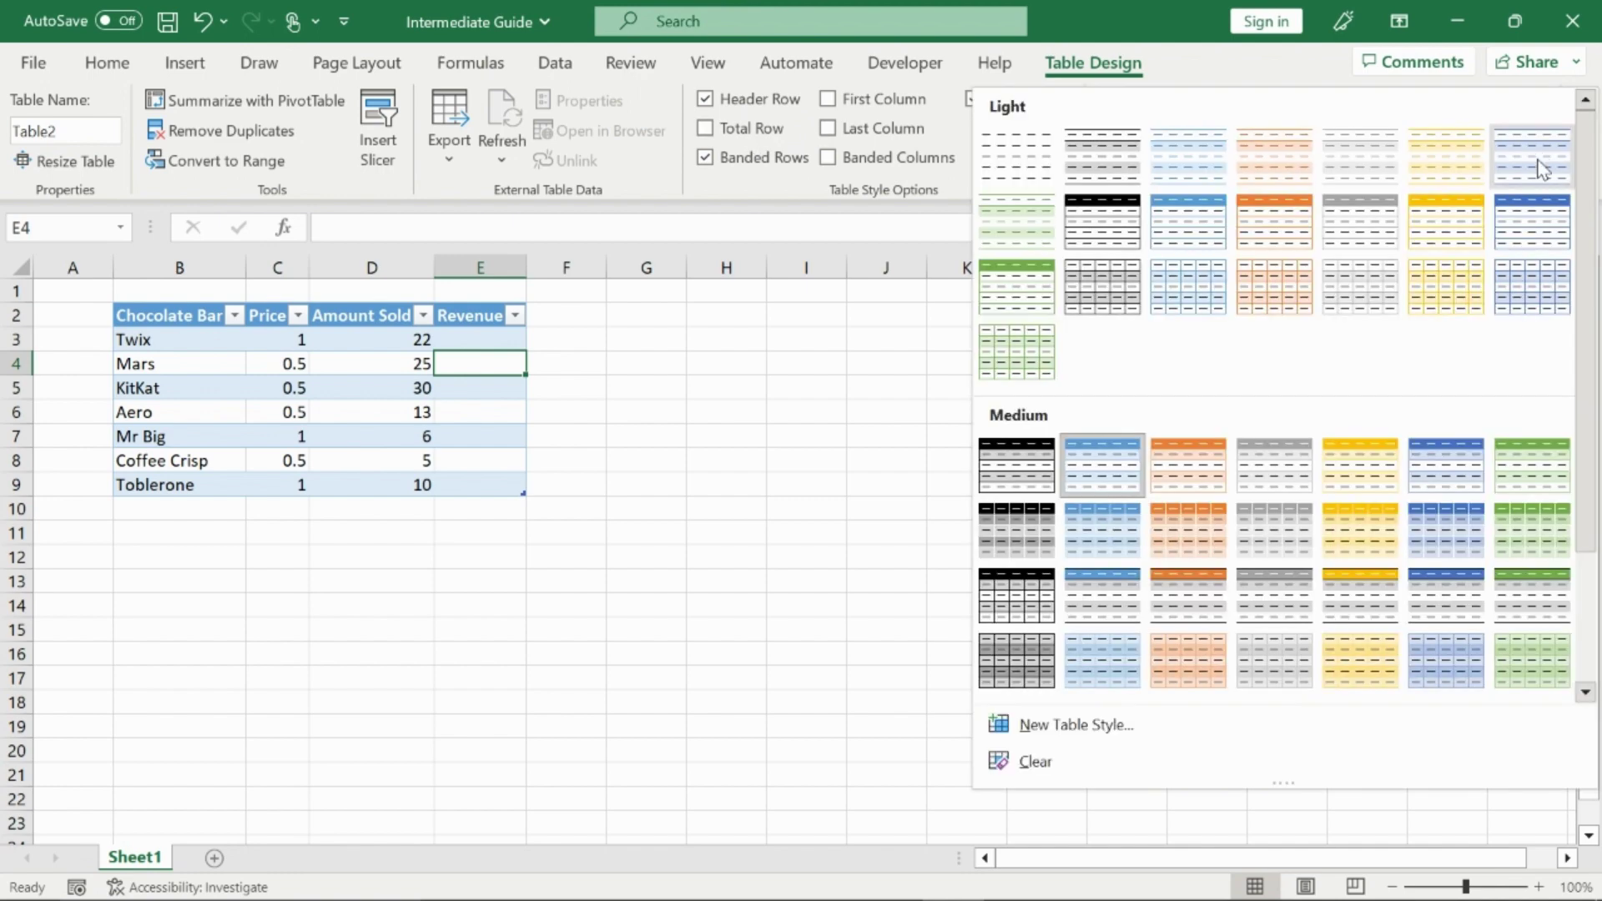
{"action": "left_click", "coordinate": [1025, 162]}
{"action": "left_click", "coordinate": [878, 358]}
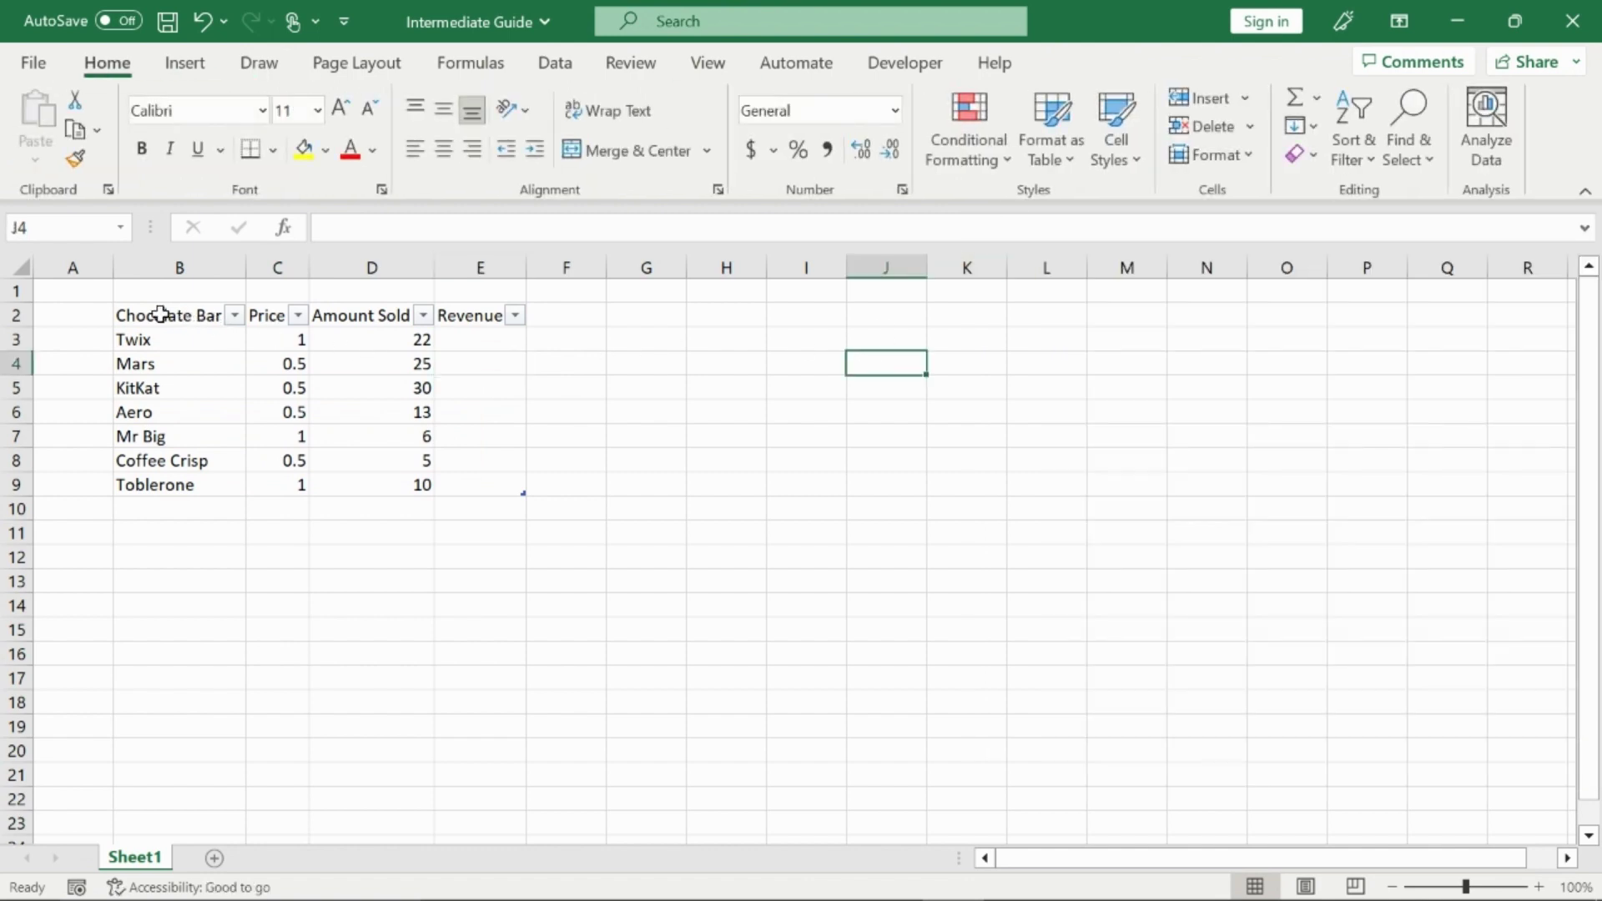
- Fill the header cells B2:E2 with the blue standard colour
{"action": "left_click_drag", "start_coordinate": [160, 314], "coordinate": [468, 314]}
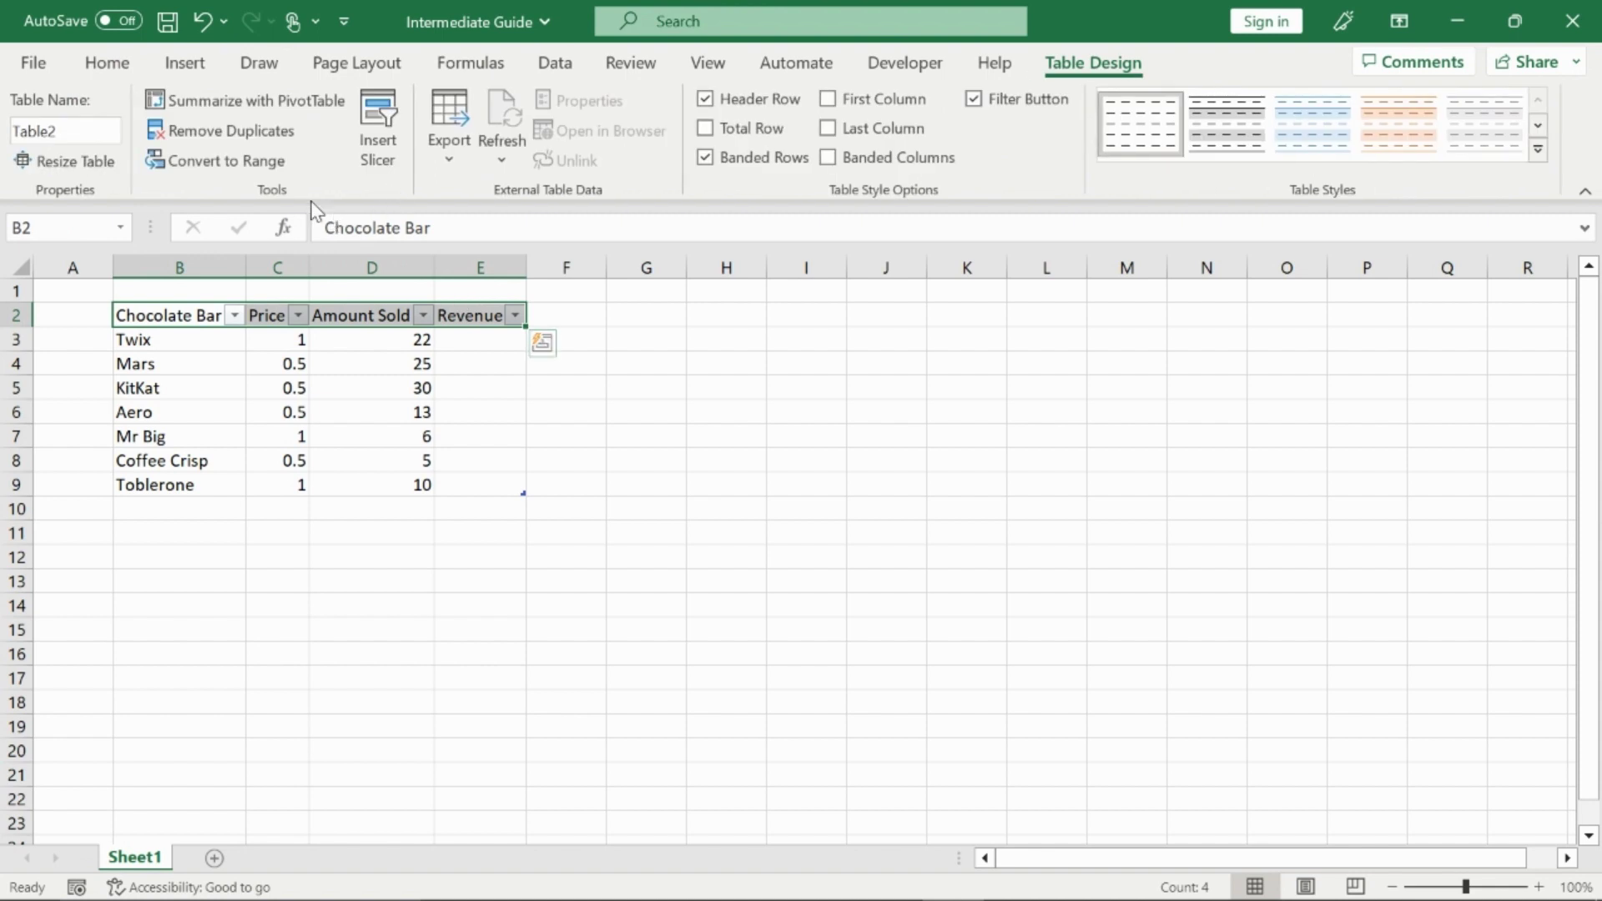
{"action": "left_click", "coordinate": [117, 67]}
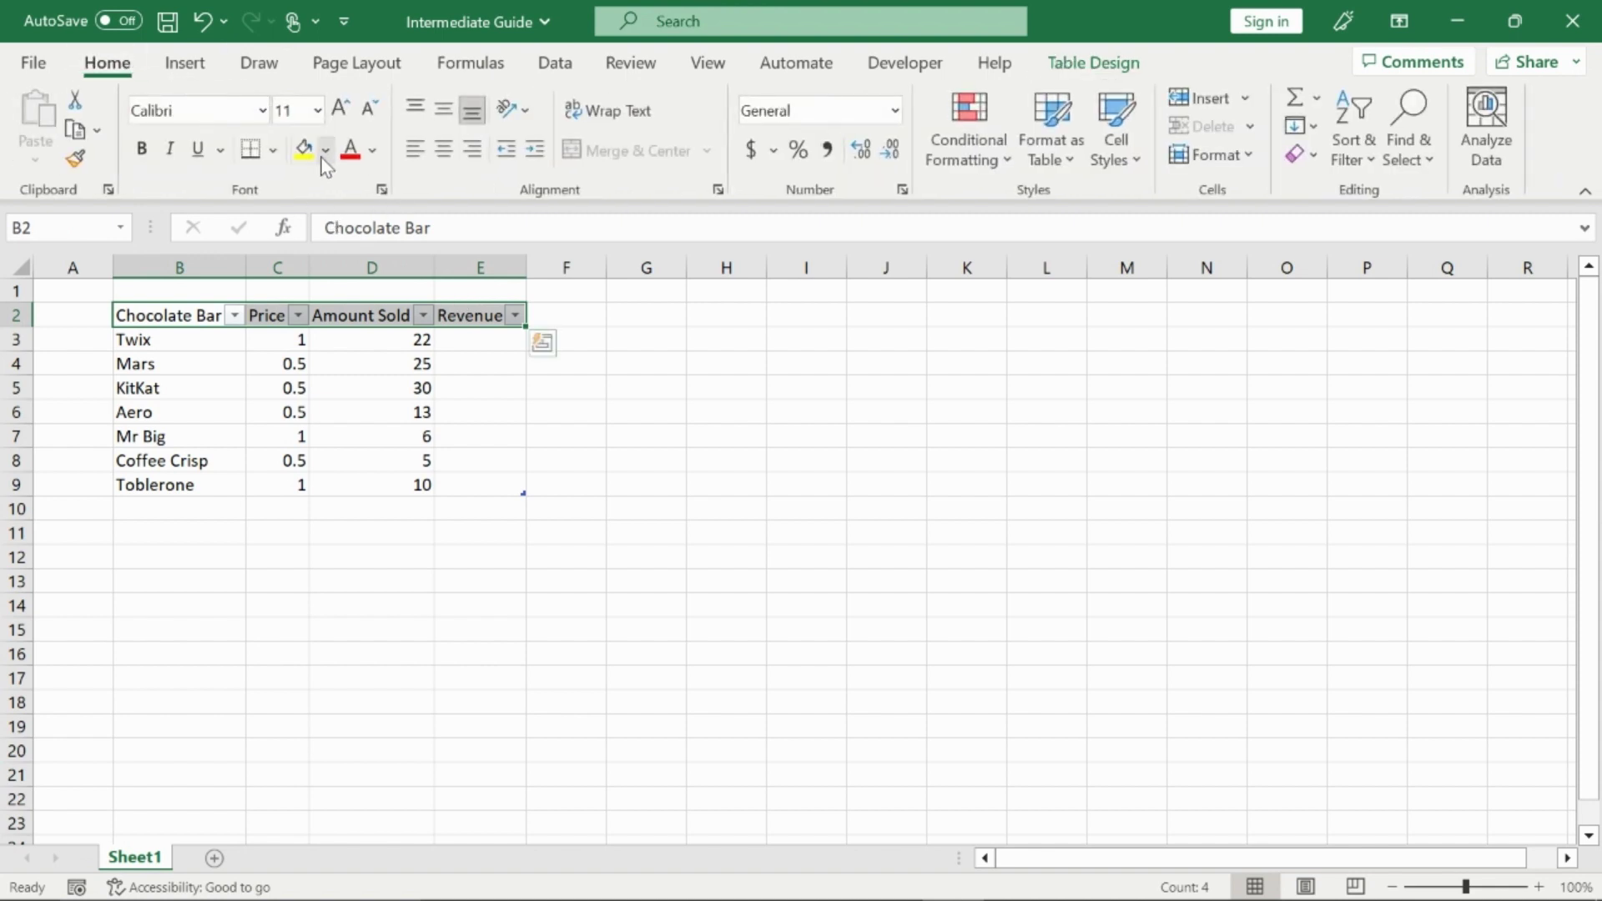
{"action": "left_click", "coordinate": [325, 155]}
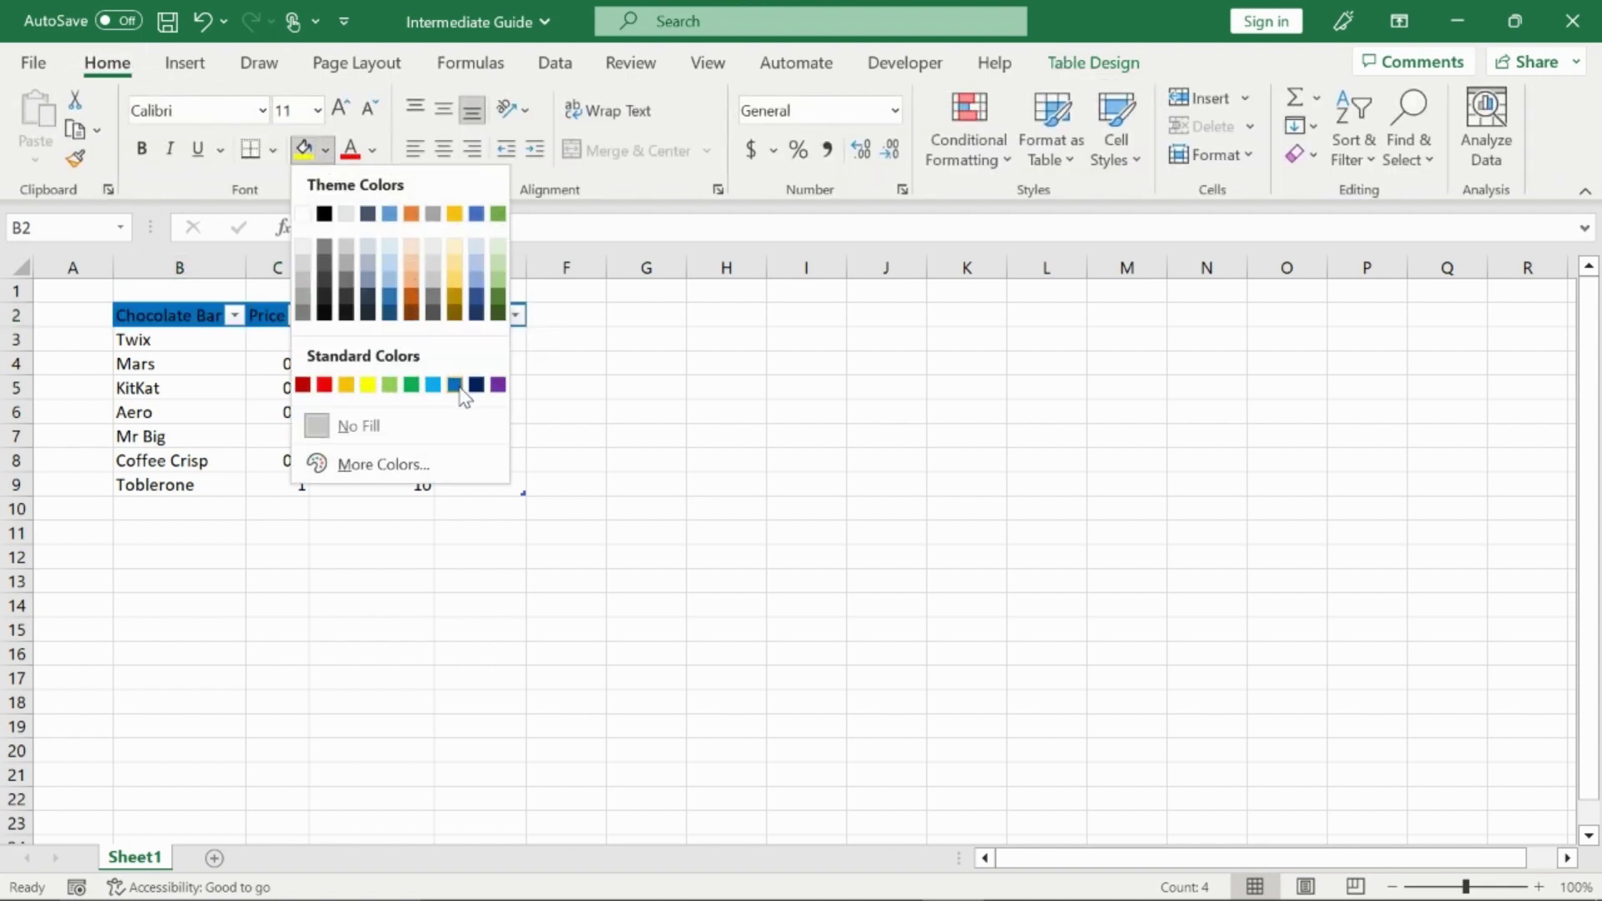
{"action": "left_click", "coordinate": [459, 385]}
{"action": "left_click", "coordinate": [611, 387]}
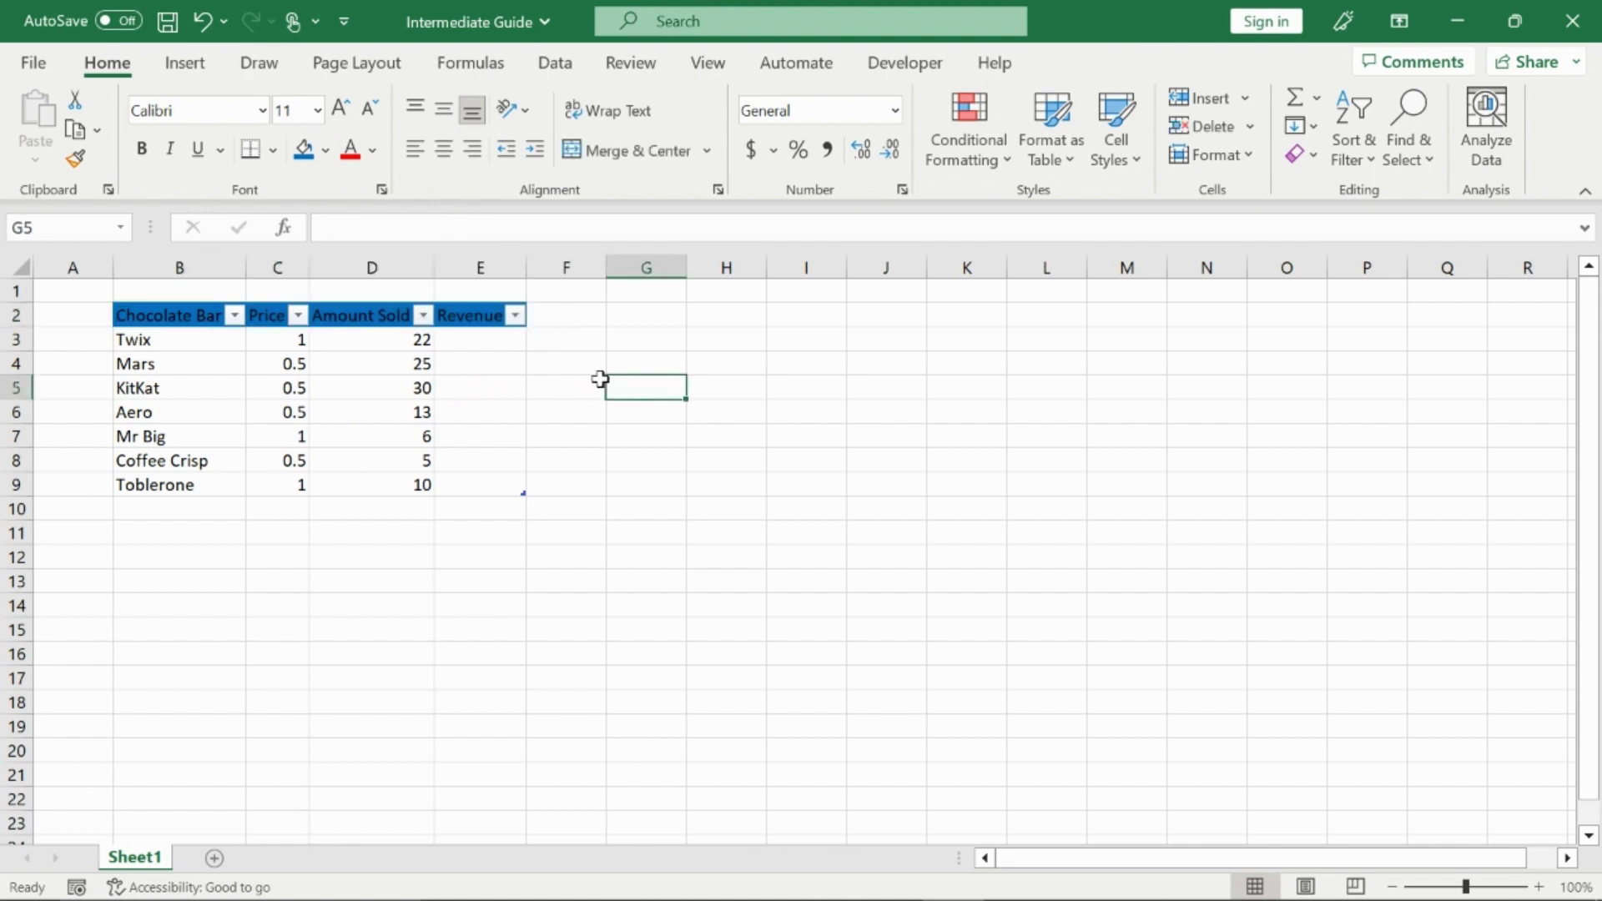
- Point out the prices 1 for Twix, 0.5 for Mars and 1 for Mr Big
{"action": "left_click", "coordinate": [286, 340]}
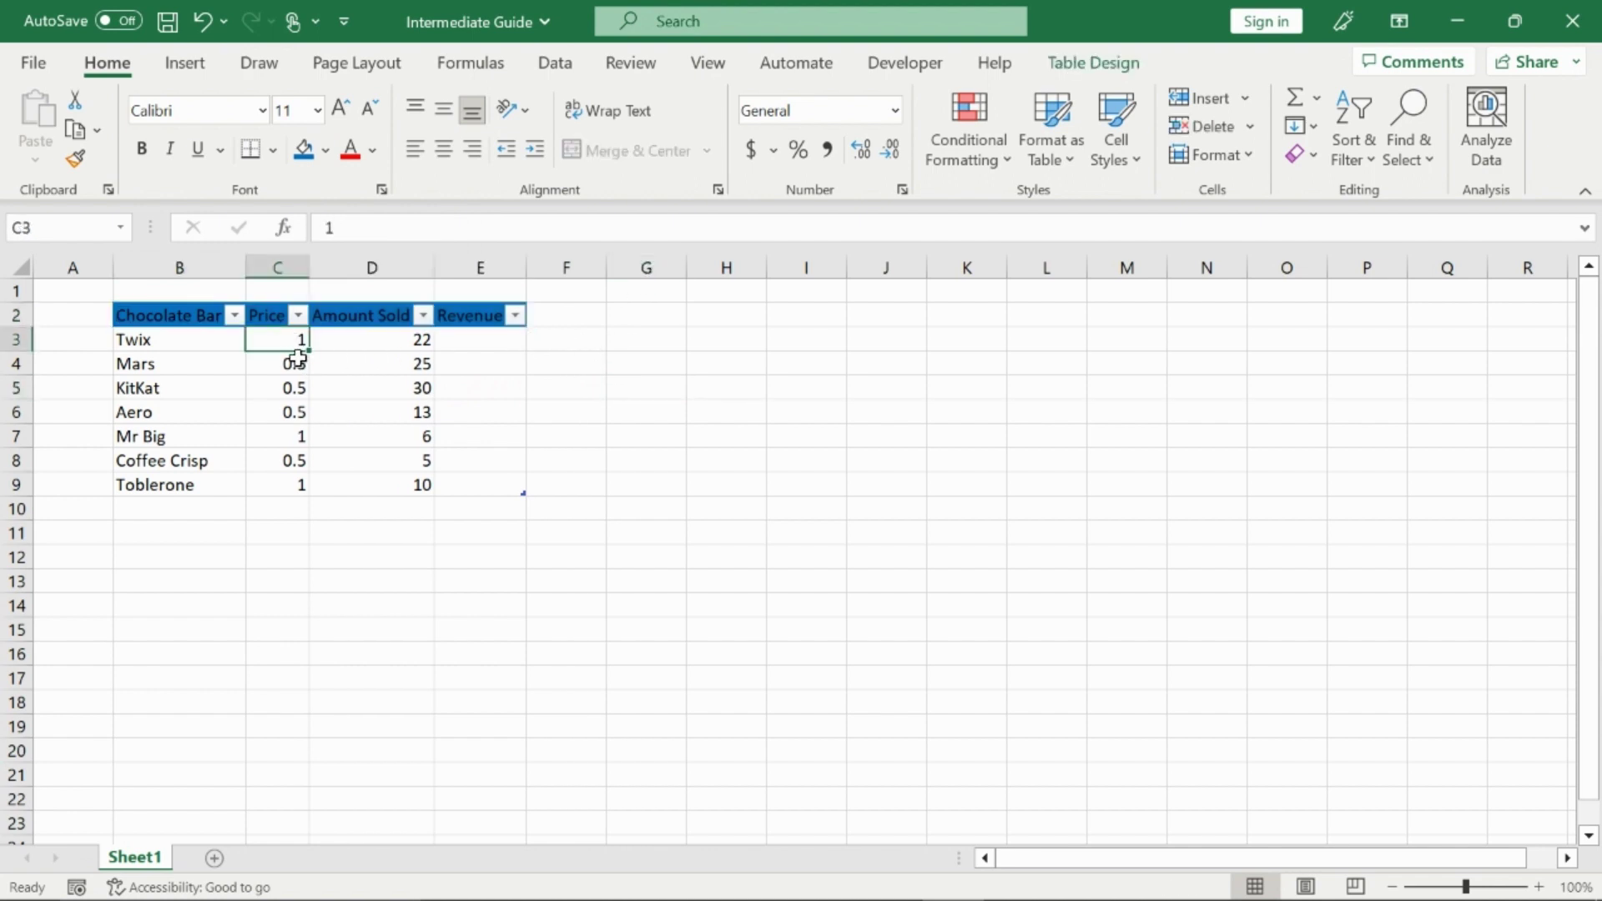
{"action": "left_click", "coordinate": [298, 361]}
{"action": "left_click", "coordinate": [304, 436]}
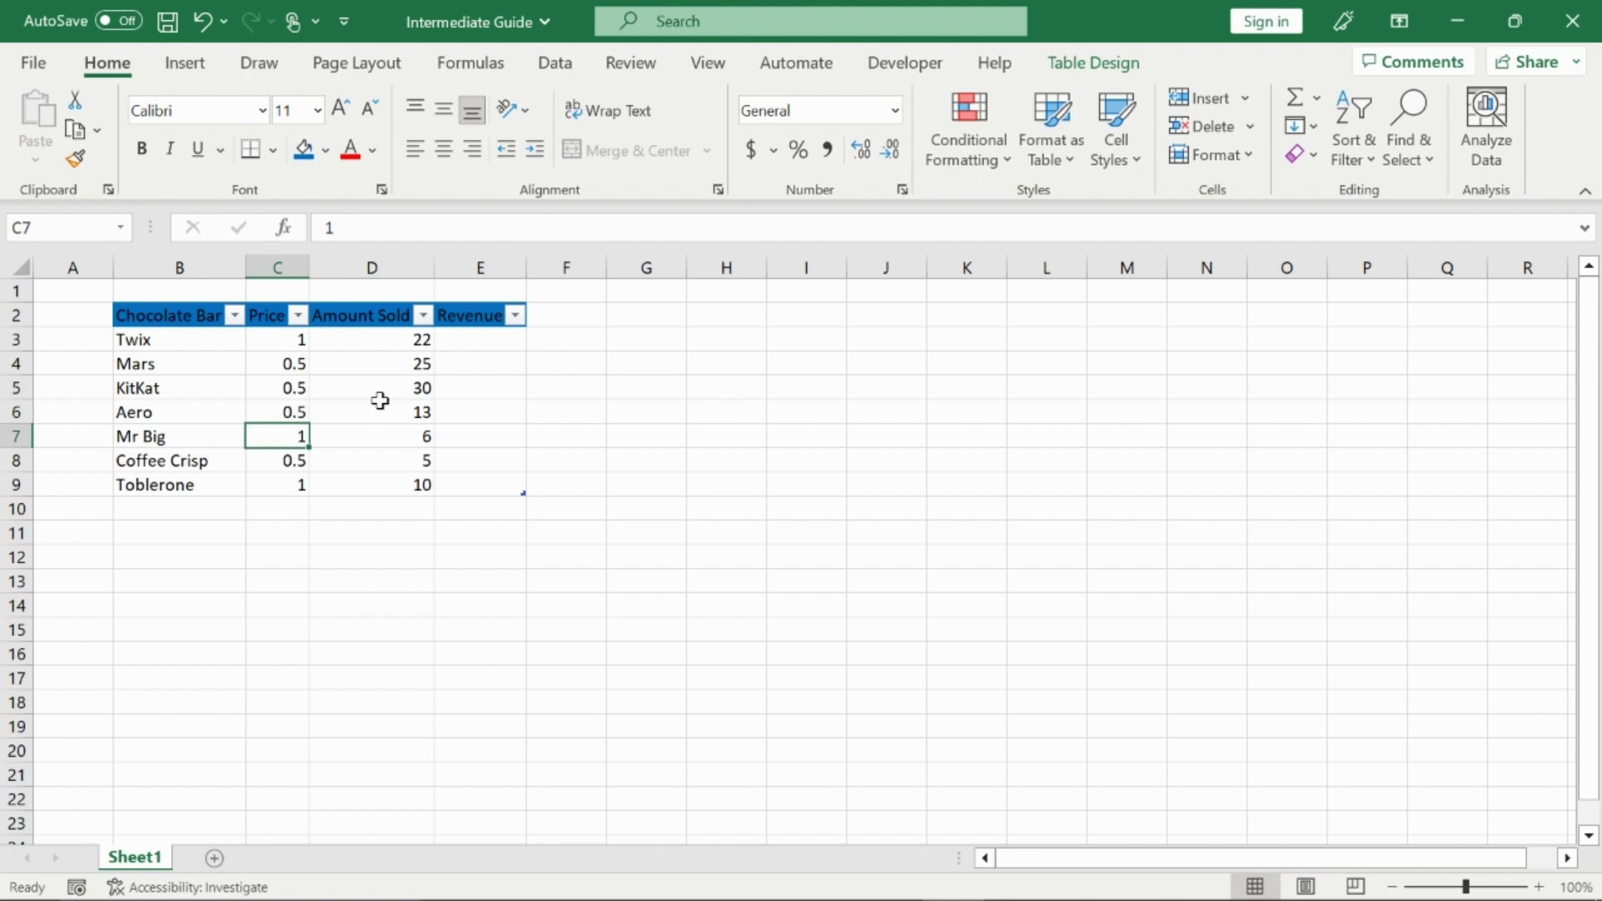
- Select the prices C3:C9 and bring up Format Cells beside the table
{"action": "left_click_drag", "start_coordinate": [293, 339], "coordinate": [289, 496]}
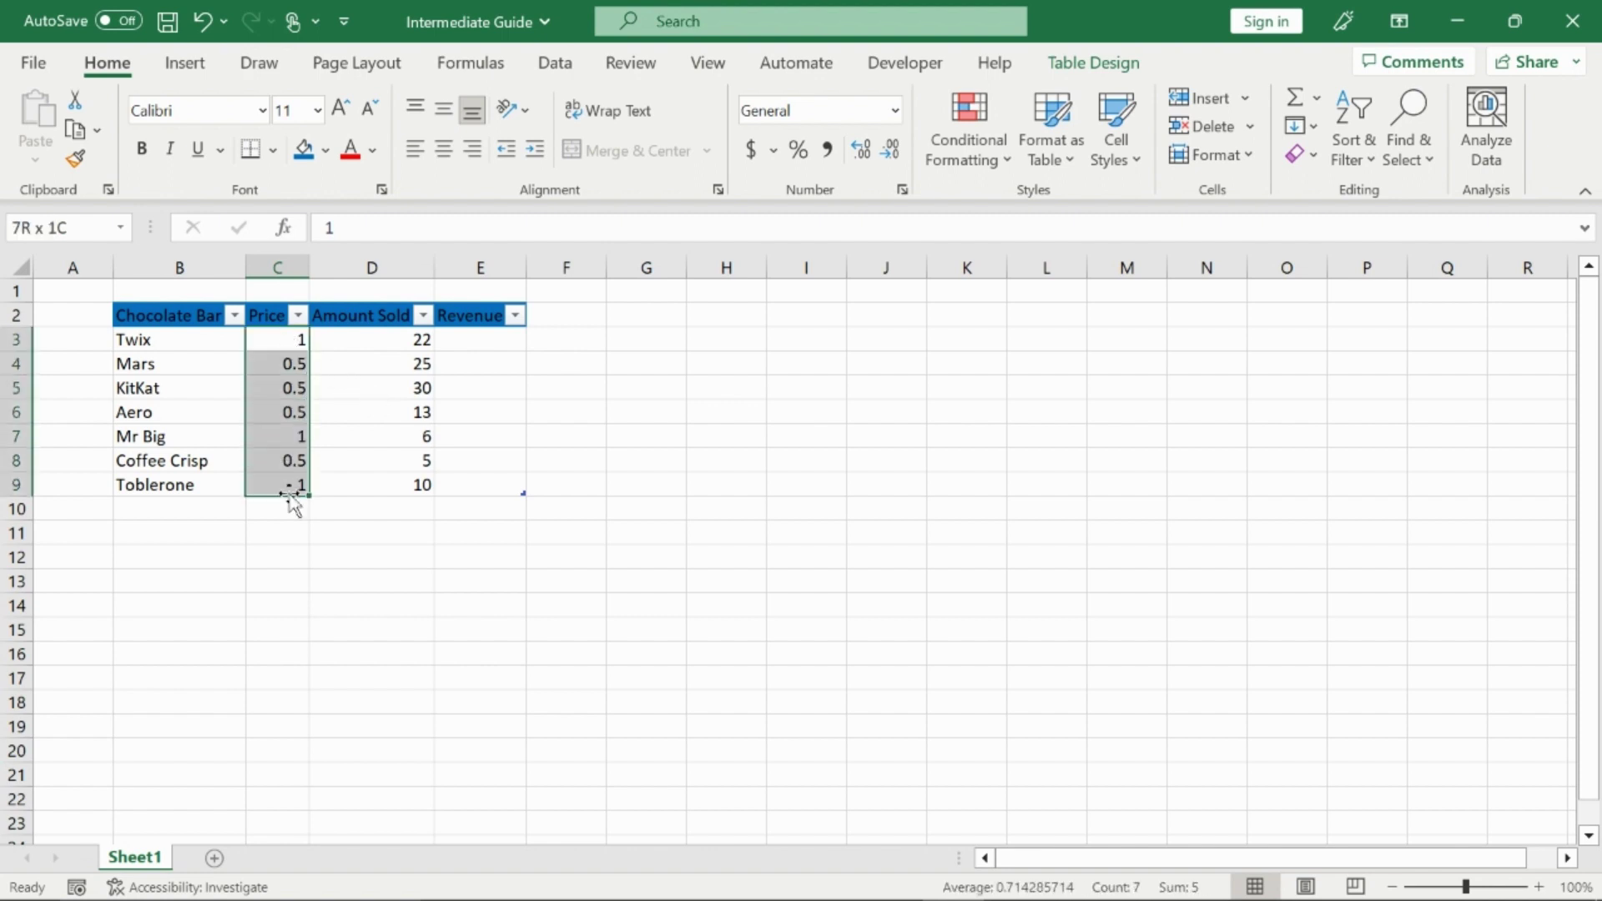
{"action": "right_click", "coordinate": [288, 417]}
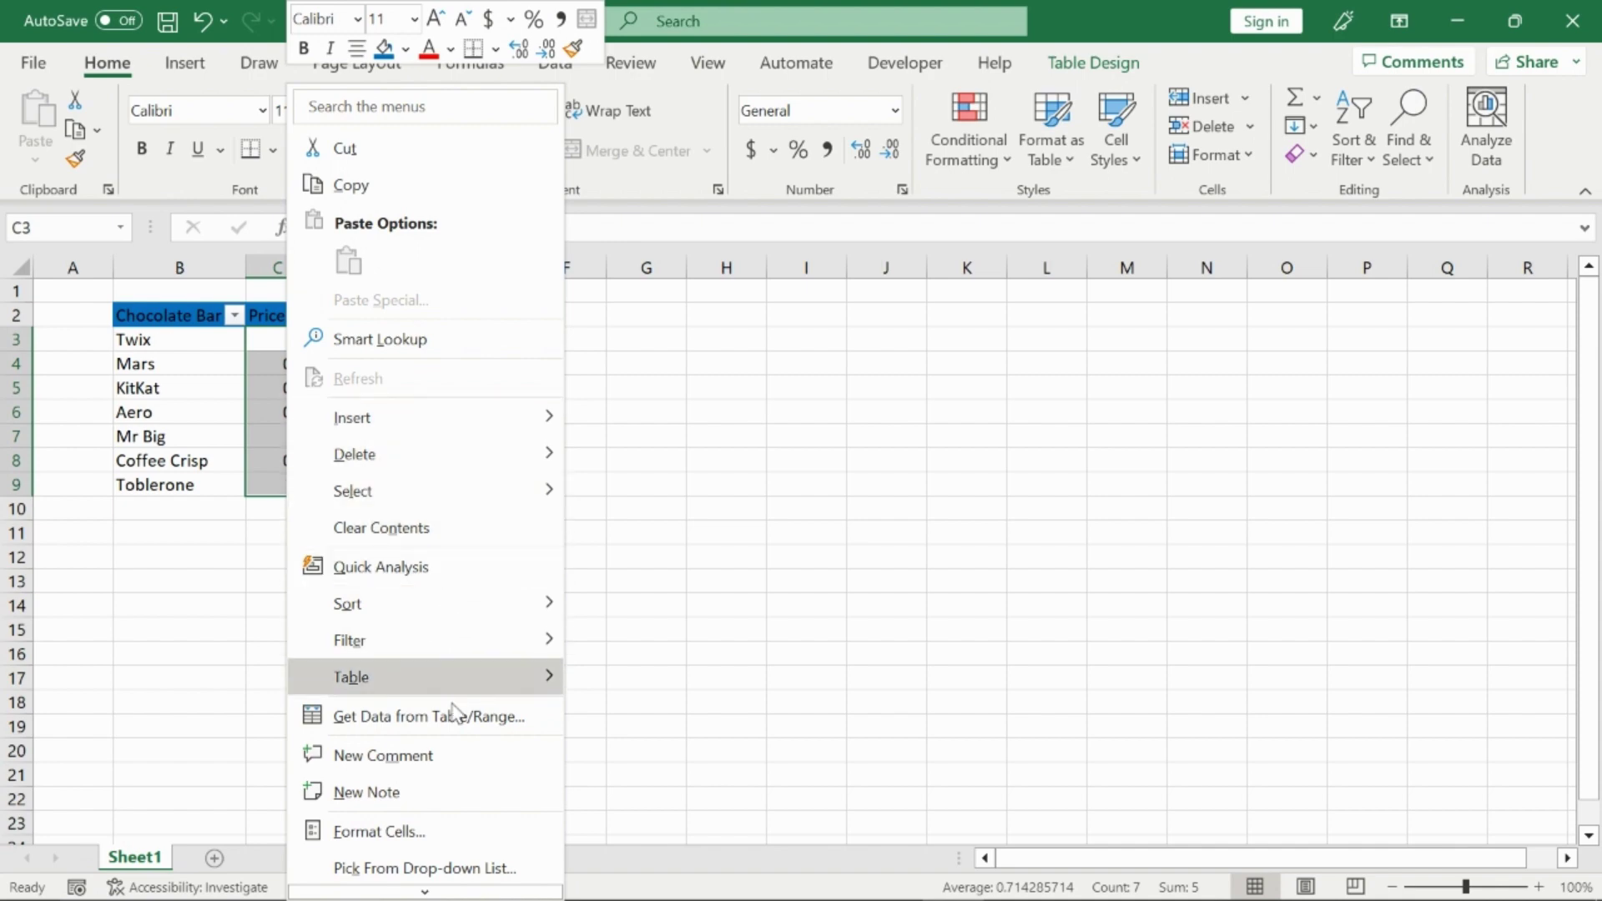
{"action": "left_click", "coordinate": [445, 830]}
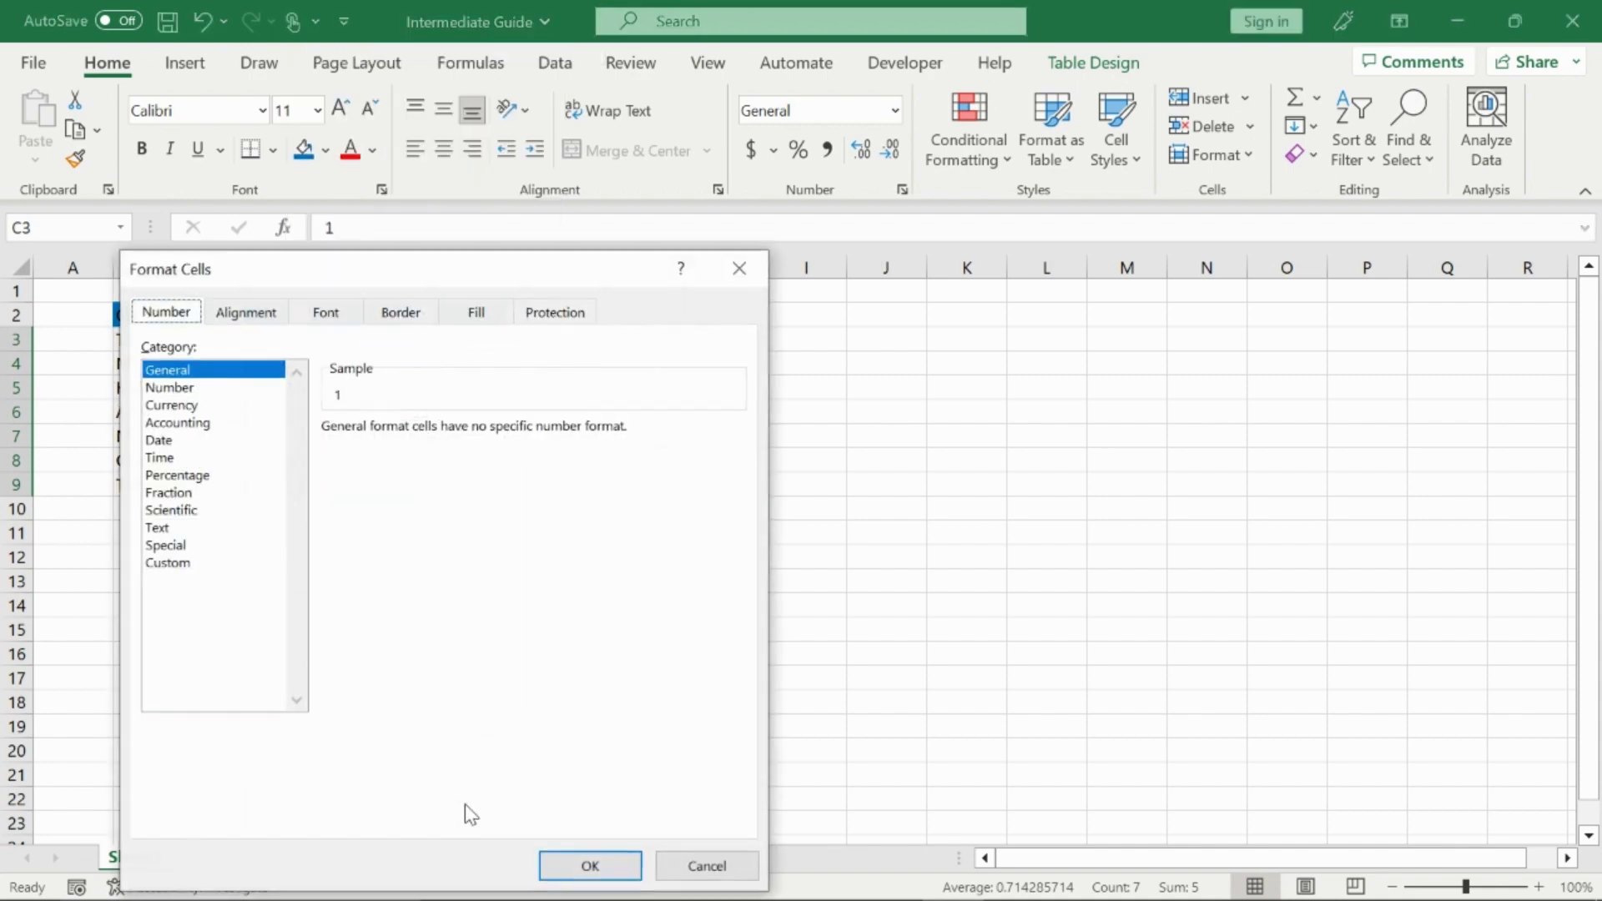
{"action": "left_click_drag", "start_coordinate": [505, 272], "coordinate": [990, 190]}
- Apply Currency format with 2 decimal places and the $ symbol to the prices
{"action": "left_click", "coordinate": [730, 301]}
{"action": "left_click", "coordinate": [720, 317]}
{"action": "left_click", "coordinate": [718, 333]}
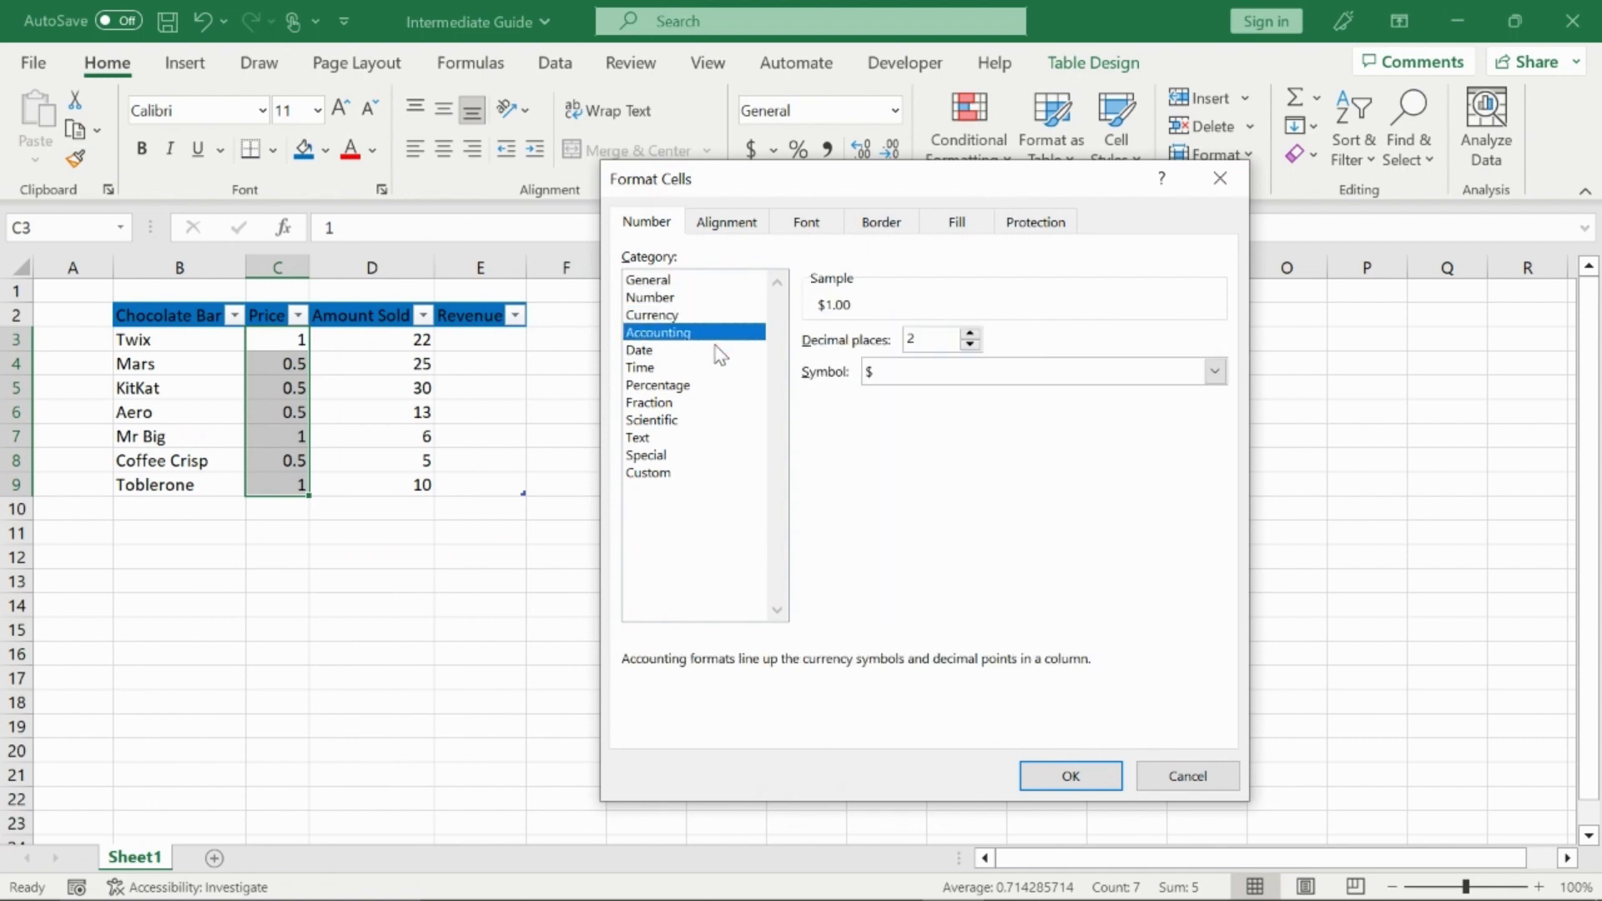
{"action": "left_click", "coordinate": [718, 350]}
{"action": "left_click", "coordinate": [721, 368]}
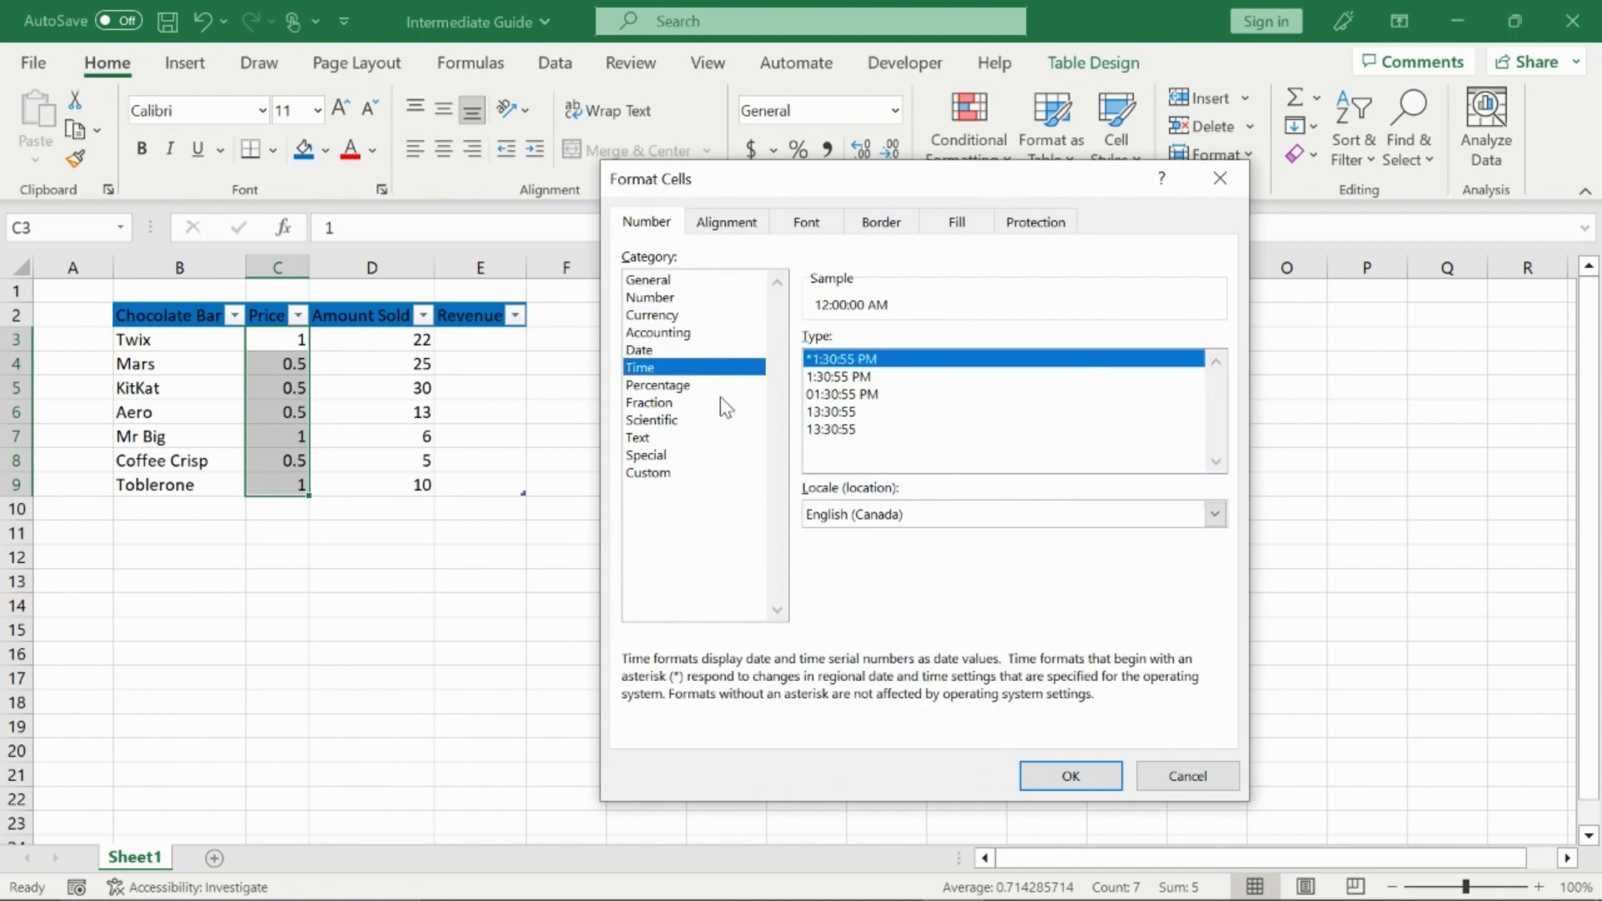
{"action": "left_click", "coordinate": [711, 474]}
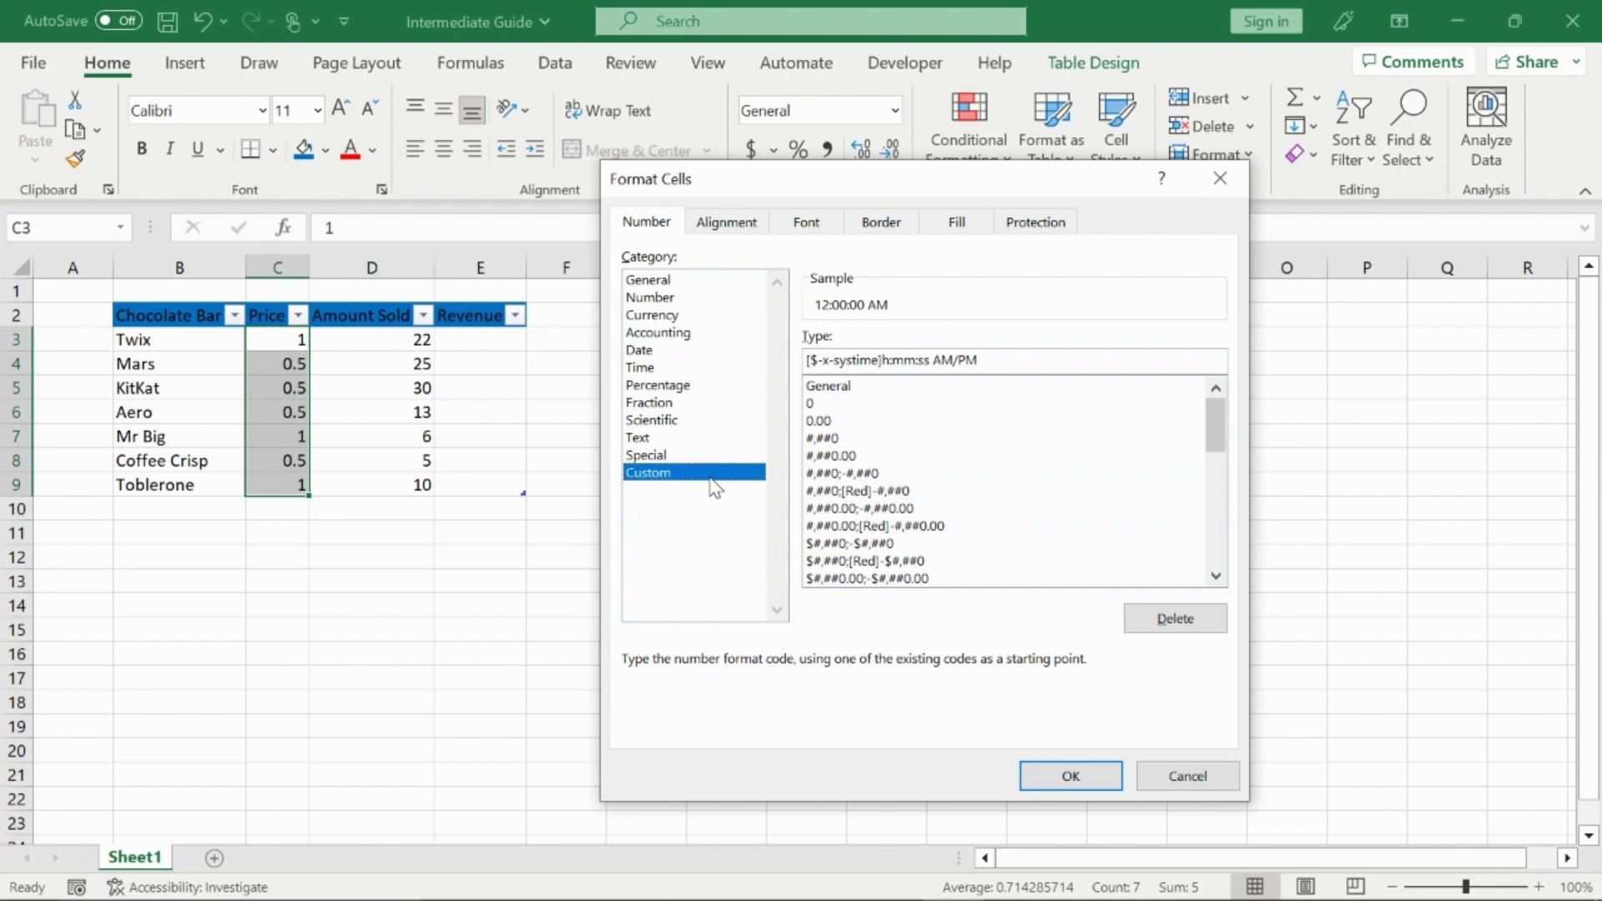
{"action": "left_click", "coordinate": [695, 280]}
{"action": "left_click", "coordinate": [708, 298]}
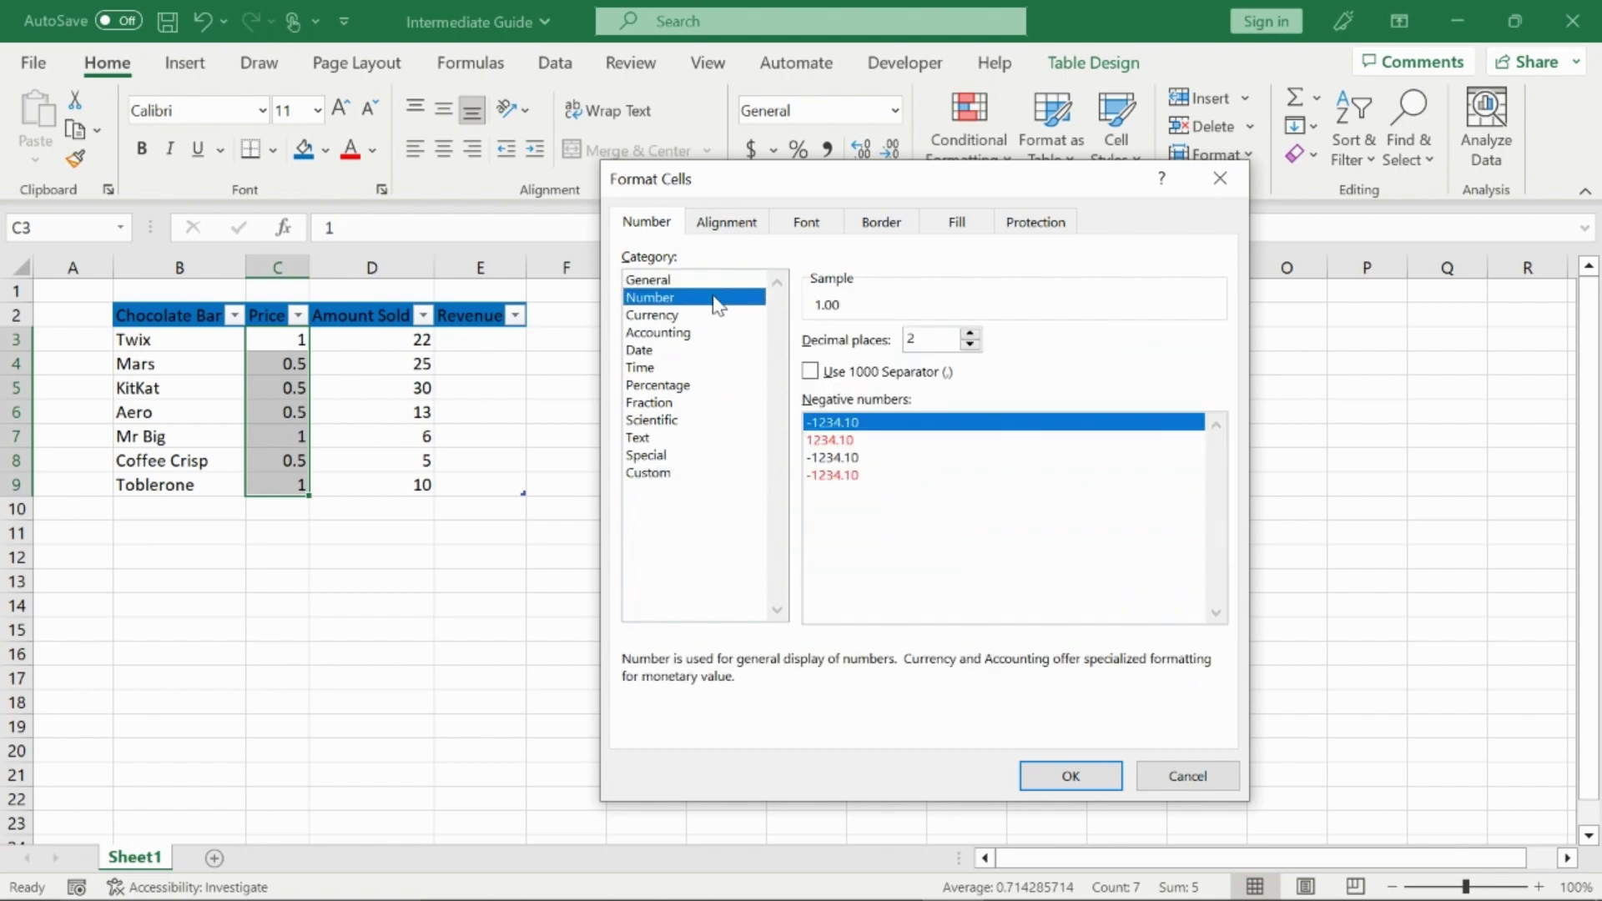
{"action": "left_click", "coordinate": [730, 320]}
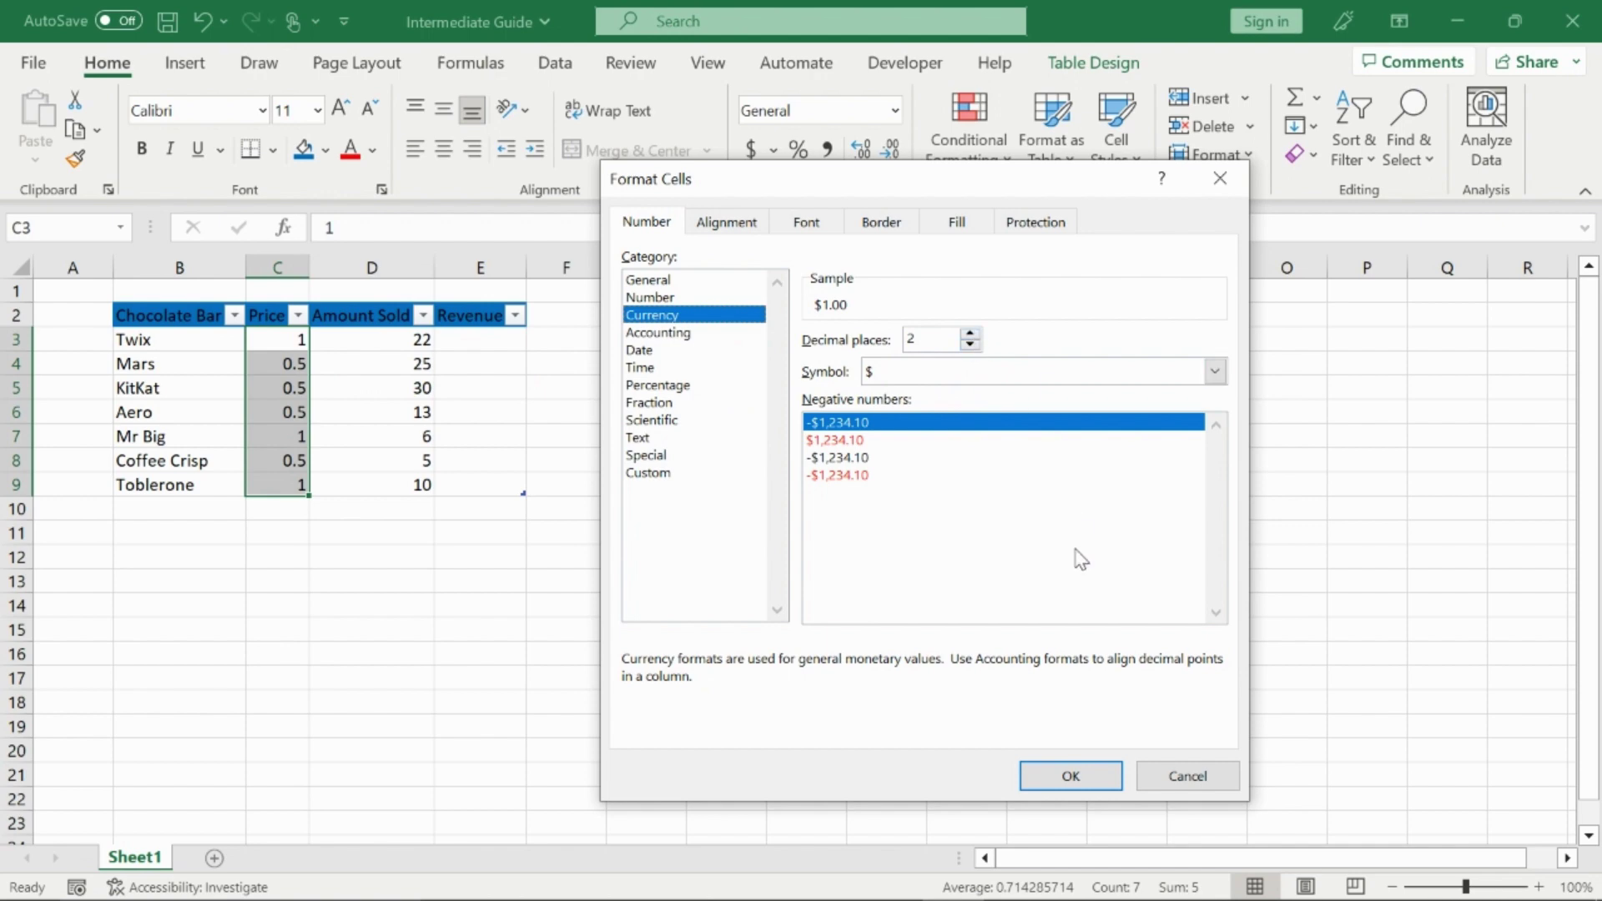
{"action": "left_click", "coordinate": [1090, 772]}
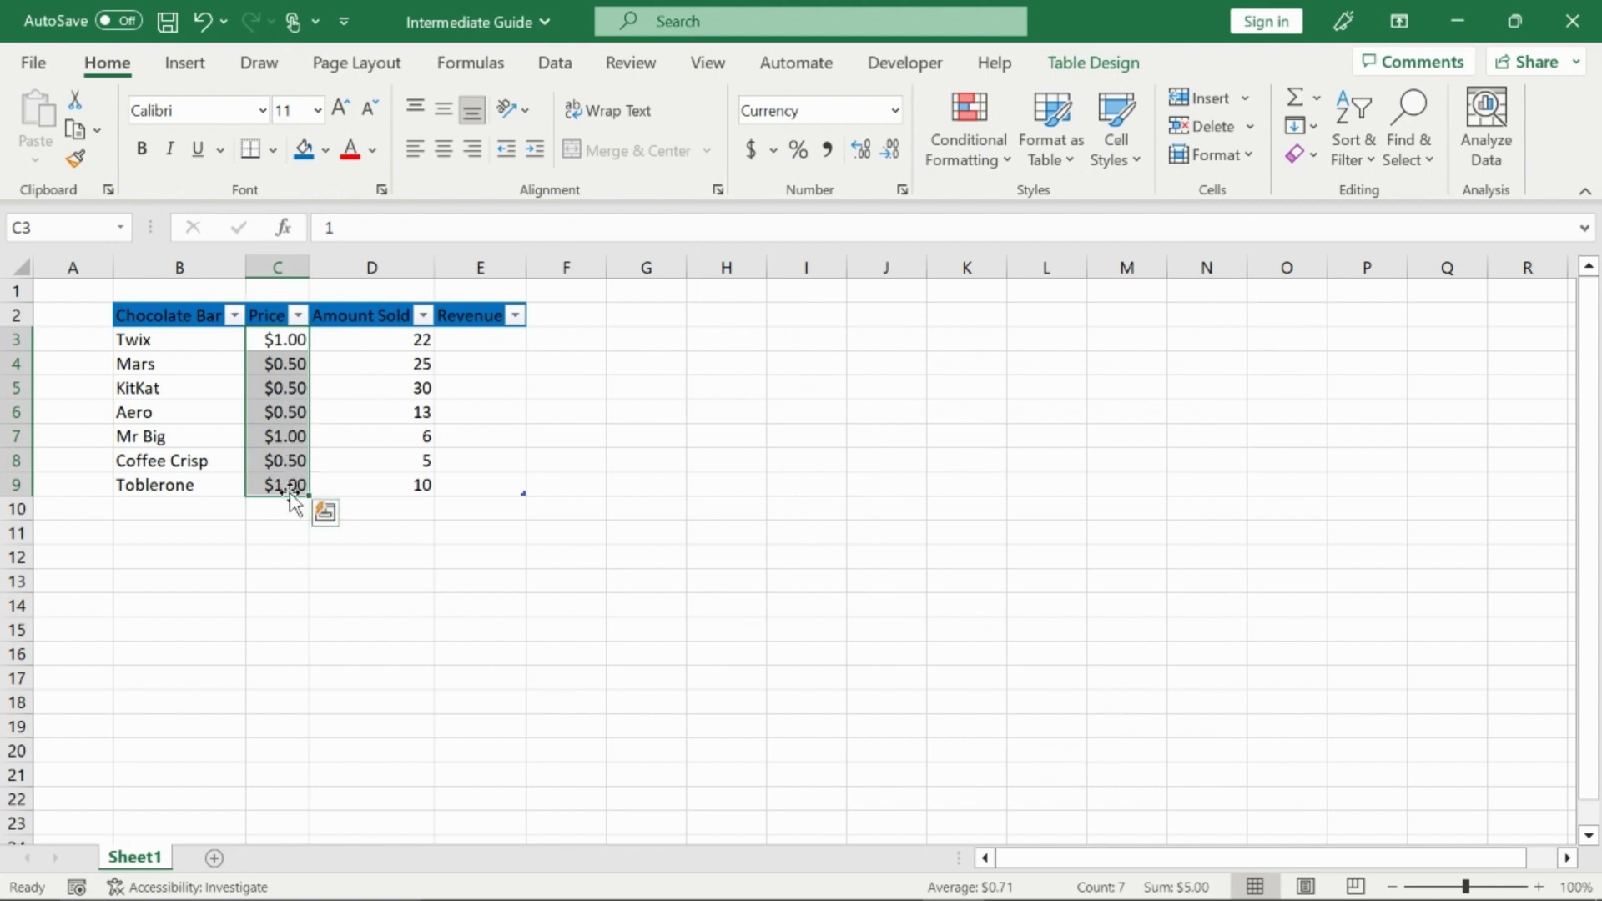
- Add Snickers in B10 as a new table row
{"action": "left_click", "coordinate": [292, 510]}
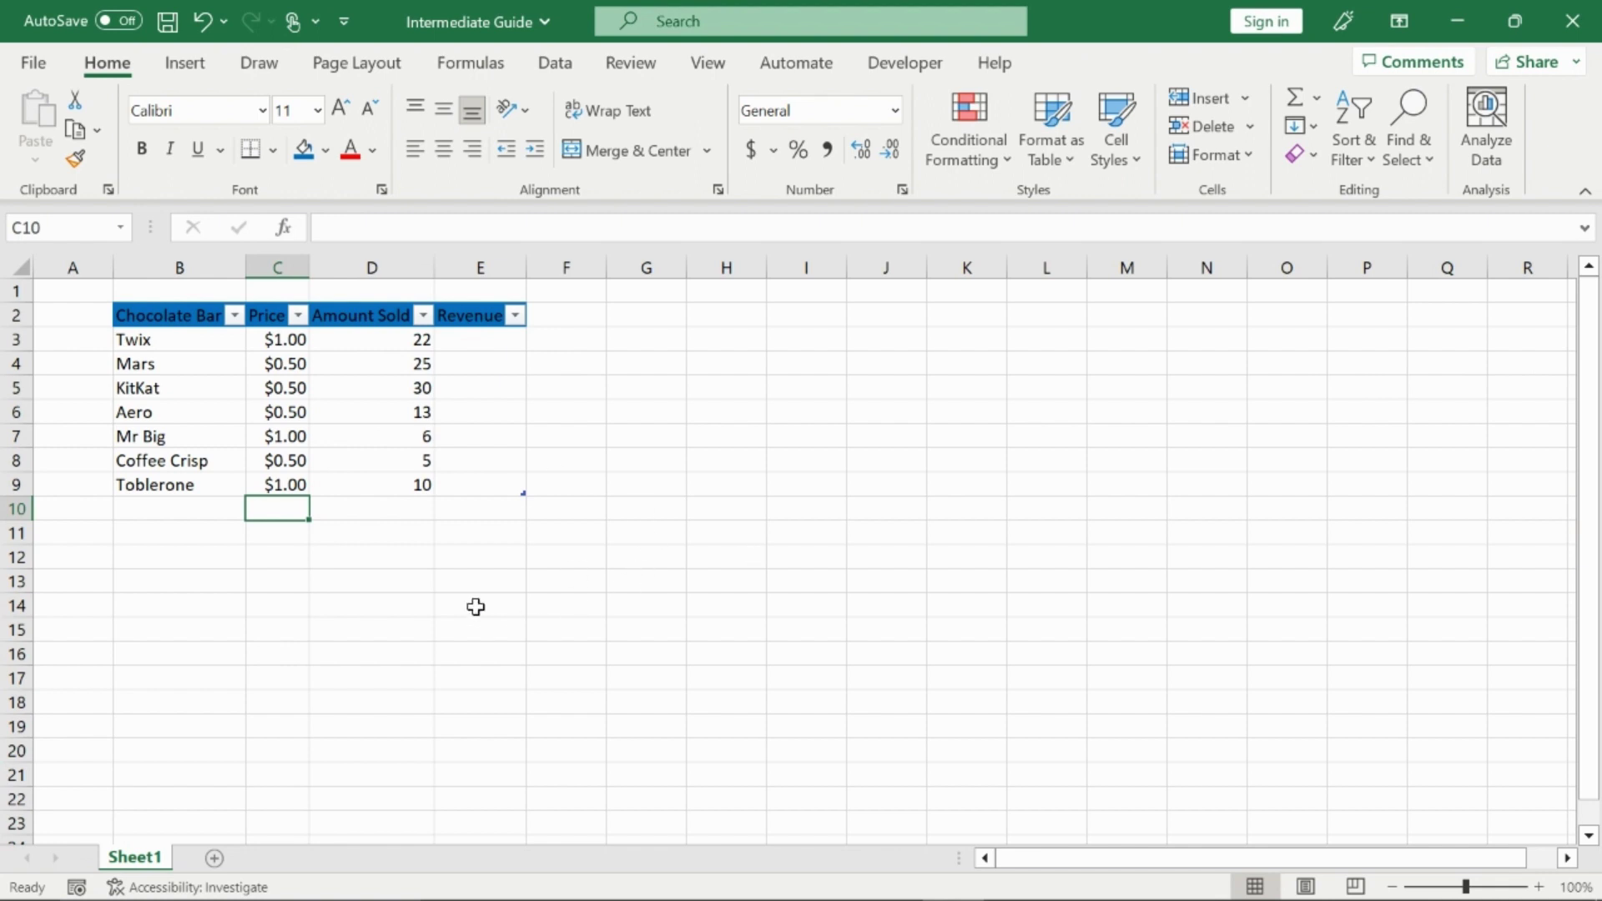
{"action": "left_click", "coordinate": [206, 510]}
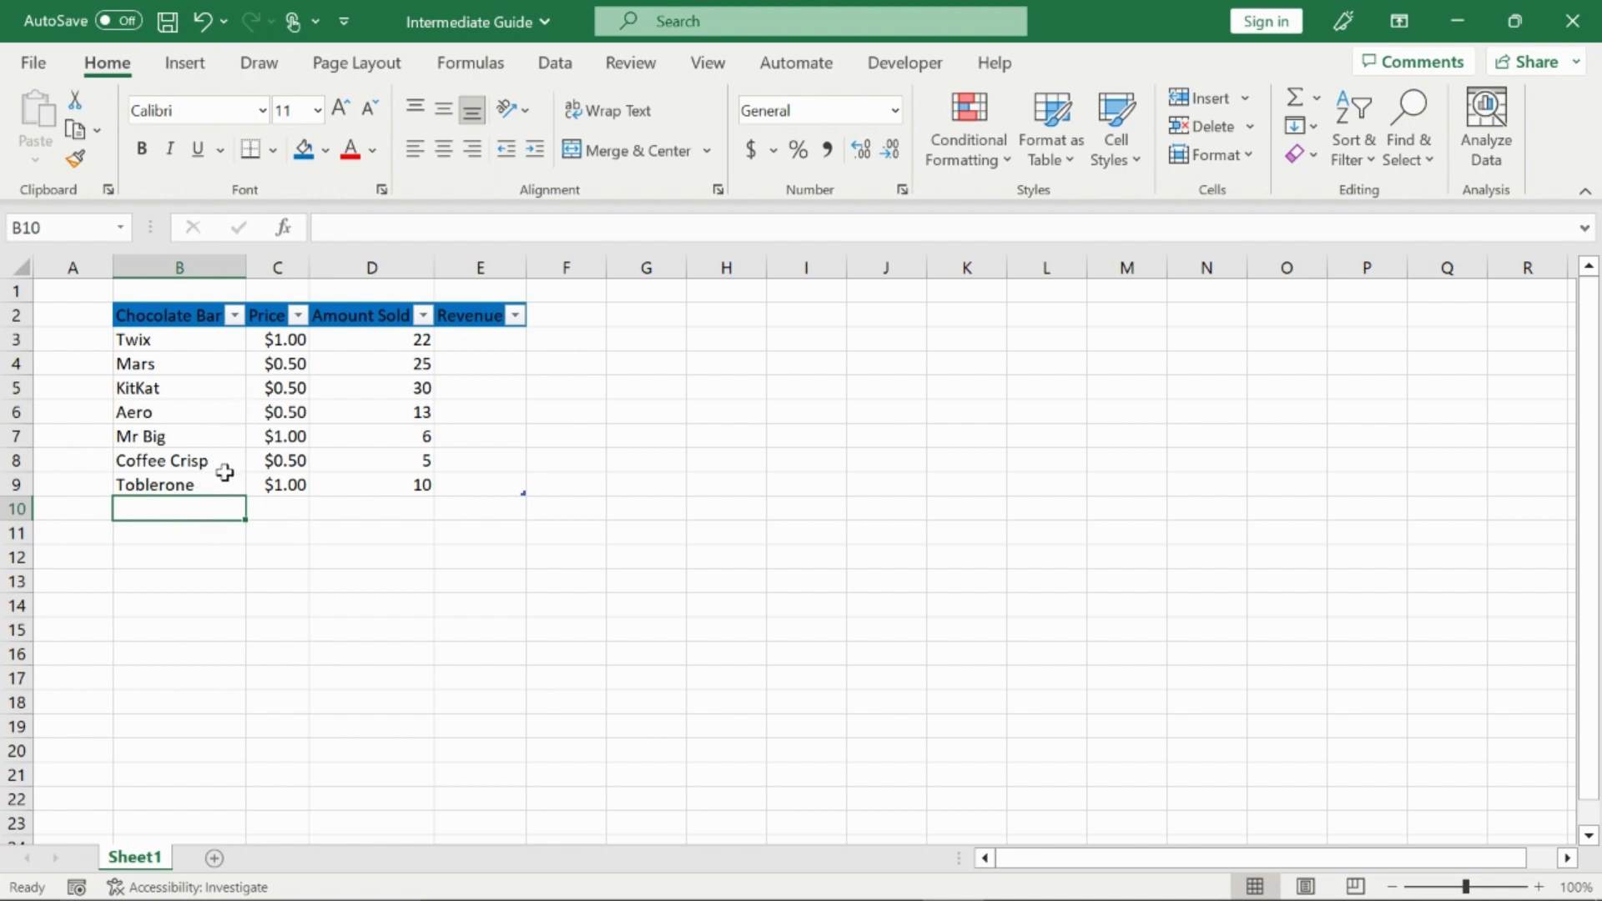
{"action": "type", "text": "Snickers"}
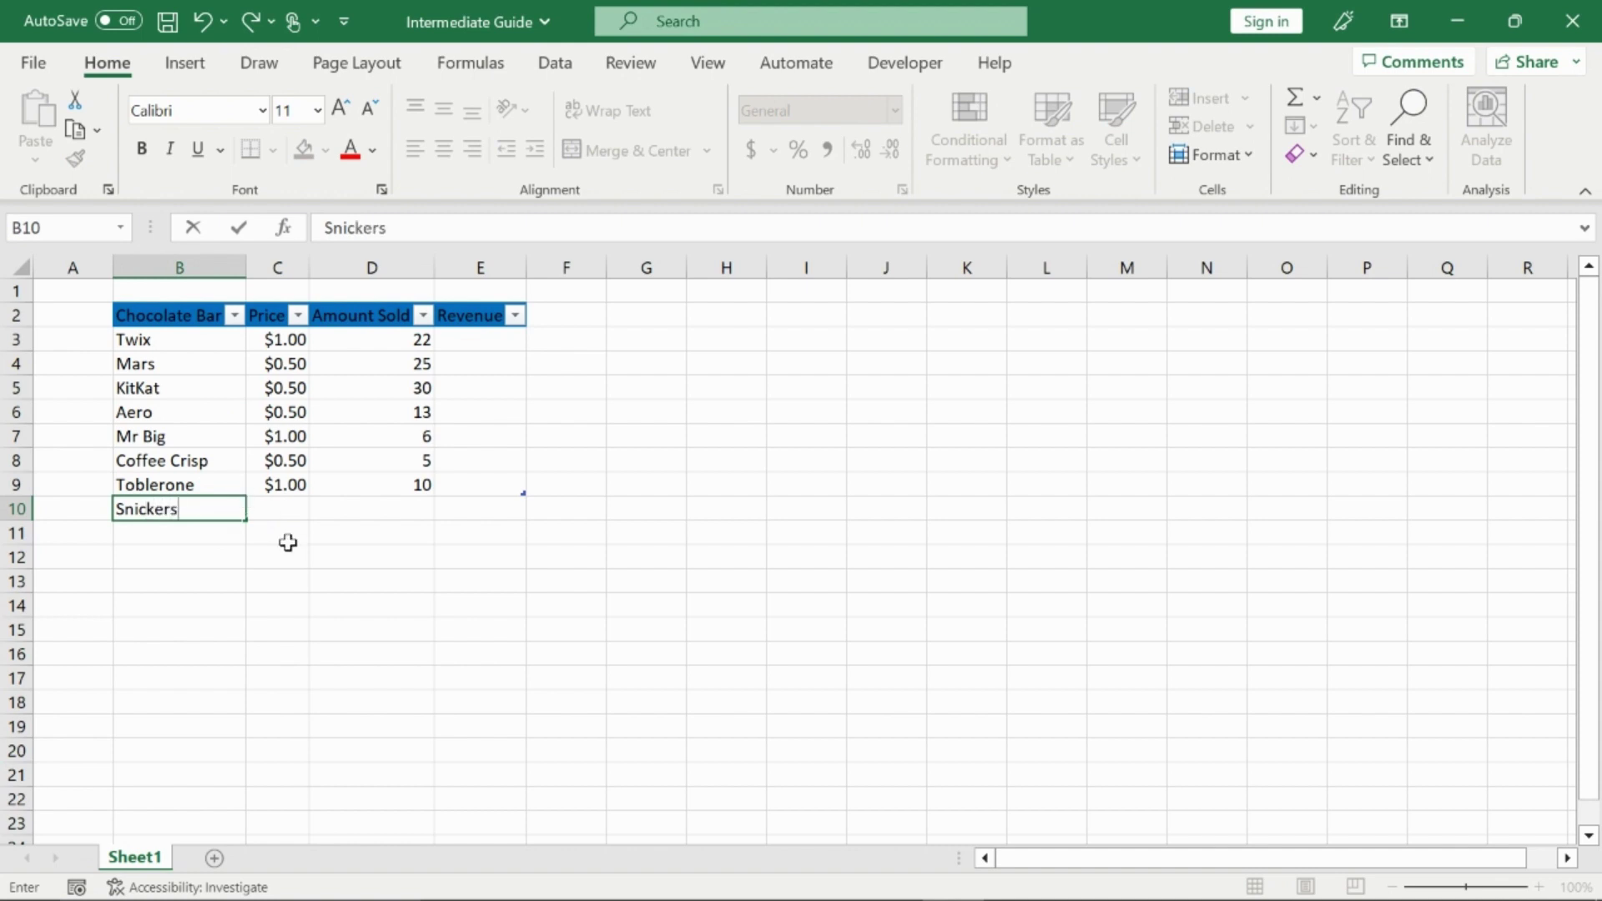
{"action": "left_click", "coordinate": [288, 538]}
{"action": "left_click", "coordinate": [375, 566]}
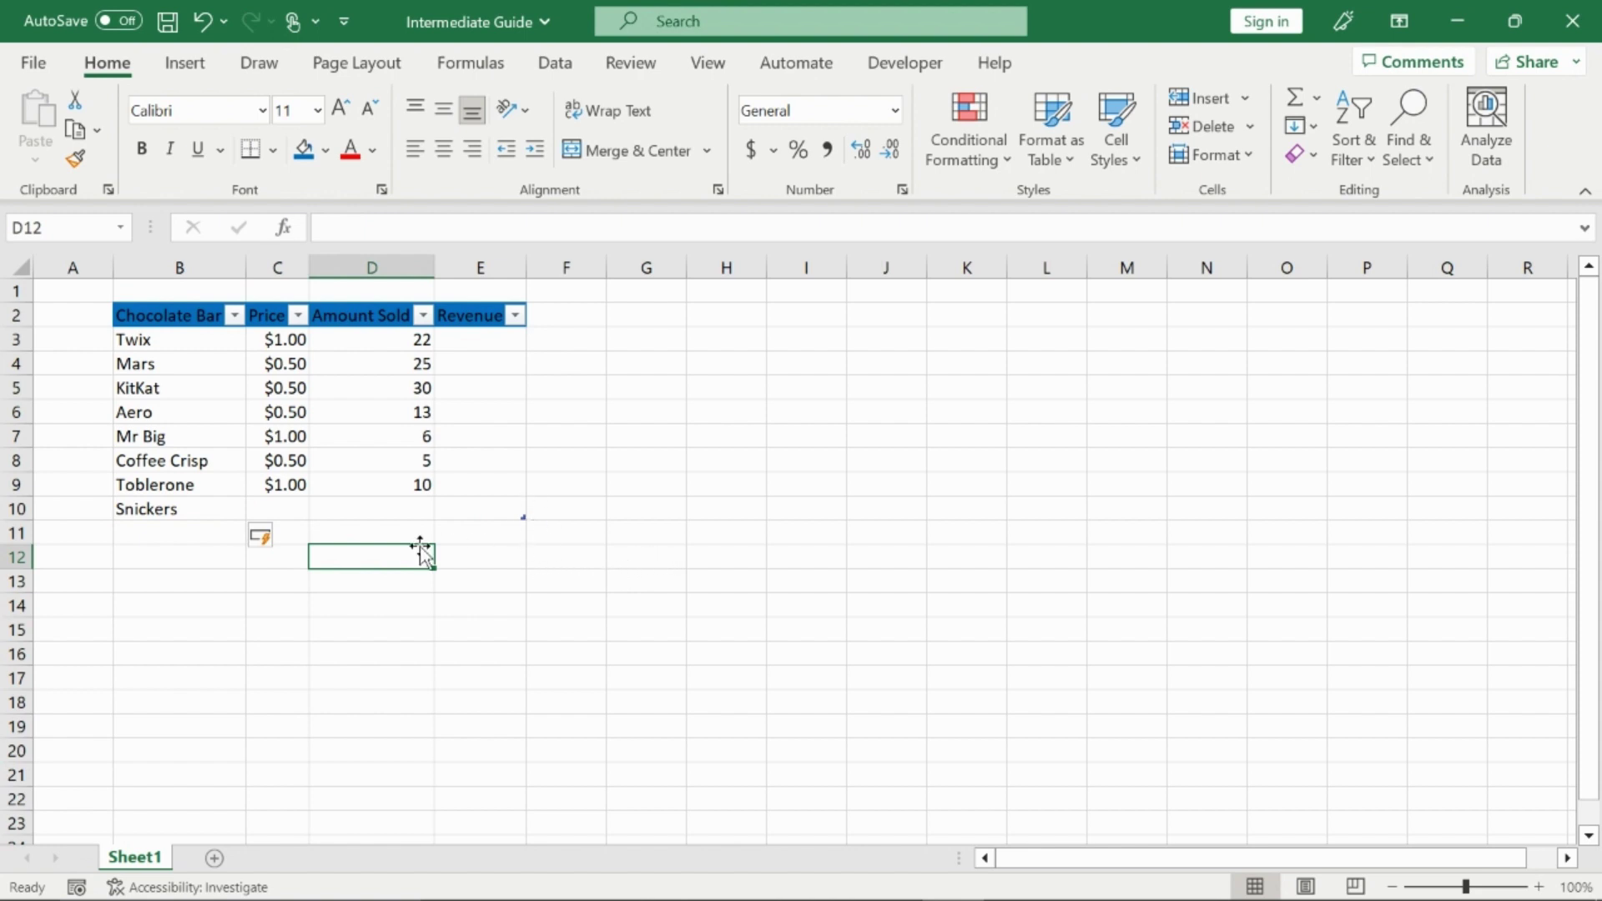
- Enter a price of 1.00 and 14 sold for Snickers
{"action": "left_click", "coordinate": [298, 509]}
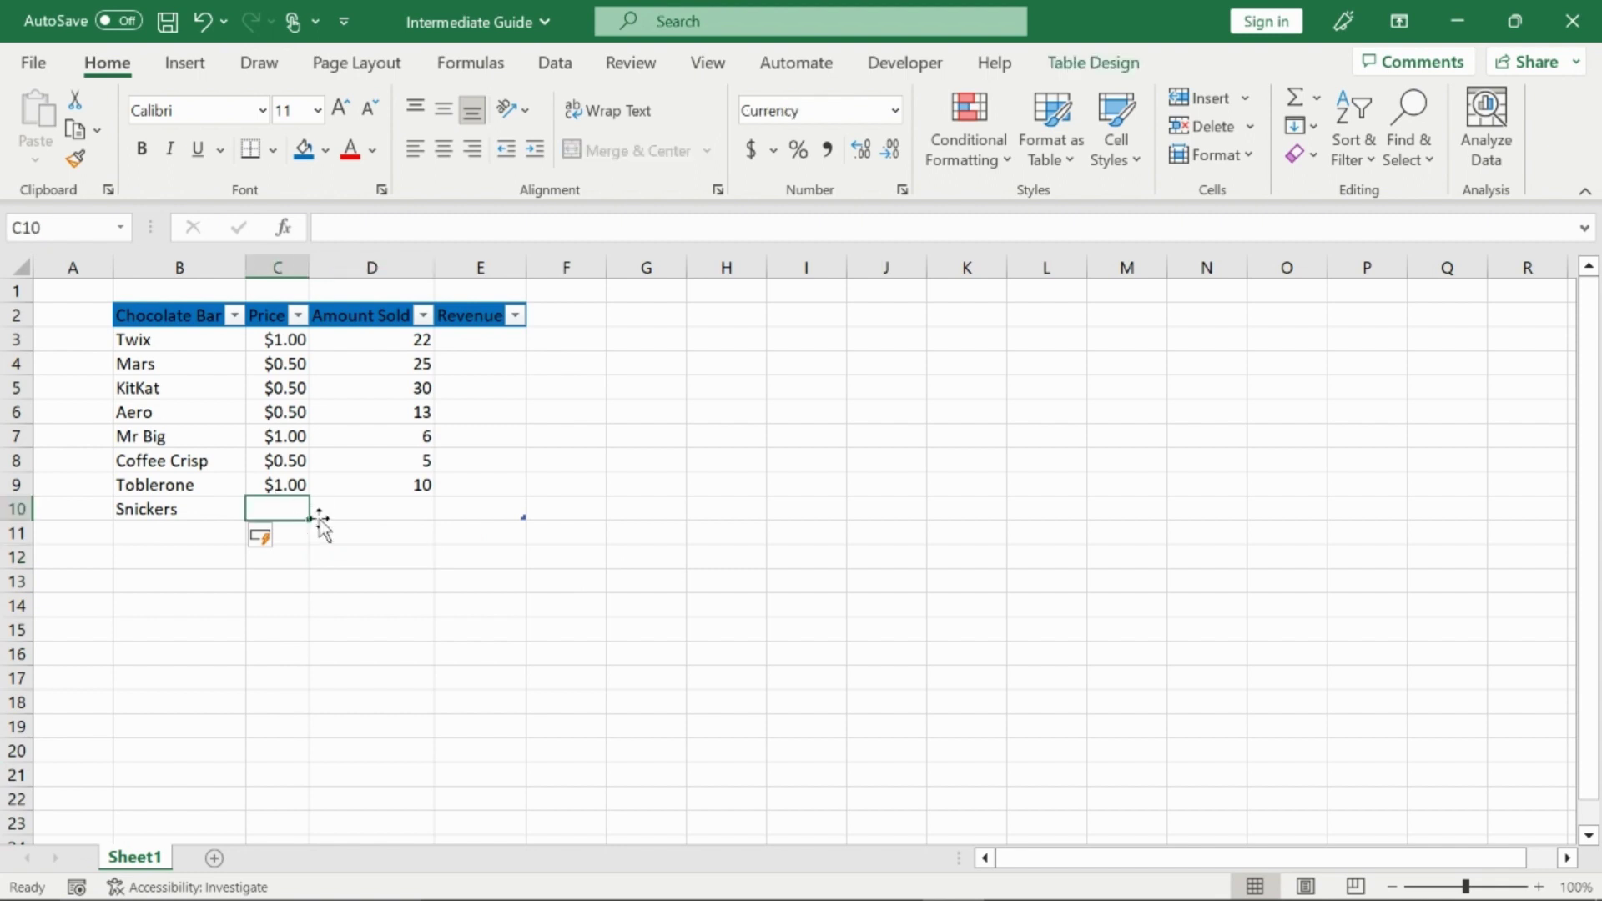
{"action": "left_click", "coordinate": [297, 489]}
{"action": "left_click", "coordinate": [299, 511]}
{"action": "type", "text": "1.00"}
{"action": "key", "text": "Tab"}
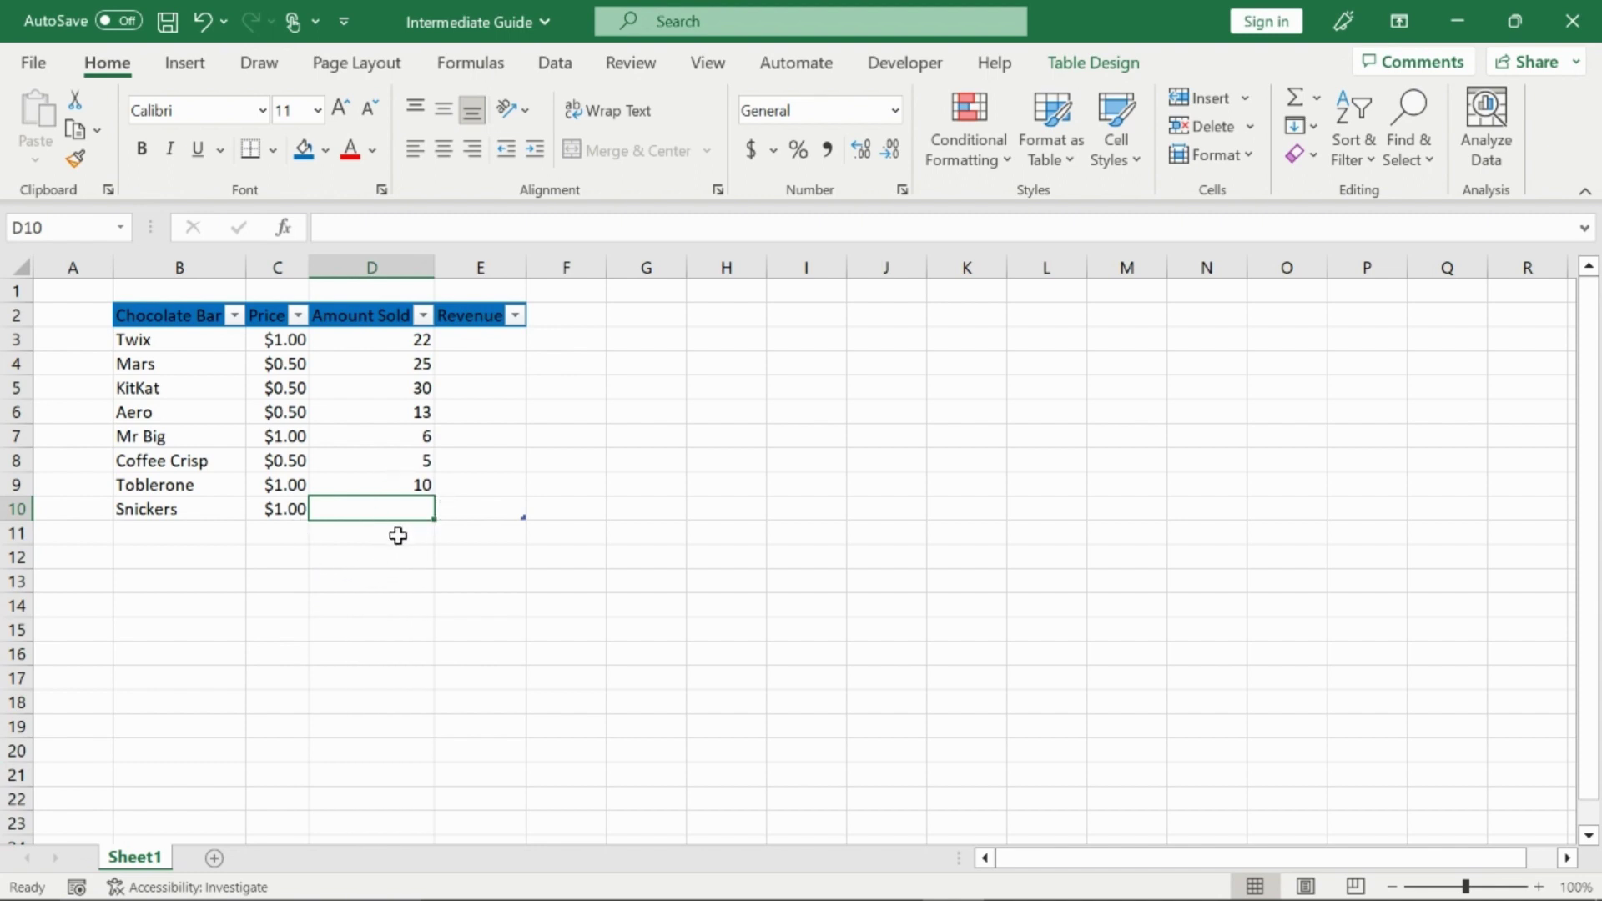
{"action": "type", "text": "14"}
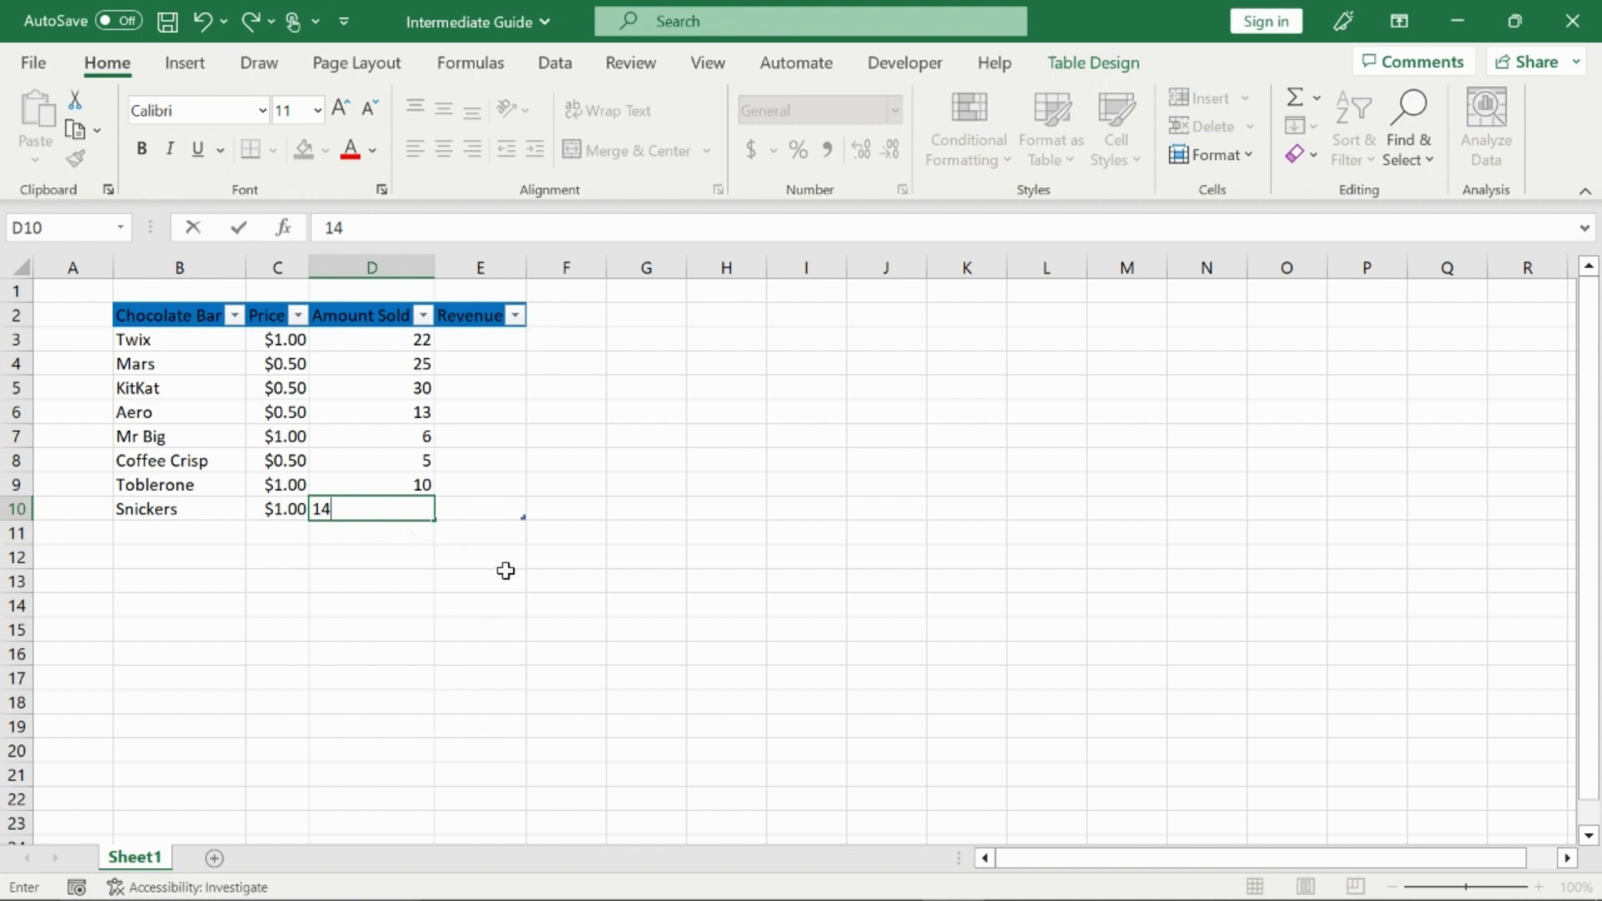
{"action": "left_click", "coordinate": [1466, 409]}
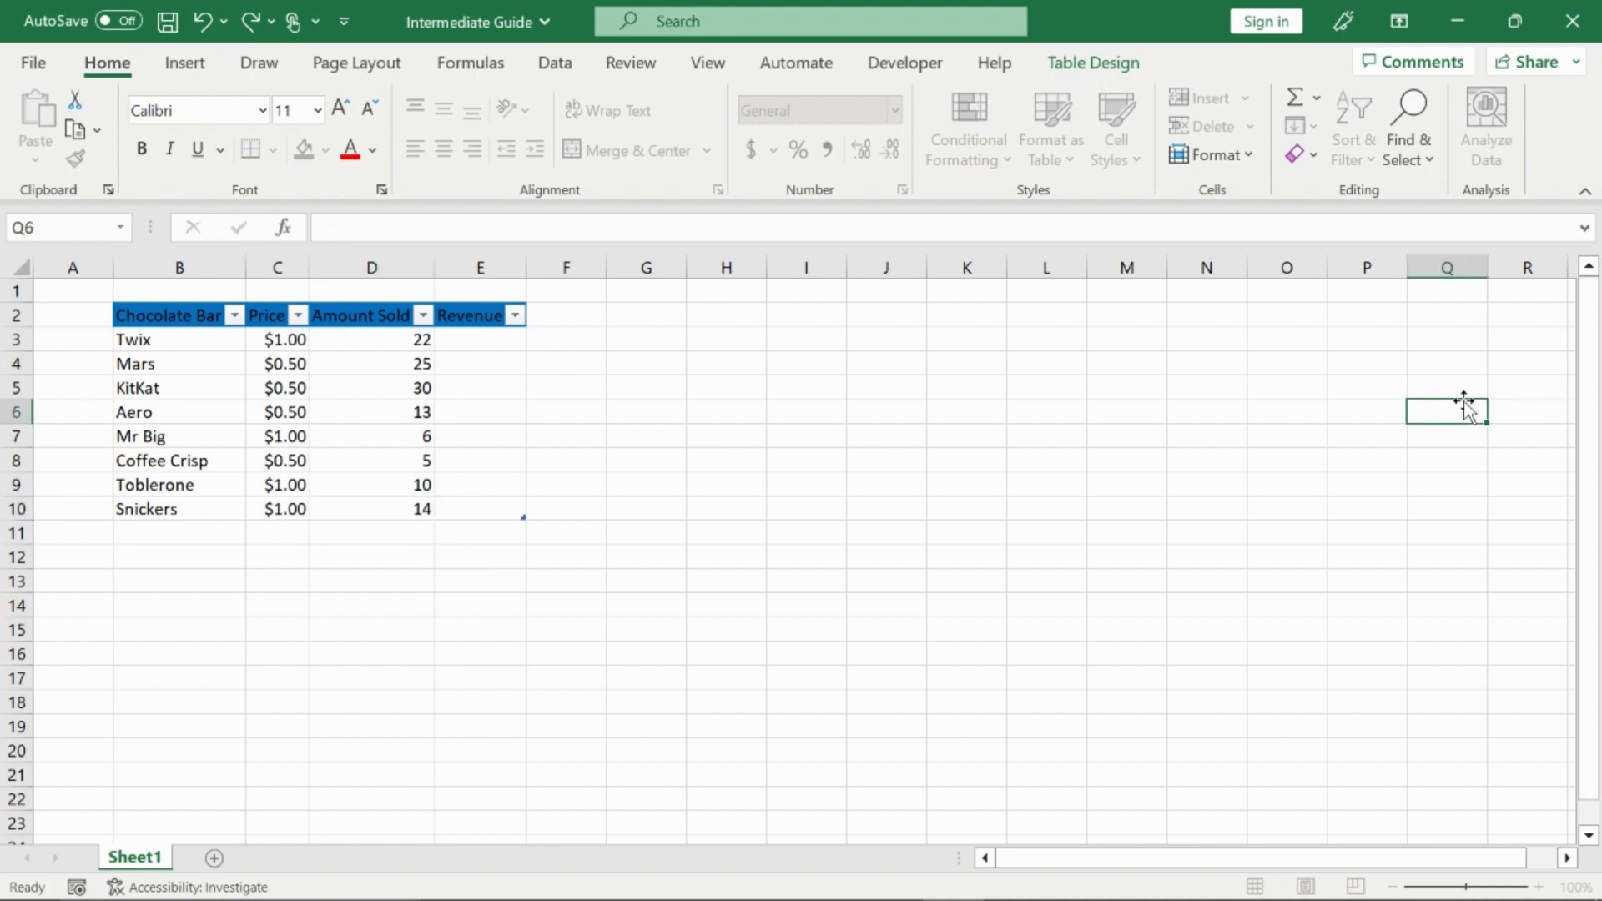
- Enter a Price × Amount Sold formula in E3, auto-filling the whole Revenue column
{"action": "left_click", "coordinate": [480, 339]}
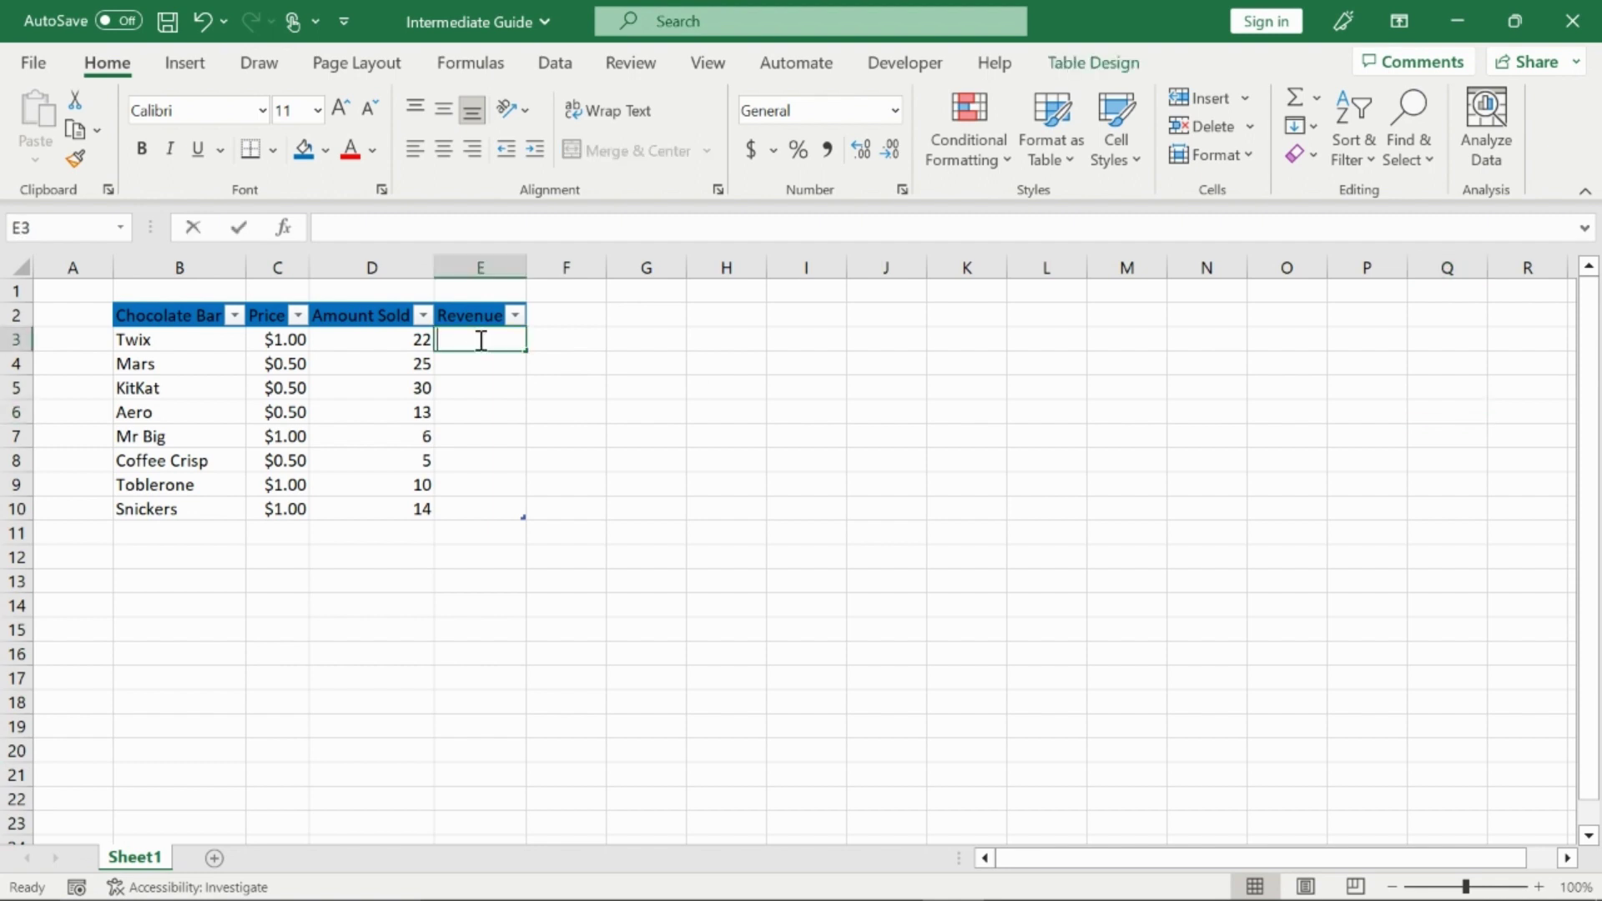
{"action": "type", "text": "="}
{"action": "left_click", "coordinate": [281, 339]}
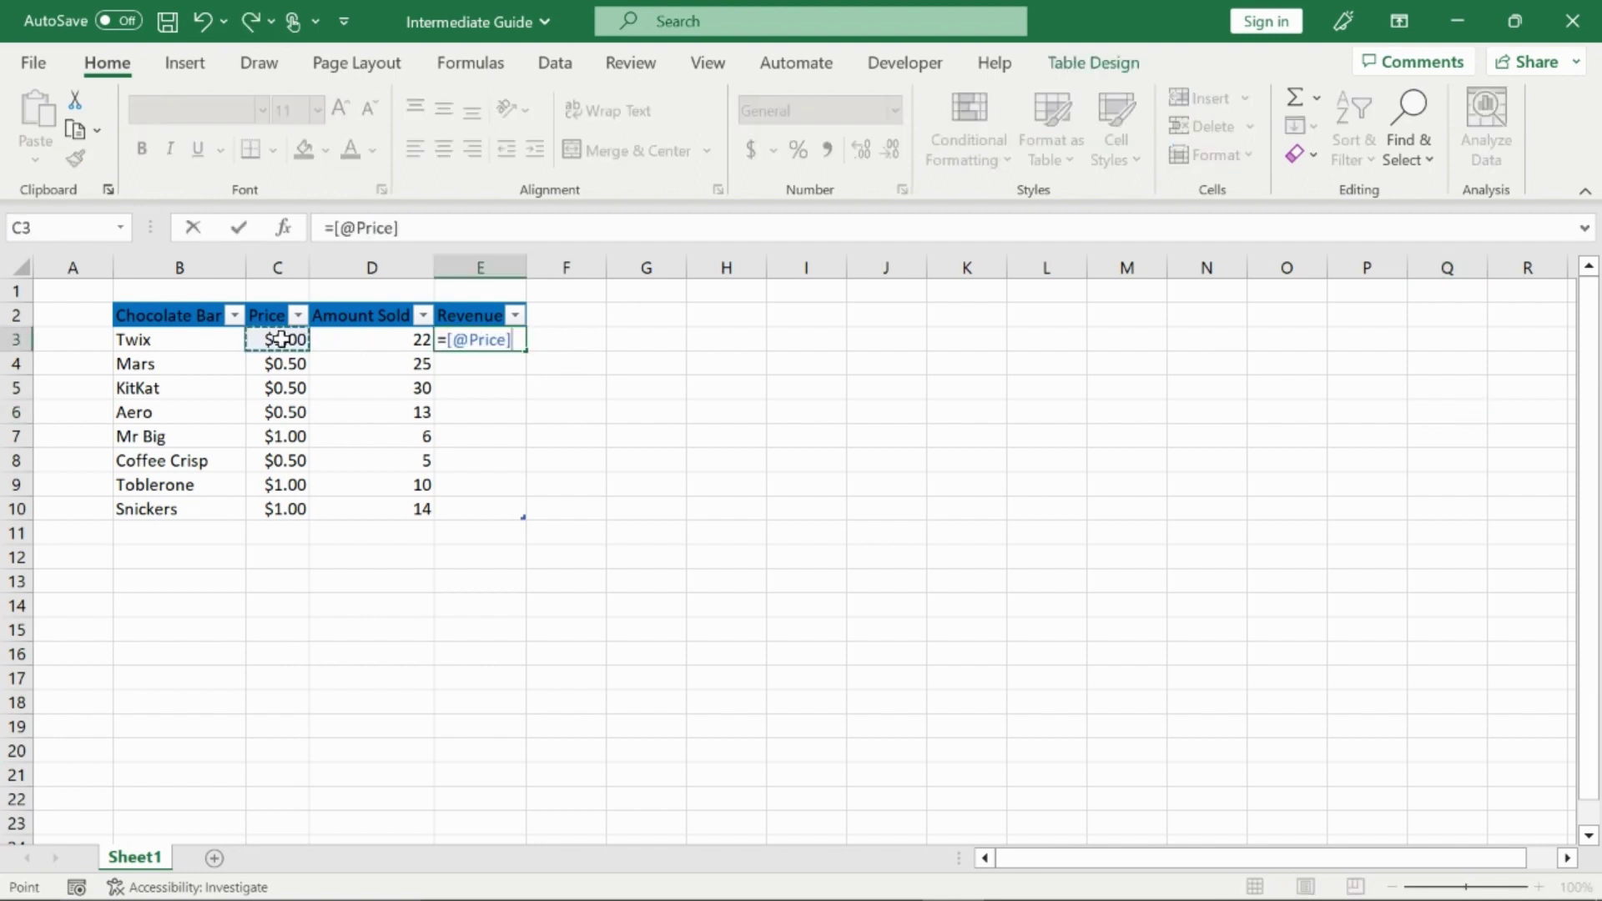
{"action": "type", "text": "*"}
{"action": "left_click", "coordinate": [358, 337]}
{"action": "key", "text": "Return"}
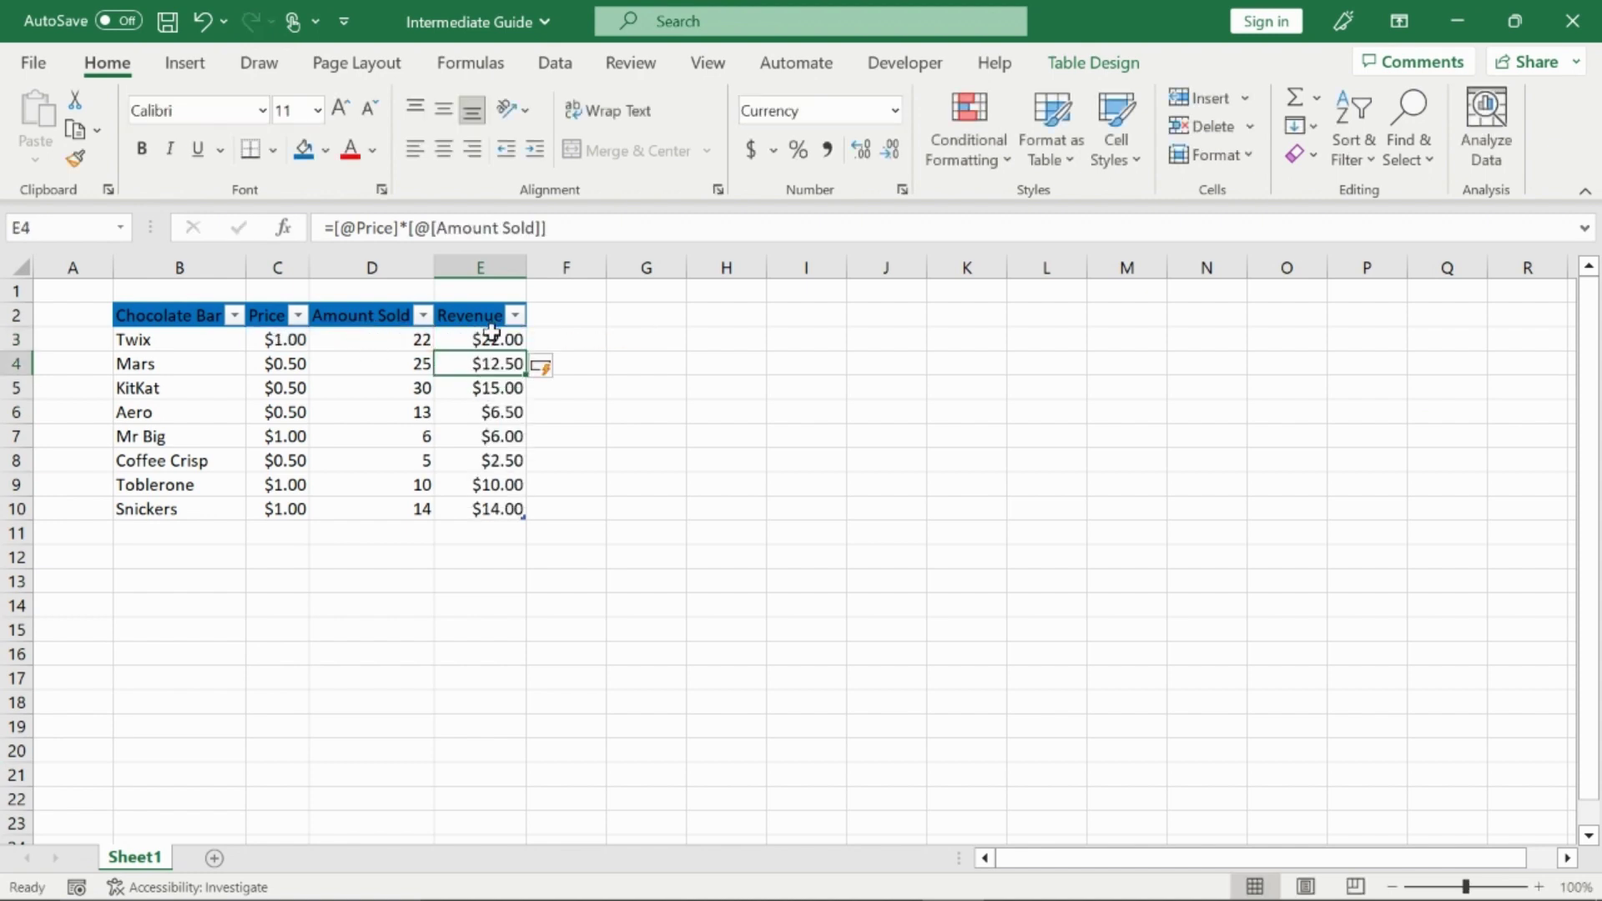
{"action": "left_click", "coordinate": [551, 372]}
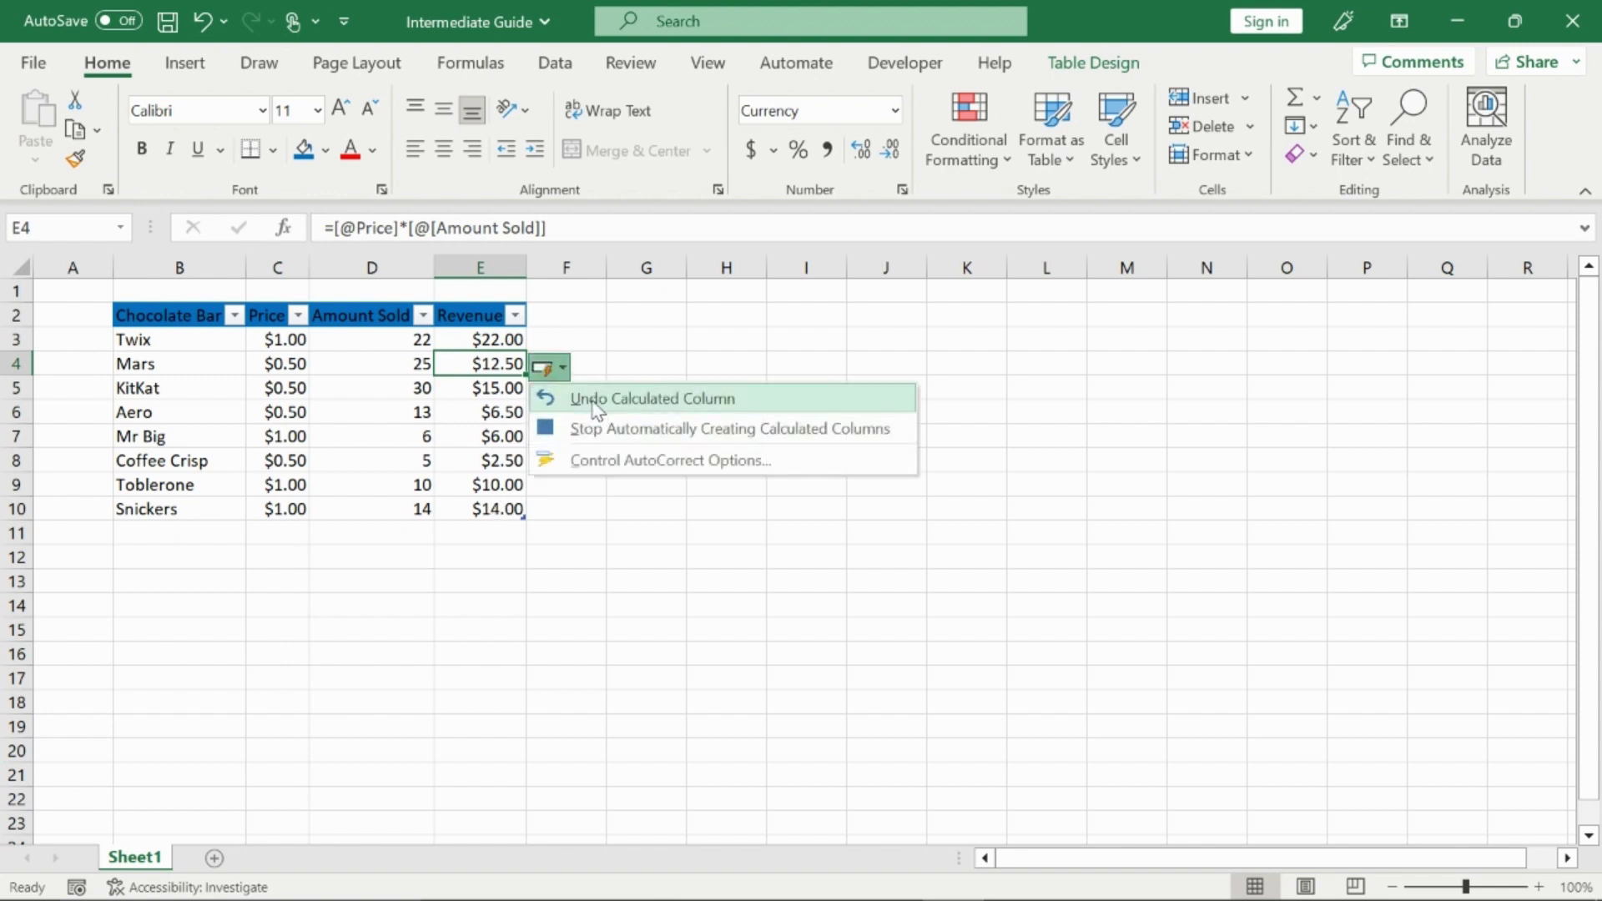
{"action": "left_click", "coordinate": [617, 339]}
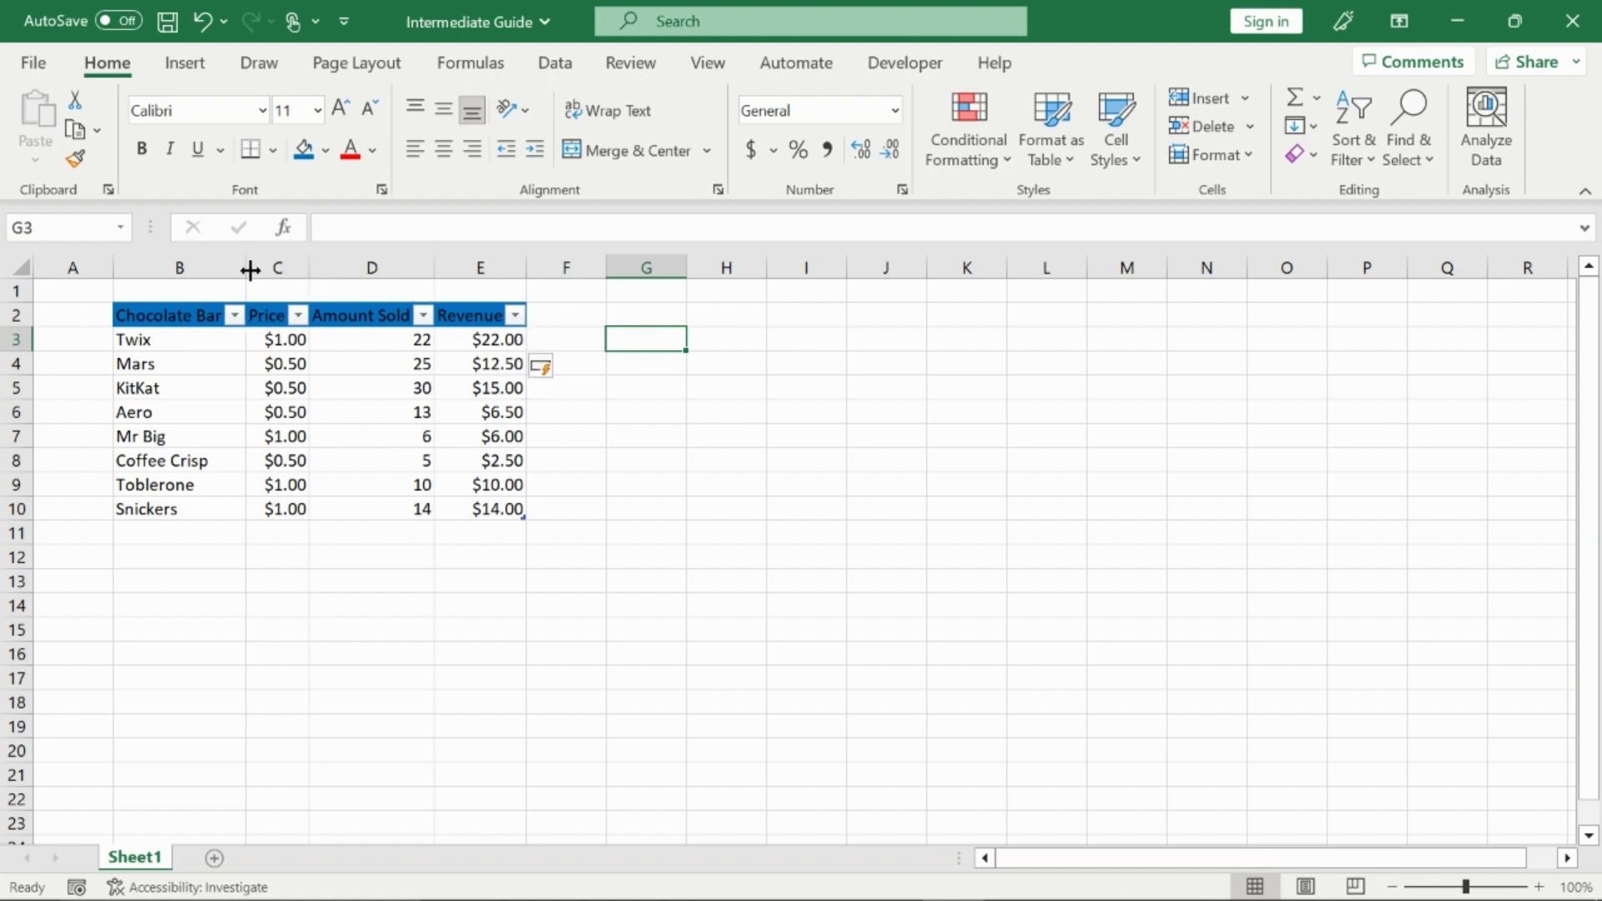
- AutoFit columns B to E so 'Chocolate Bar' and every value show fully
{"action": "left_click_drag", "start_coordinate": [248, 269], "coordinate": [215, 267]}
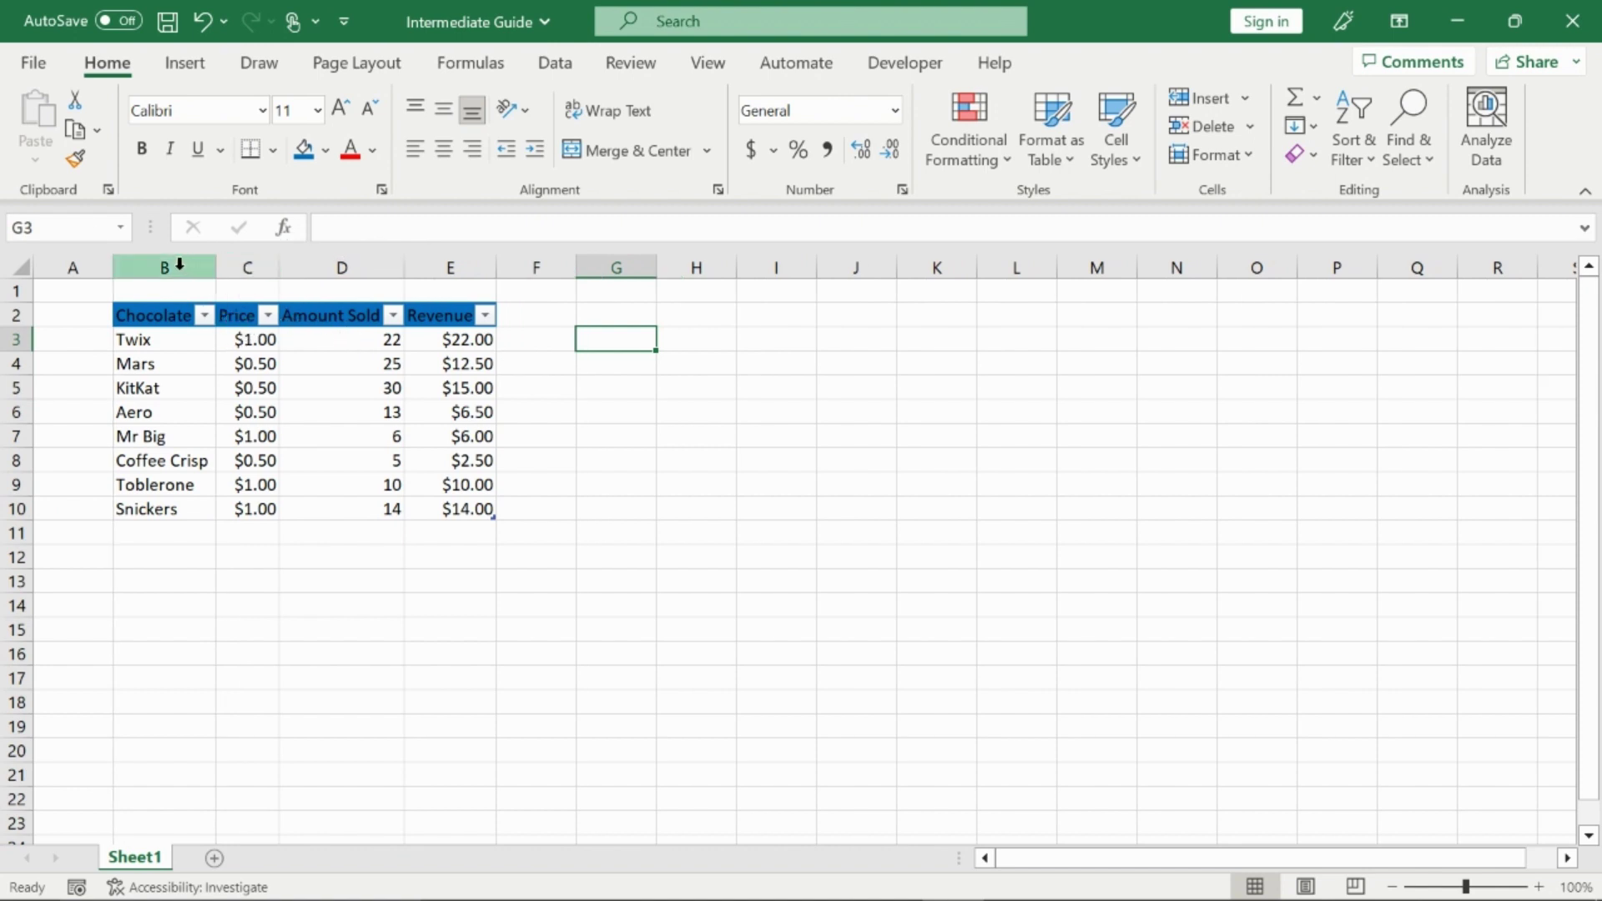
{"action": "left_click_drag", "start_coordinate": [180, 265], "coordinate": [463, 262]}
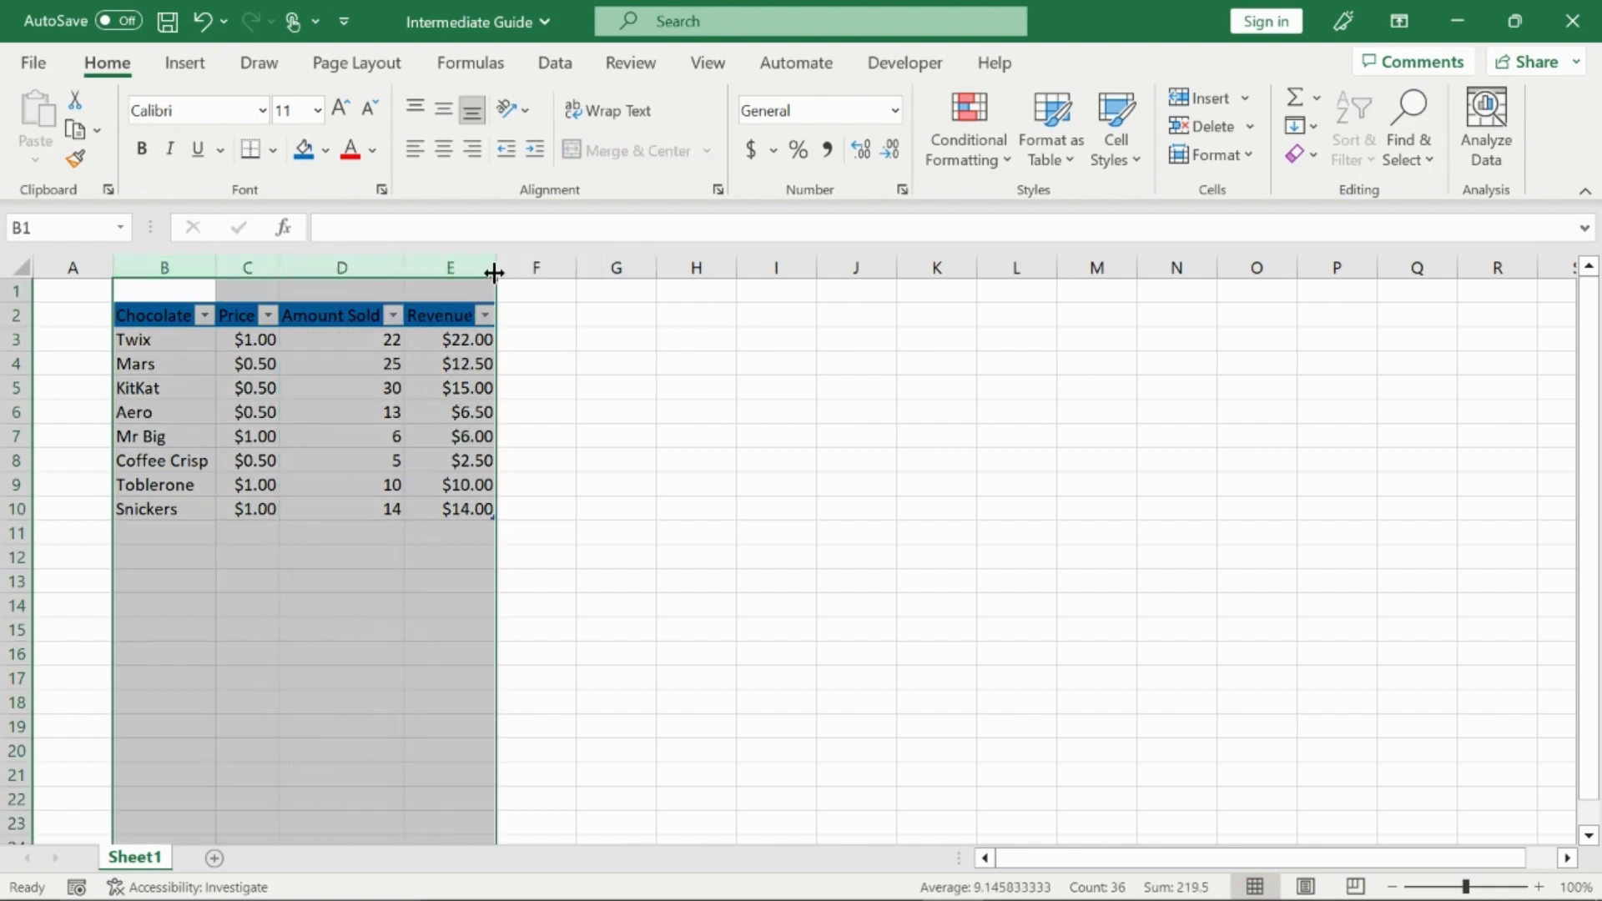
{"action": "double_click", "coordinate": [496, 268]}
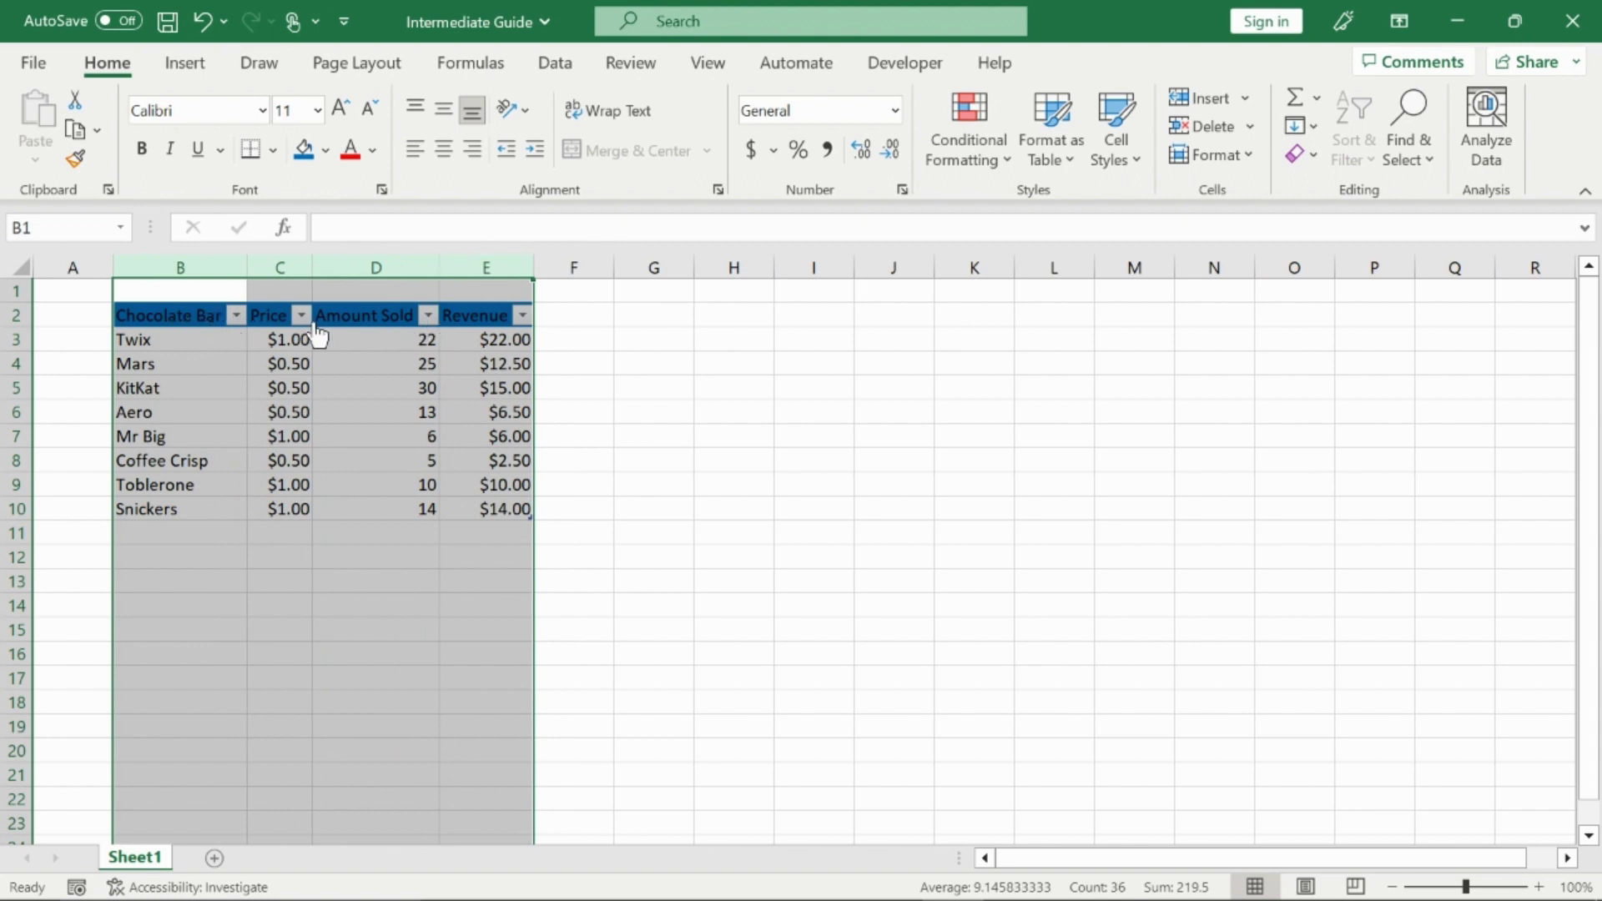
{"action": "left_click", "coordinate": [587, 333]}
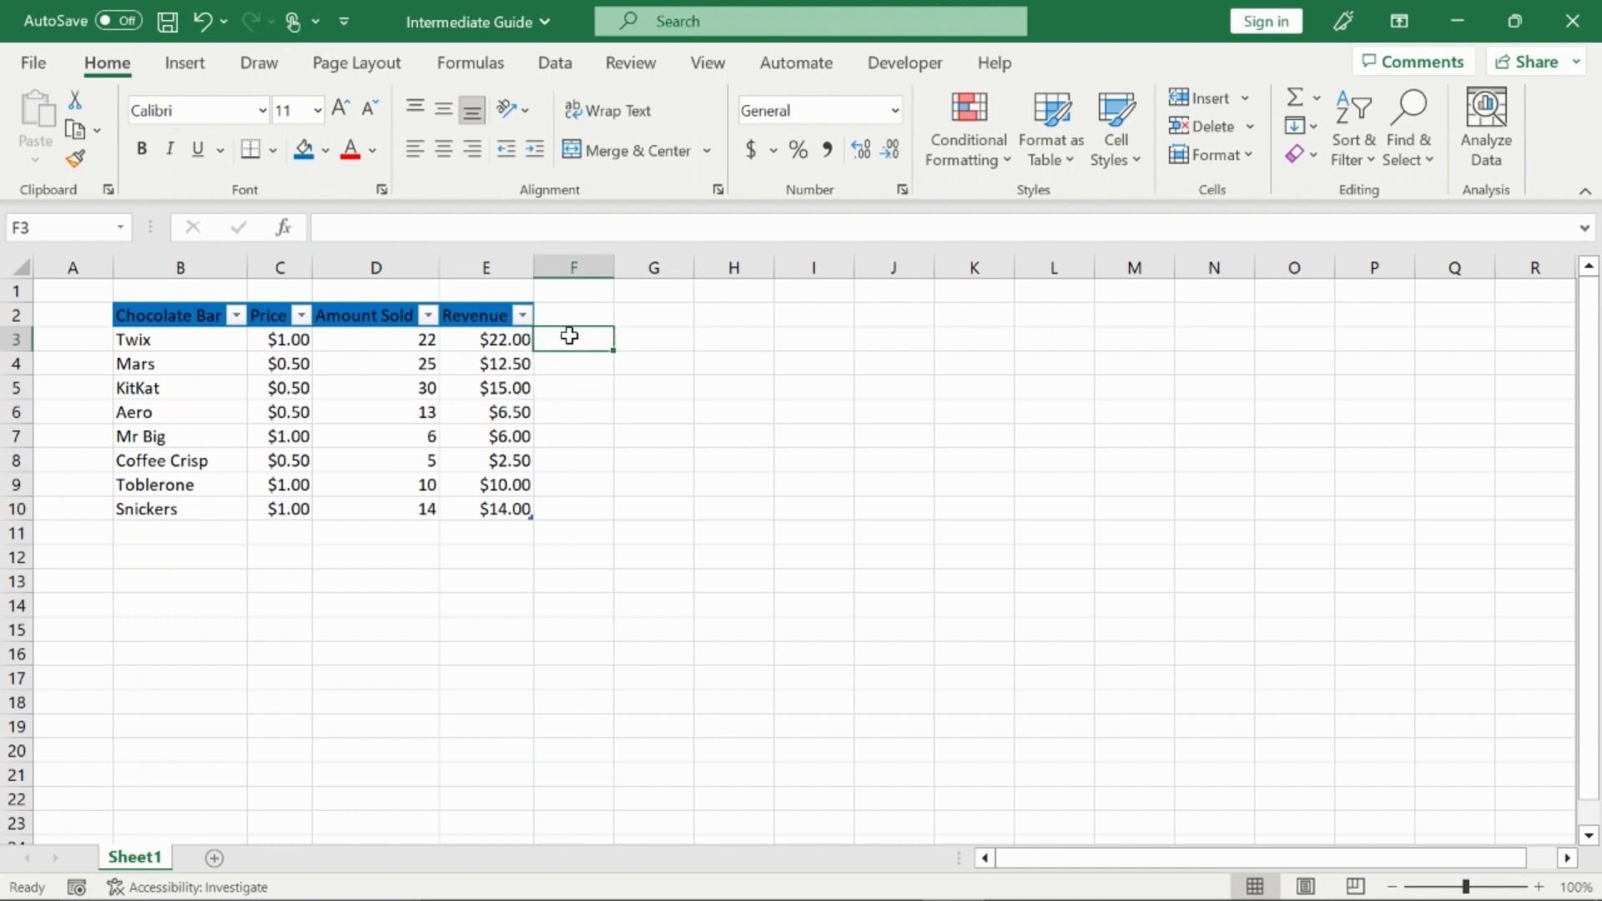
{"action": "left_click", "coordinate": [237, 316]}
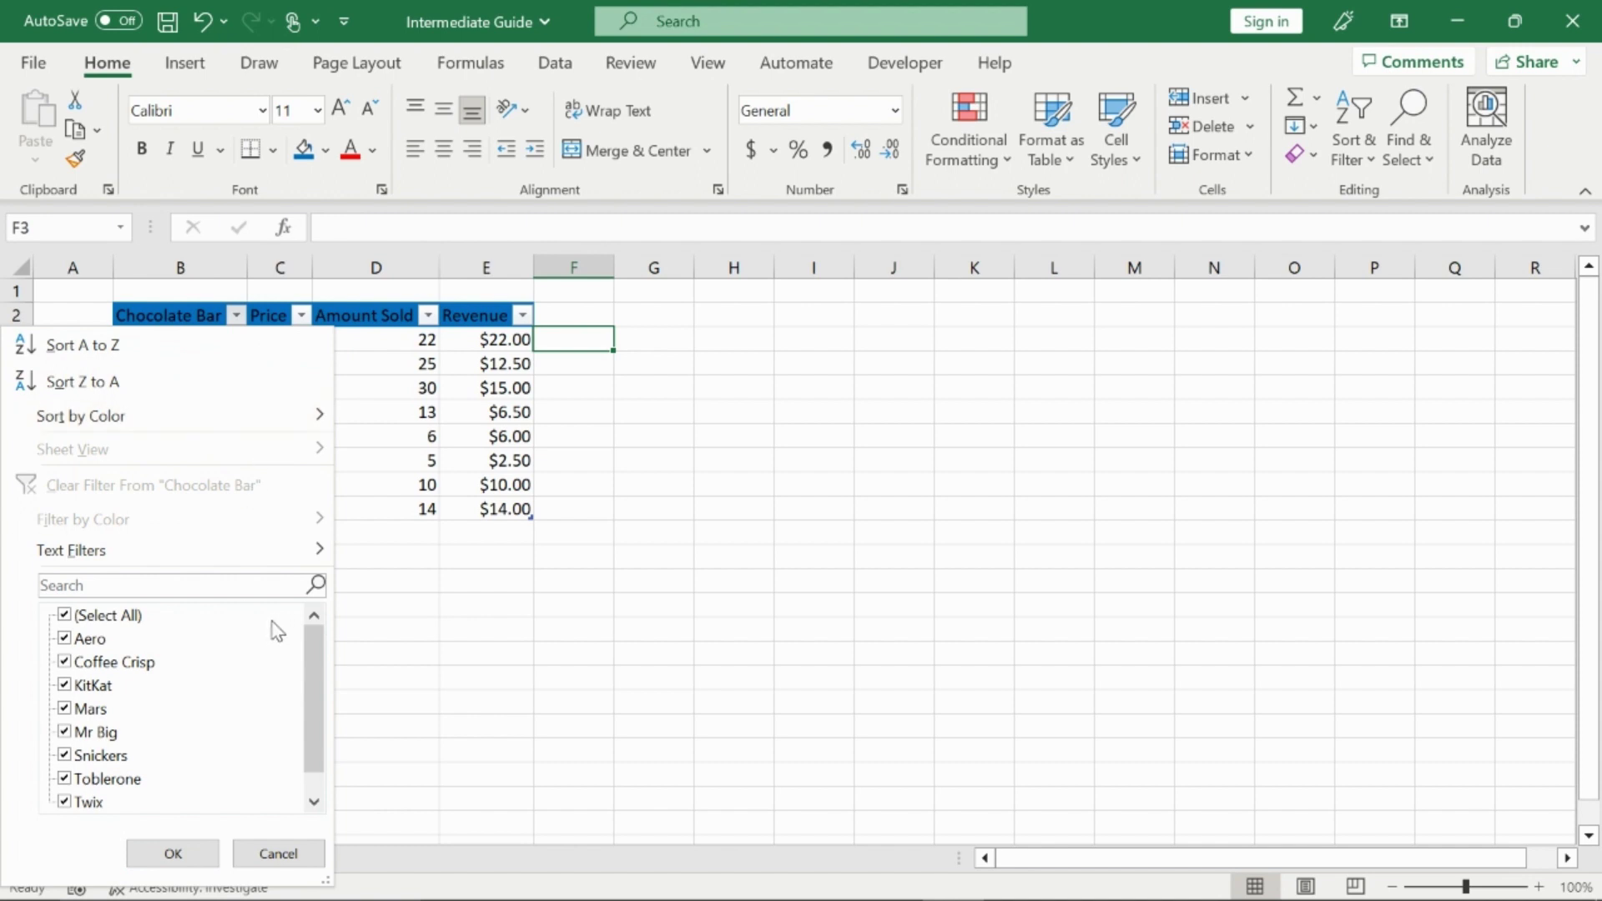
{"action": "scroll", "coordinate": [277, 634], "scroll_direction": "down", "scroll_amount": 1}
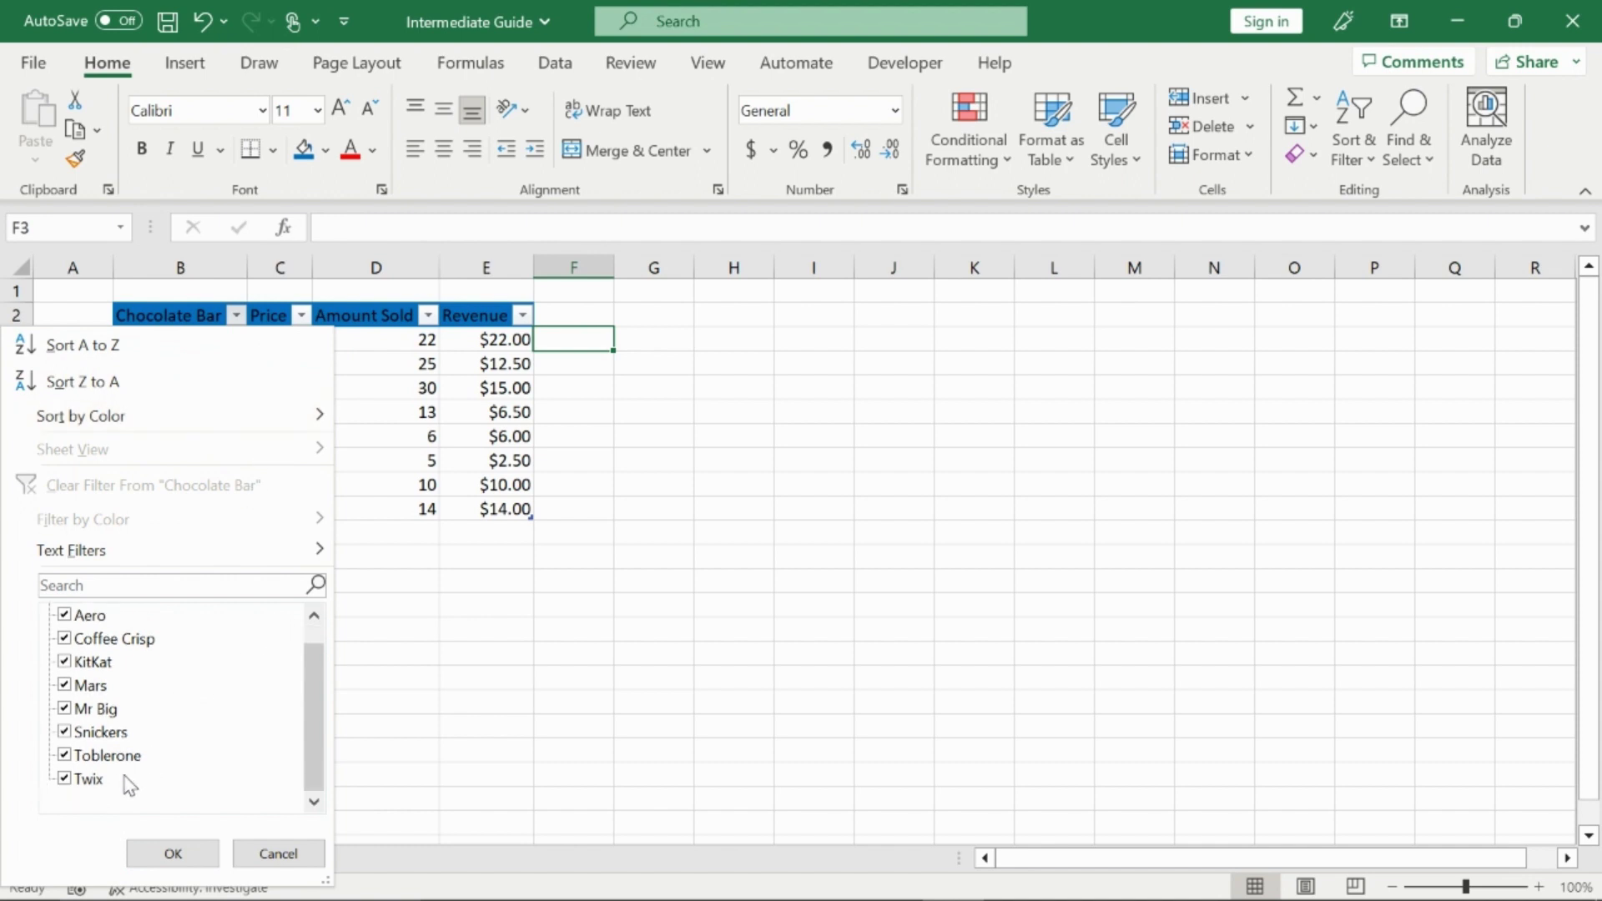
{"action": "left_click", "coordinate": [65, 778]}
{"action": "left_click", "coordinate": [74, 756]}
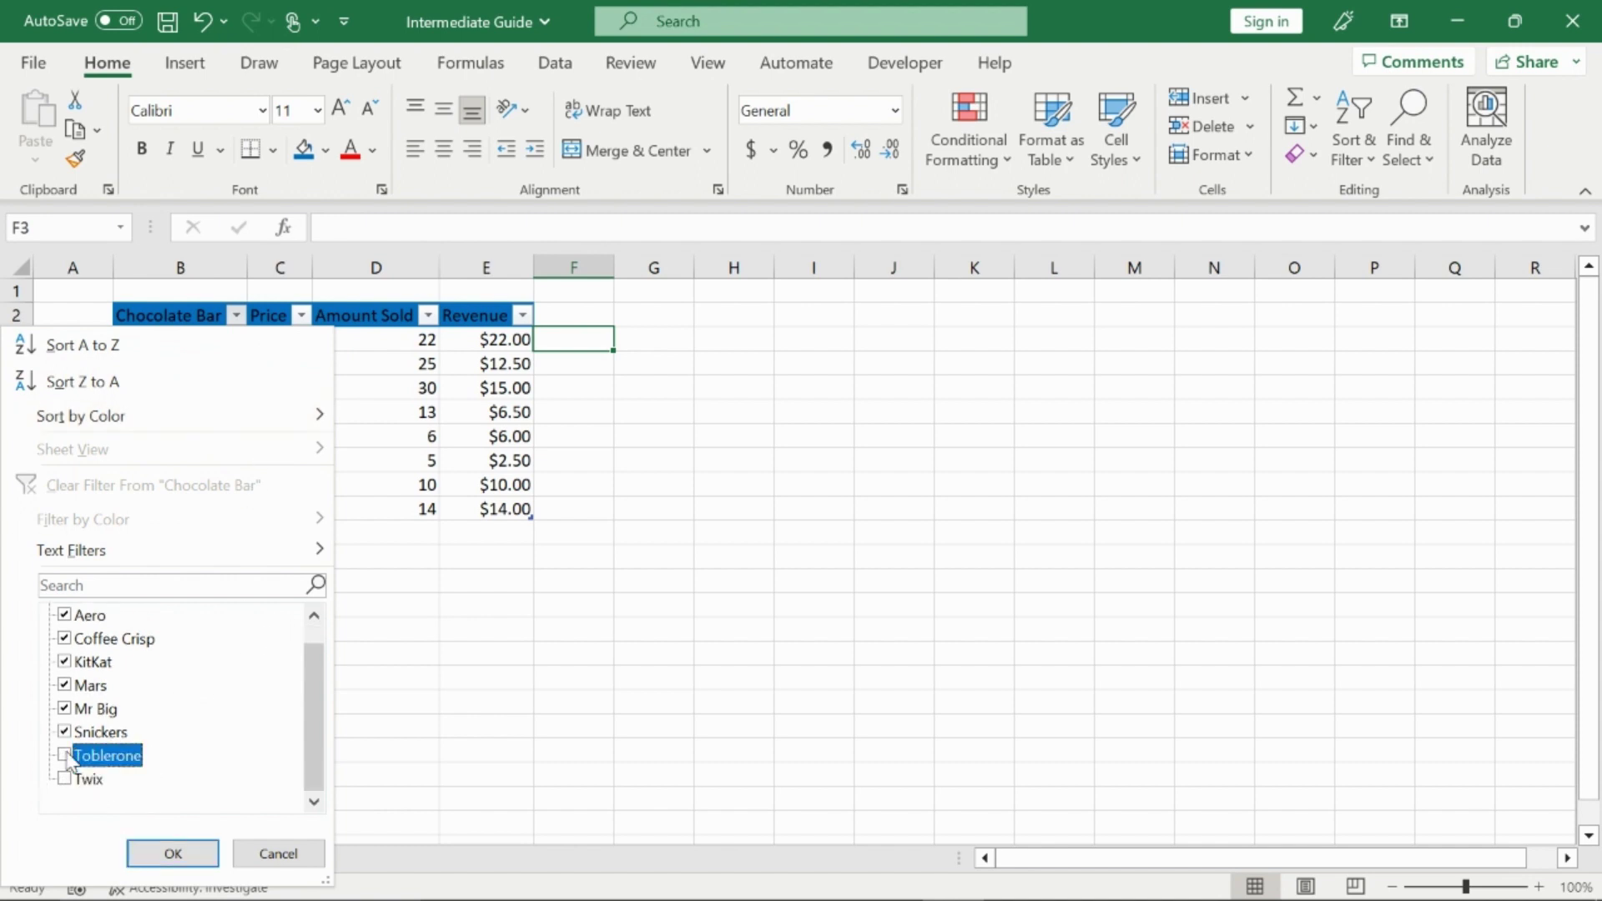
{"action": "left_click", "coordinate": [177, 850]}
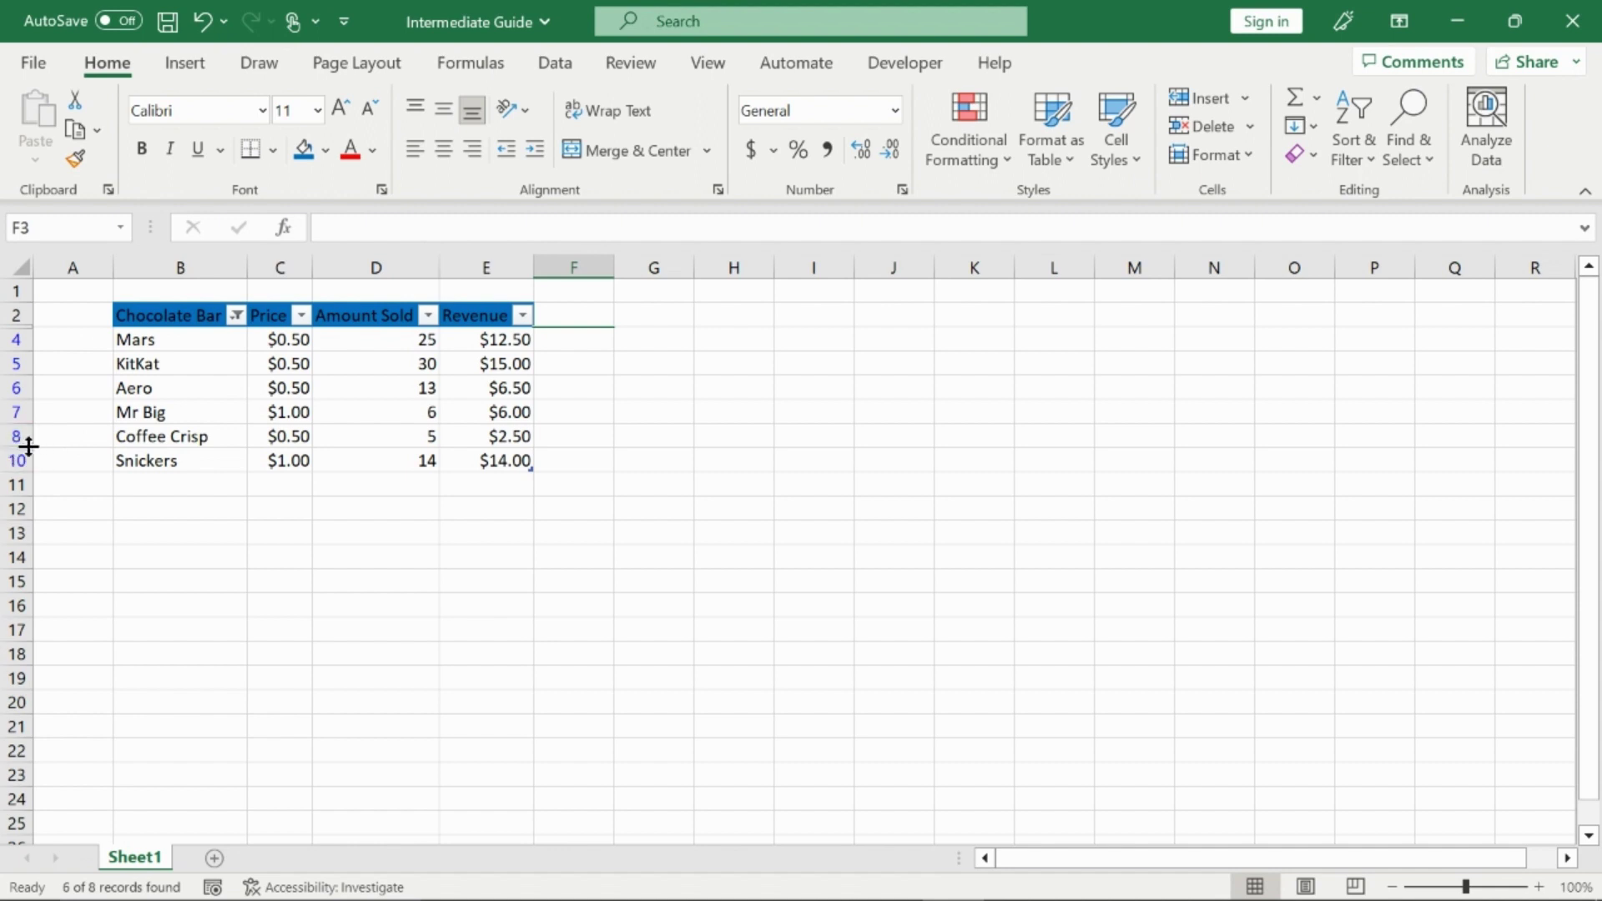
{"action": "left_click", "coordinate": [237, 315]}
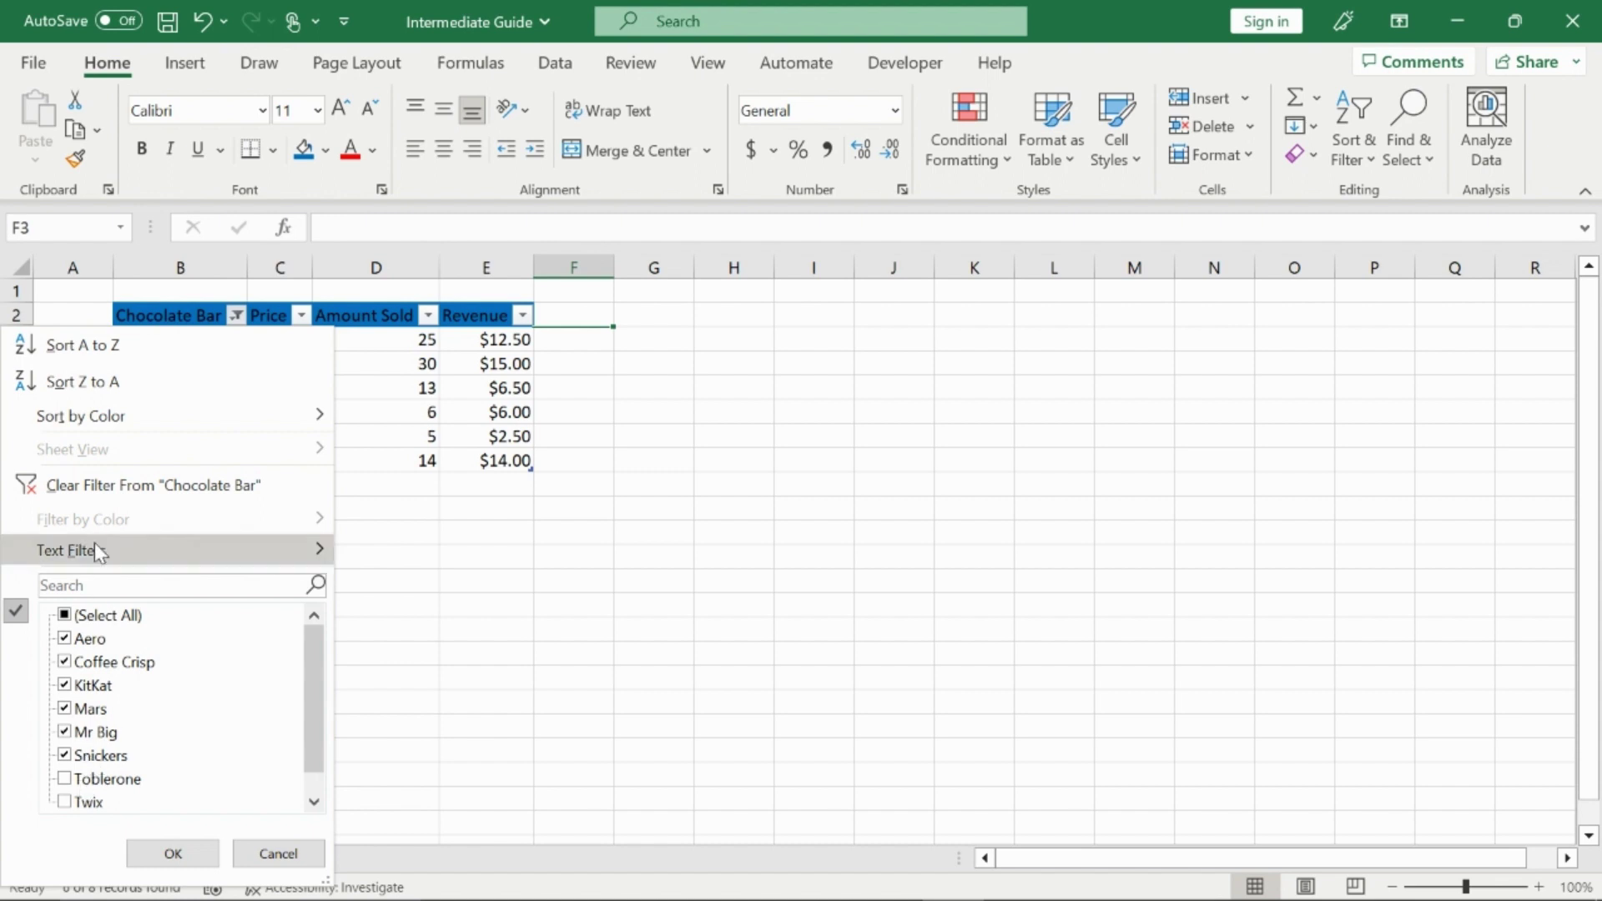
{"action": "left_click", "coordinate": [127, 493]}
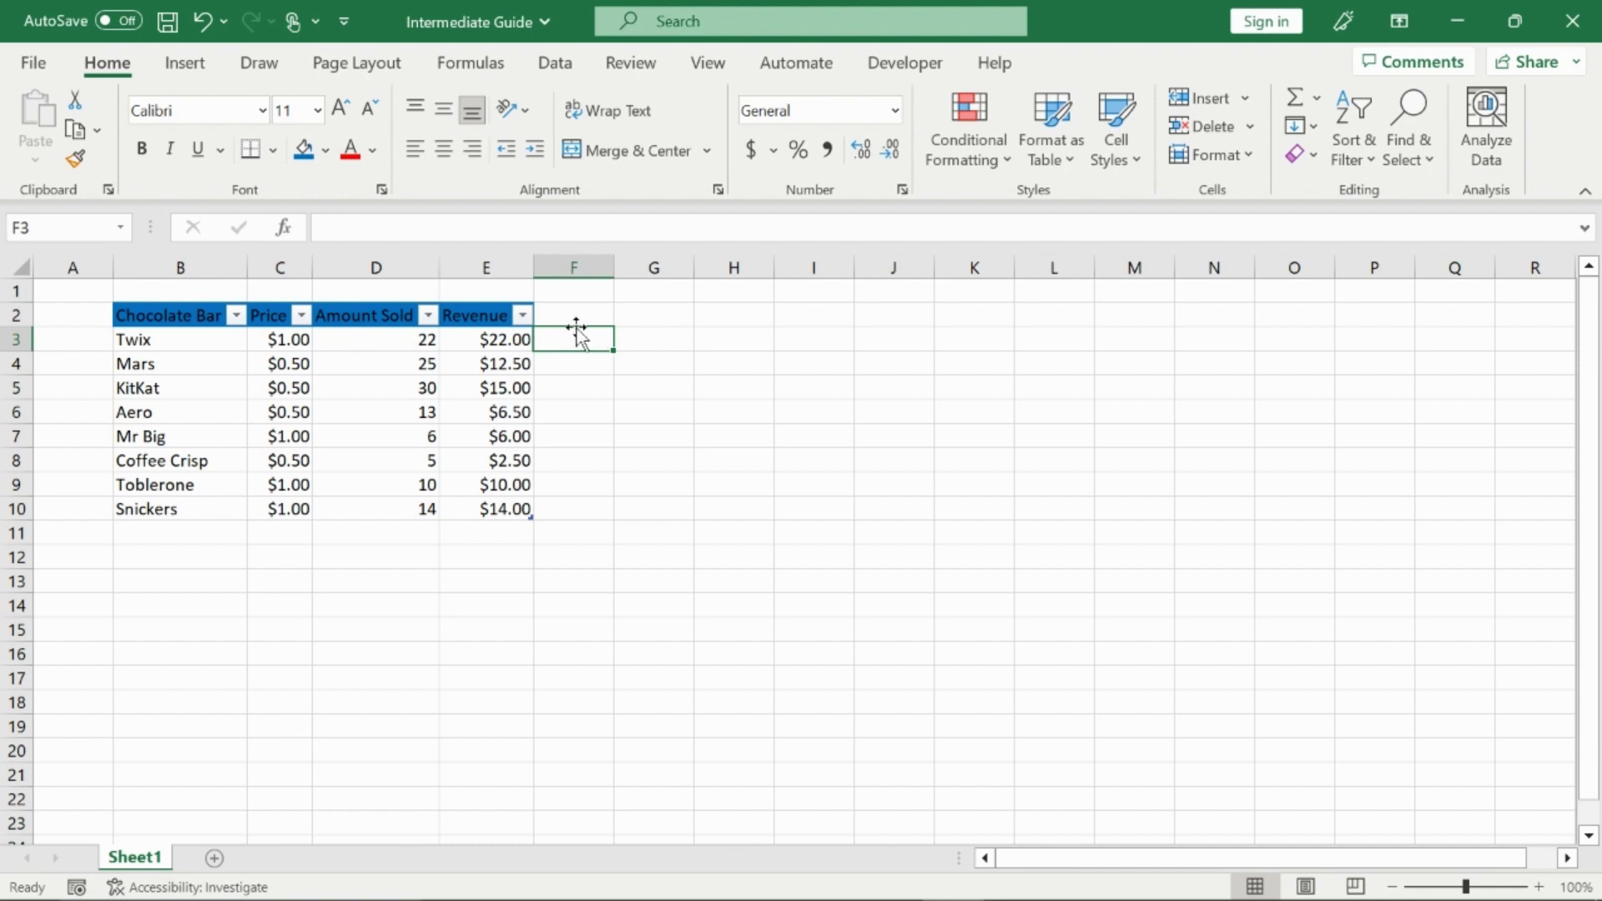
- Sort the table by Revenue largest to smallest and check Twix first, Coffee Crisp last
{"action": "left_click", "coordinate": [524, 316]}
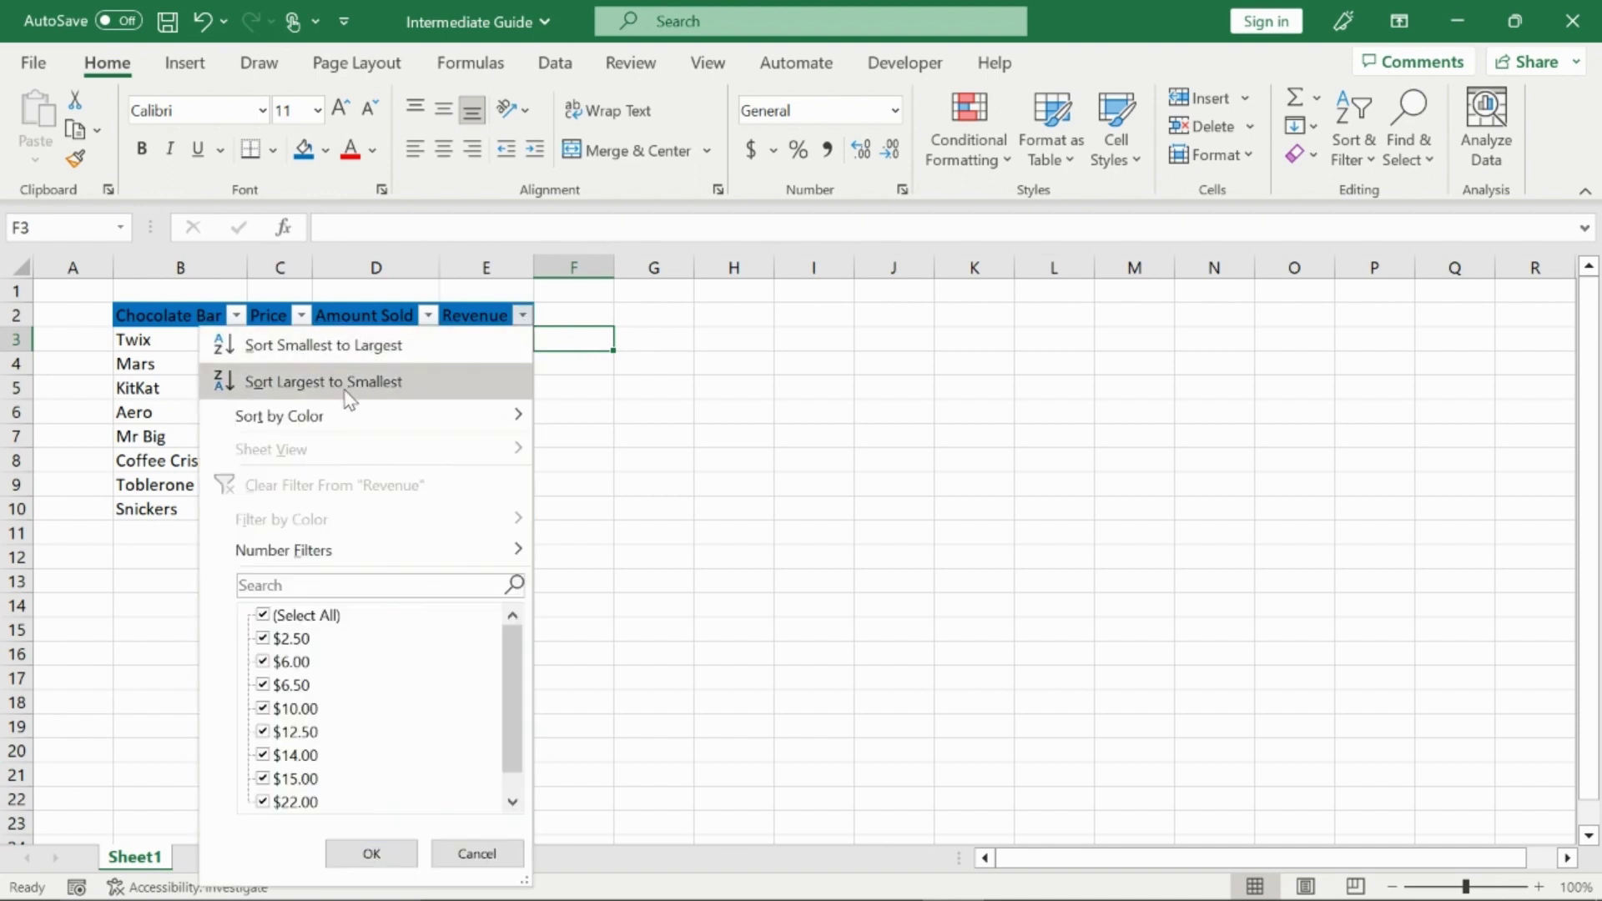
{"action": "left_click", "coordinate": [415, 389]}
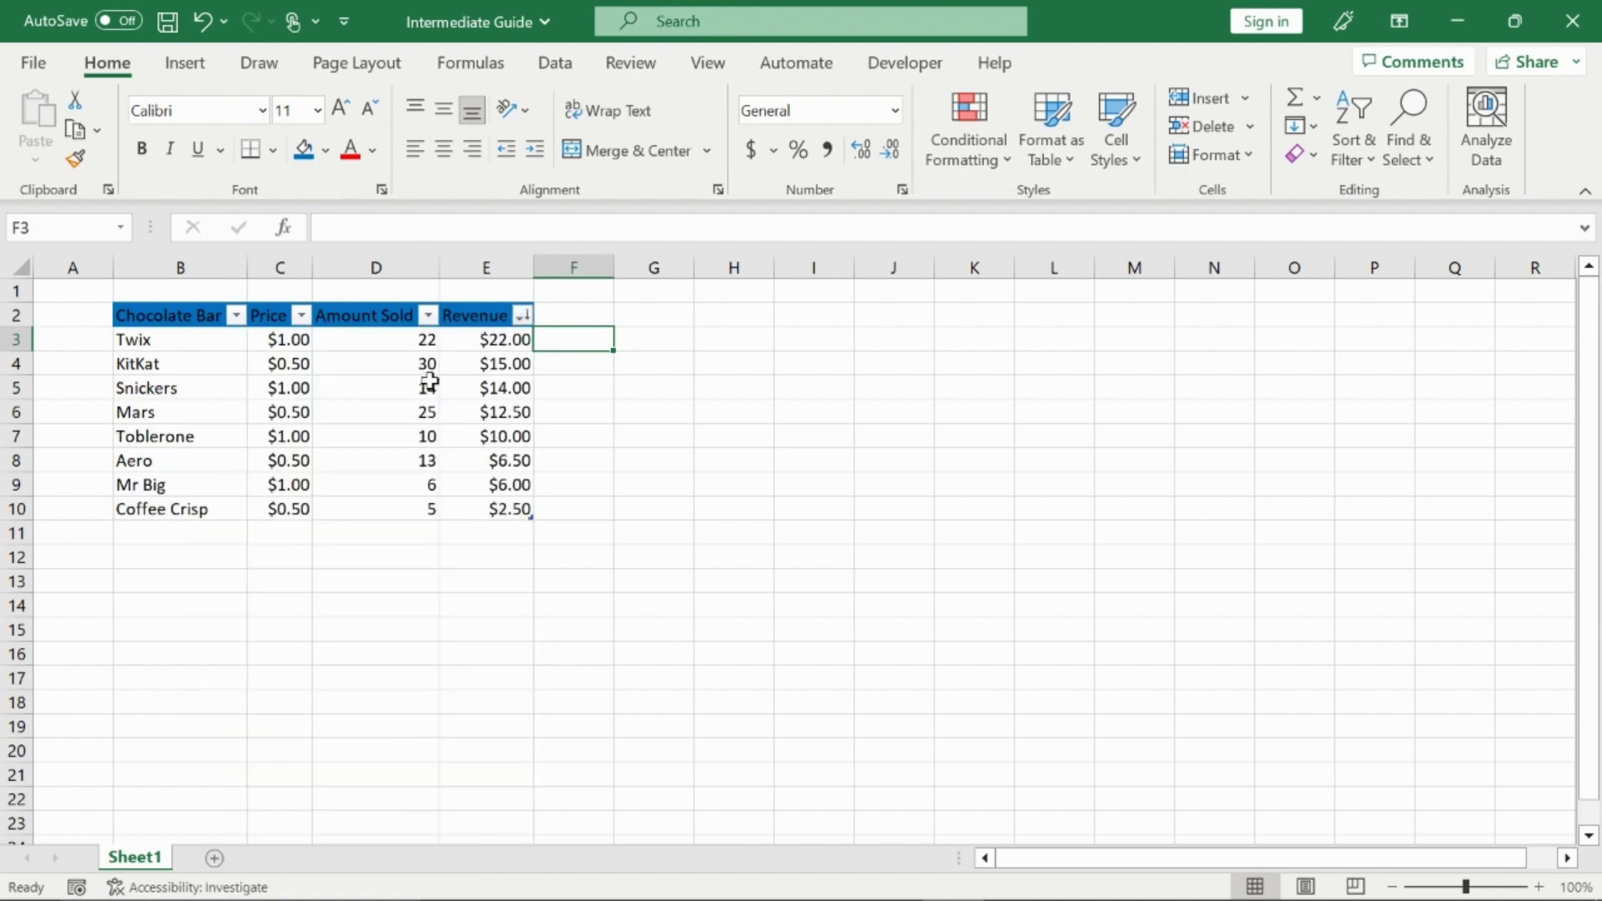
{"action": "left_click", "coordinate": [523, 341]}
{"action": "left_click", "coordinate": [520, 366]}
{"action": "left_click", "coordinate": [519, 510]}
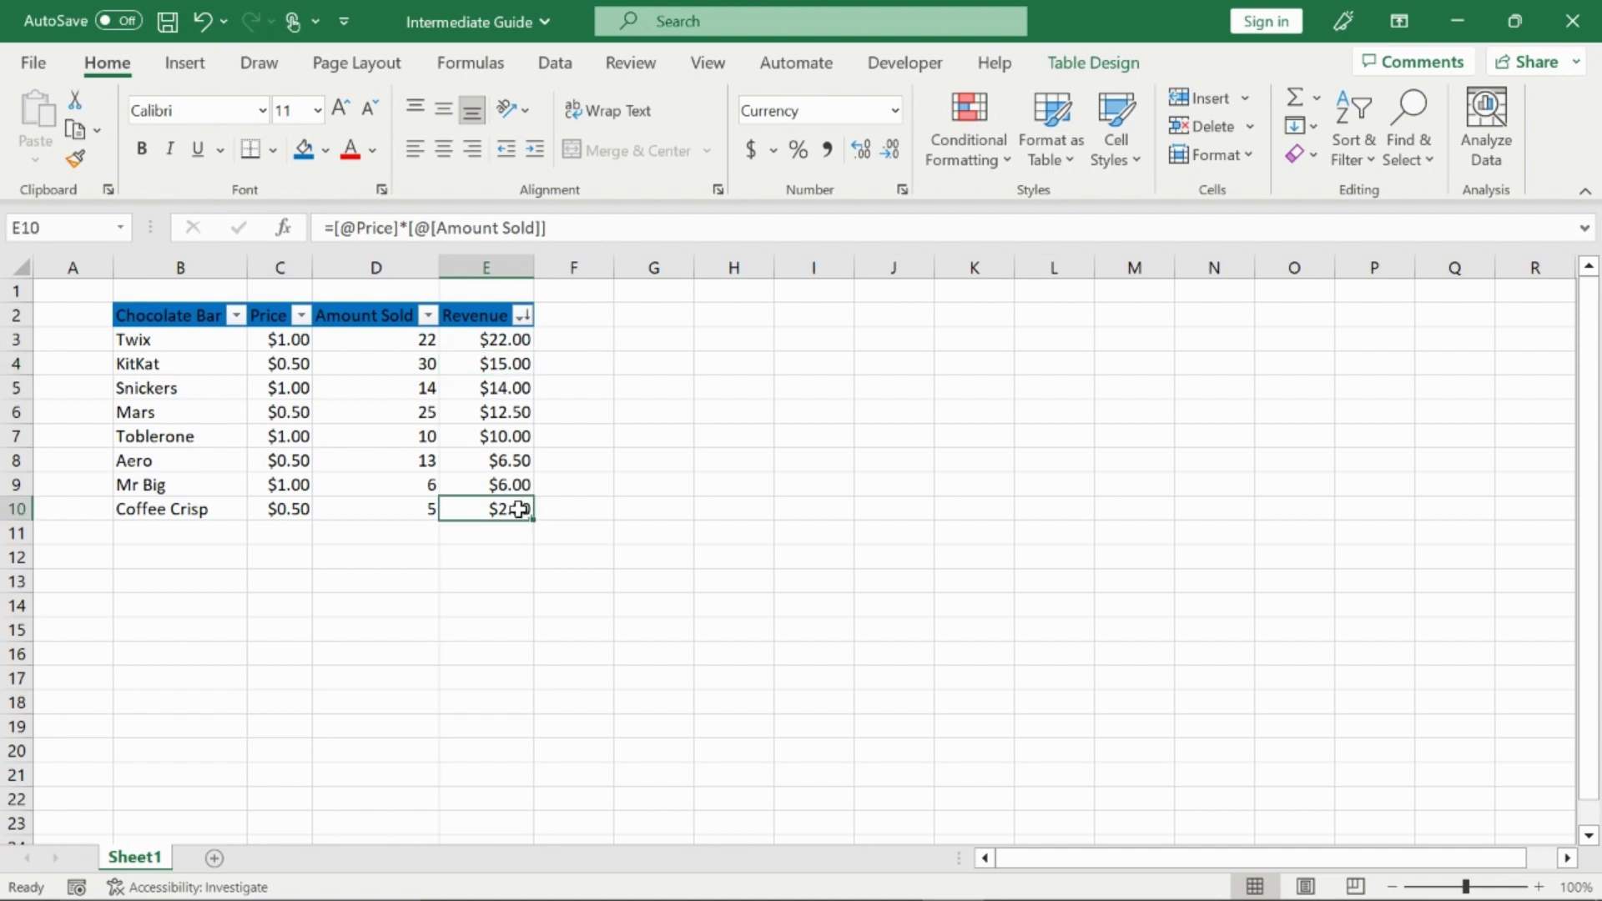
{"action": "left_click", "coordinate": [216, 343]}
{"action": "left_click", "coordinate": [232, 506]}
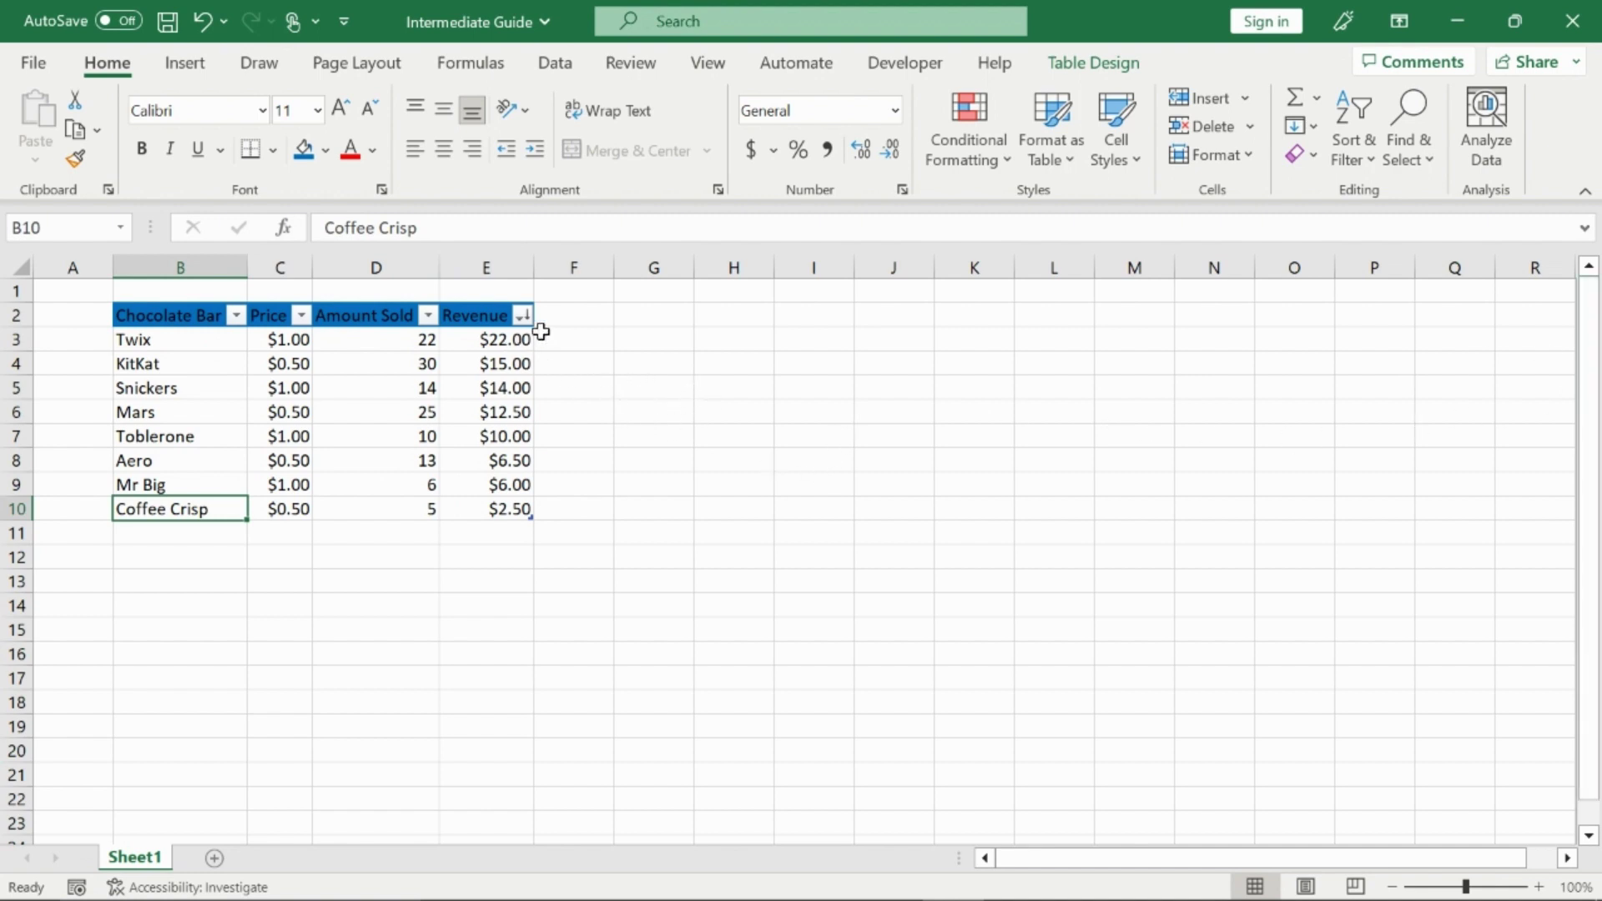
{"action": "left_click", "coordinate": [428, 314]}
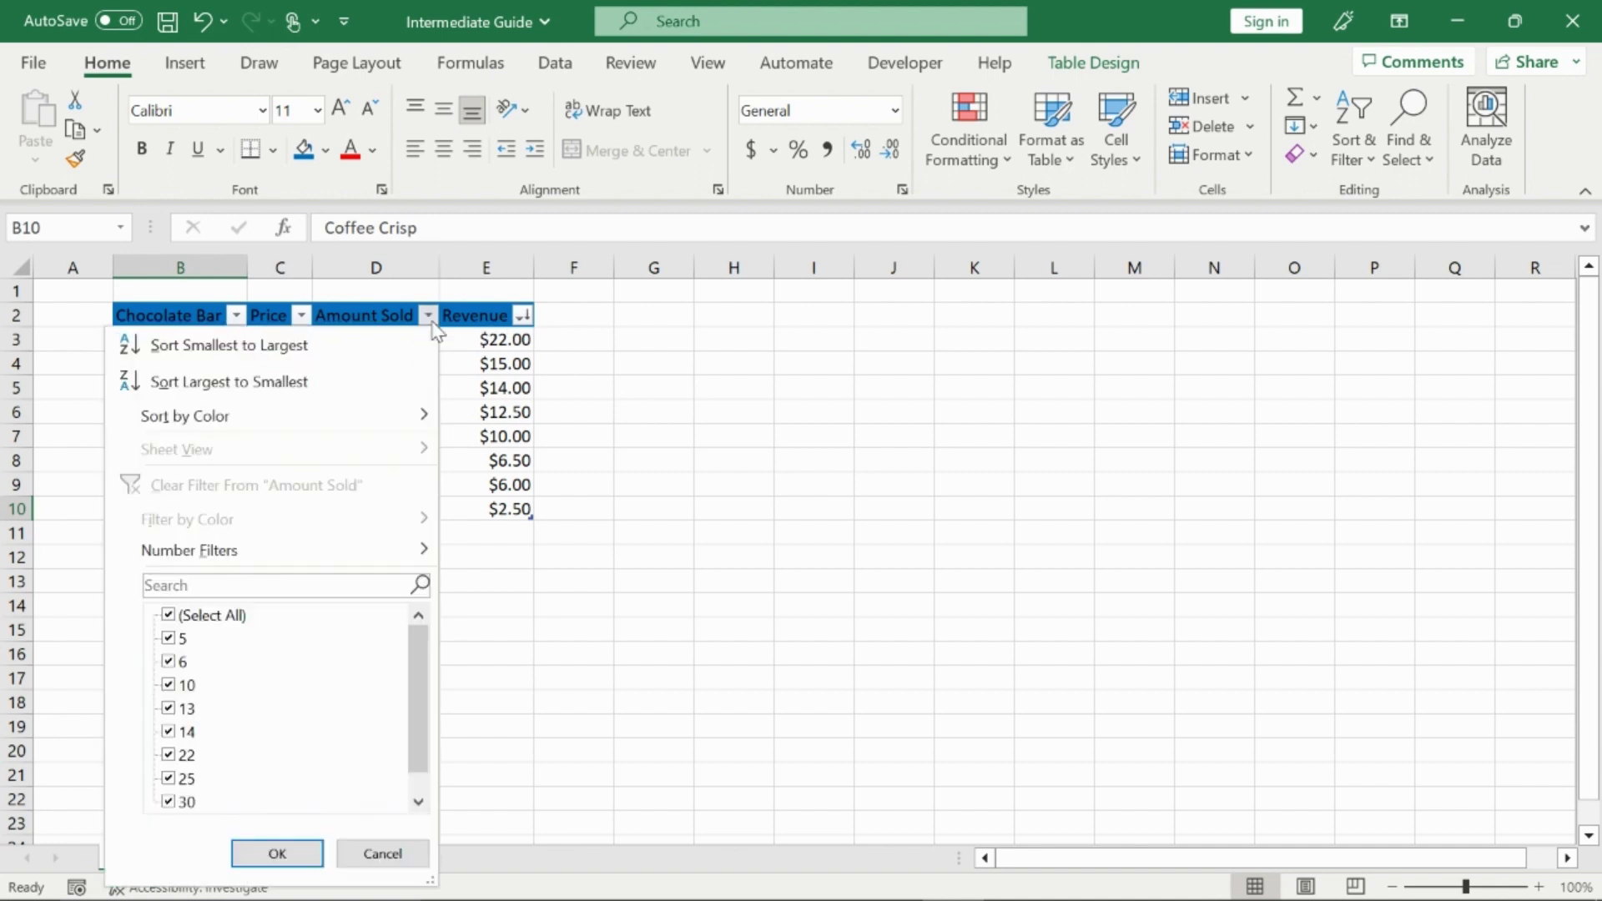
{"action": "mouse_move", "coordinate": [399, 556]}
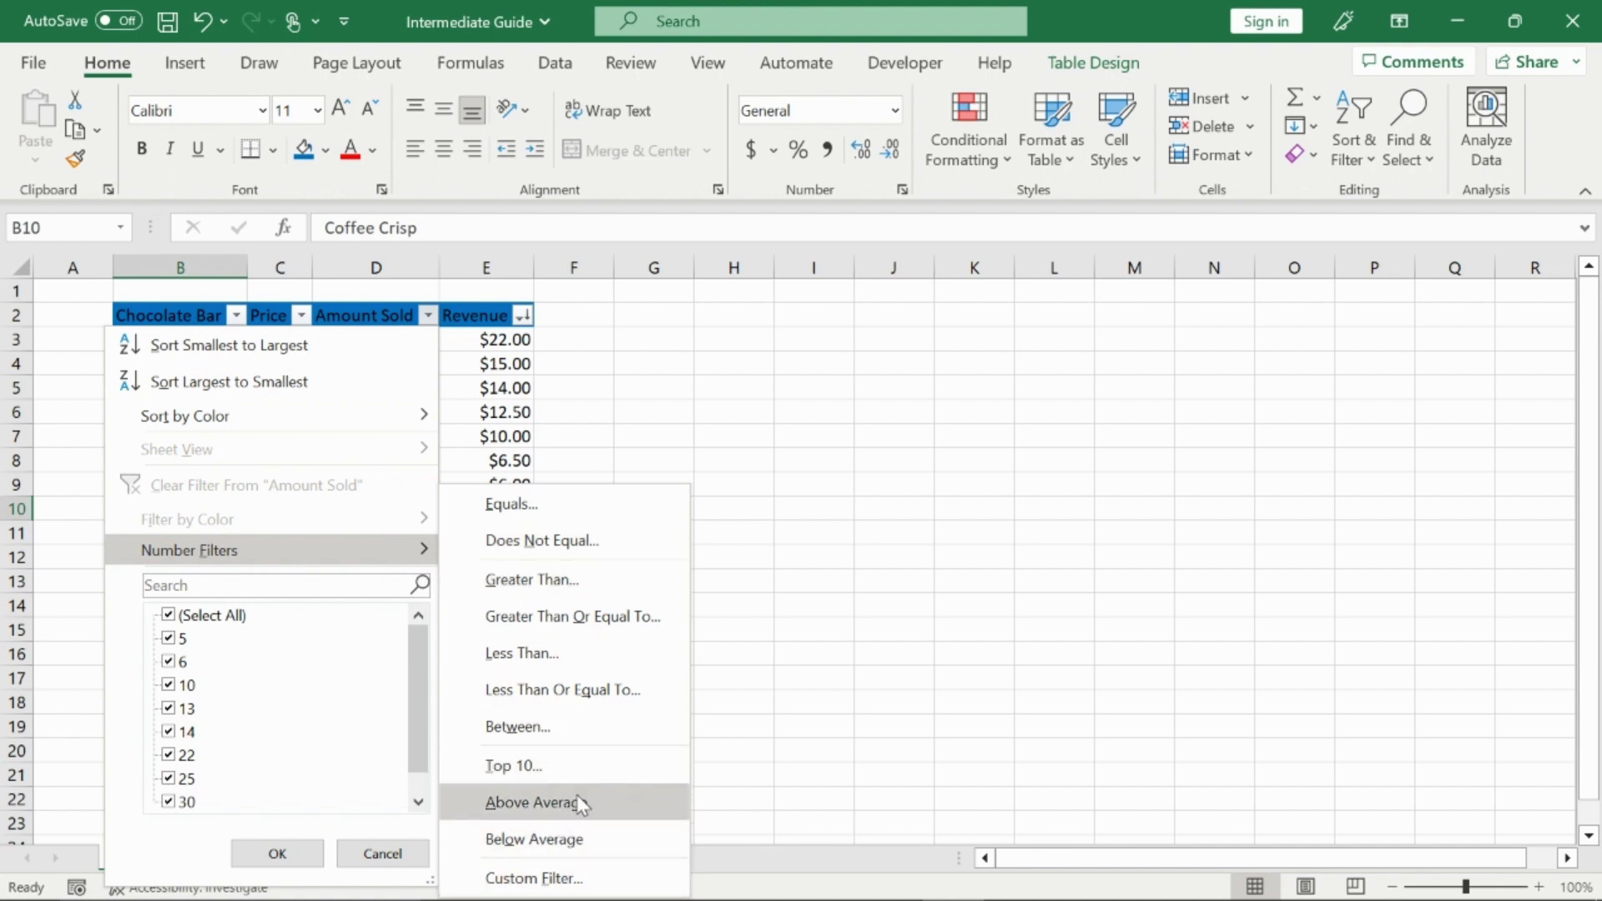
{"action": "left_click", "coordinate": [810, 655]}
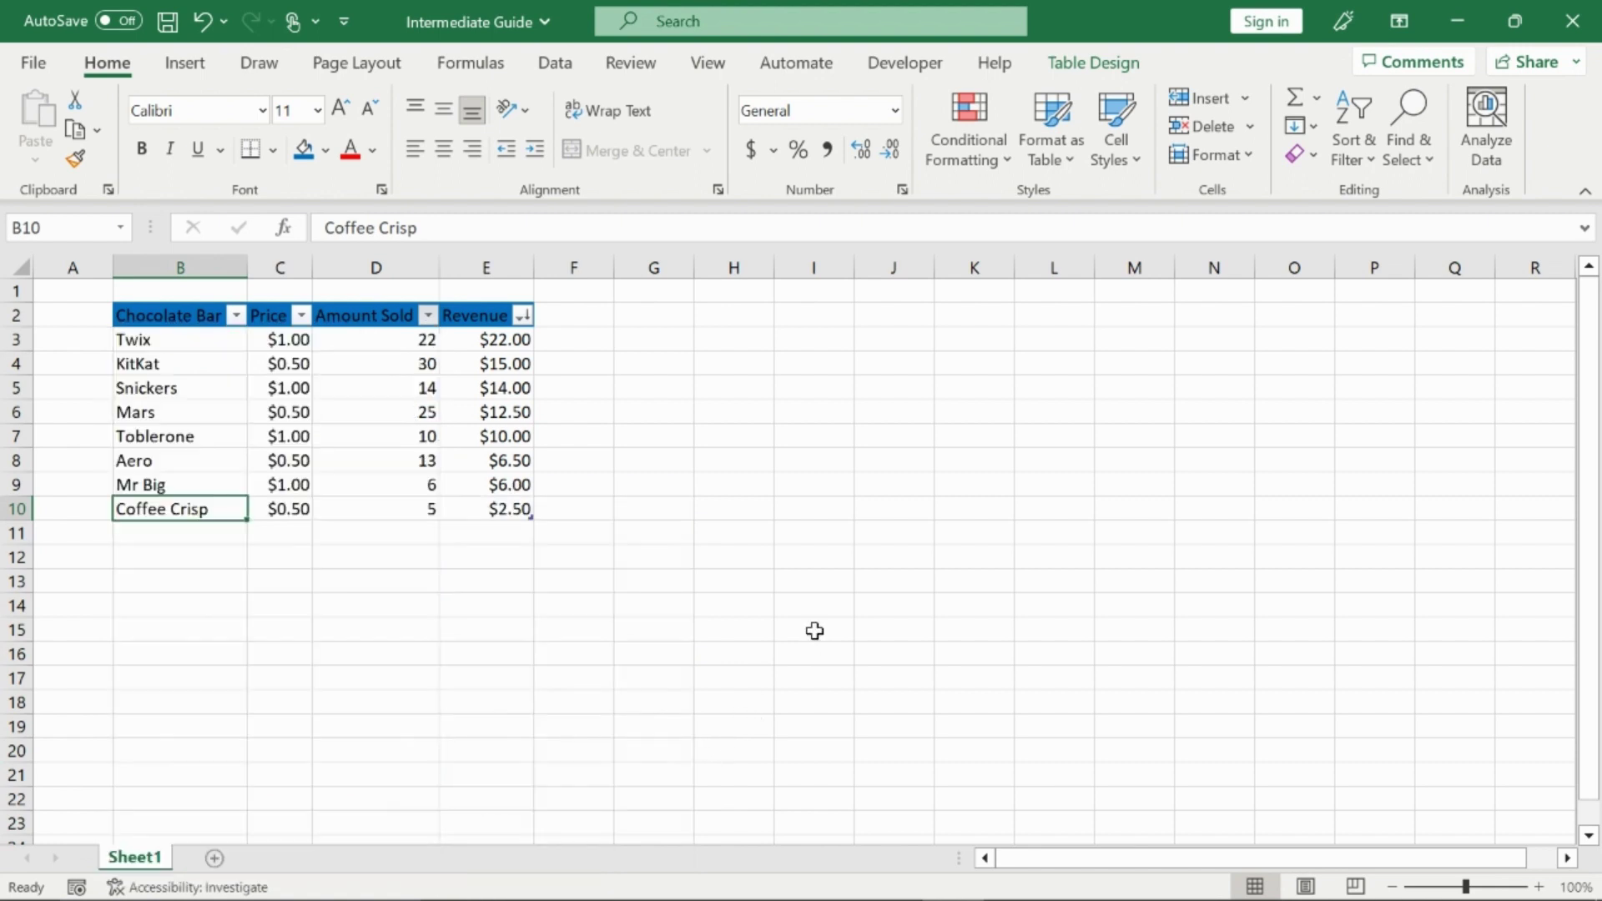
{"action": "left_click", "coordinate": [429, 314]}
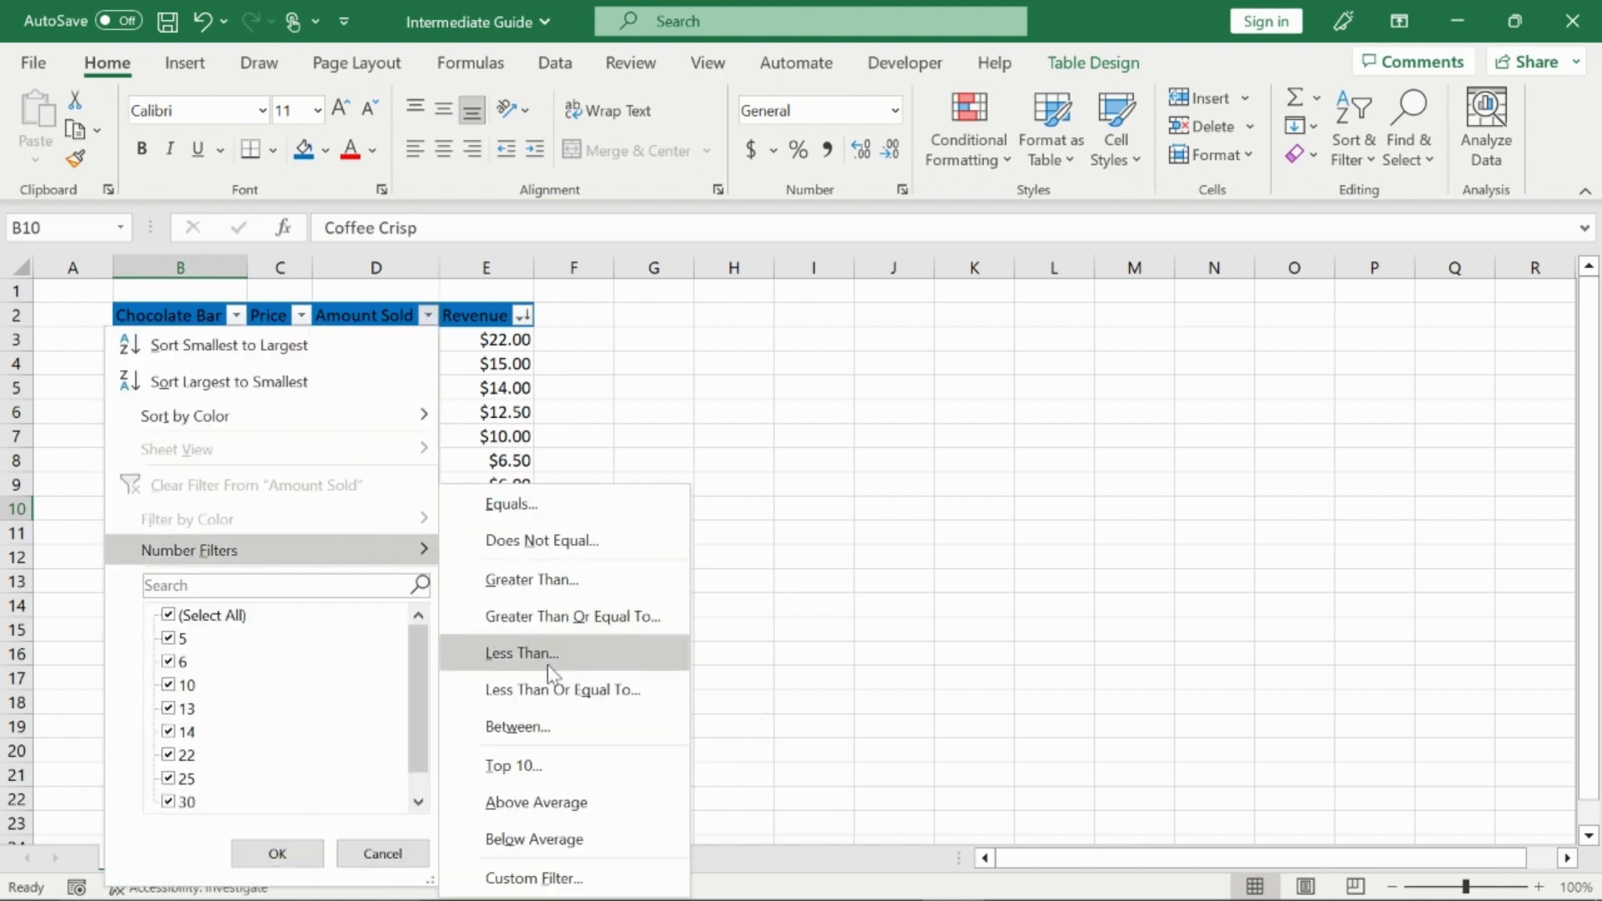
{"action": "left_click", "coordinate": [592, 789]}
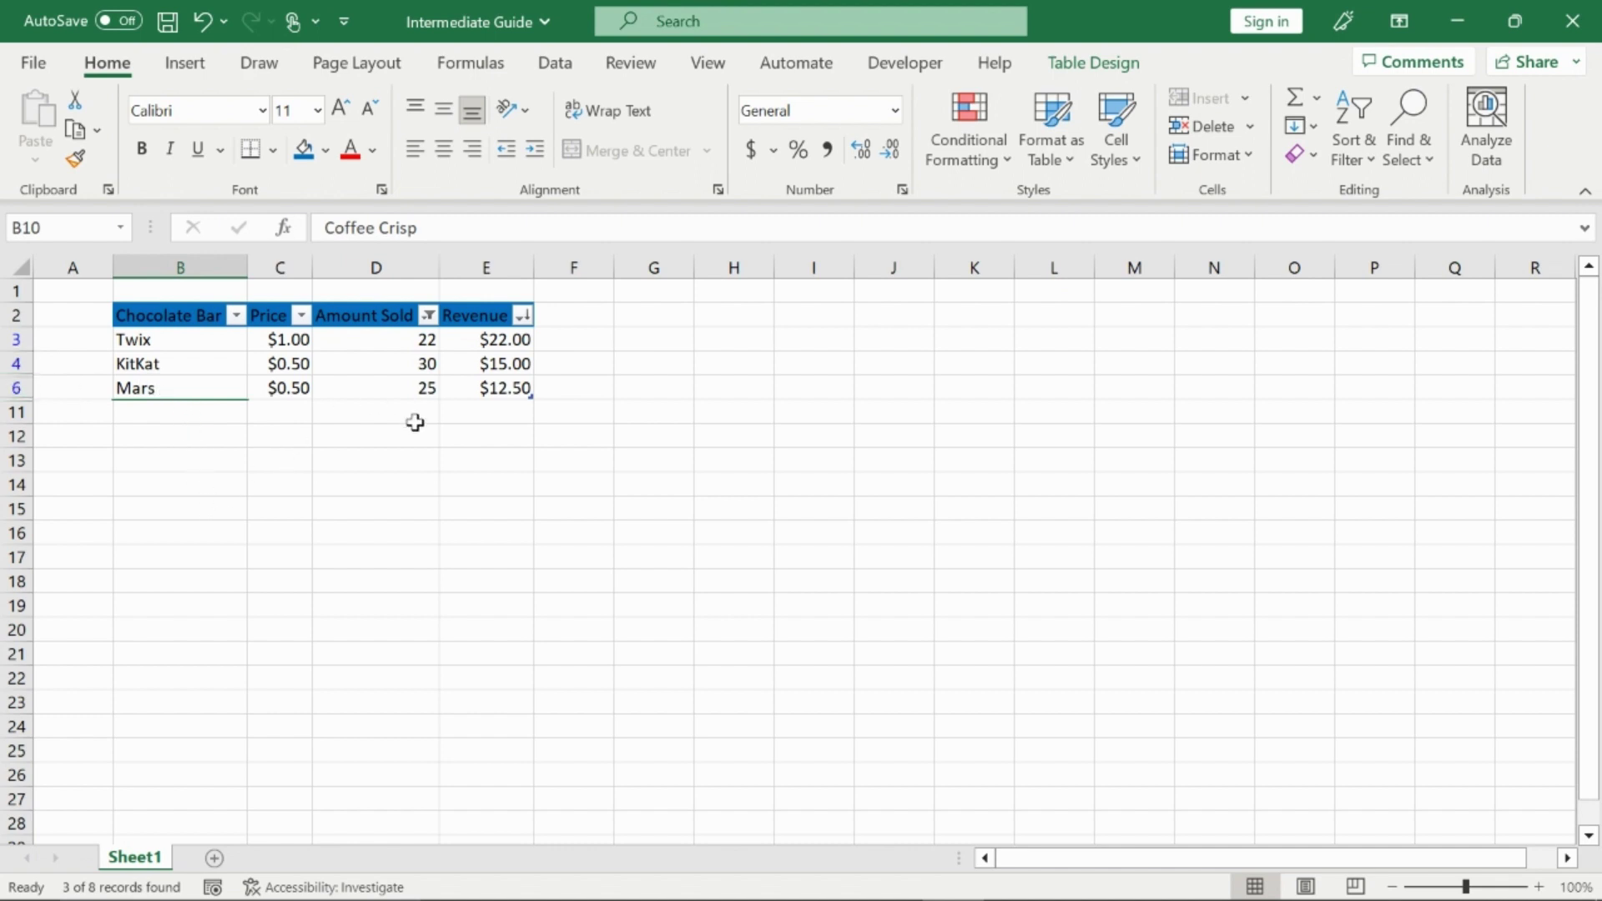
{"action": "left_click", "coordinate": [429, 317]}
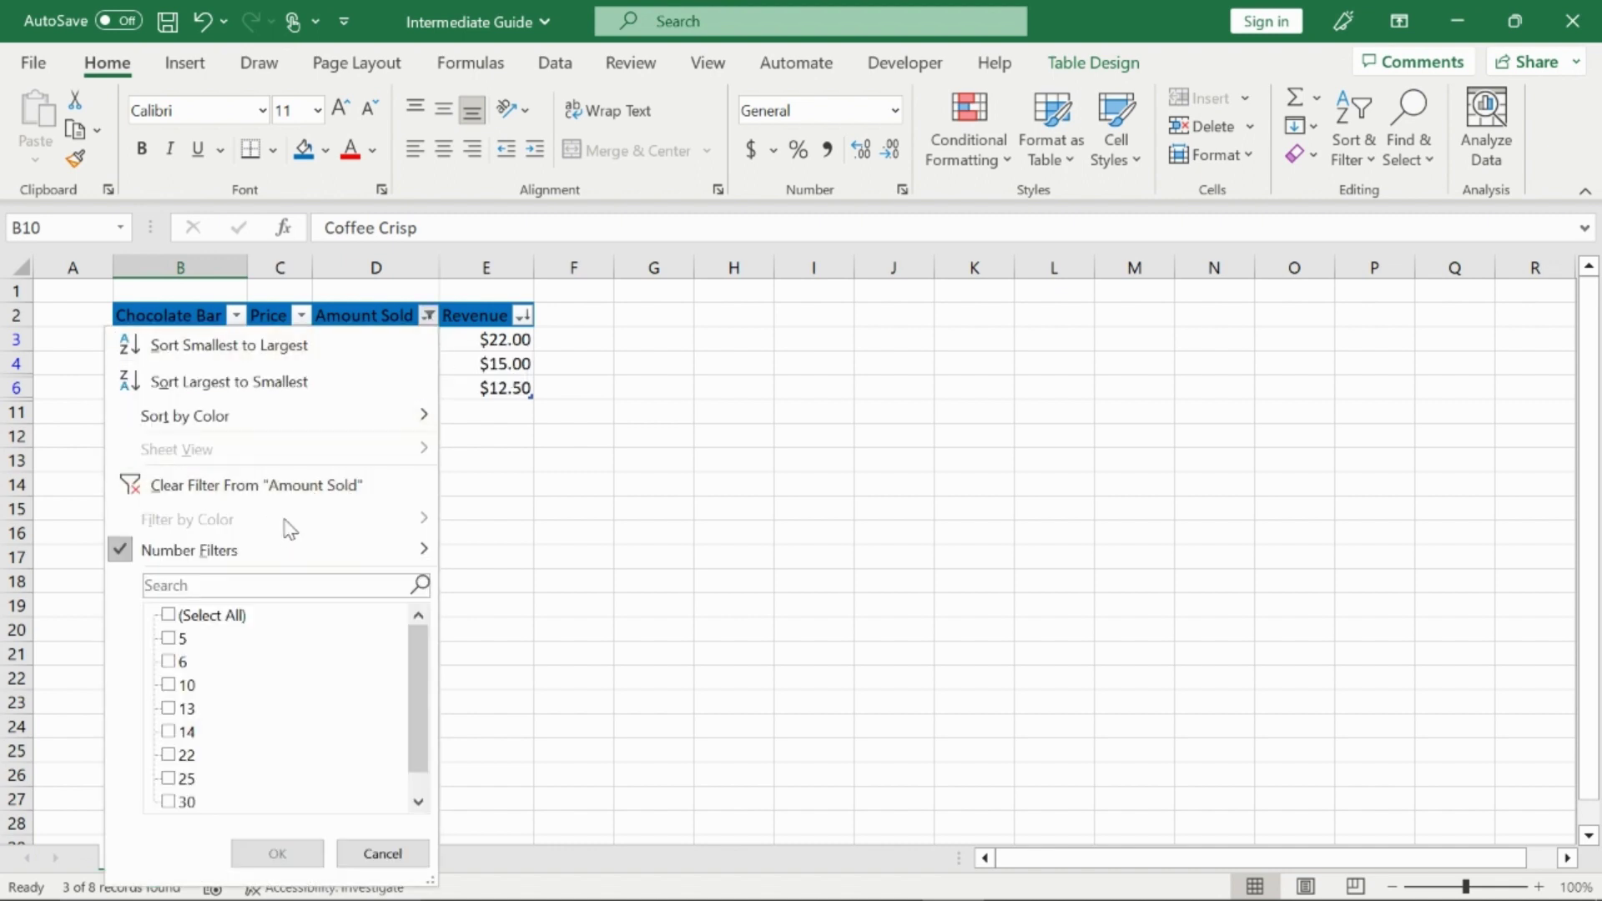
{"action": "left_click", "coordinate": [271, 486]}
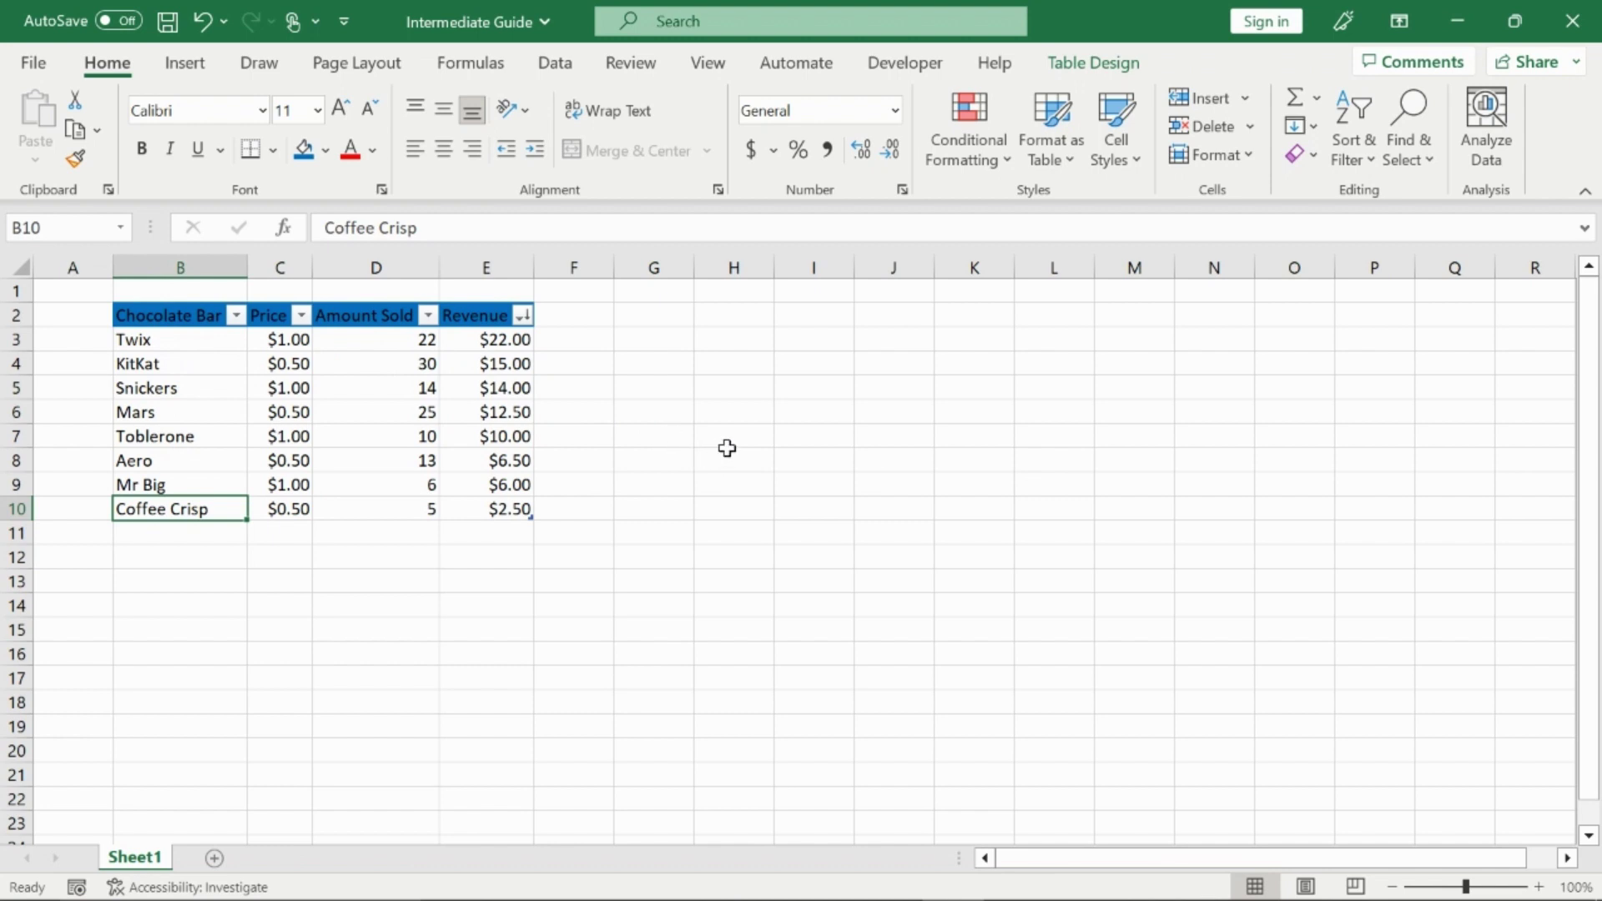
- Insert a Clustered Column chart of the table from Recommended Charts
{"action": "left_click", "coordinate": [394, 388]}
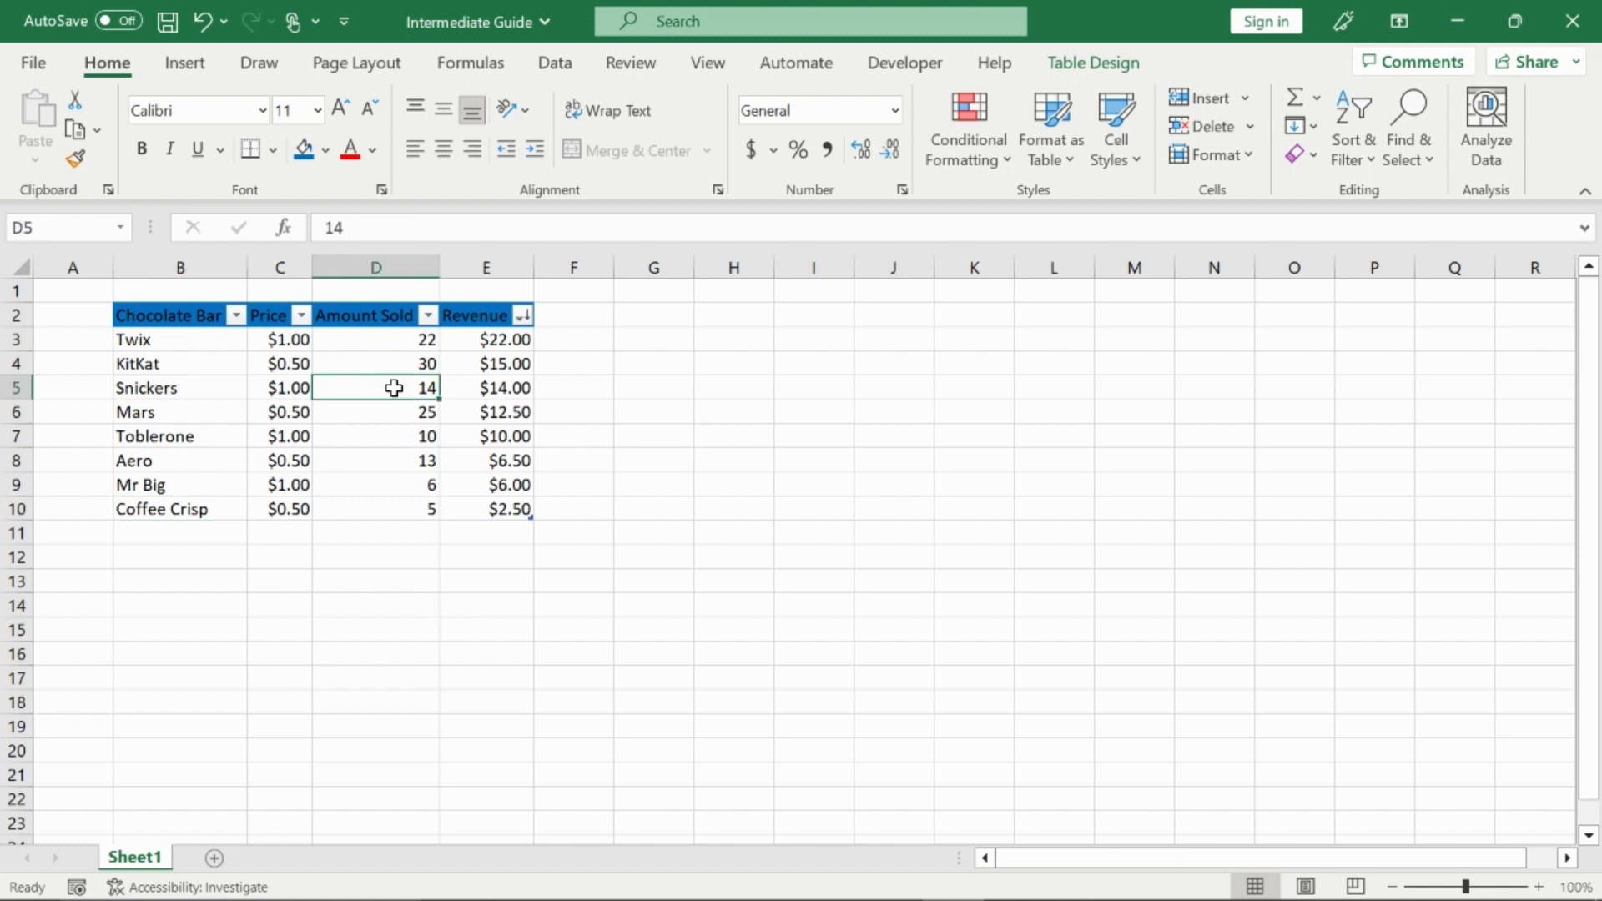
{"action": "left_click", "coordinate": [201, 73]}
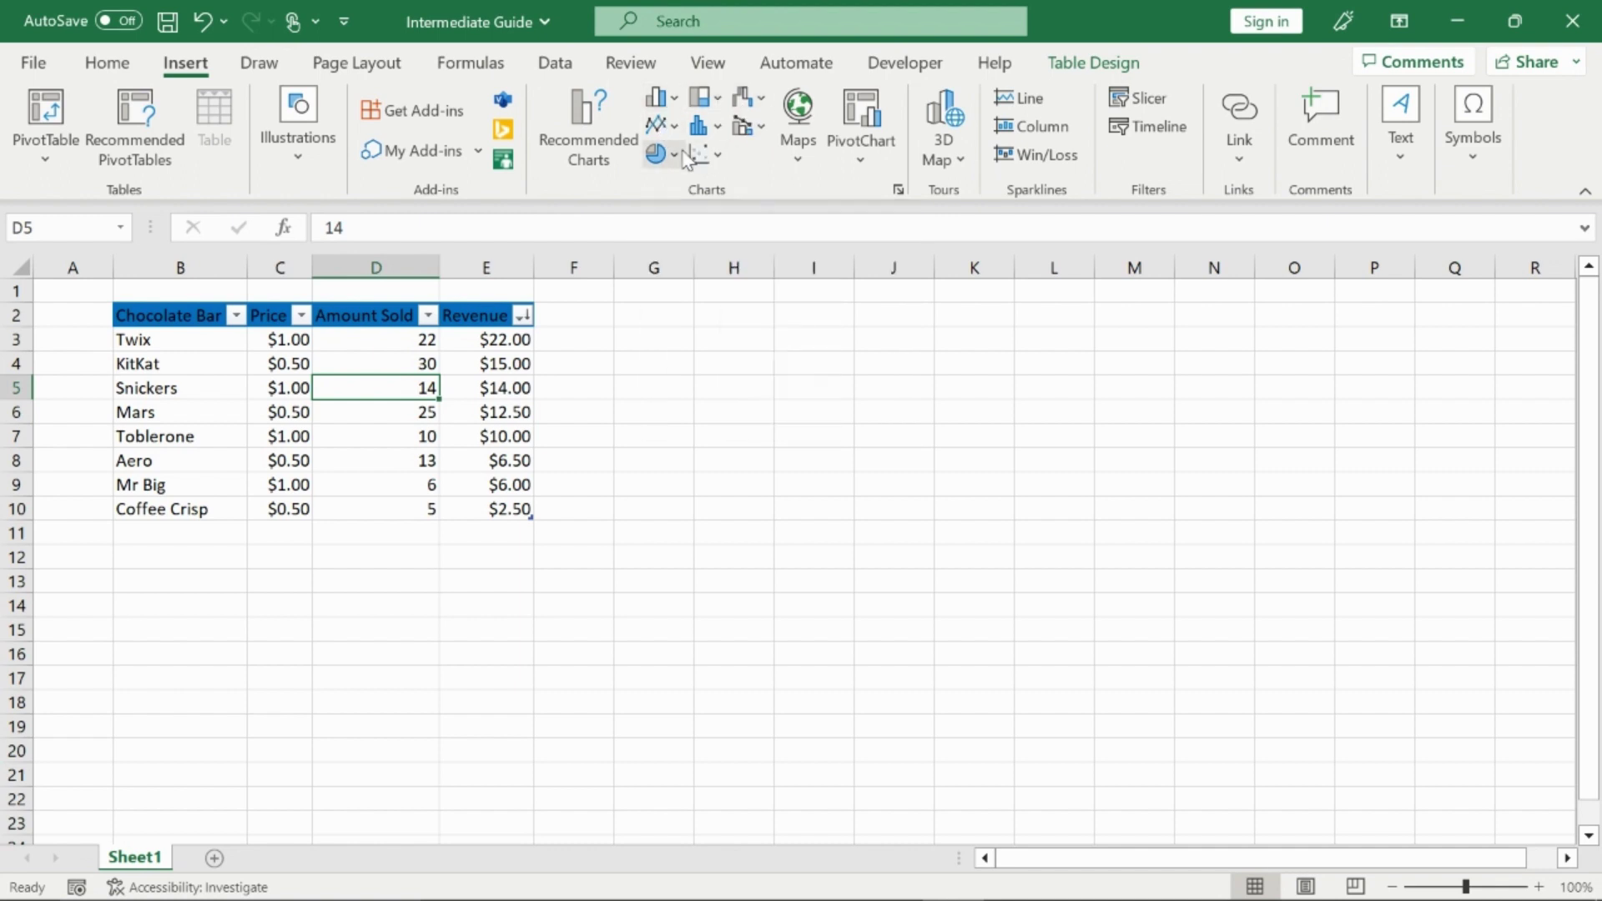
{"action": "left_click", "coordinate": [619, 149]}
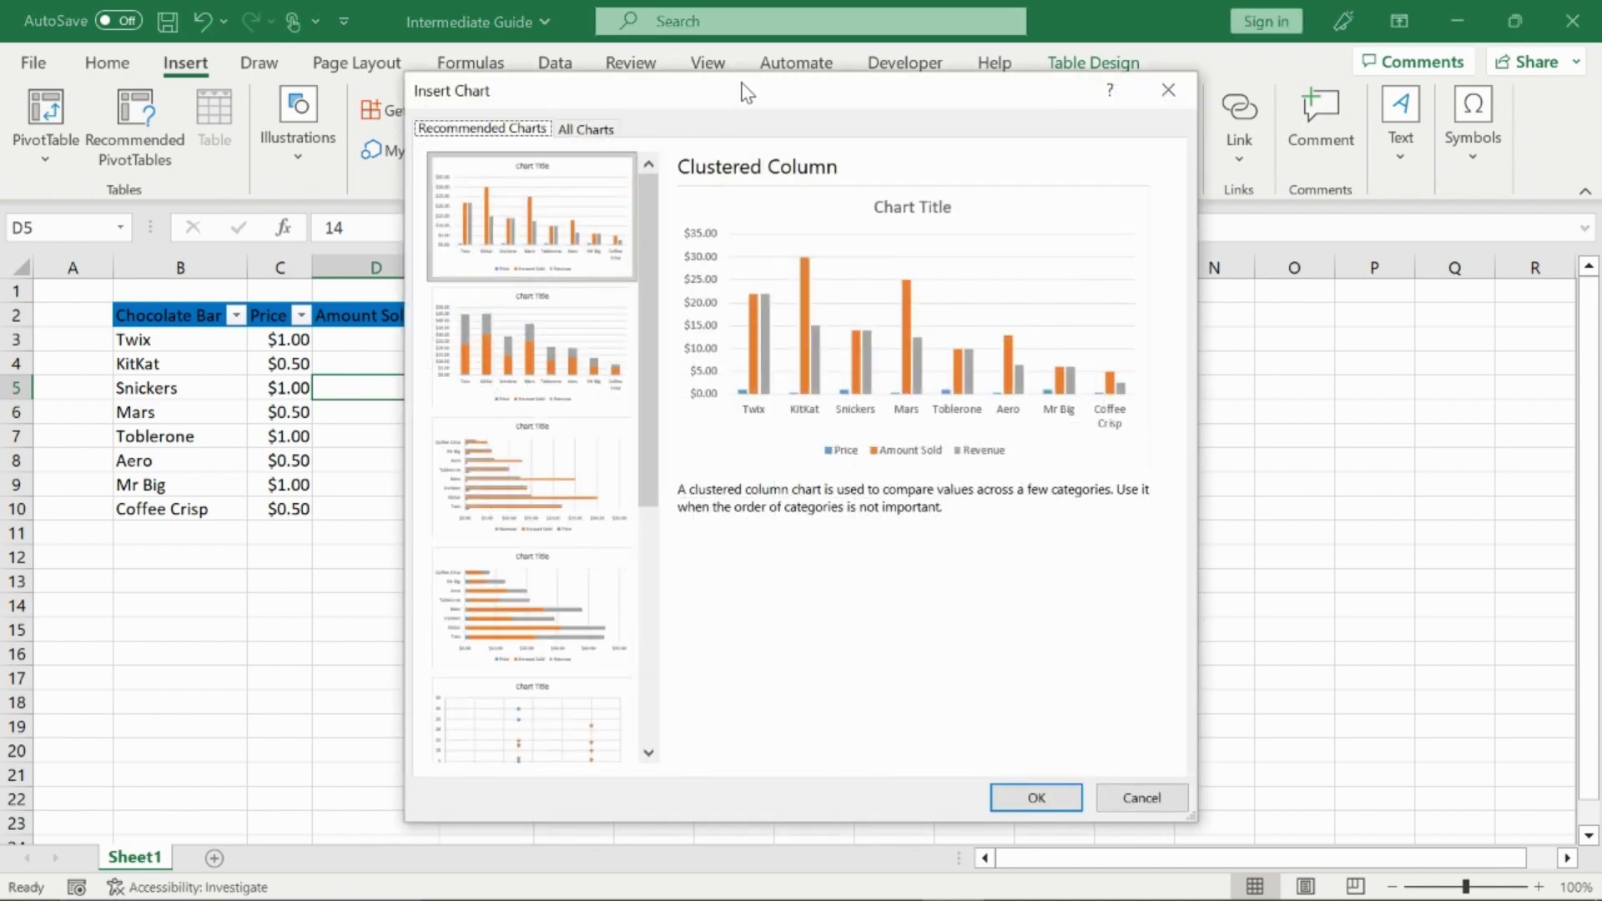
{"action": "left_click_drag", "start_coordinate": [747, 92], "coordinate": [987, 204]}
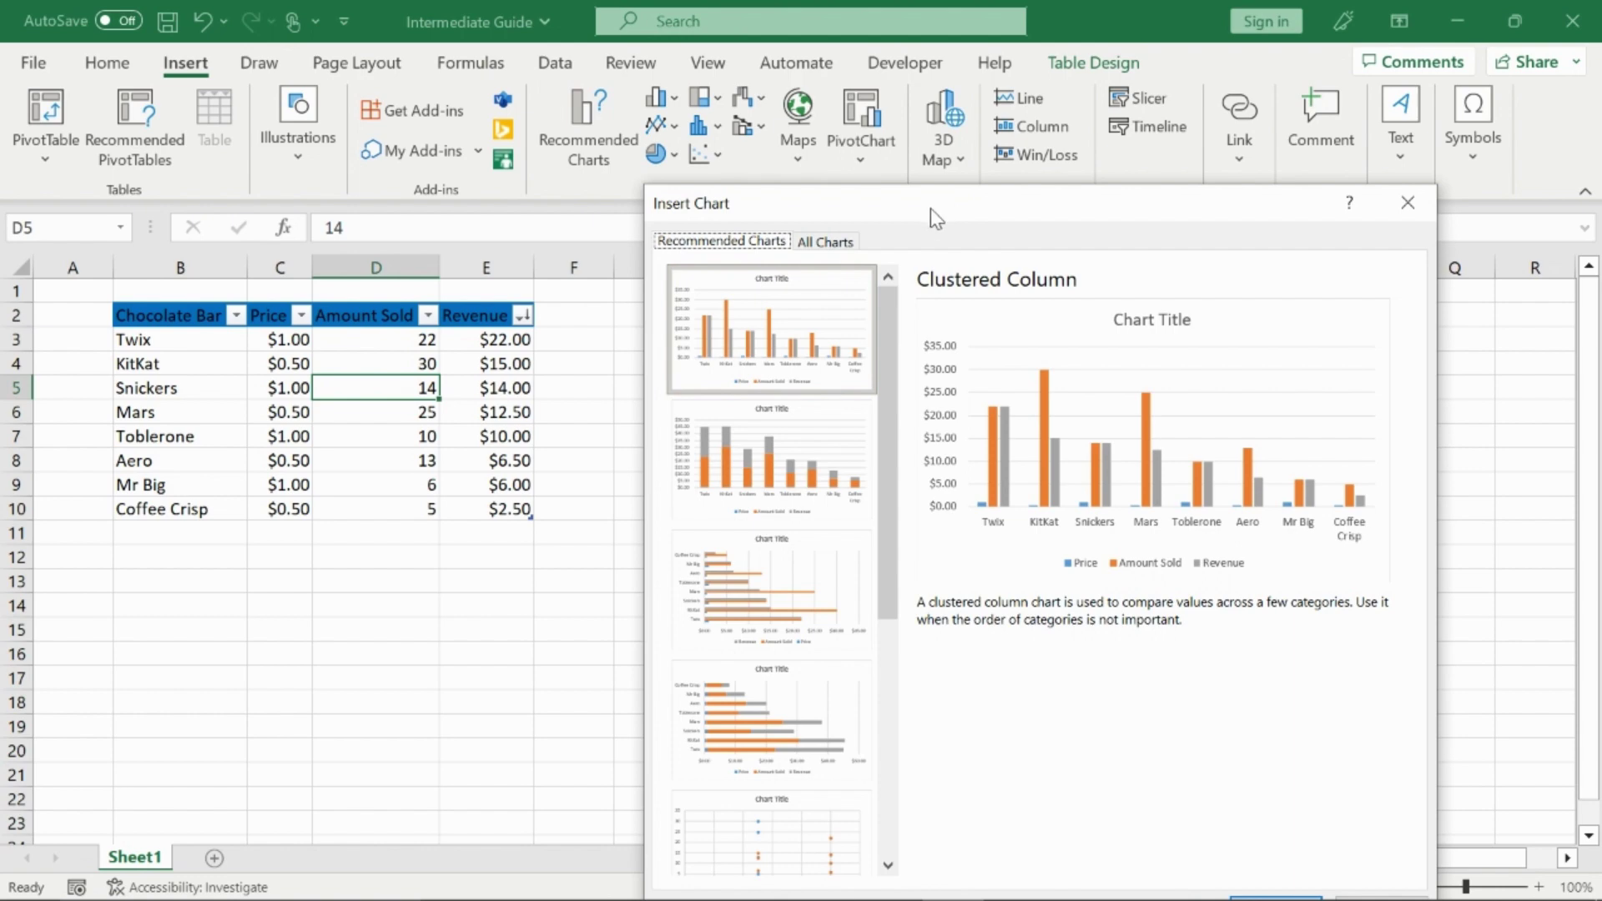
{"action": "left_click", "coordinate": [825, 242]}
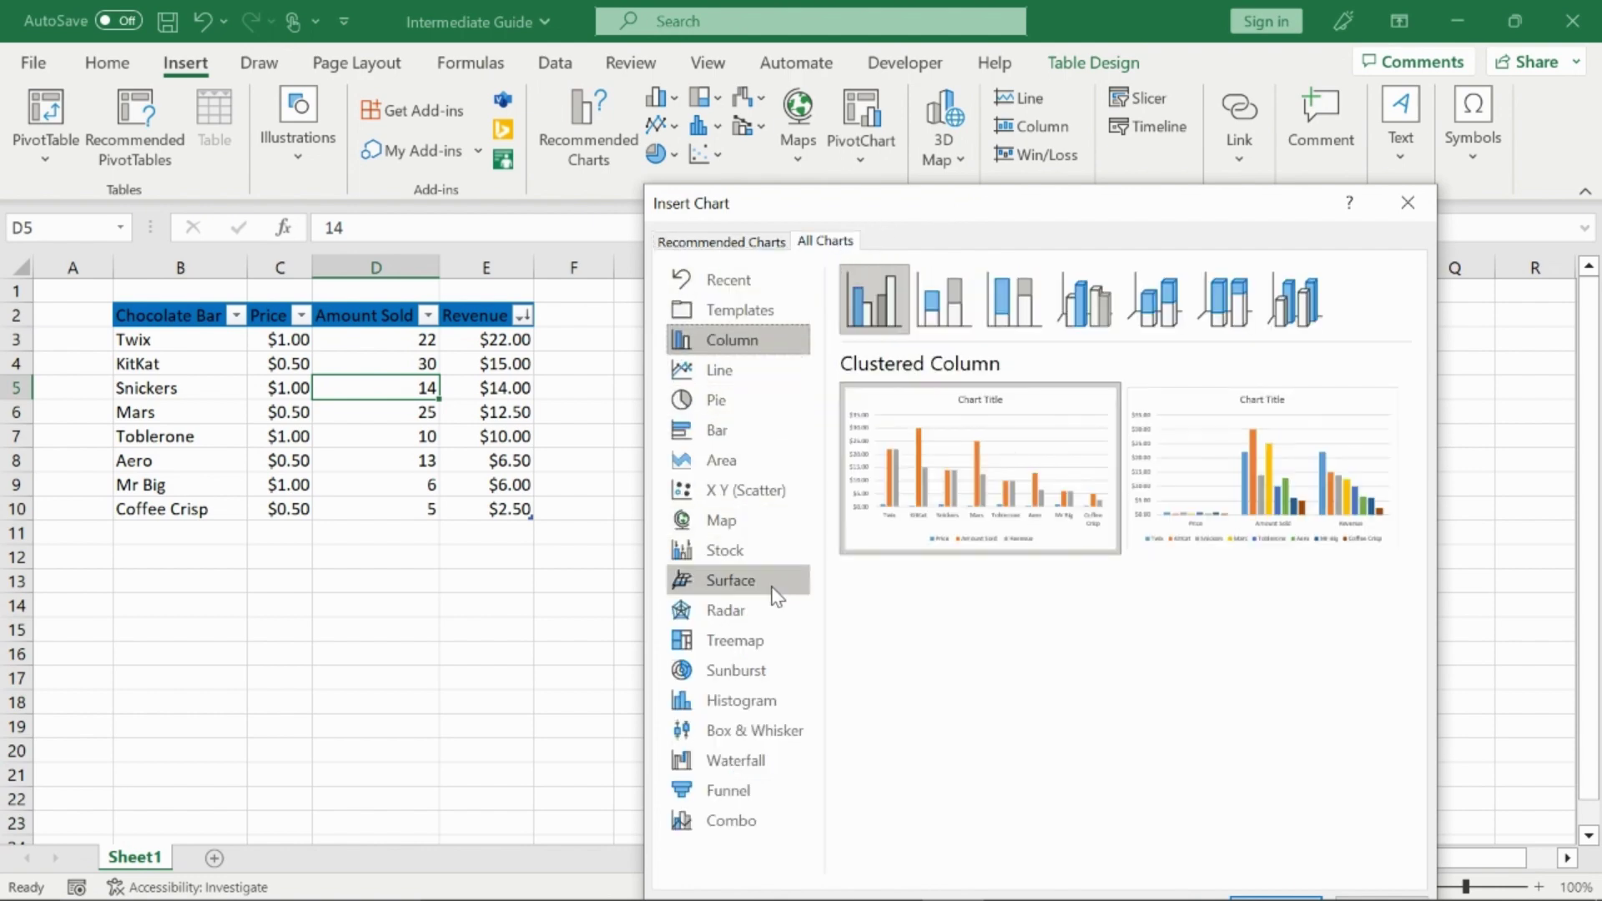
{"action": "left_click", "coordinate": [766, 246]}
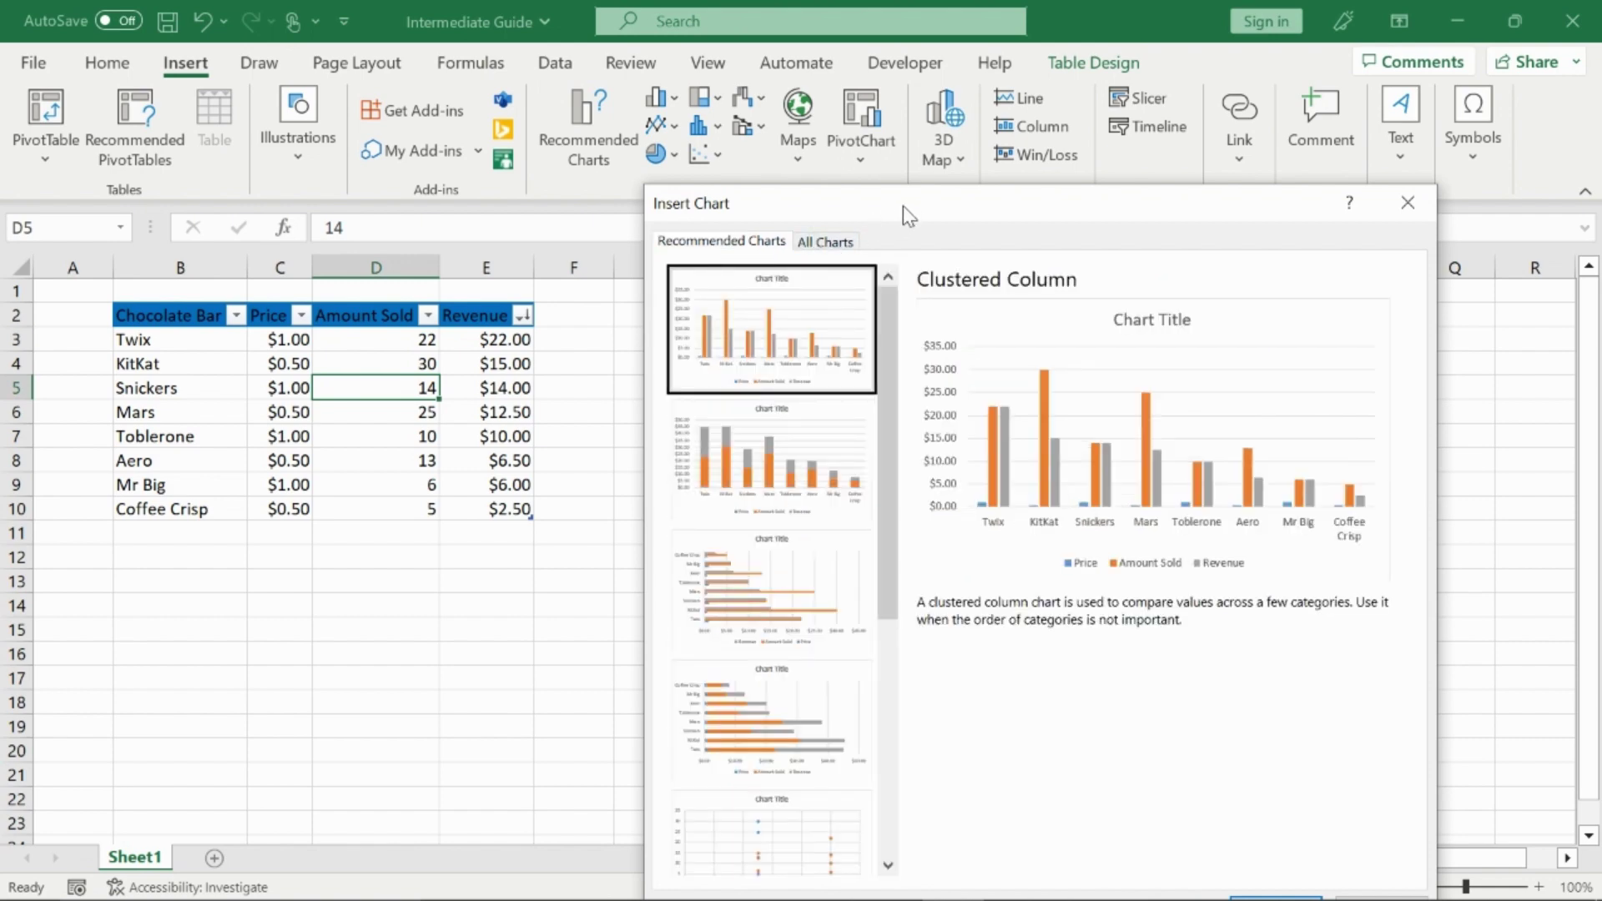
{"action": "left_click_drag", "start_coordinate": [944, 205], "coordinate": [930, 118]}
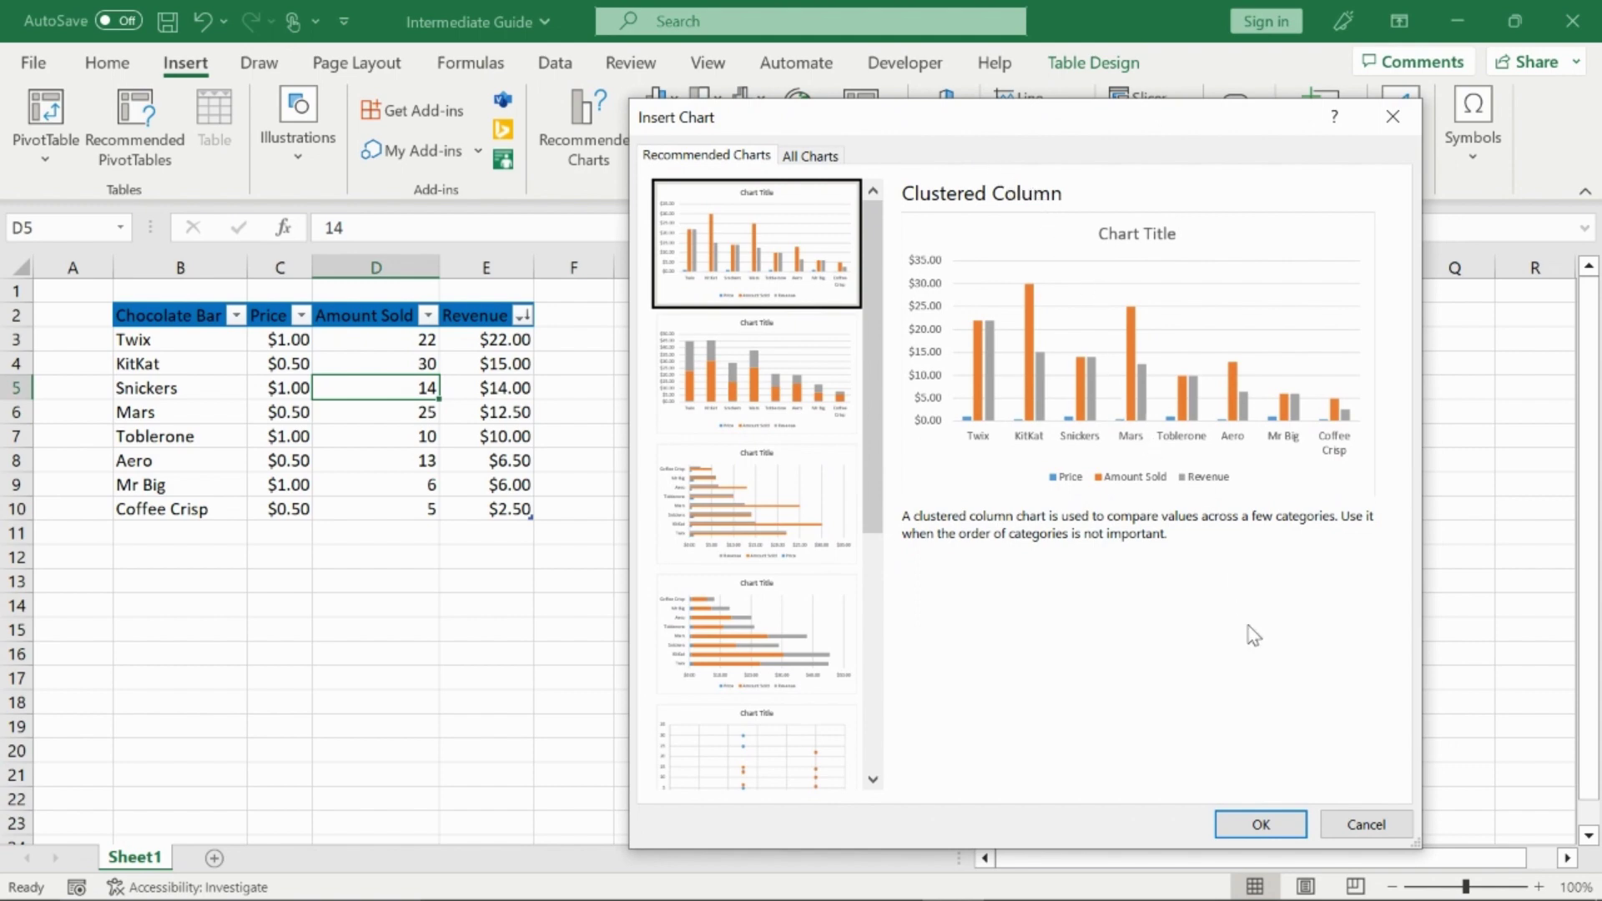
{"action": "left_click", "coordinate": [1281, 825]}
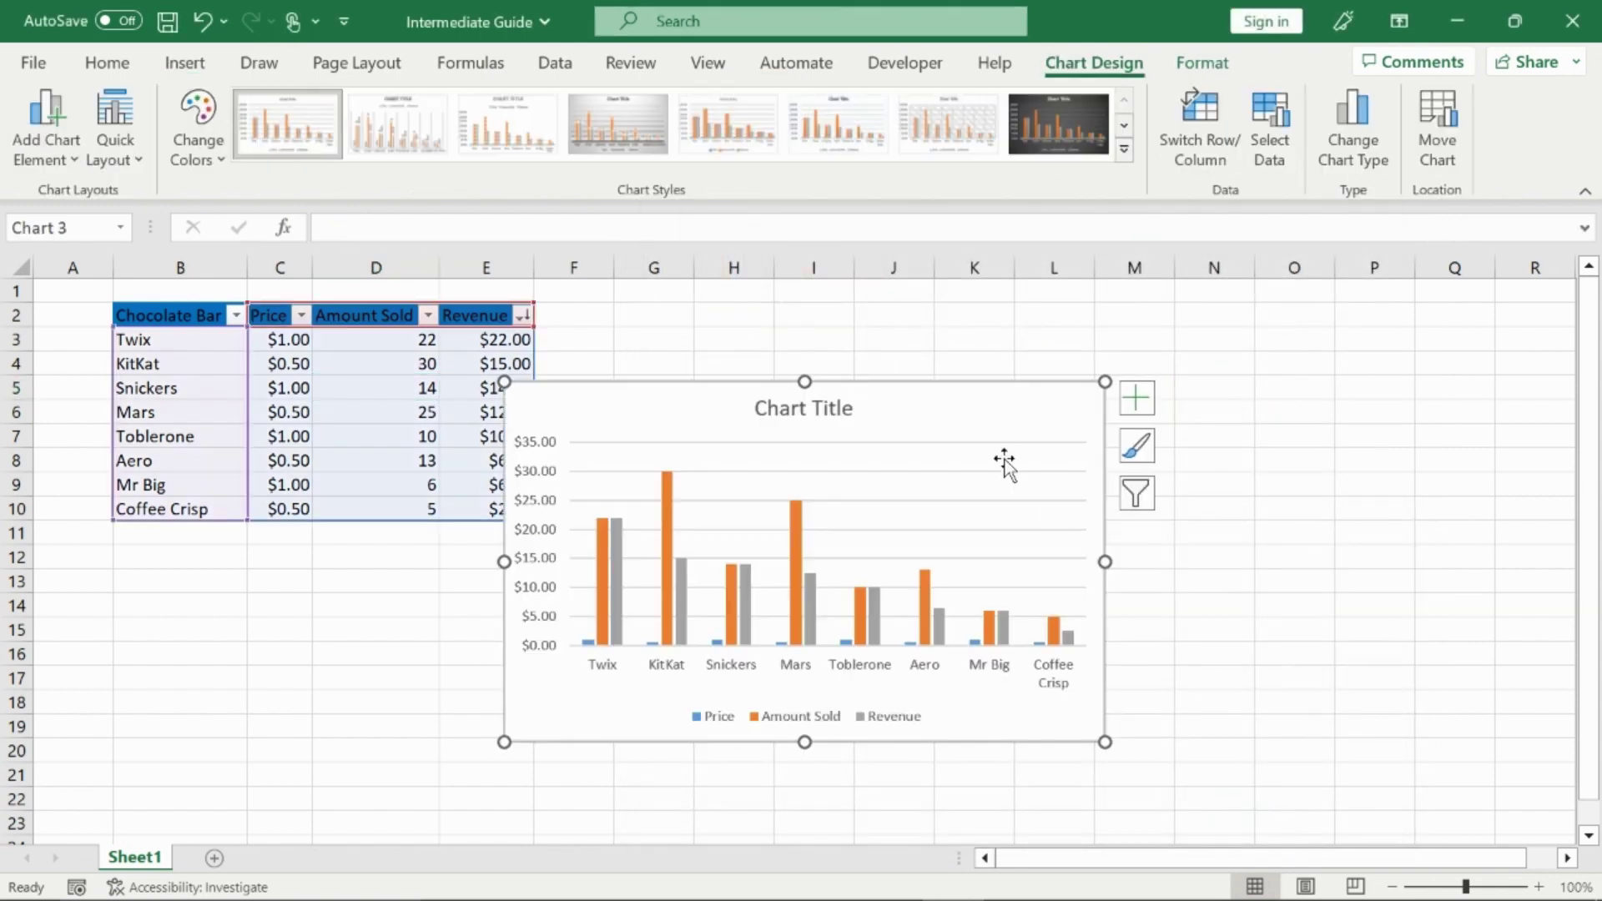
- Move the chart to the right, over columns G–N
{"action": "left_click_drag", "start_coordinate": [1001, 418], "coordinate": [1144, 358]}
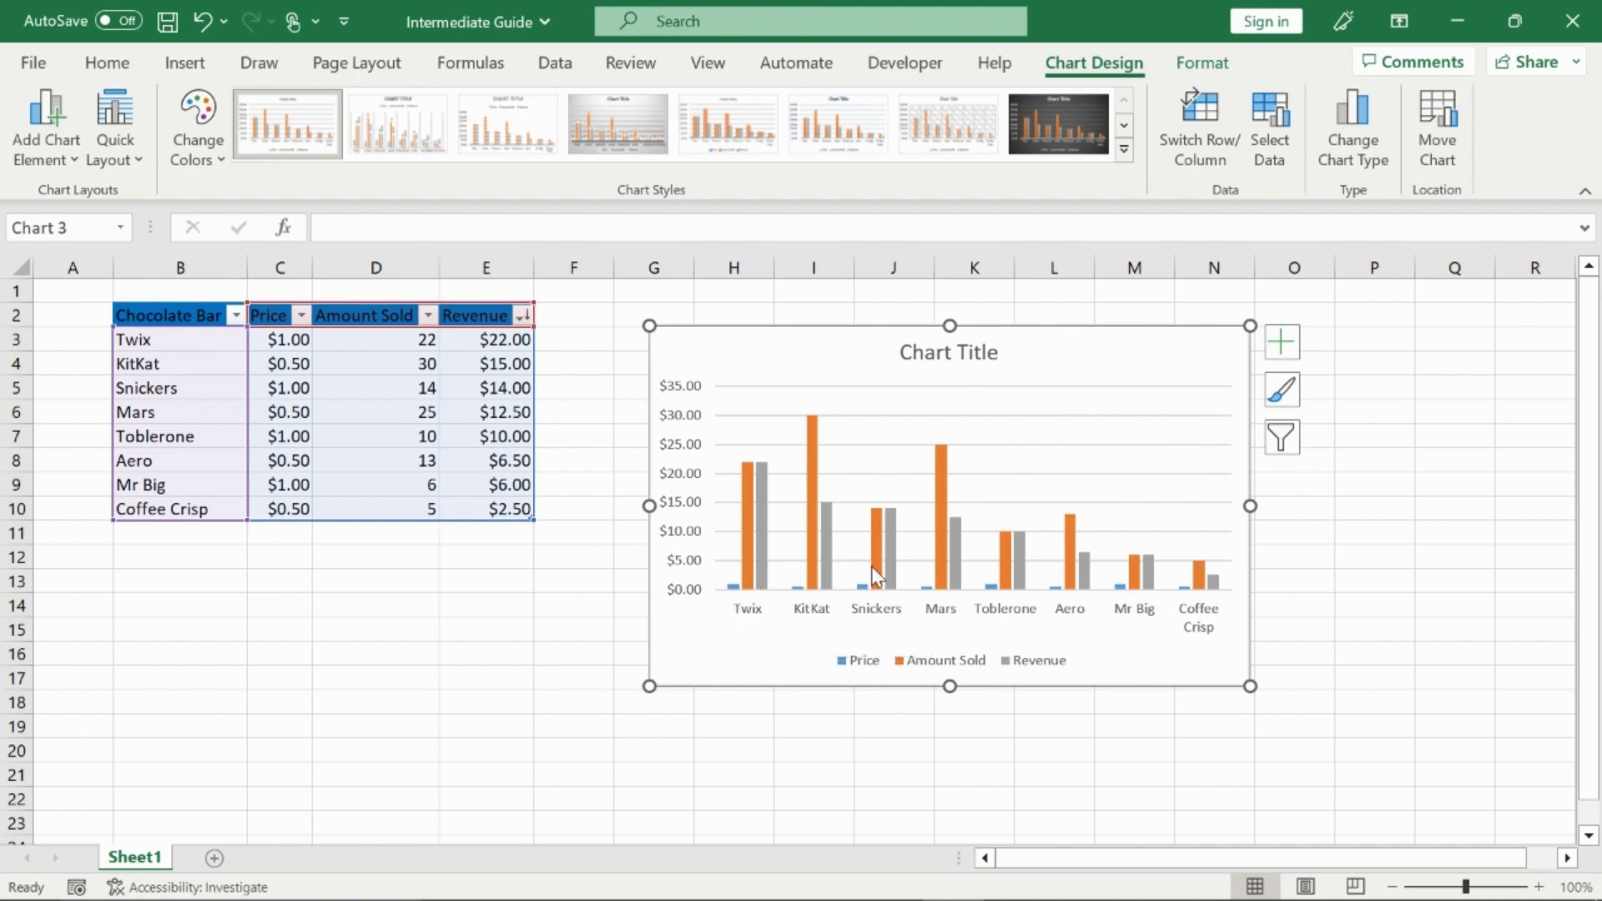
{"action": "mouse_move", "coordinate": [876, 561]}
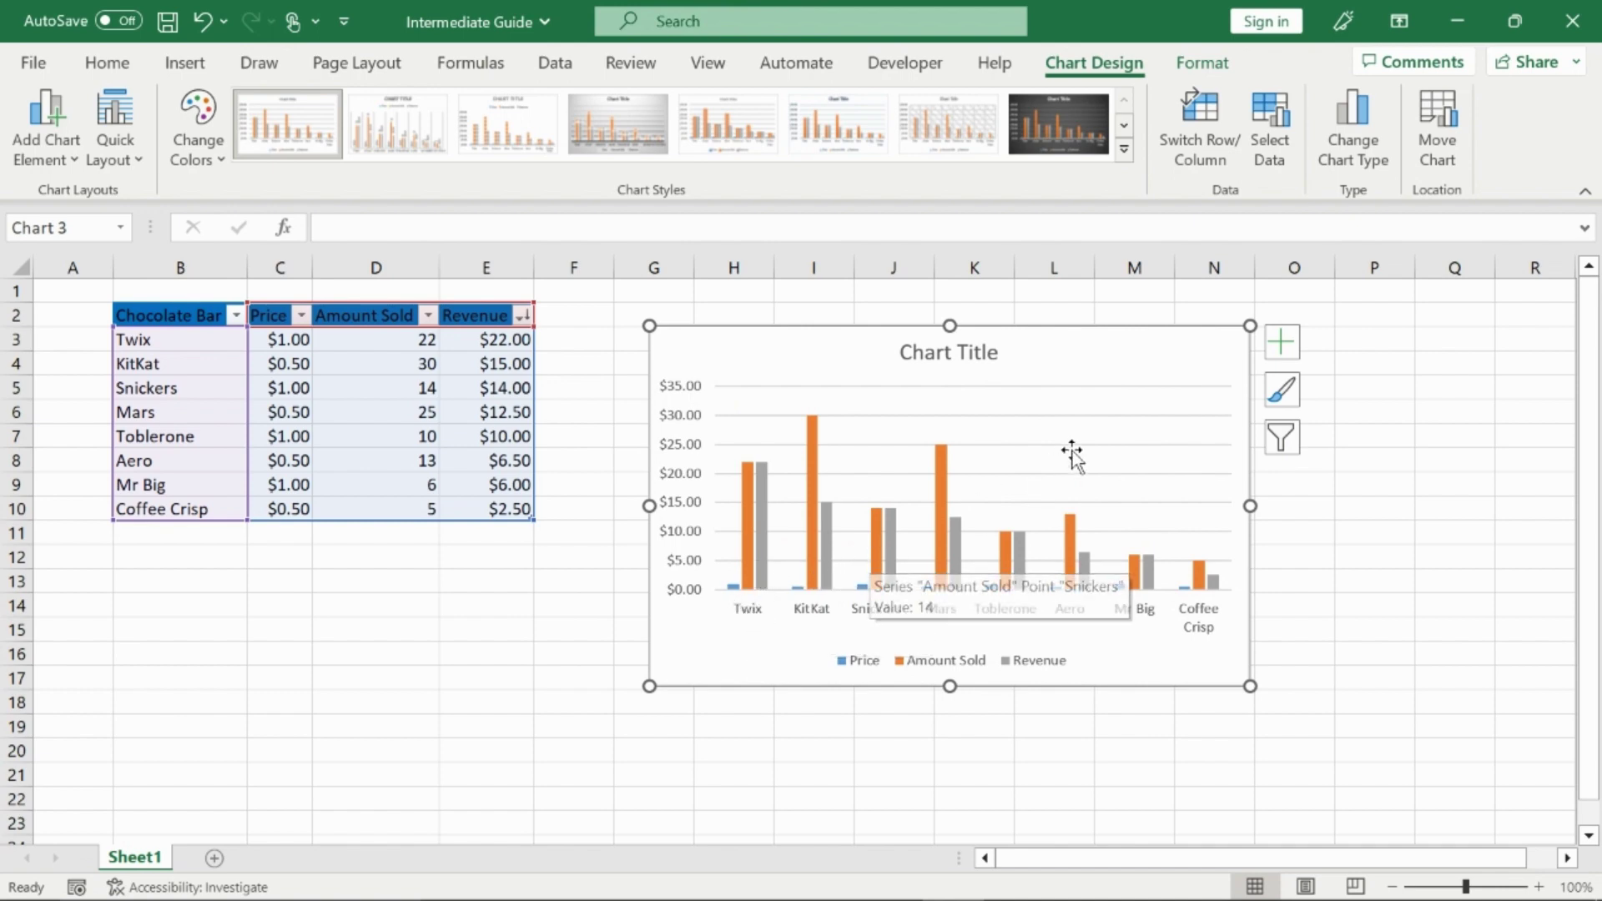
{"action": "left_click", "coordinate": [1377, 483]}
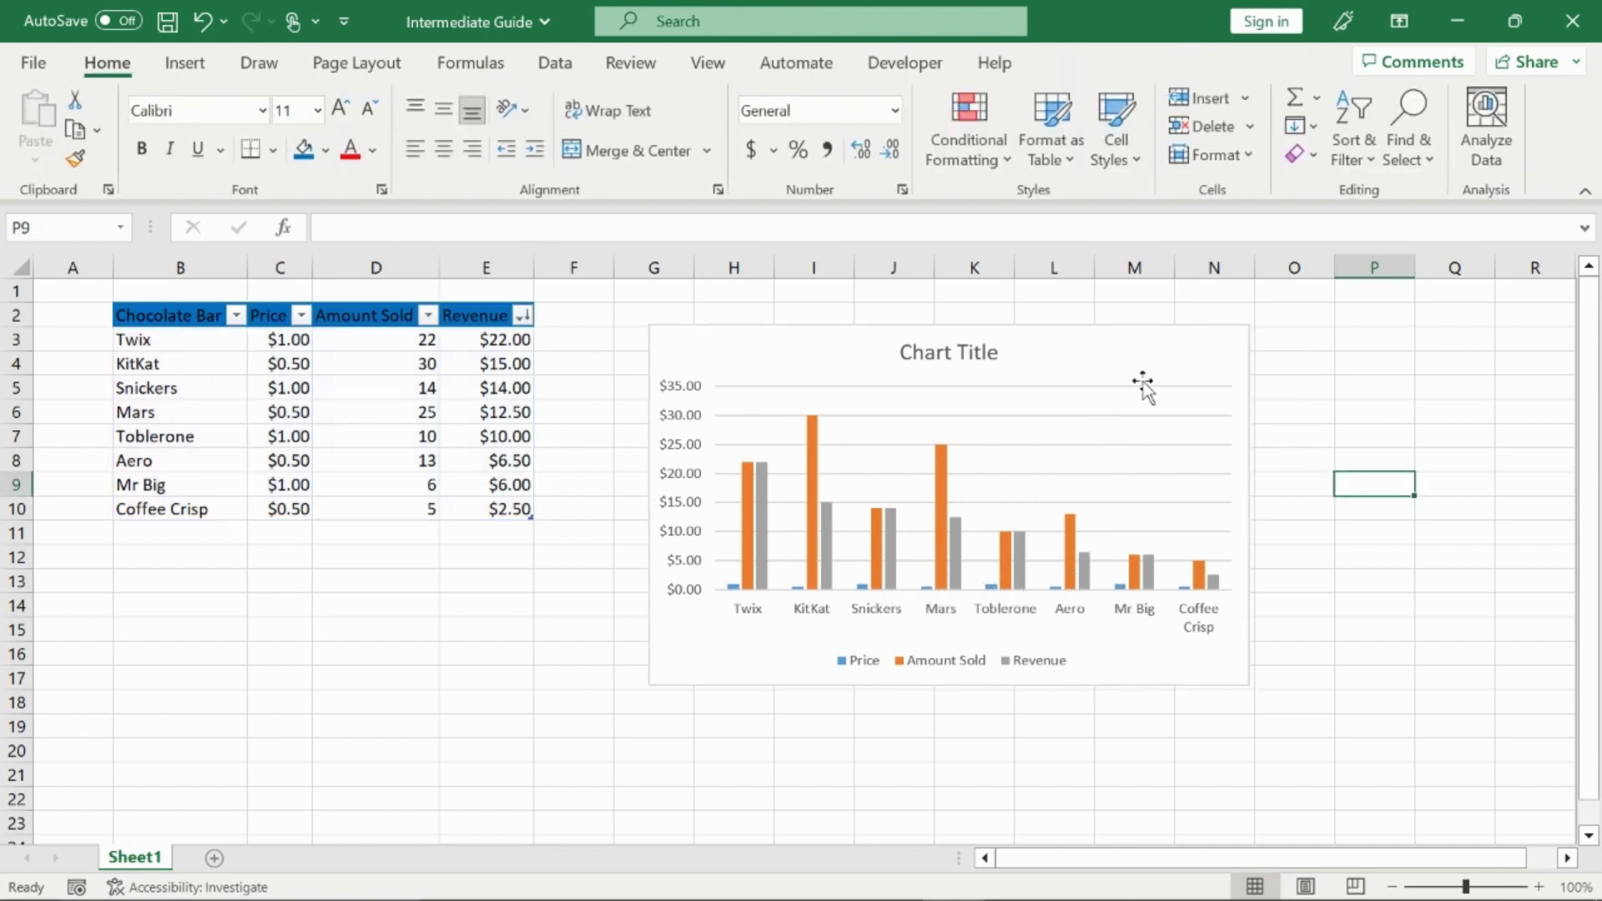
{"action": "left_click", "coordinate": [1091, 370]}
- In Select Data, uncheck Price and Amount Sold so only Revenue is plotted
{"action": "right_click", "coordinate": [1091, 373]}
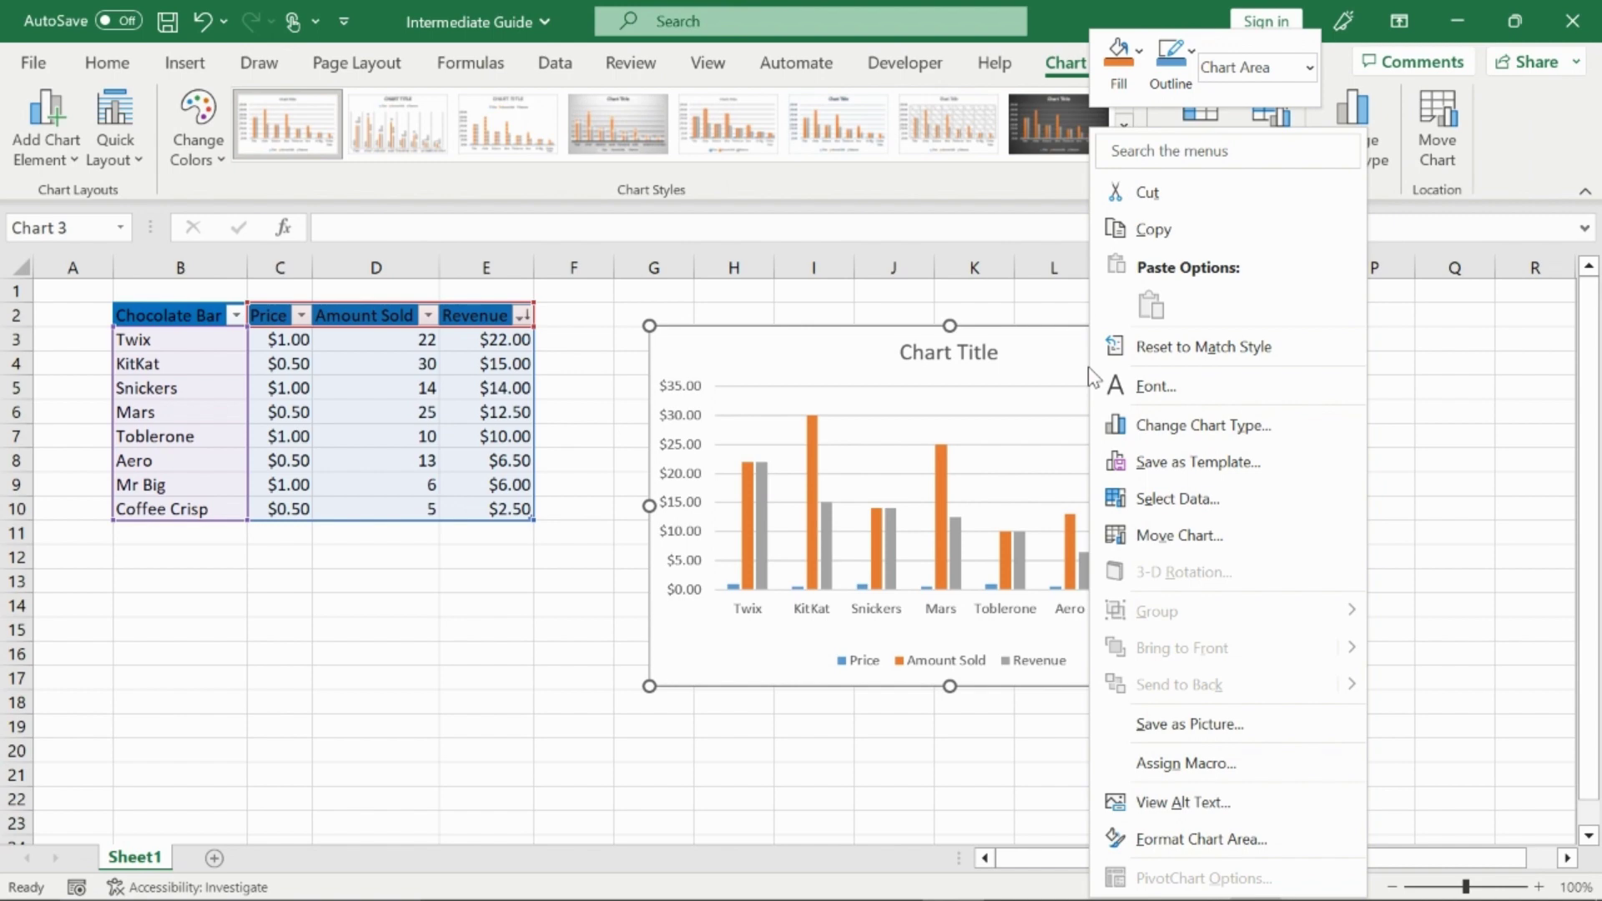
{"action": "left_click", "coordinate": [1261, 499]}
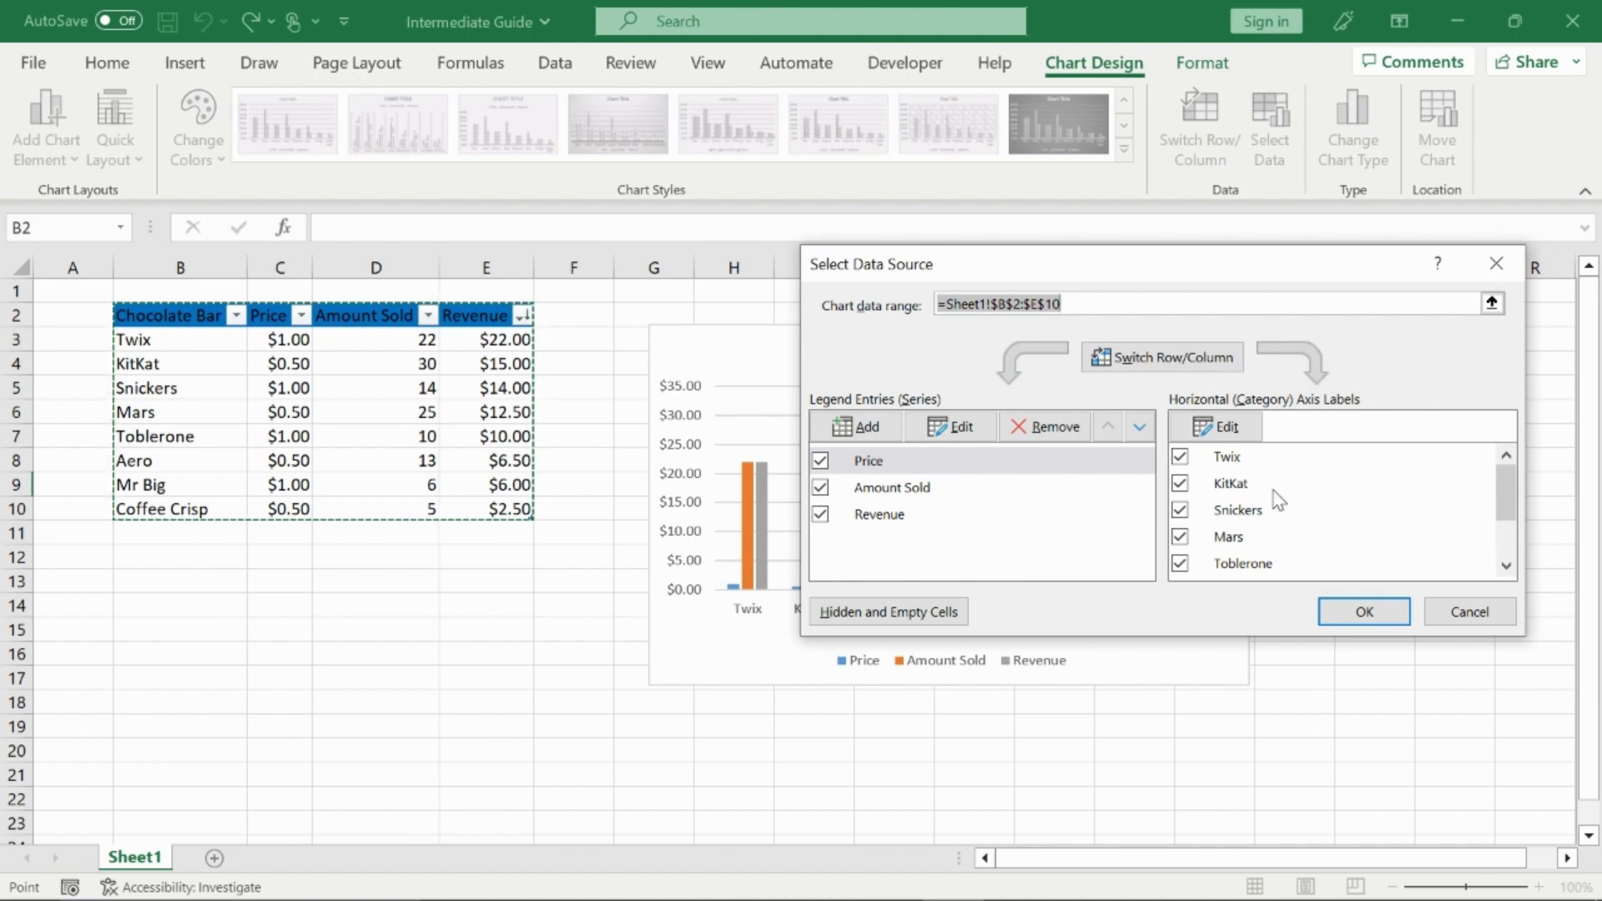
{"action": "left_click", "coordinate": [1181, 459]}
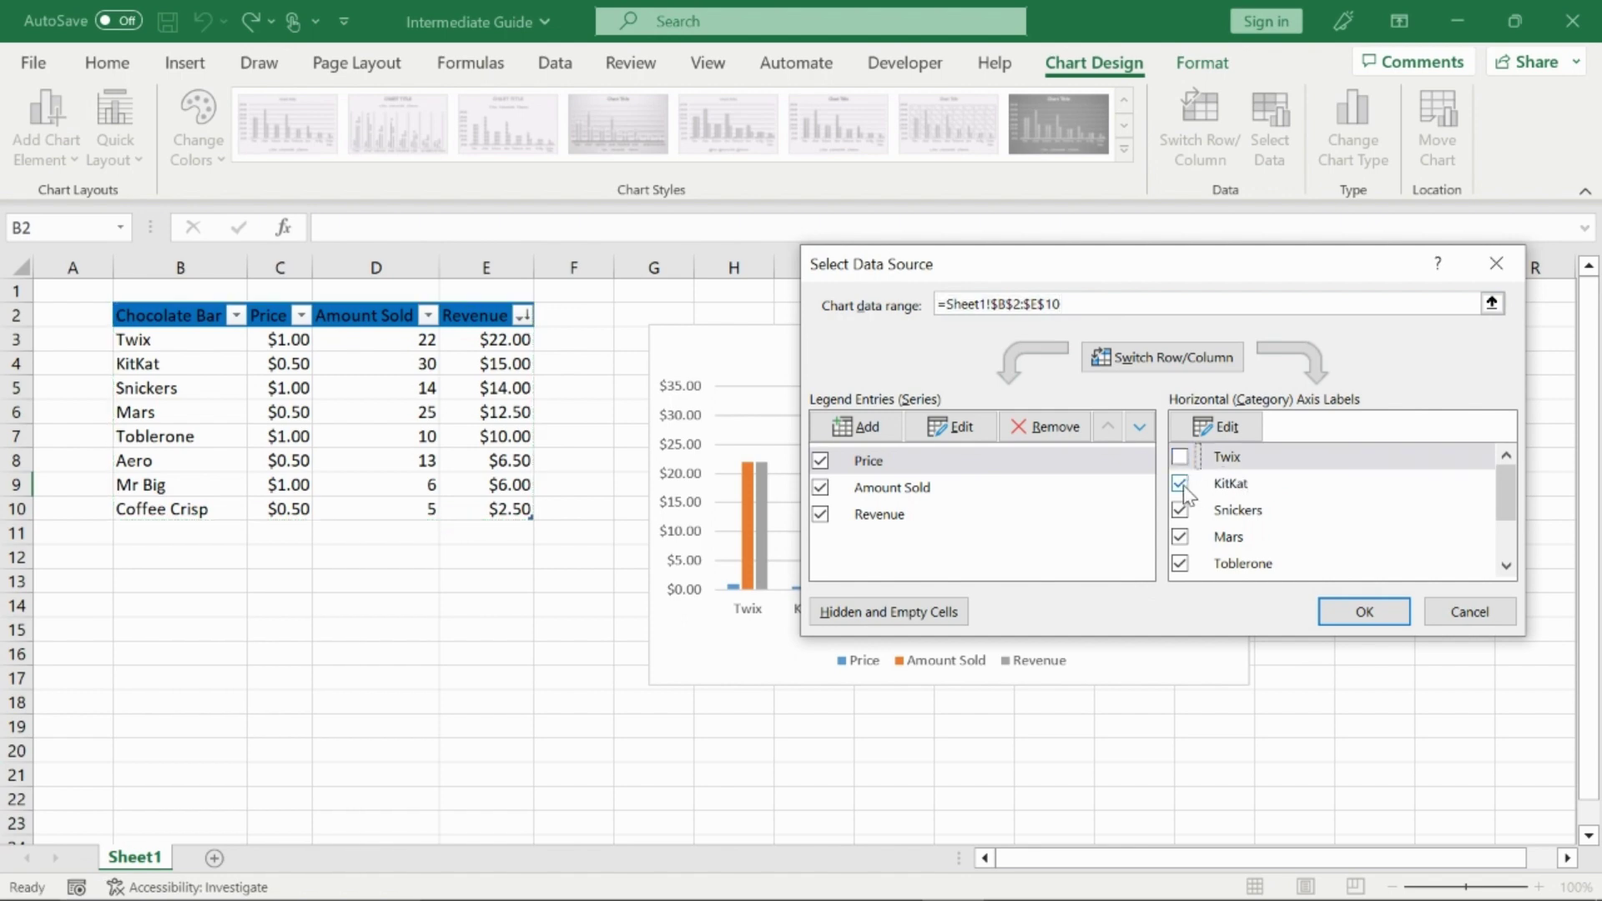
{"action": "left_click", "coordinate": [1187, 487]}
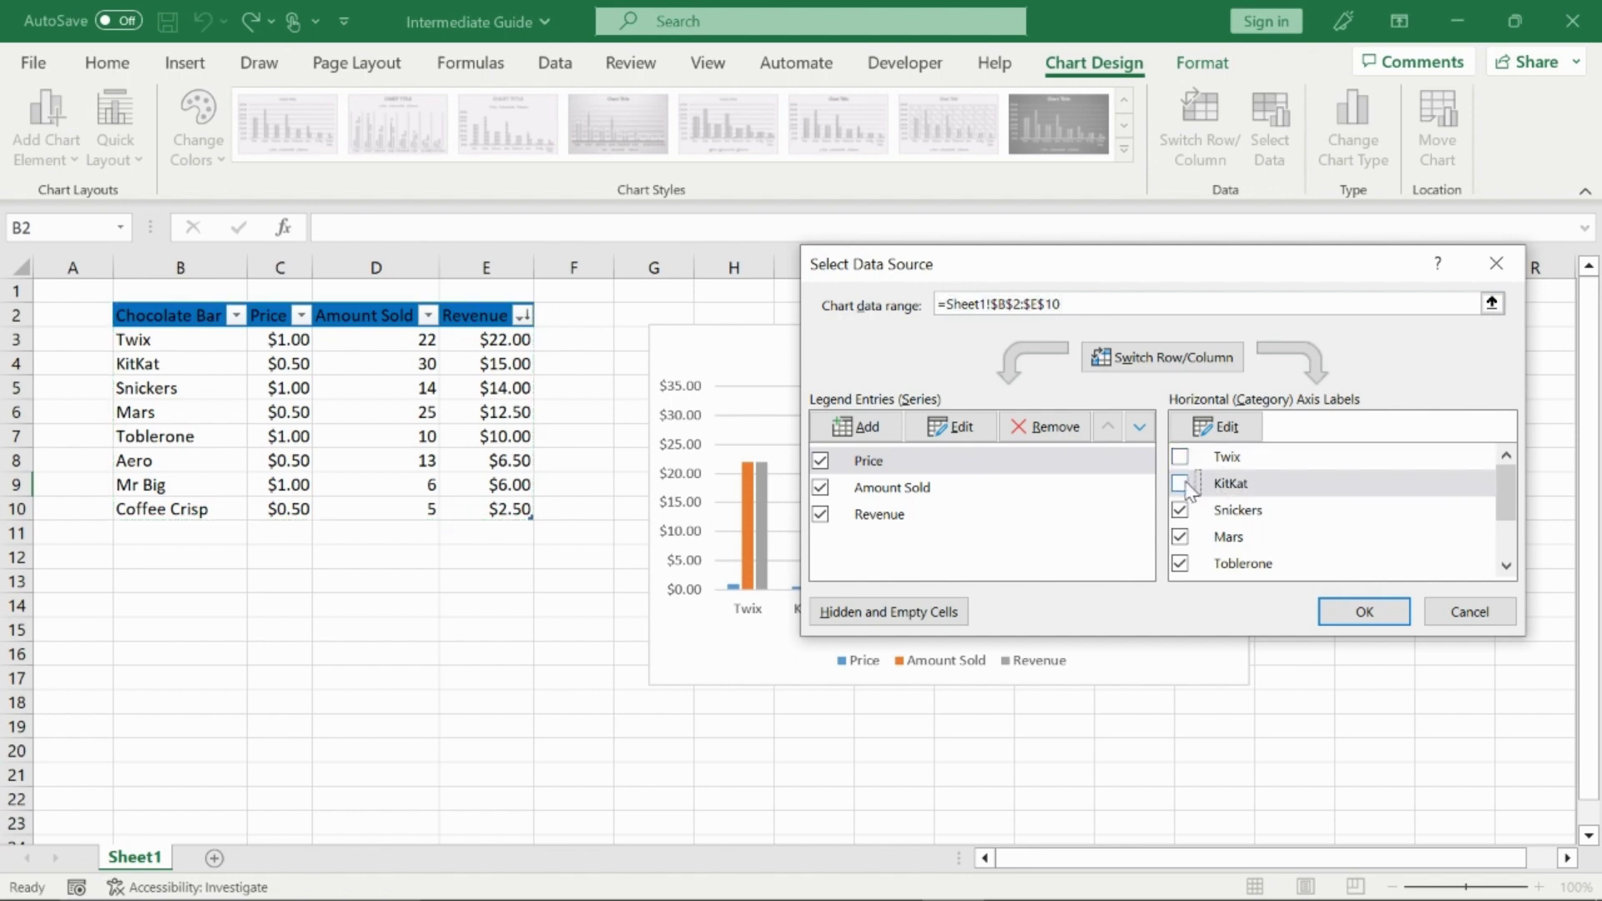
{"action": "left_click", "coordinate": [1182, 484]}
{"action": "left_click", "coordinate": [1181, 457]}
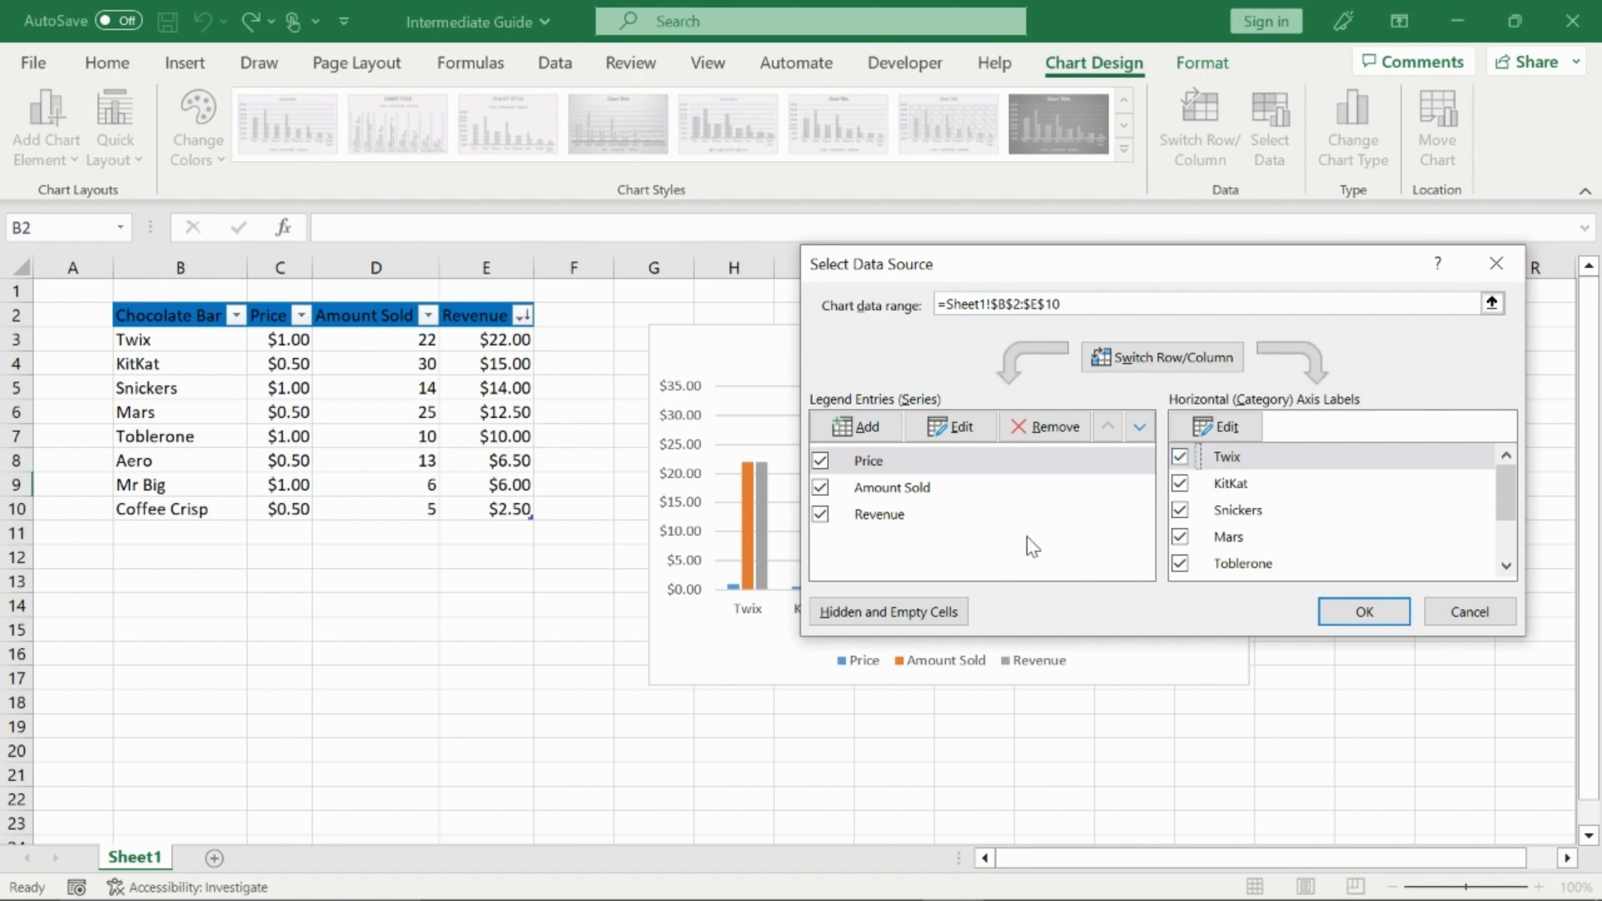
{"action": "left_click", "coordinate": [822, 461]}
{"action": "left_click", "coordinate": [822, 488]}
{"action": "left_click", "coordinate": [1333, 611]}
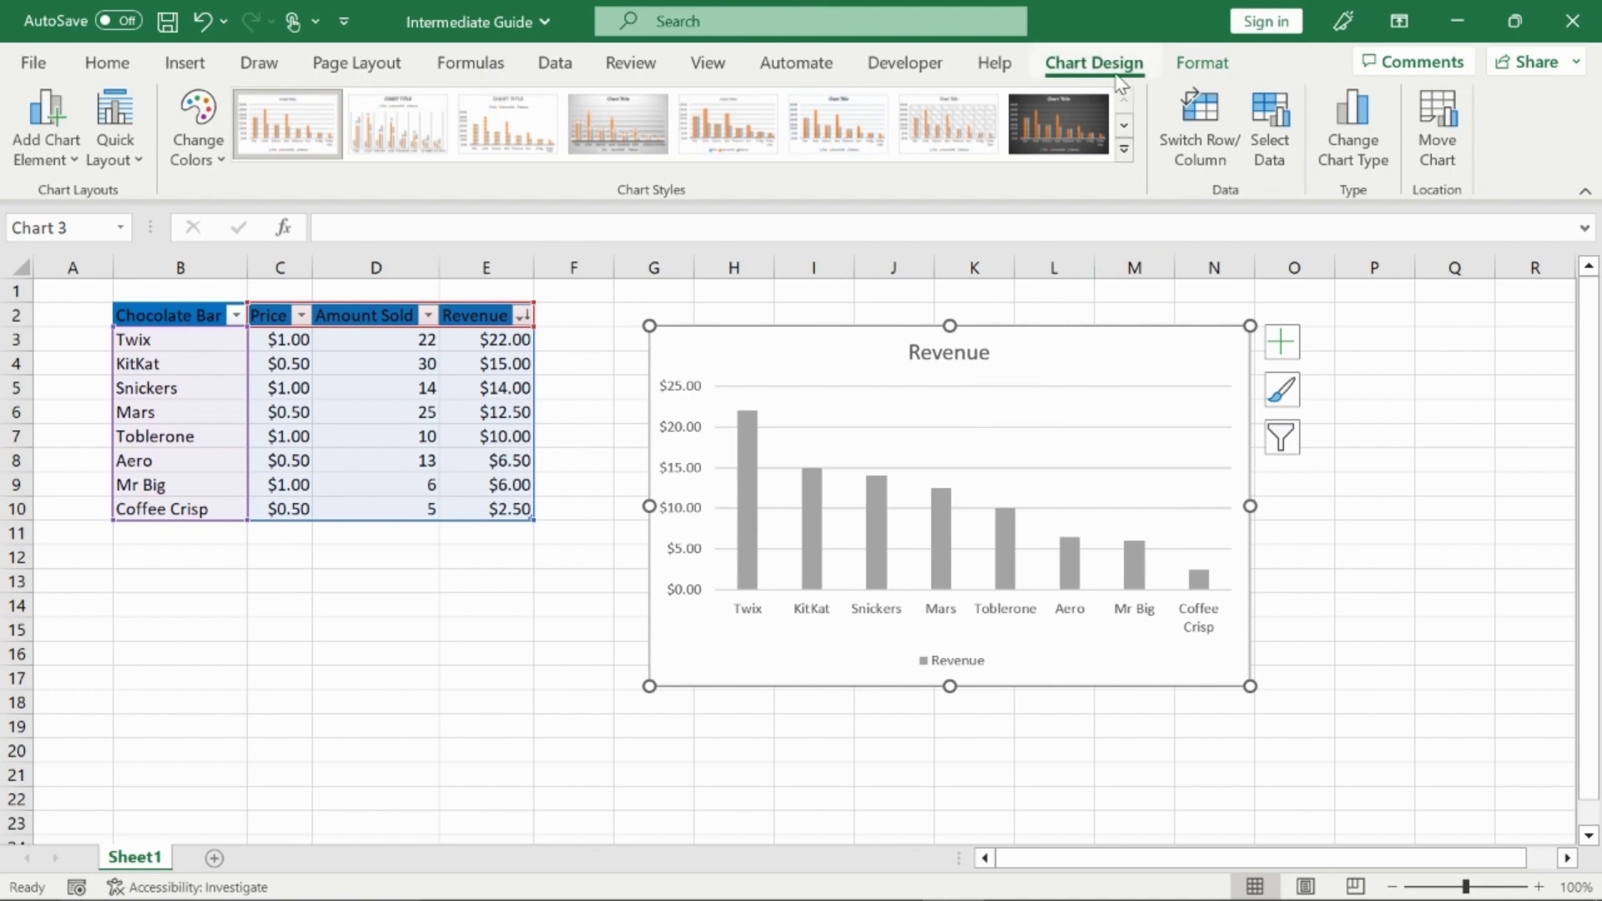
- Apply Colorful Palette 2 so the Revenue bars turn blue
{"action": "left_click", "coordinate": [215, 163]}
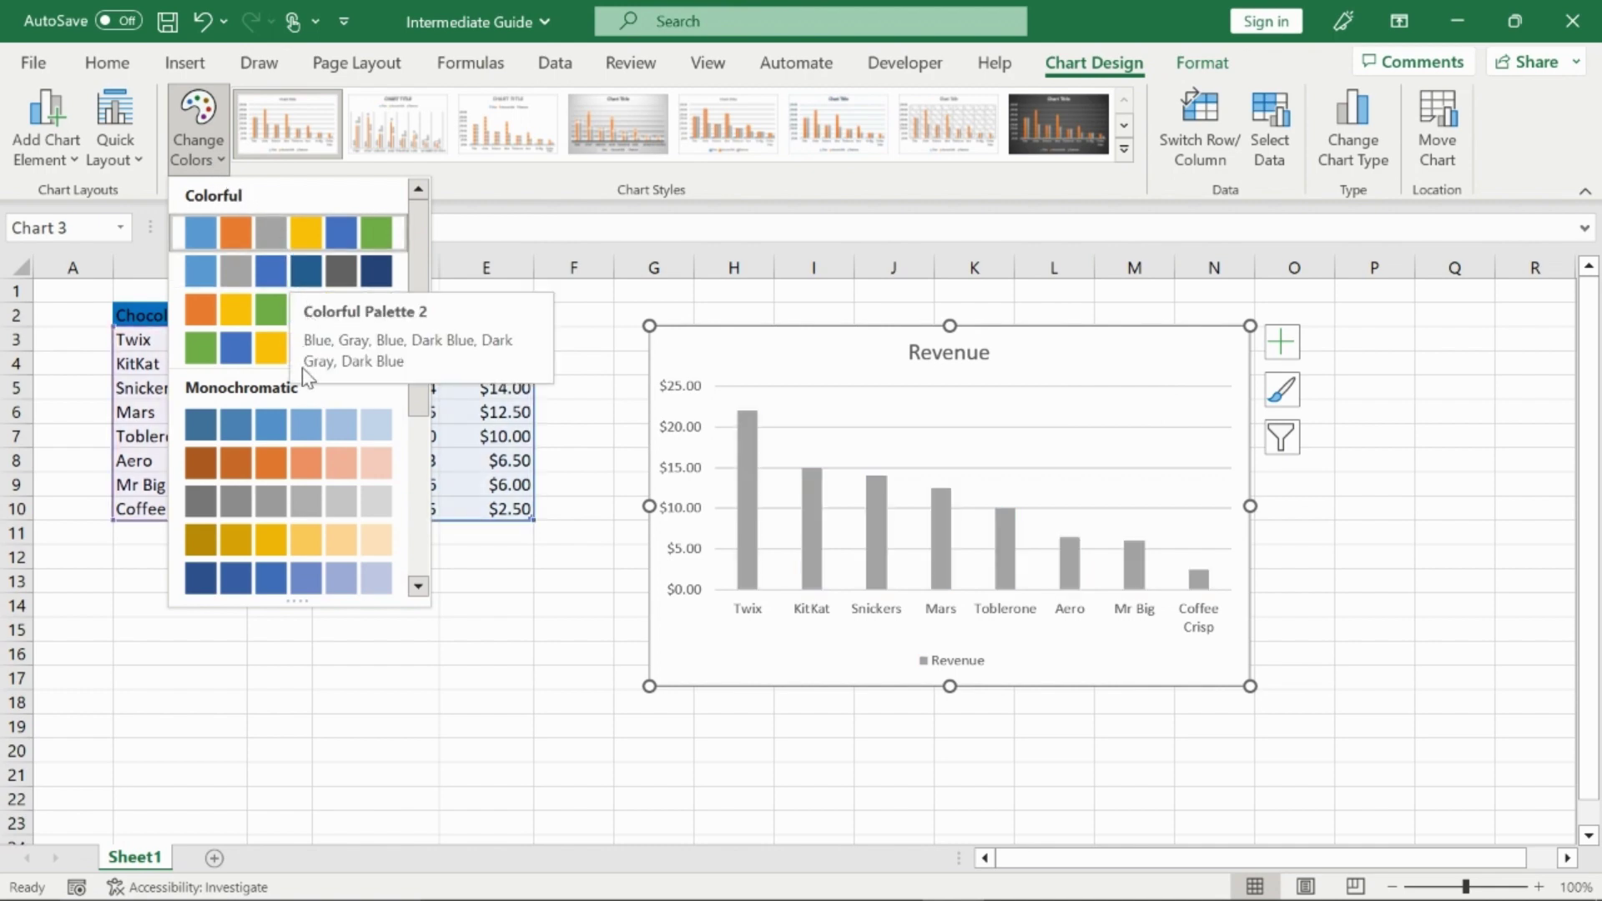
{"action": "left_click", "coordinate": [288, 271]}
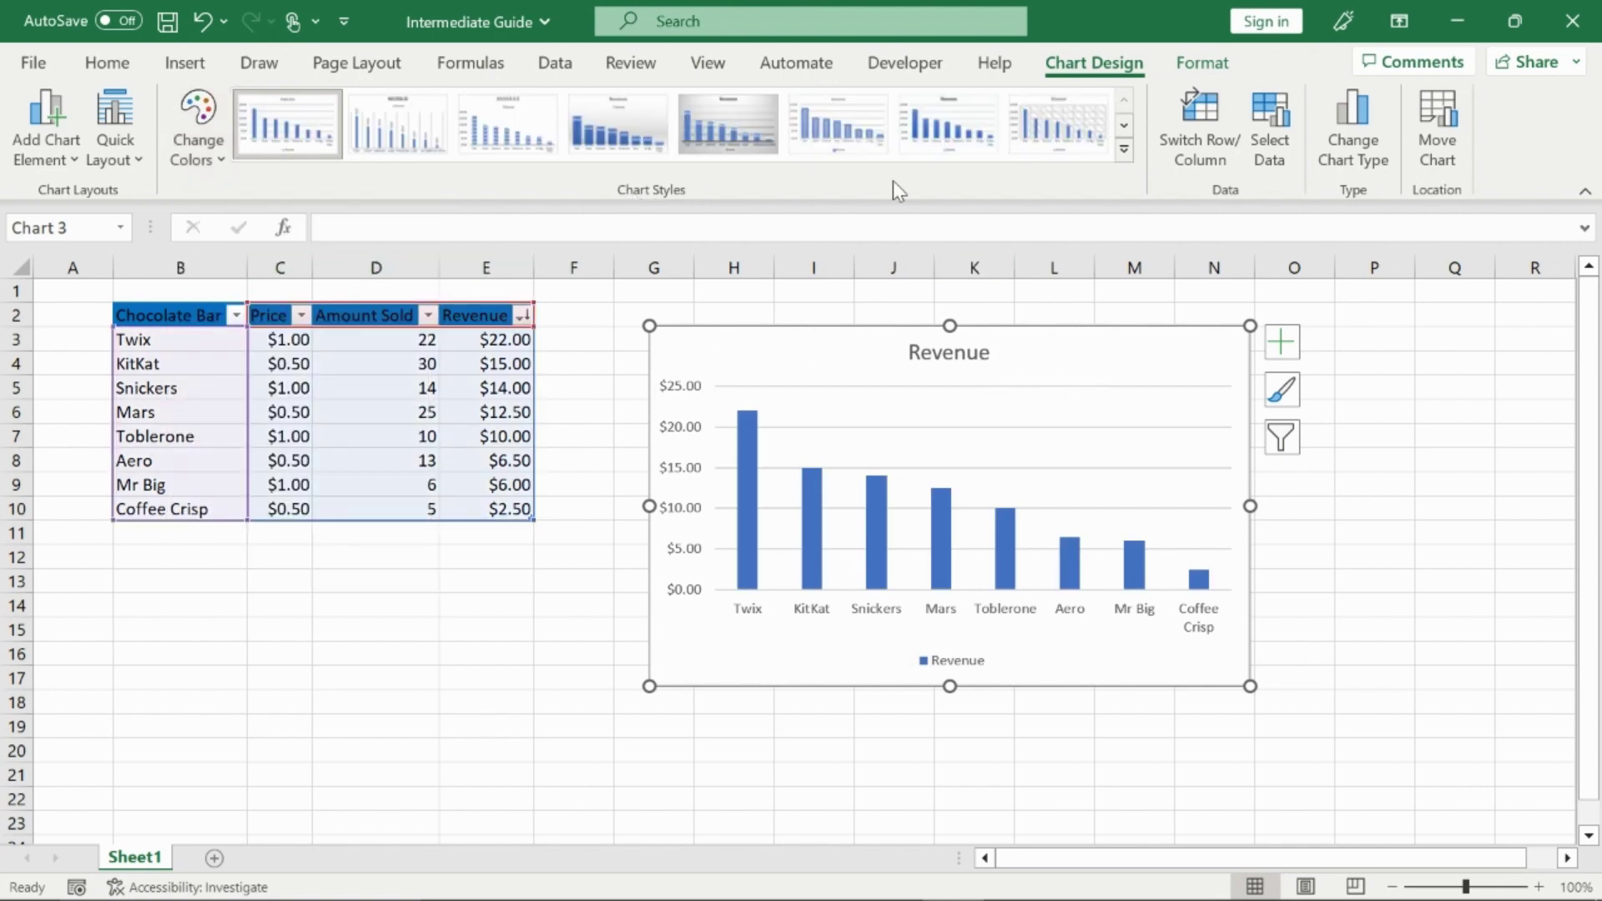
- Apply the grey-gradient chart style with dollar values on the bars, then browse Quick Layout presets
{"action": "left_click", "coordinate": [1125, 150]}
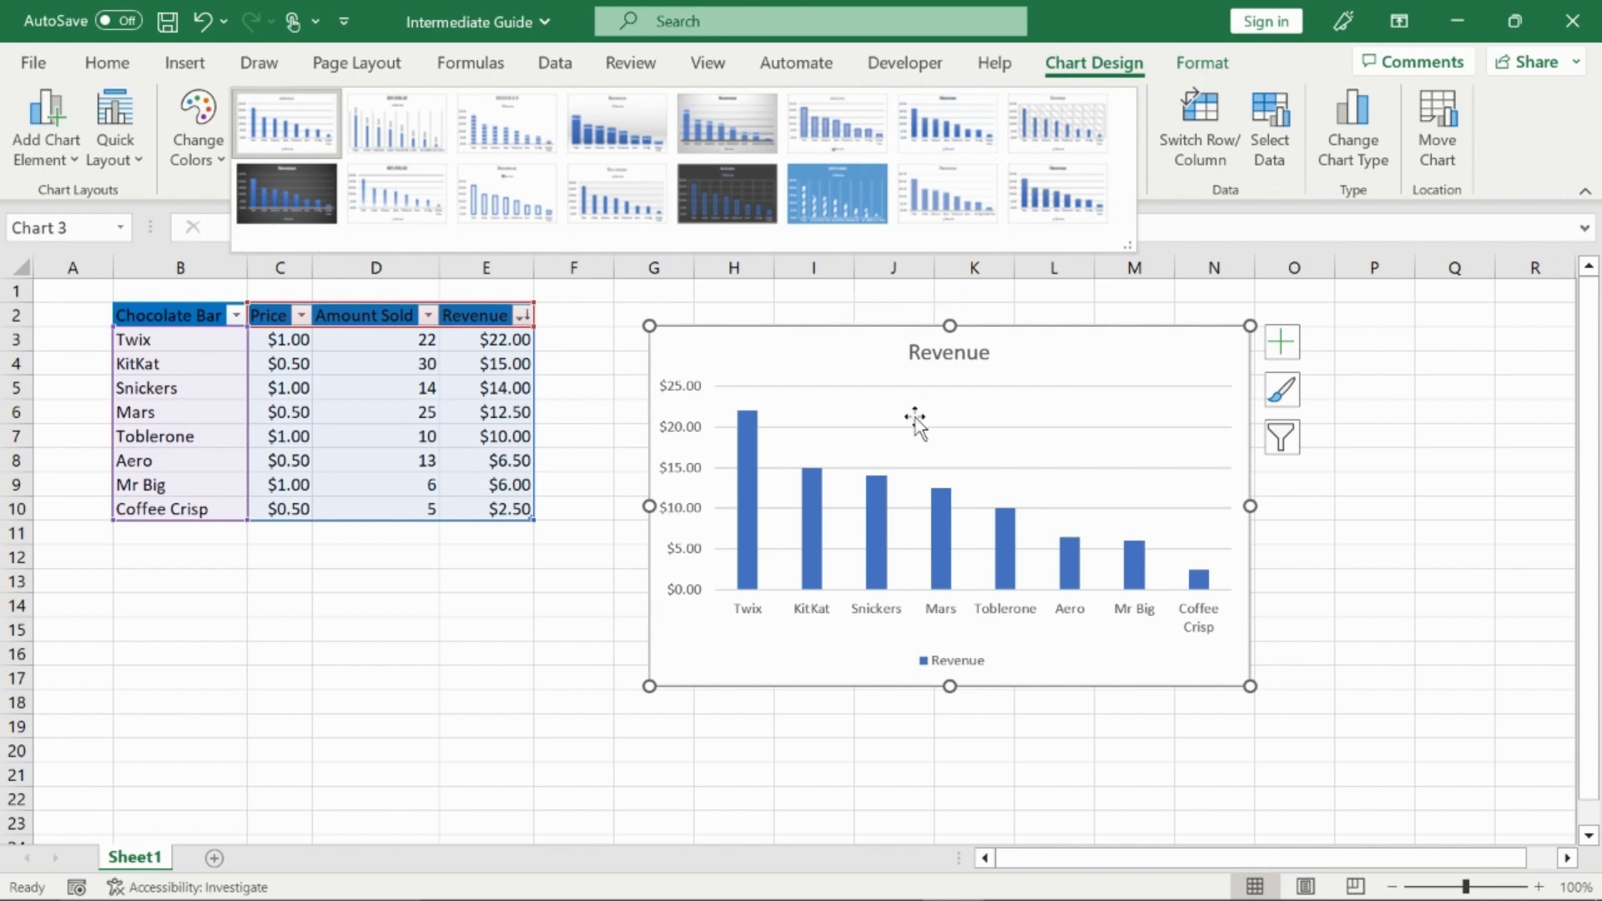
{"action": "left_click", "coordinate": [754, 133]}
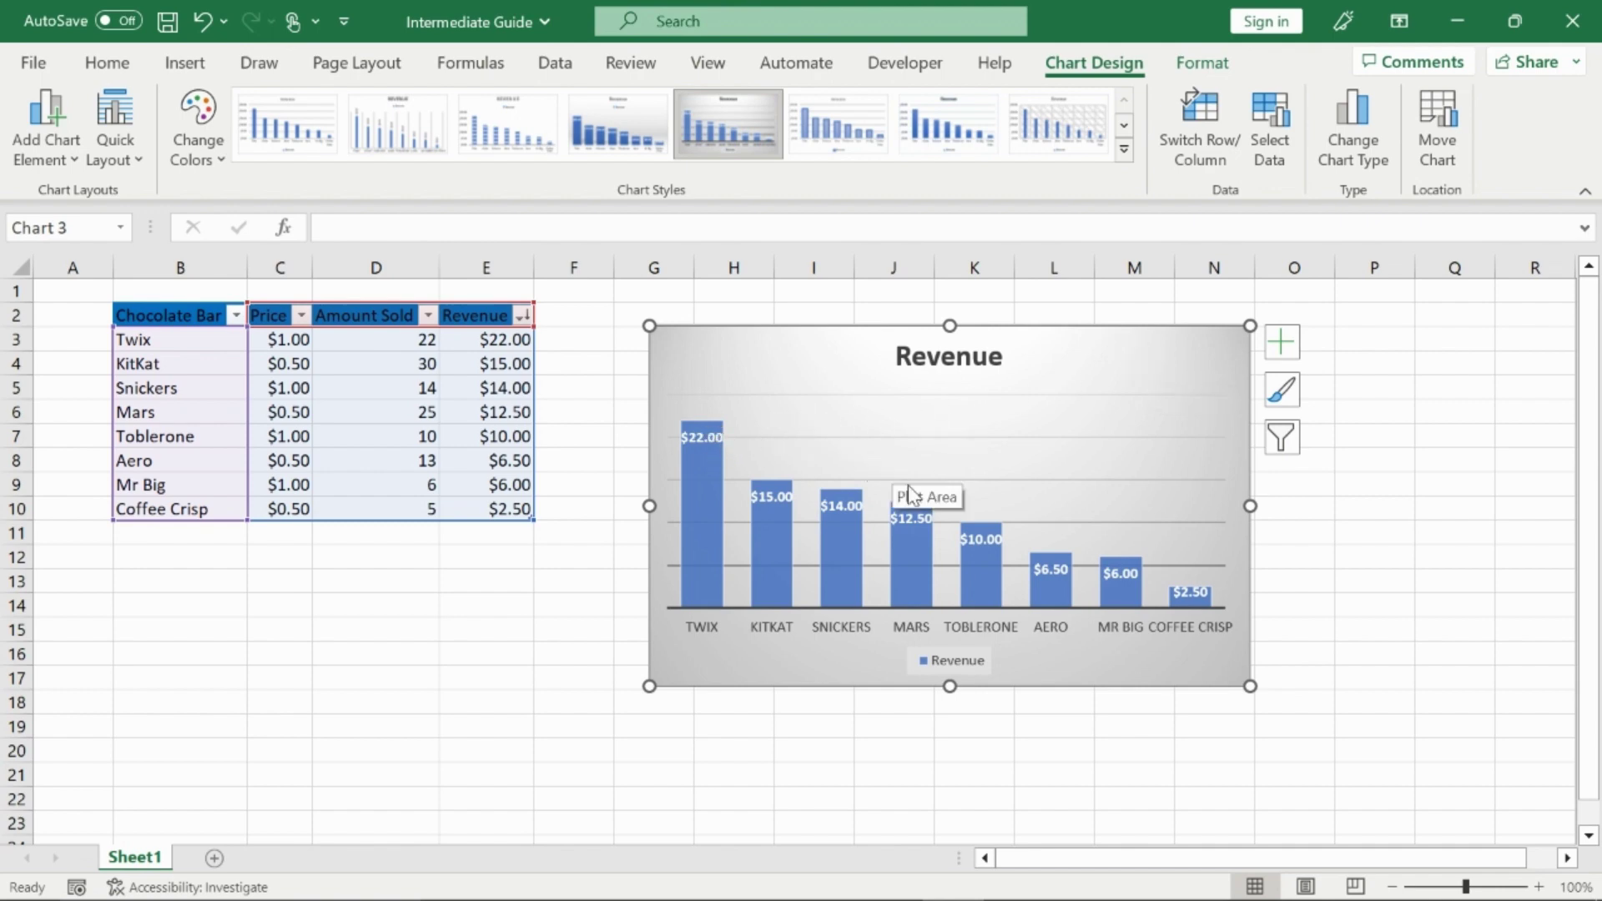
{"action": "left_click", "coordinate": [1427, 418]}
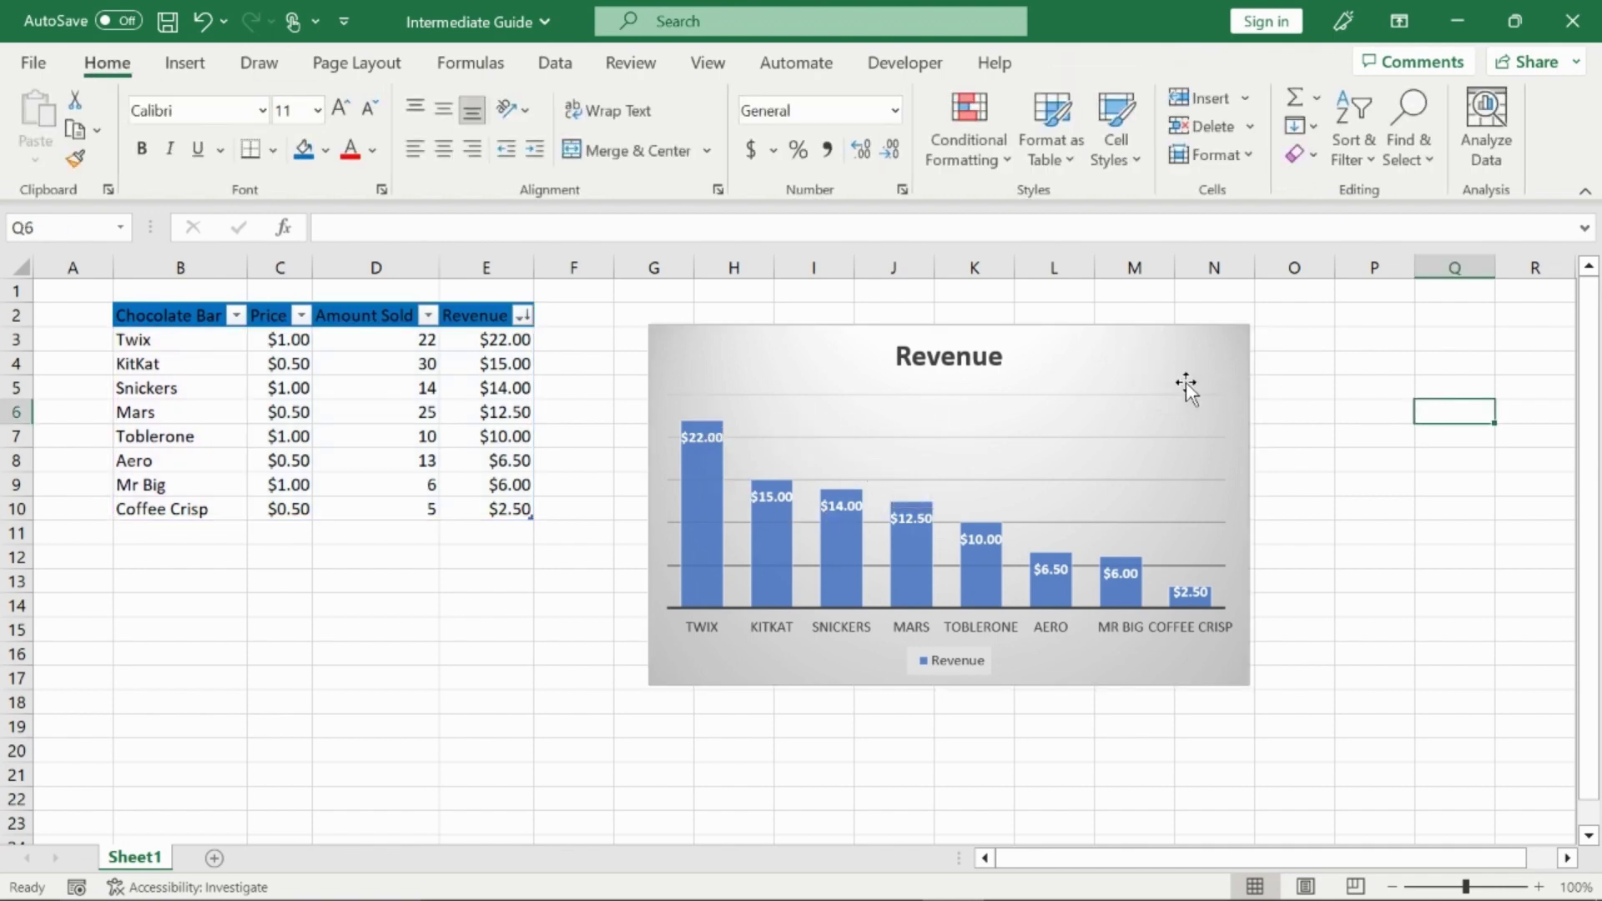
{"action": "left_click", "coordinate": [1144, 365]}
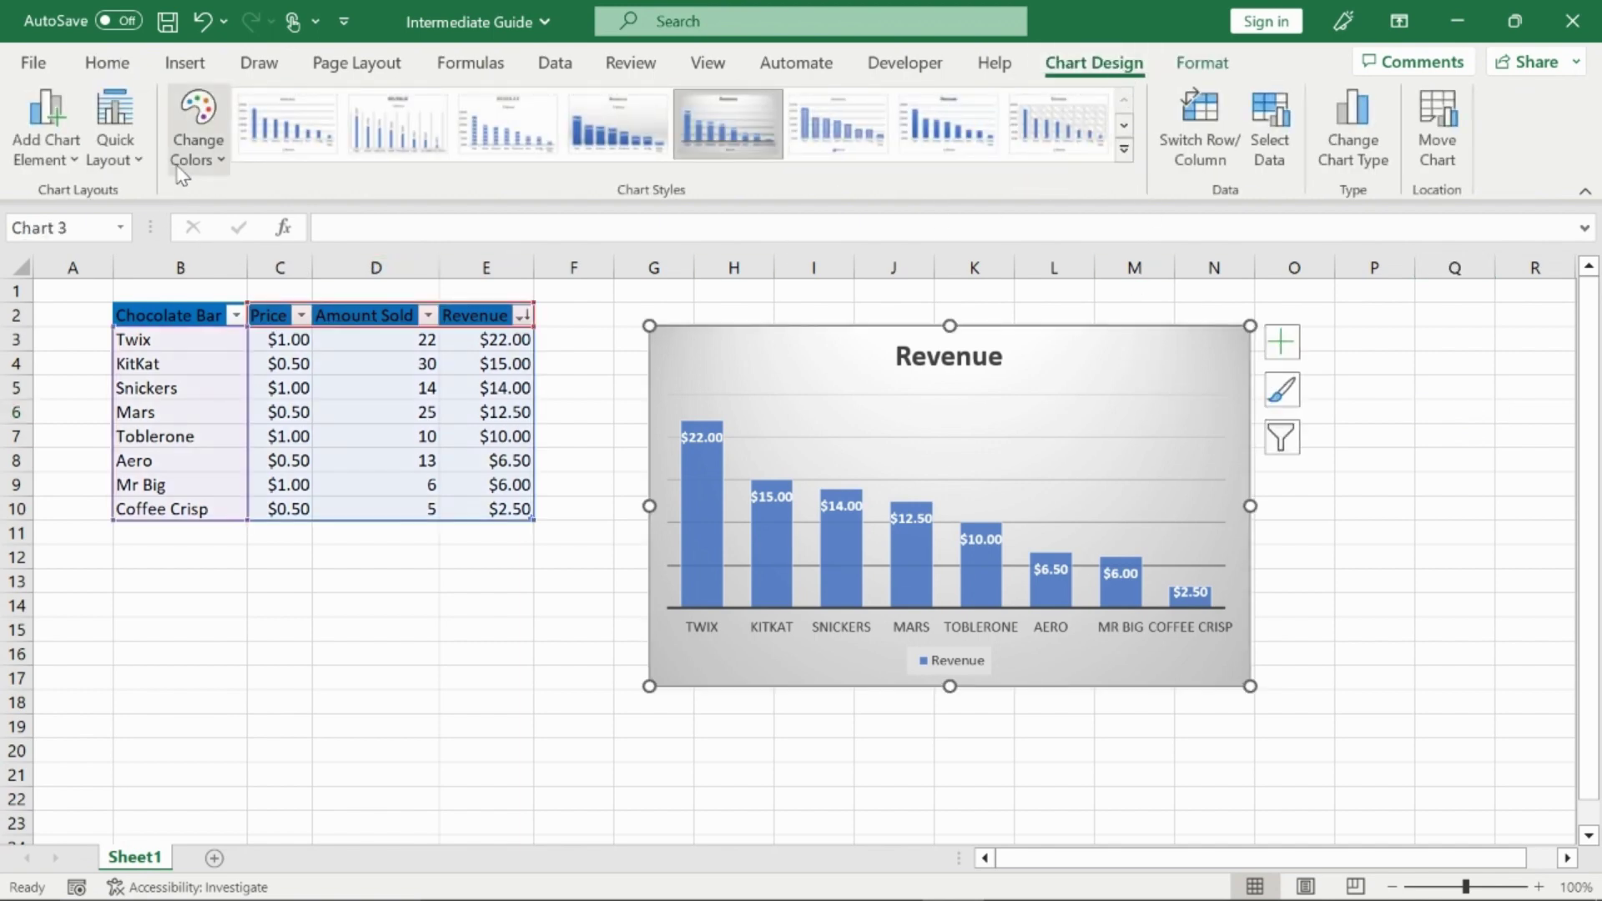
{"action": "left_click", "coordinate": [125, 151]}
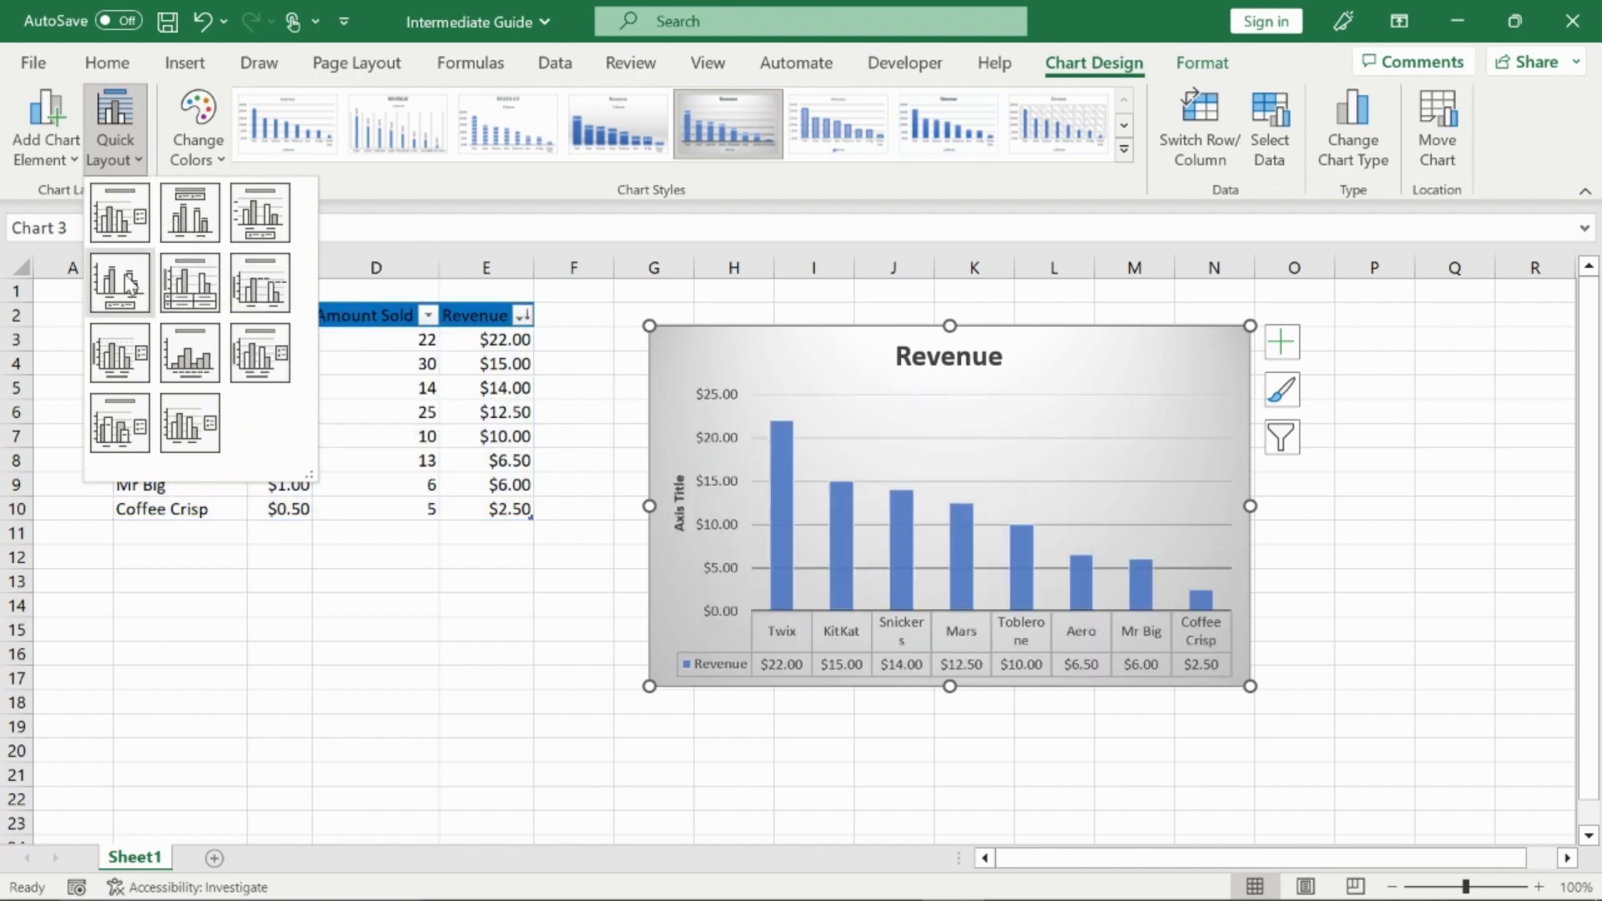
- Add the primary vertical dollar value axis to the Revenue chart
{"action": "left_click", "coordinate": [75, 158]}
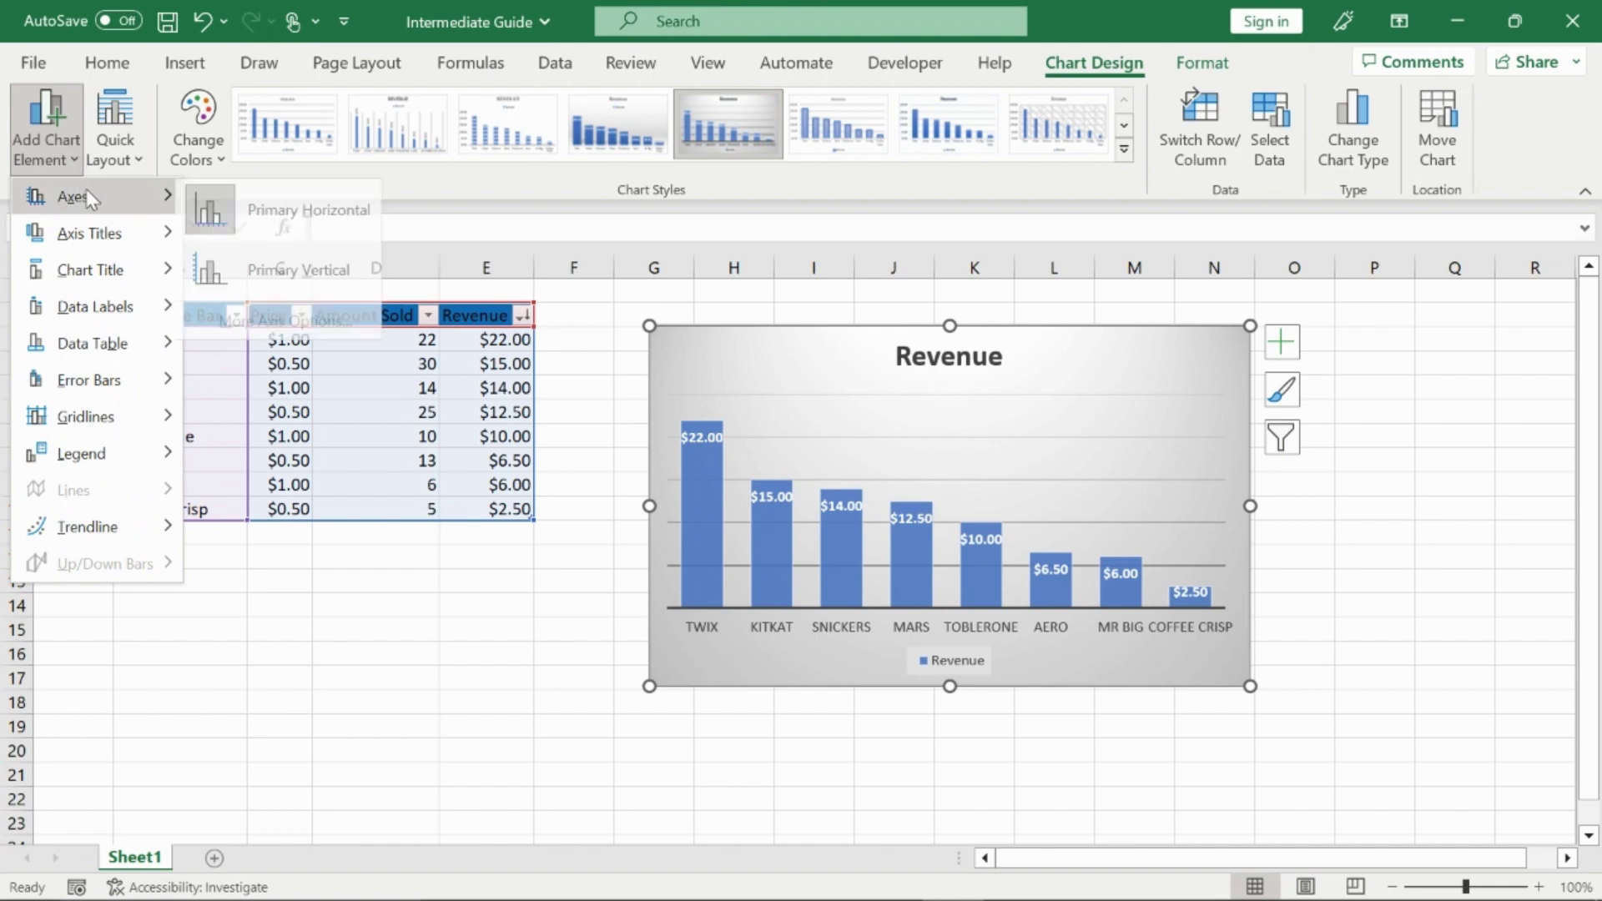
{"action": "mouse_move", "coordinate": [118, 242]}
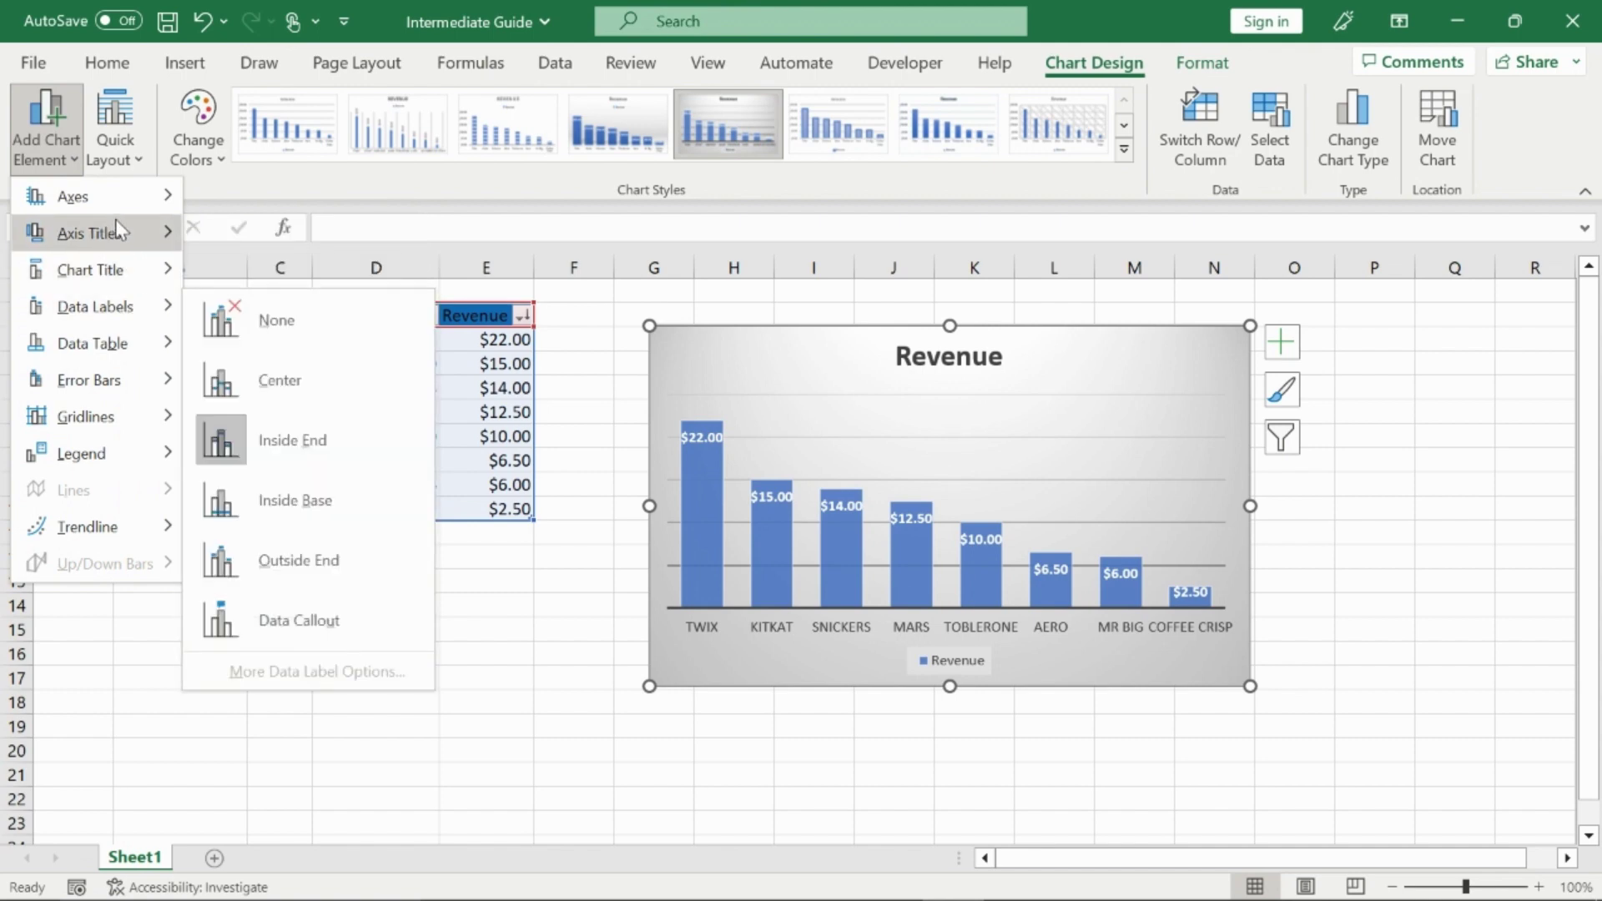
{"action": "mouse_move", "coordinate": [127, 214]}
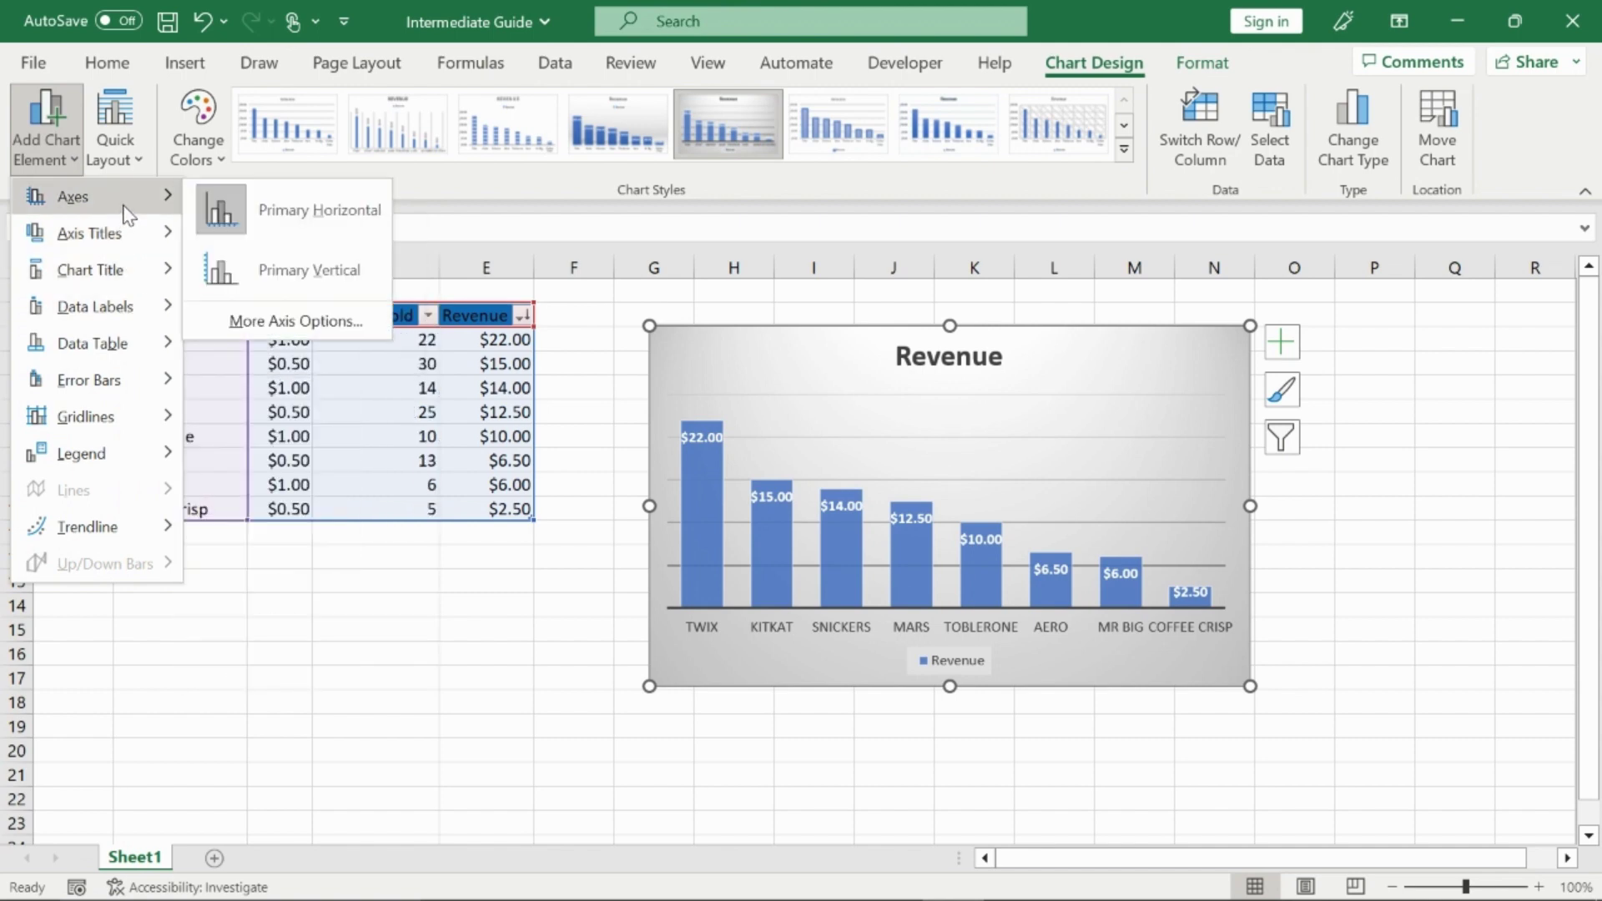
{"action": "left_click", "coordinate": [289, 265]}
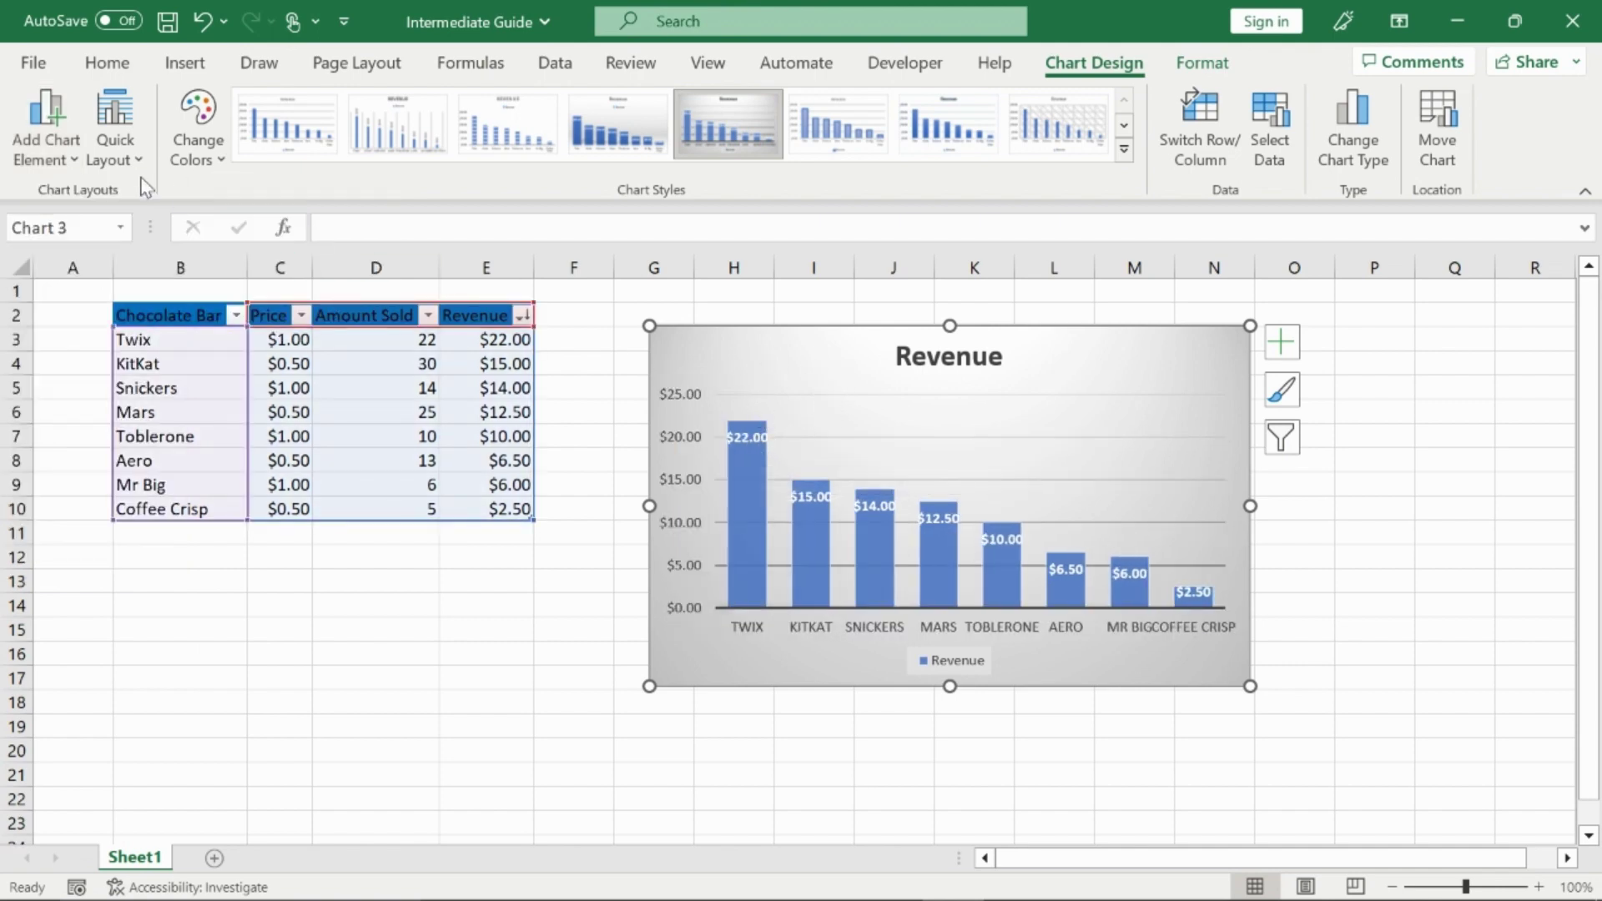
- Position the bar value data labels at Outside End, just above each bar
{"action": "left_click", "coordinate": [58, 162]}
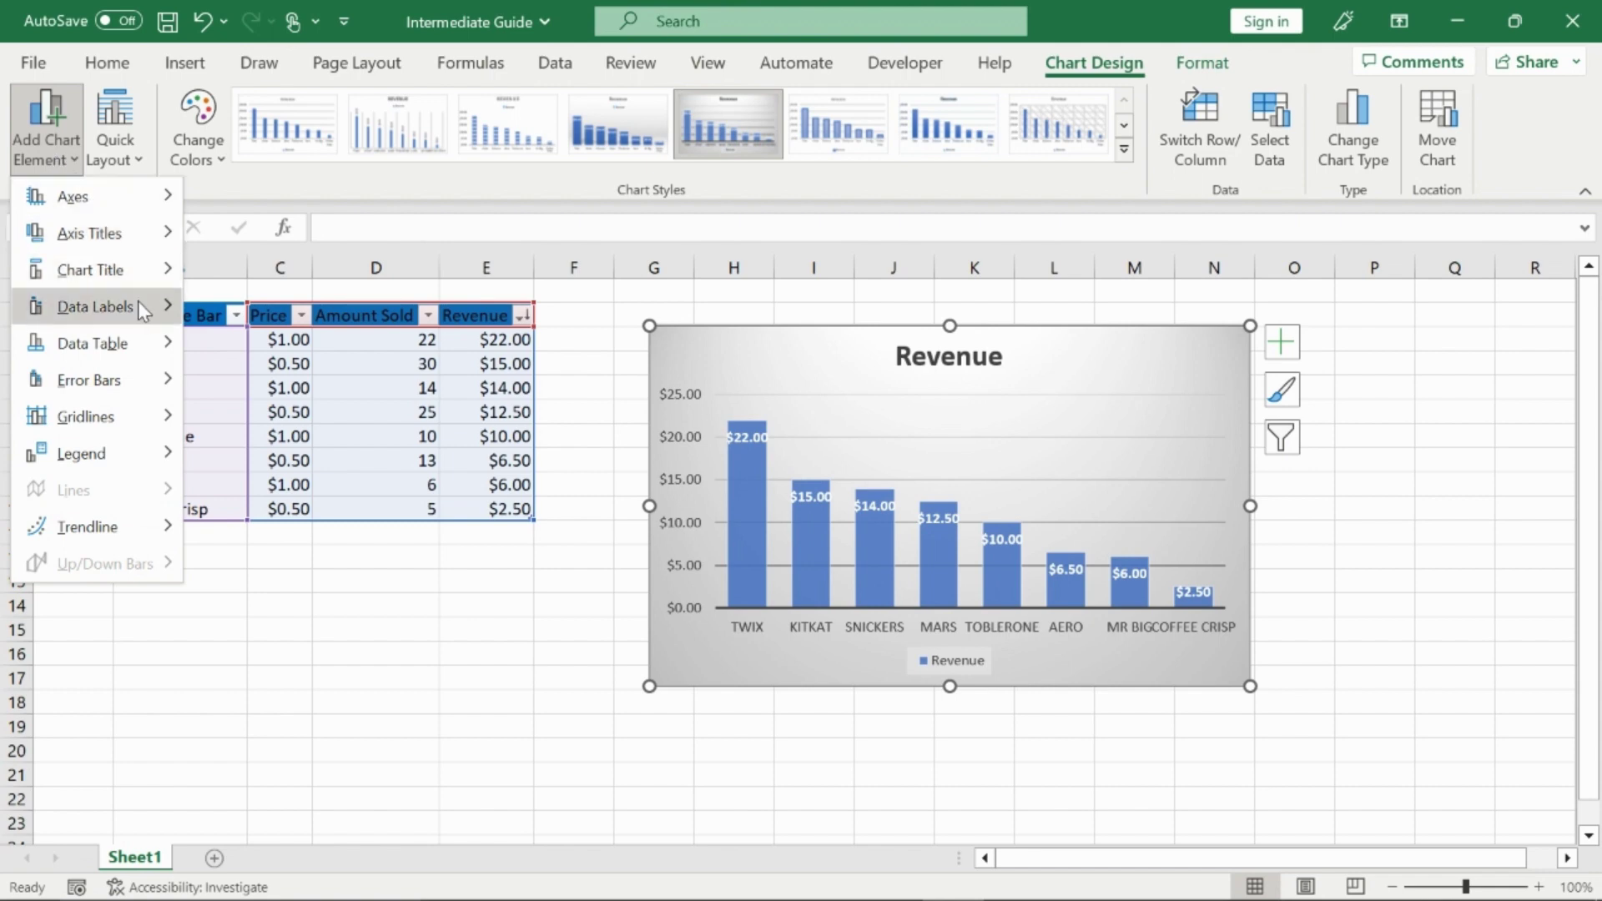
{"action": "mouse_move", "coordinate": [144, 311]}
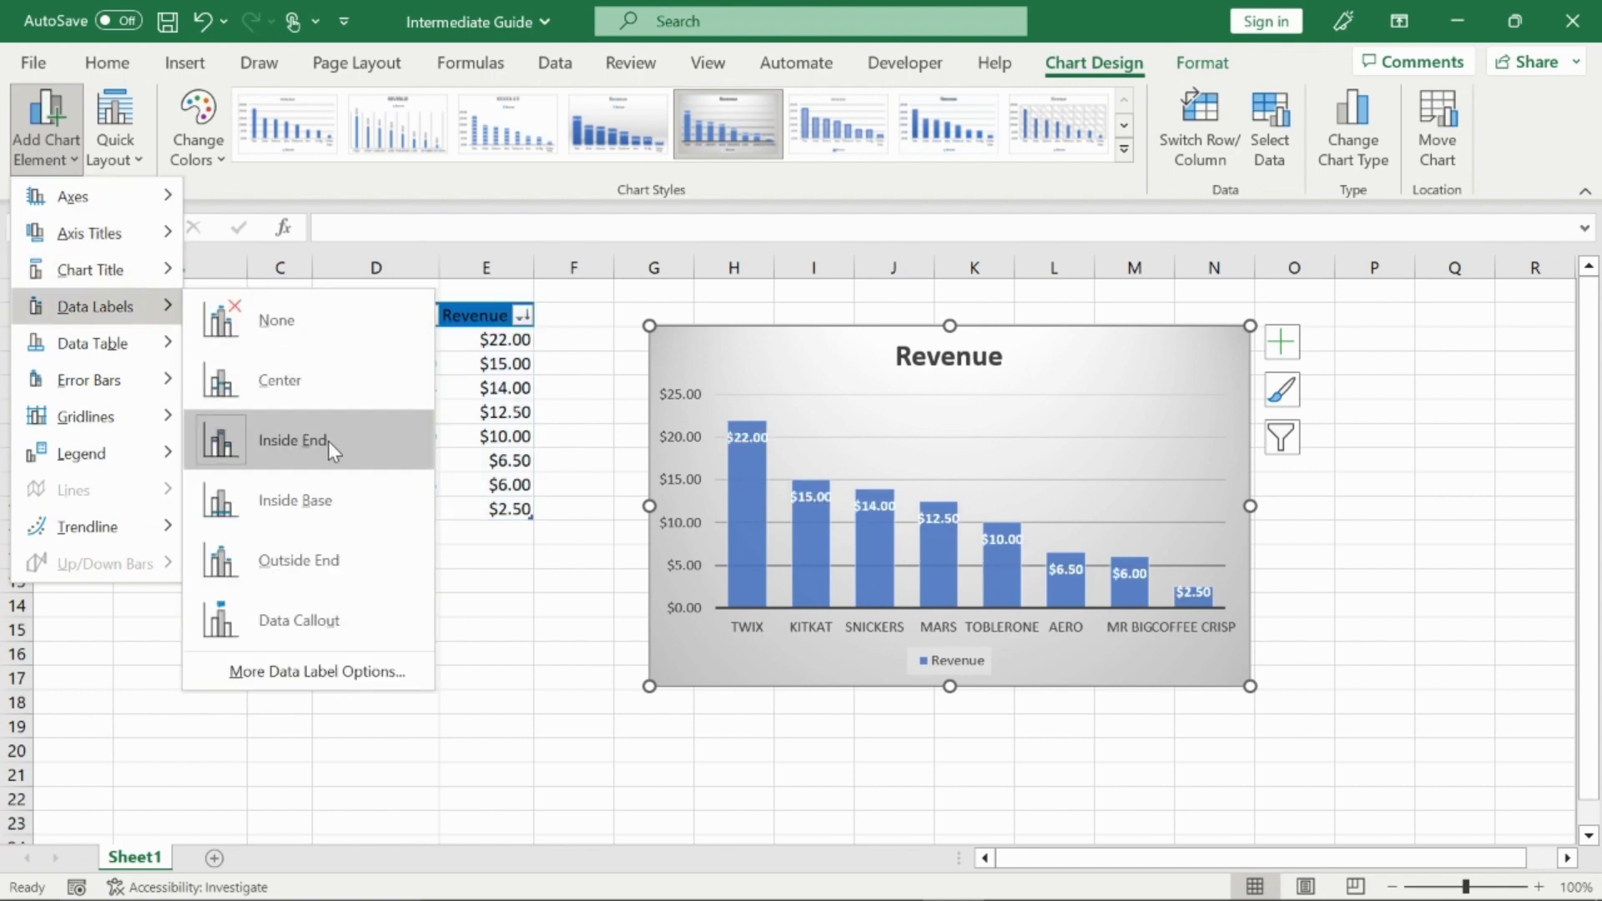
{"action": "left_click", "coordinate": [364, 550]}
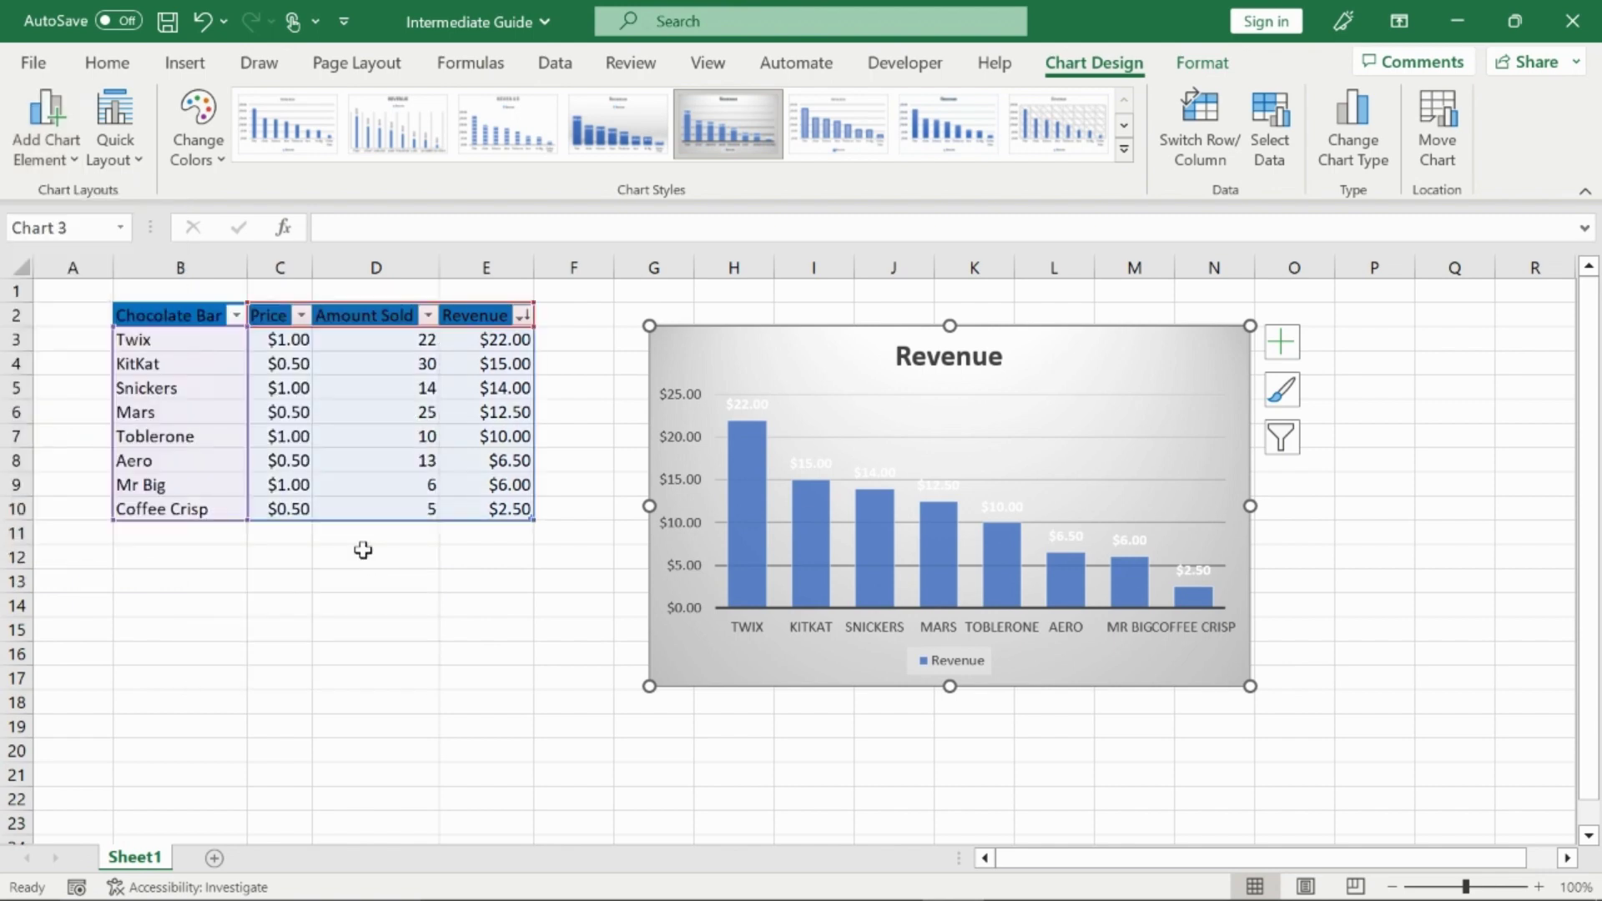
{"action": "left_click", "coordinate": [47, 134]}
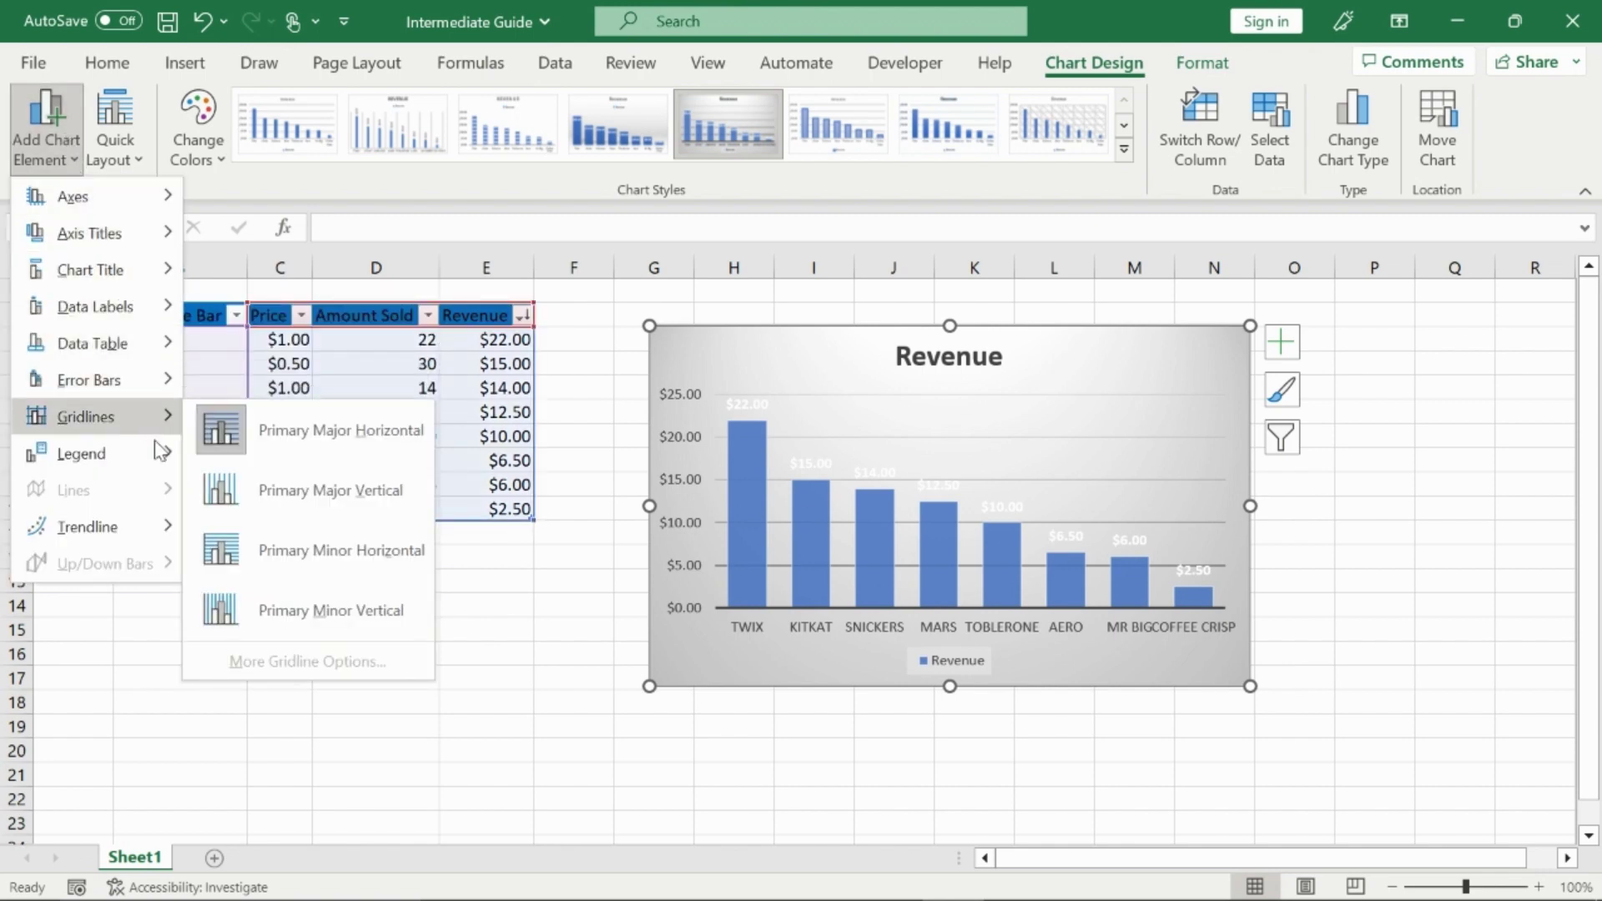
{"action": "mouse_move", "coordinate": [154, 534]}
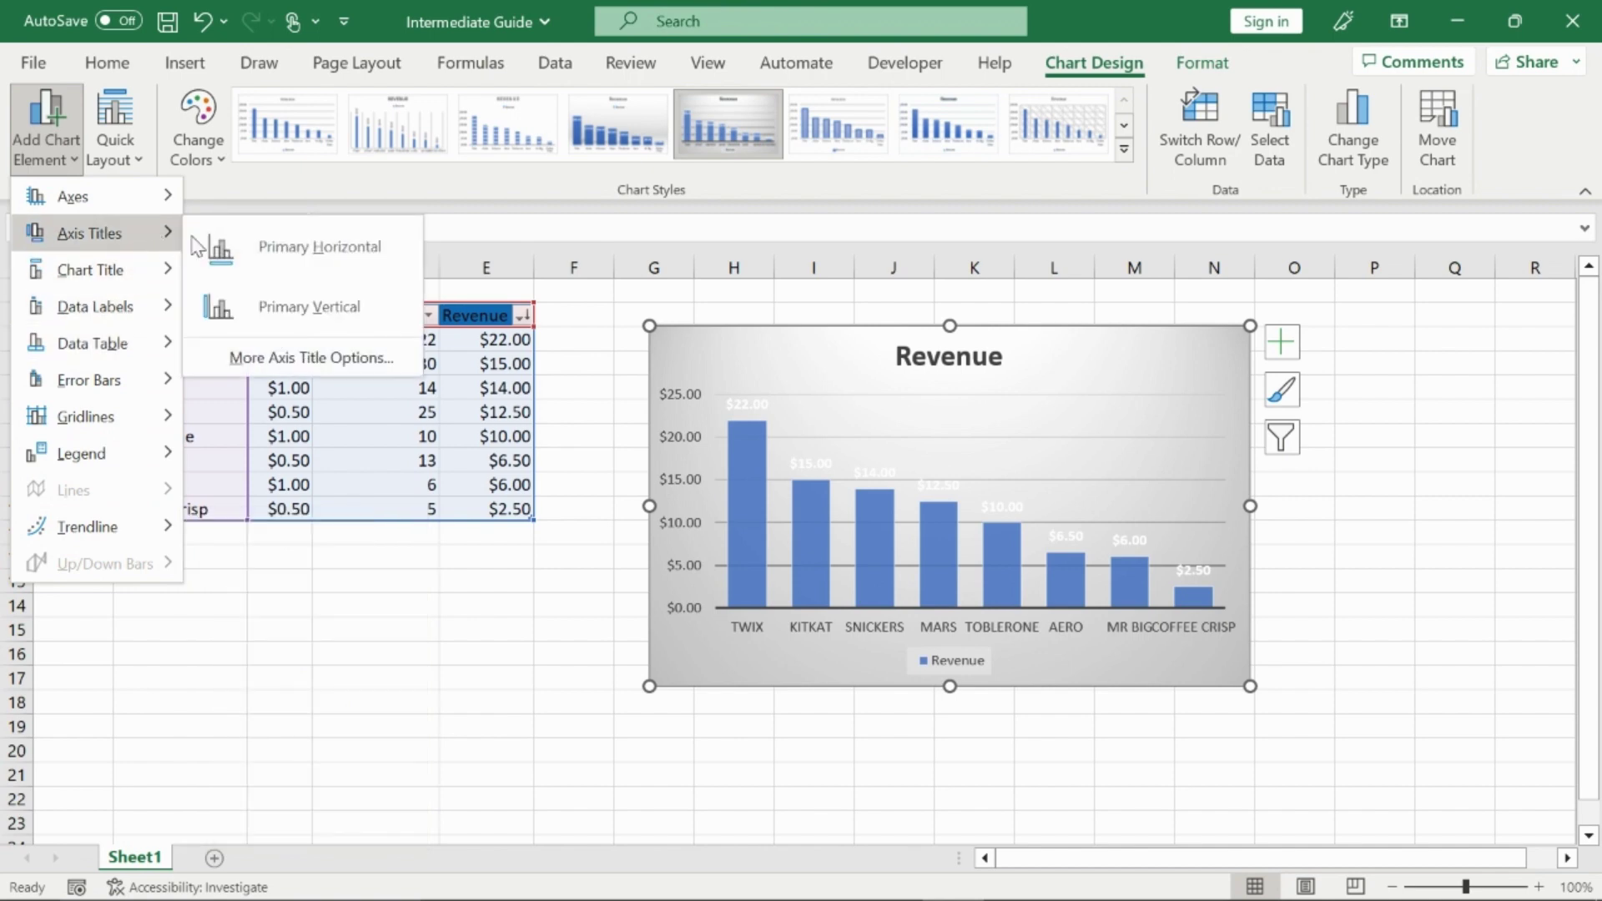
- Add a primary horizontal axis title reading 'Chocolate Bars'
{"action": "left_click", "coordinate": [284, 243]}
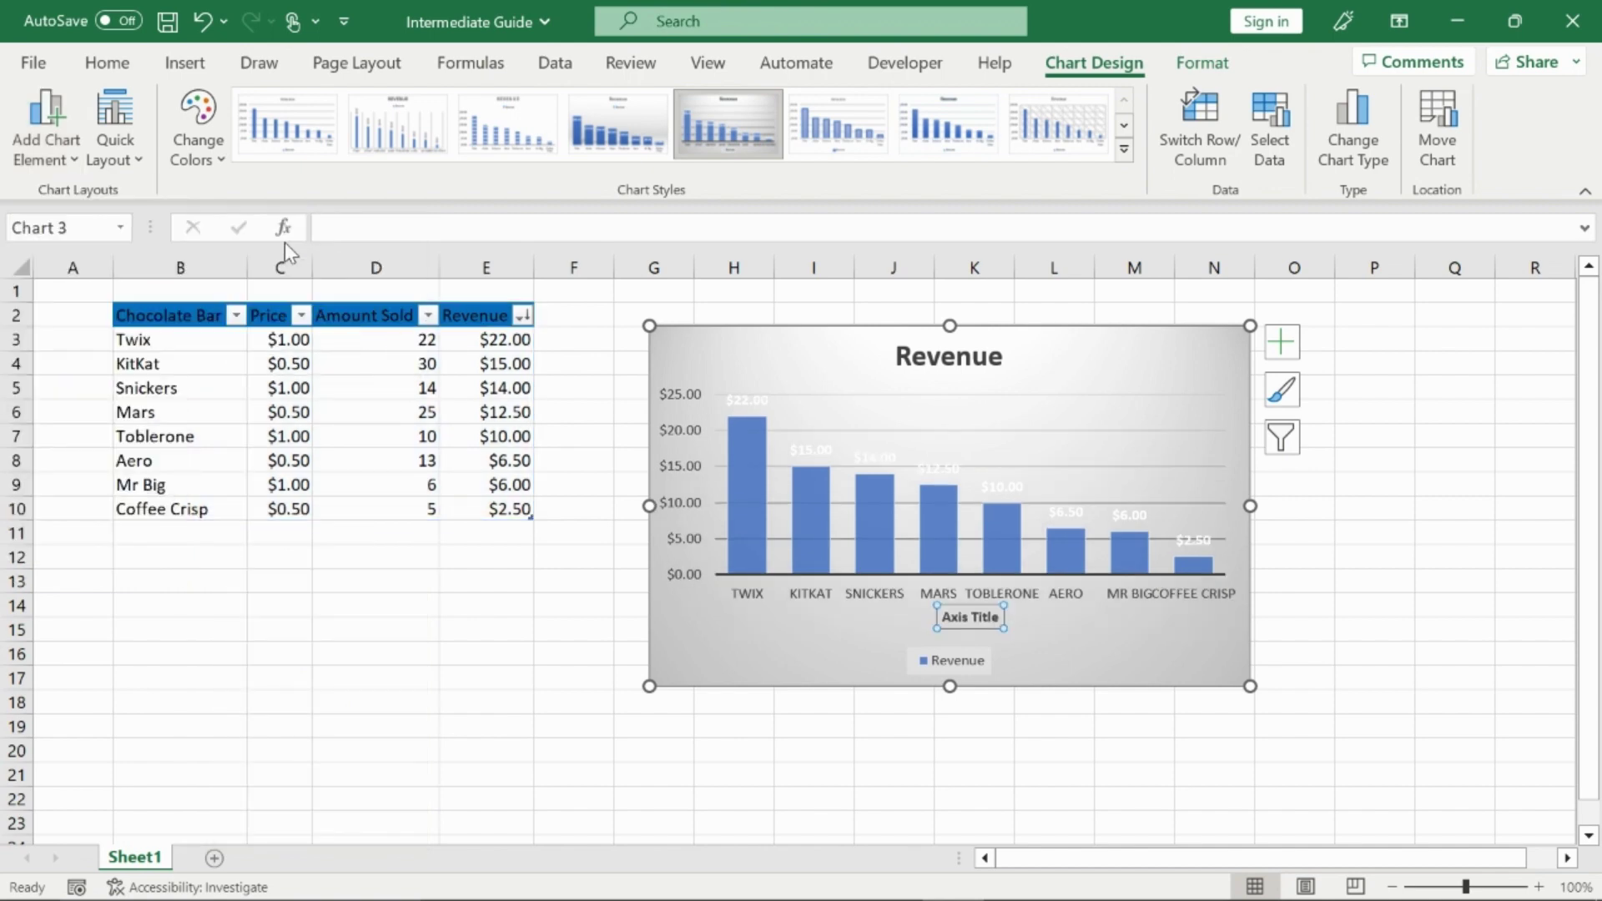
{"action": "left_click", "coordinate": [996, 617]}
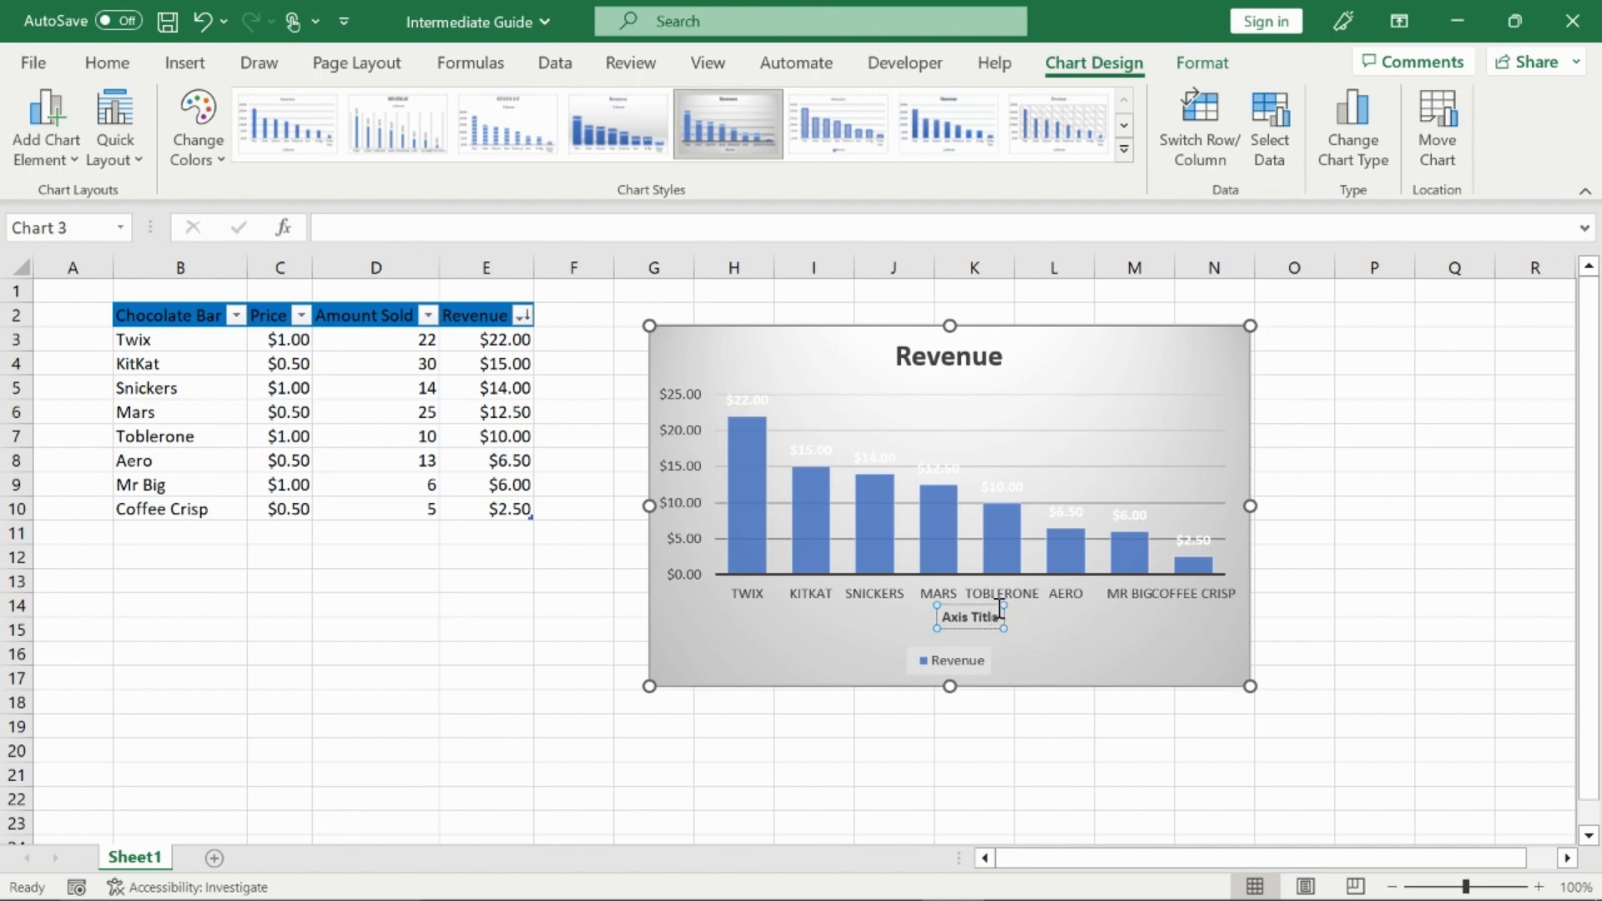
{"action": "key", "text": "BackSpace"}
{"action": "key", "text": "BackSpace"}
{"action": "key", "text": "BackSpace"}
{"action": "key", "text": "BackSpace"}
{"action": "key", "text": "BackSpace"}
{"action": "key", "text": "BackSpace"}
{"action": "key", "text": "BackSpace"}
{"action": "key", "text": "BackSpace"}
{"action": "key", "text": "BackSpace"}
{"action": "key", "text": "BackSpace"}
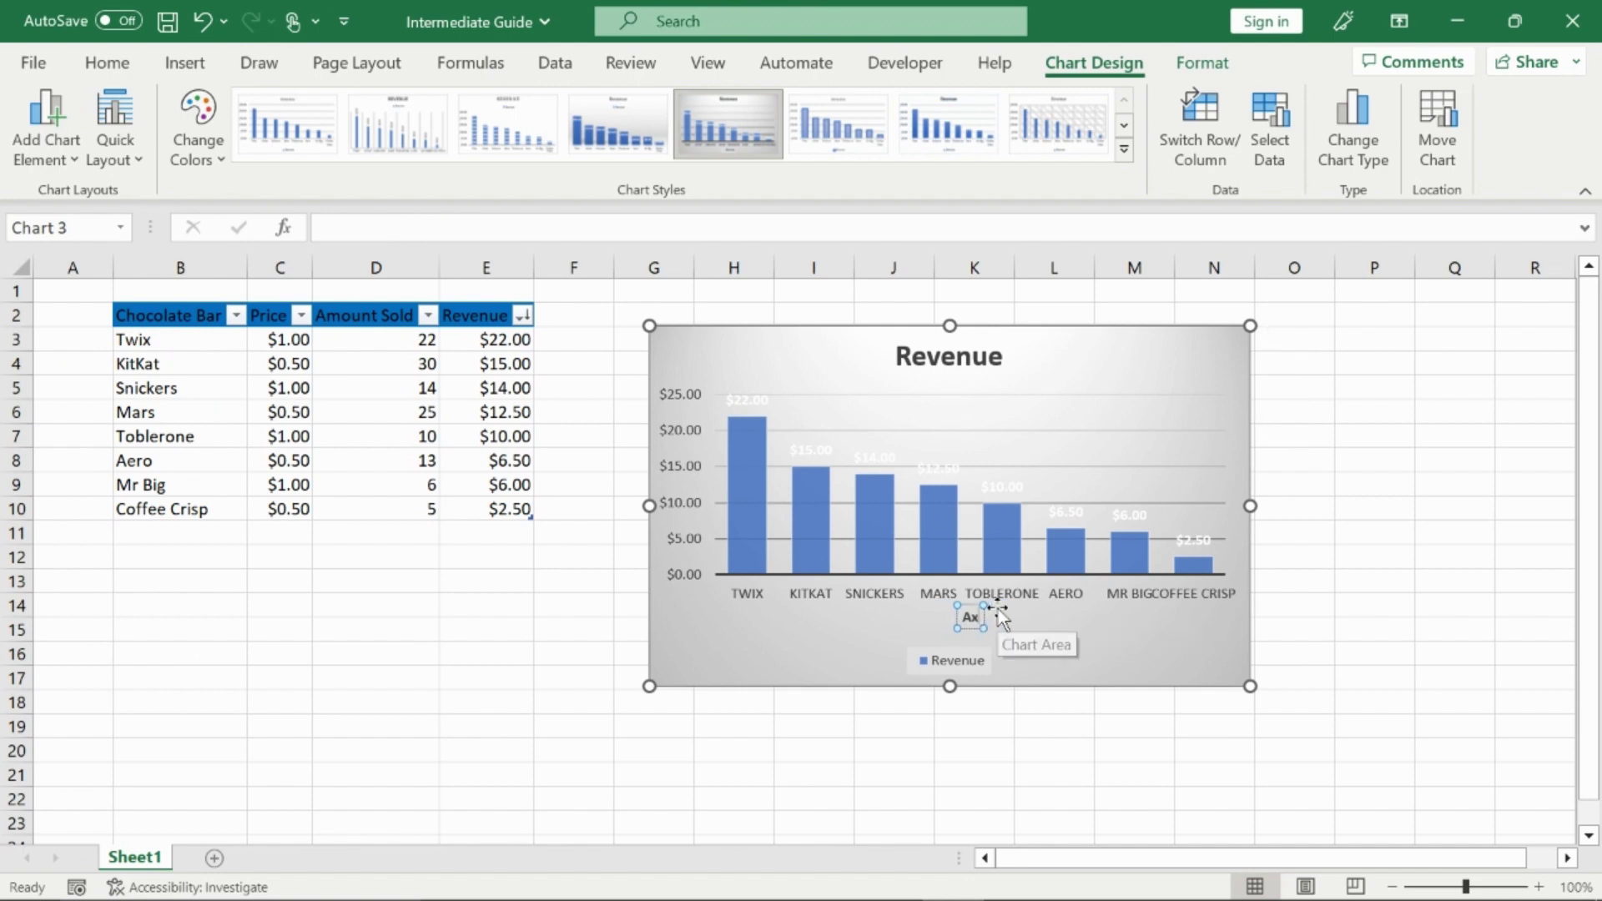
{"action": "type", "text": "Choco"}
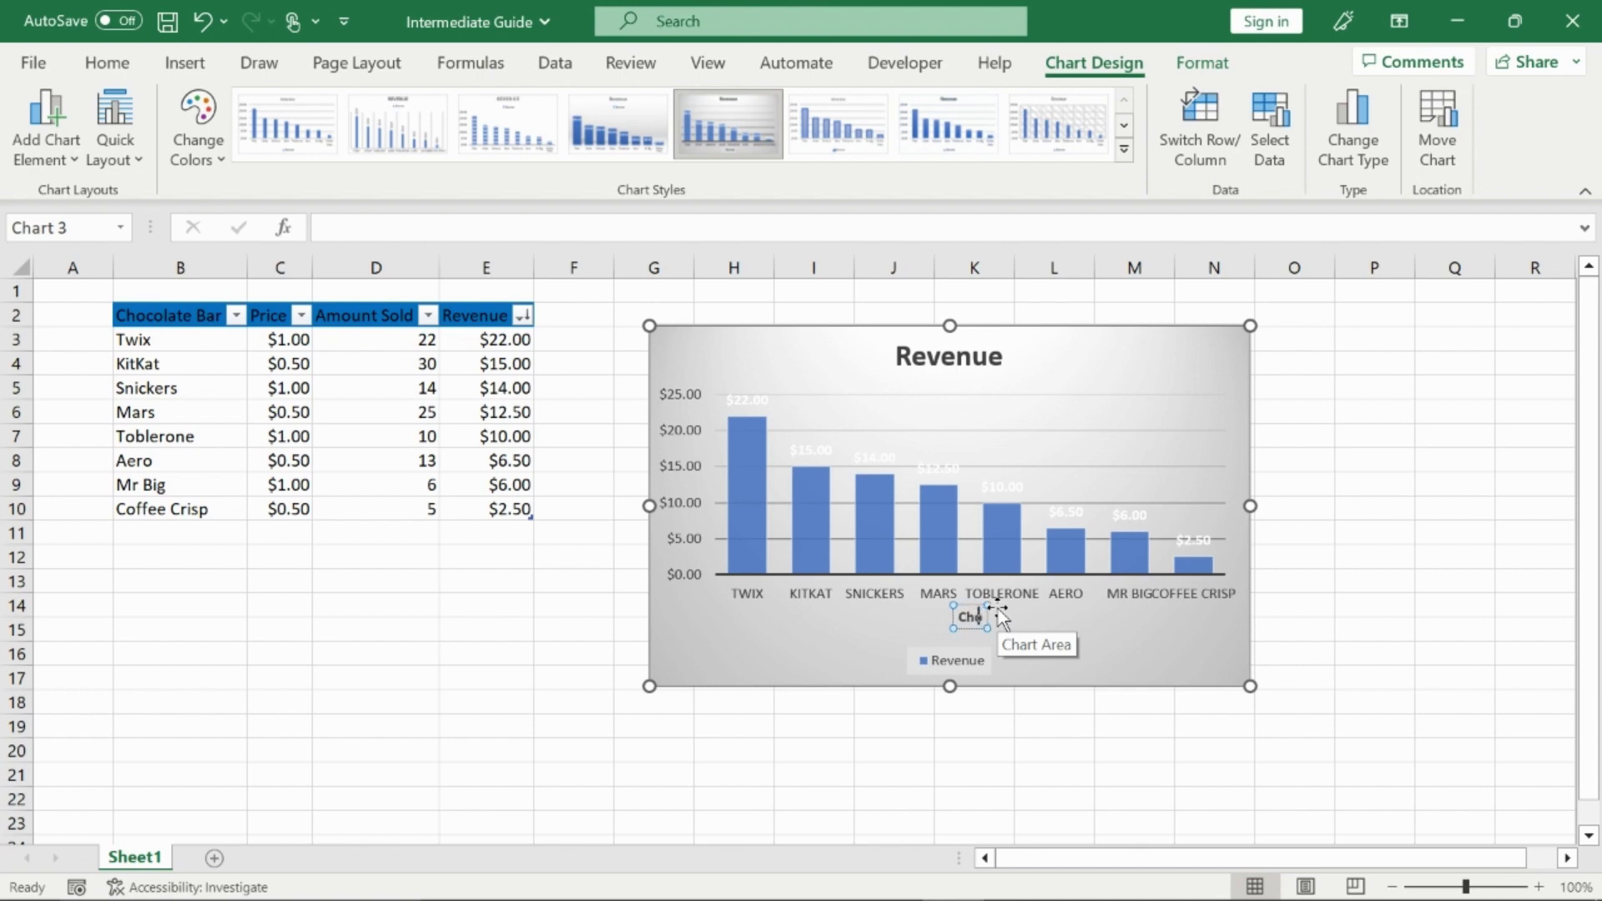
{"action": "type", "text": "late Bar"}
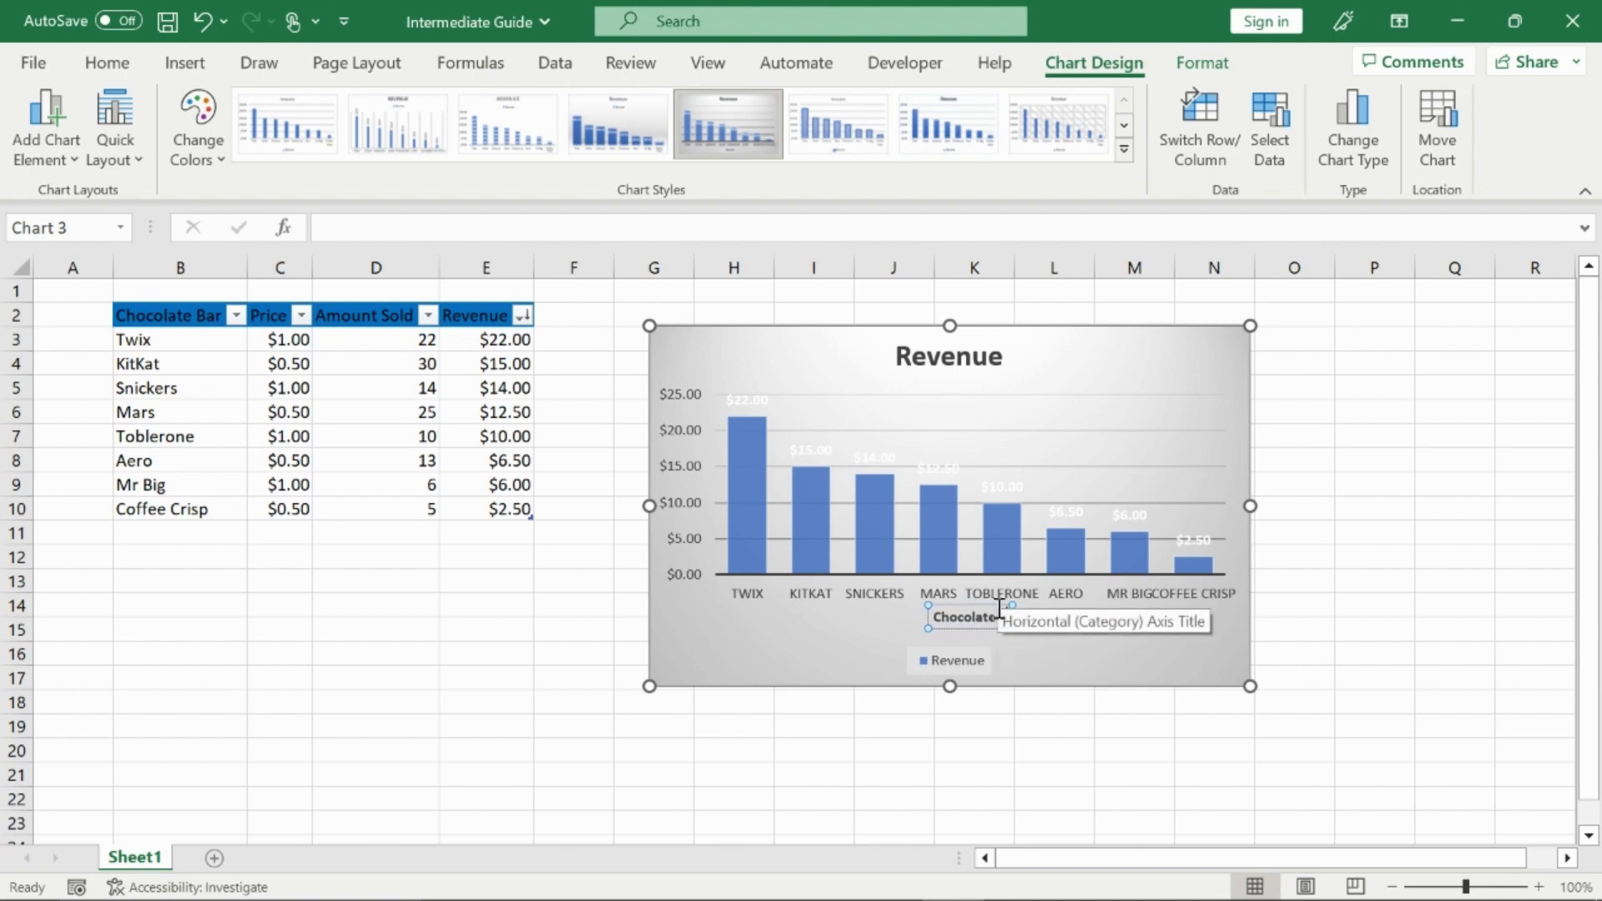
{"action": "type", "text": "s"}
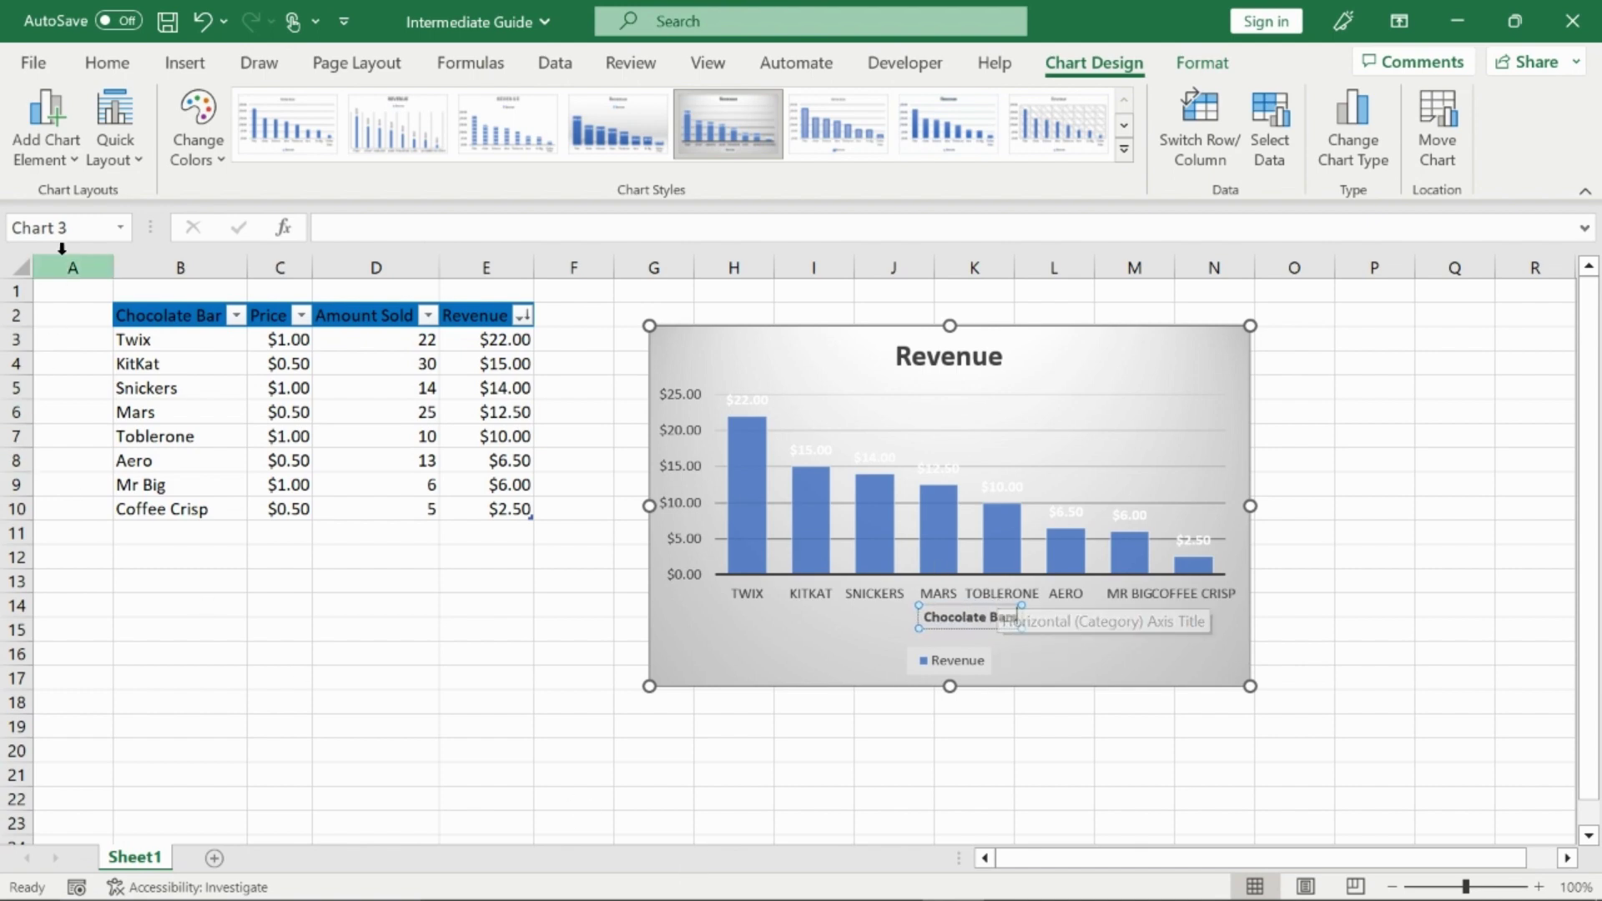
- Add a primary vertical axis title reading 'Revenue'
{"action": "left_click", "coordinate": [67, 136]}
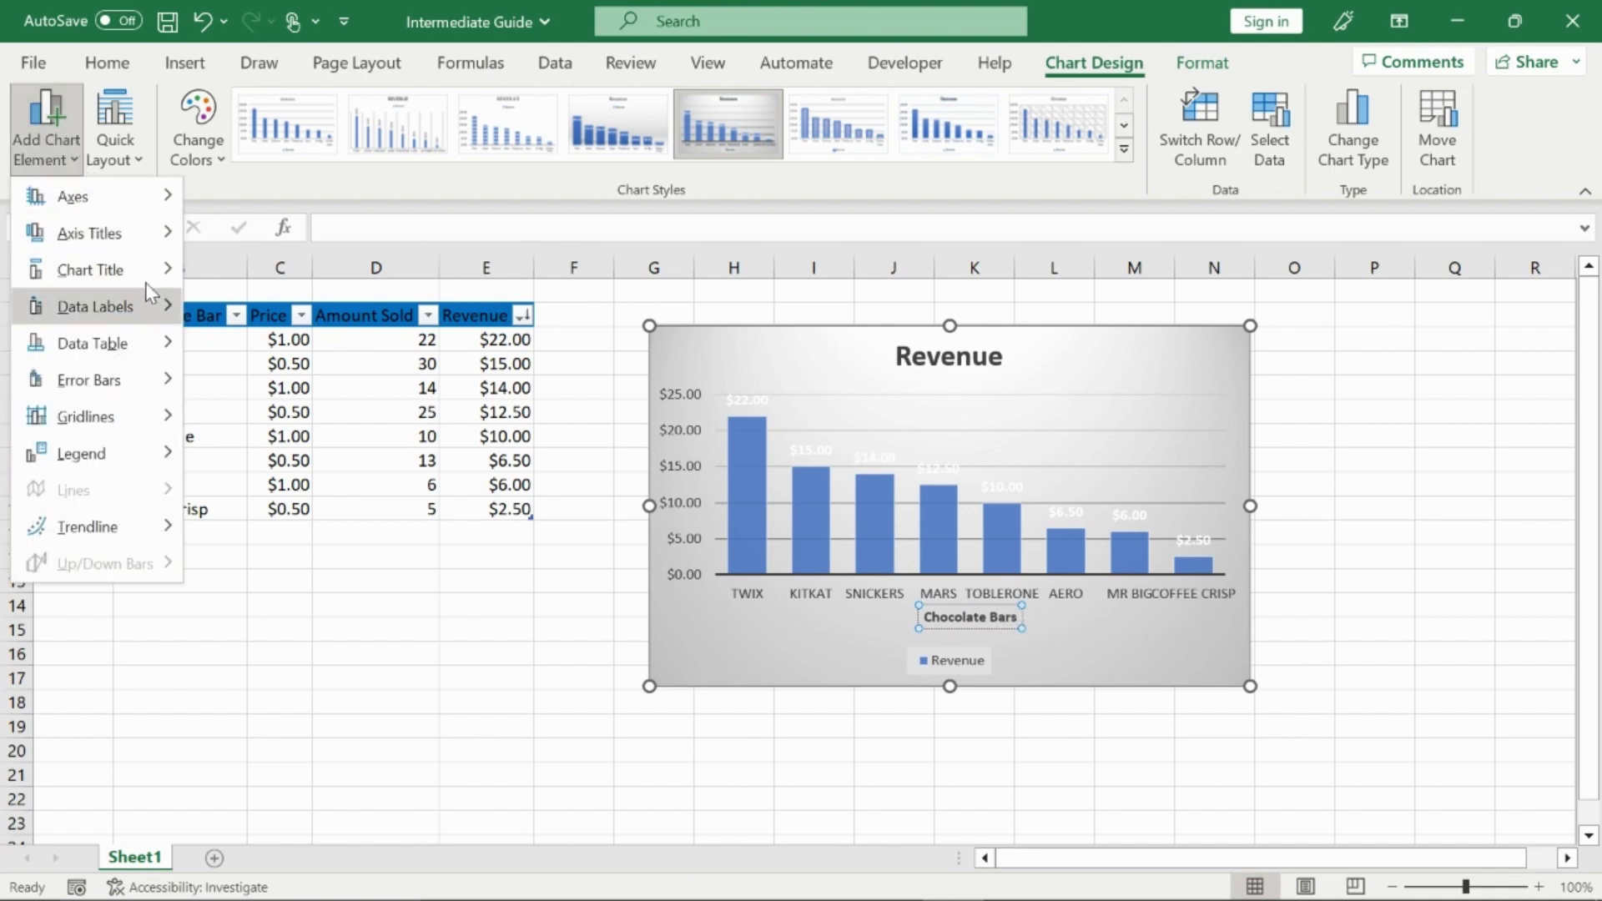
{"action": "mouse_move", "coordinate": [149, 248]}
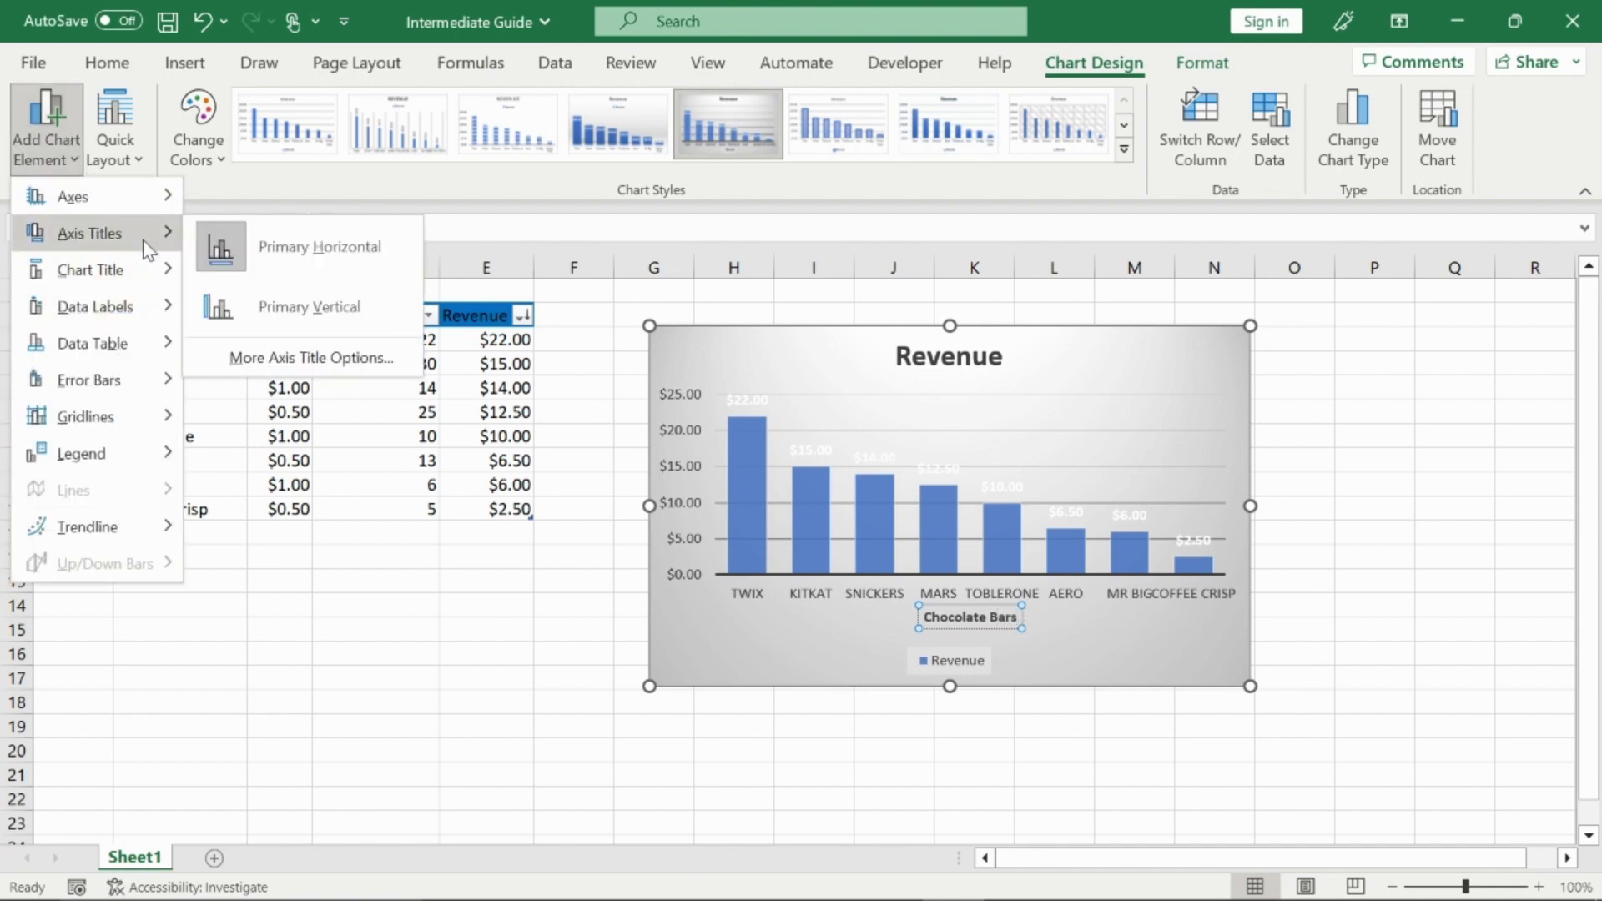
{"action": "left_click", "coordinate": [338, 306]}
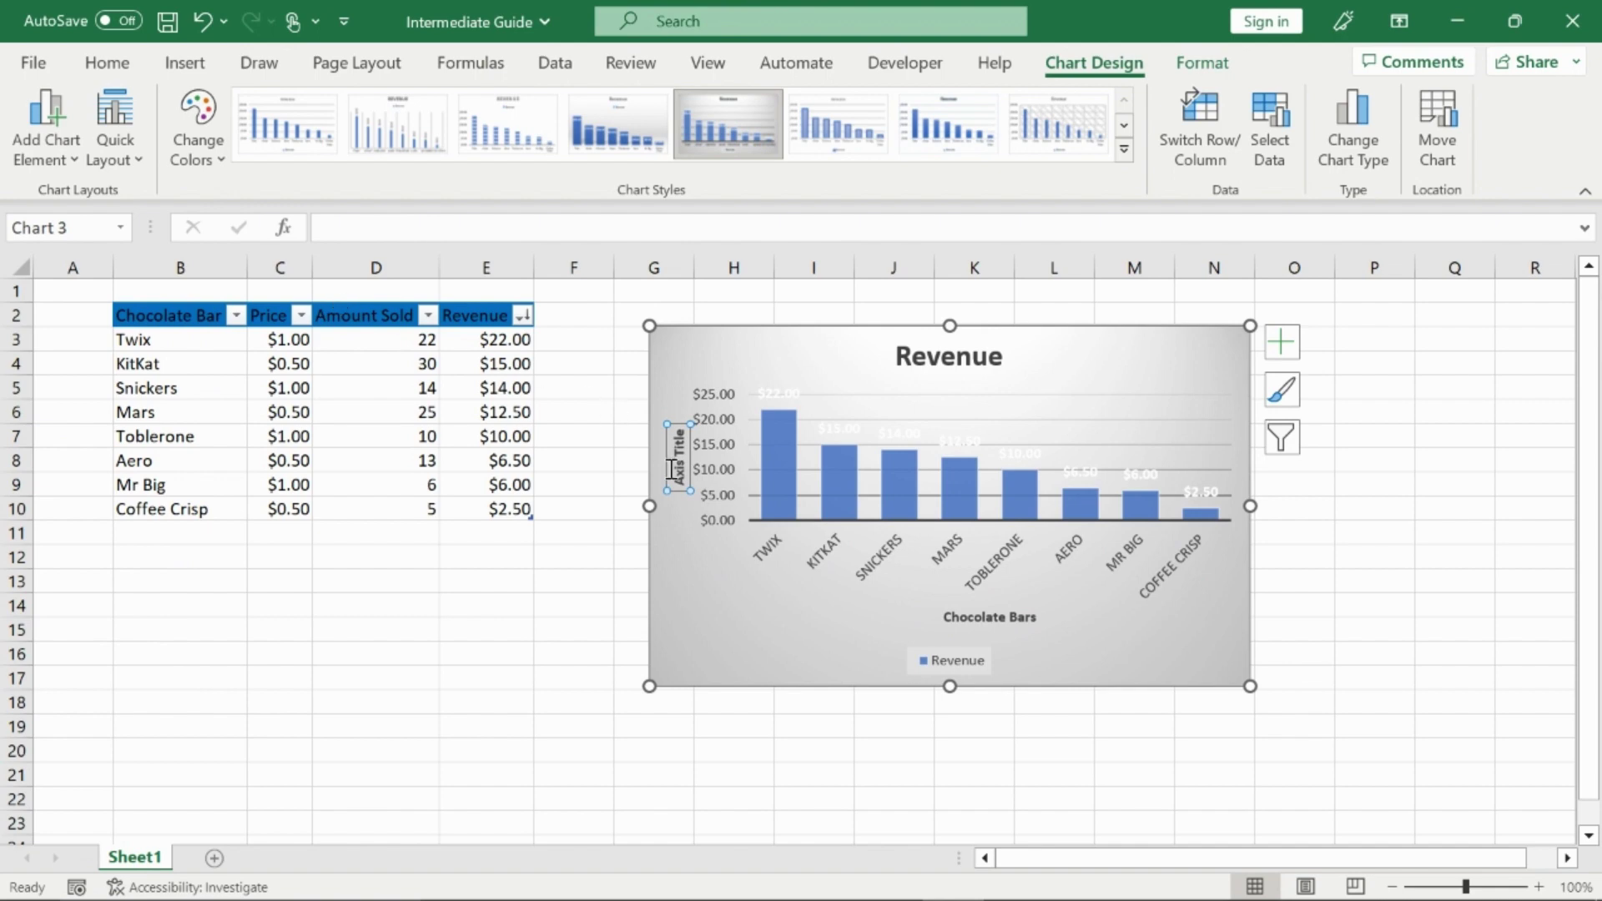
{"action": "left_click_drag", "start_coordinate": [686, 477], "coordinate": [691, 434]}
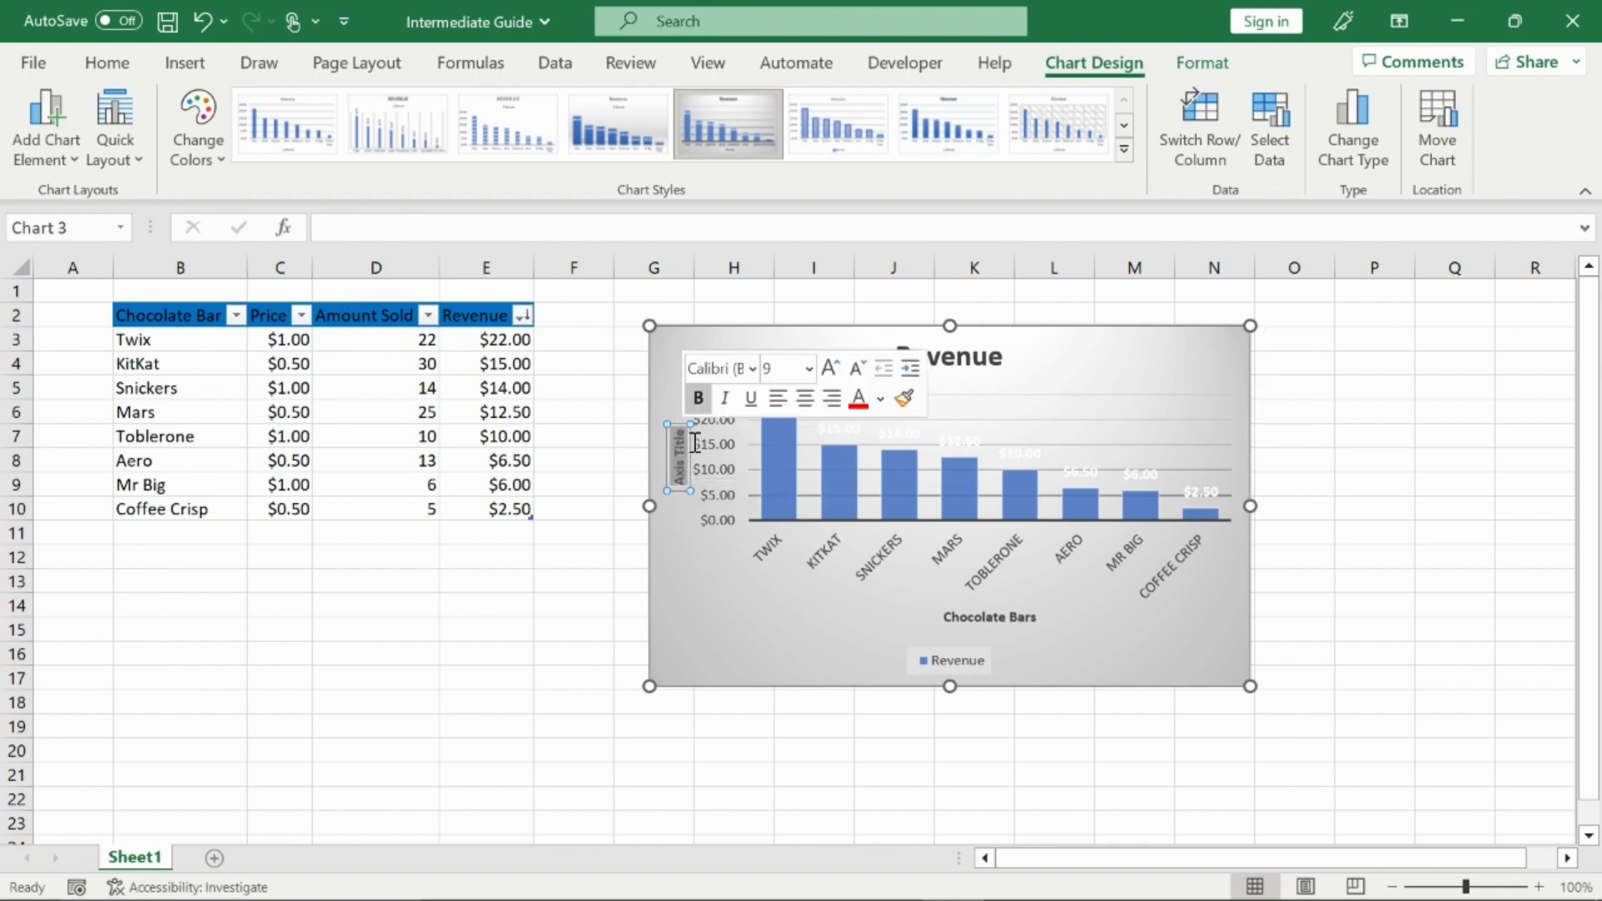
{"action": "key", "text": "Delete"}
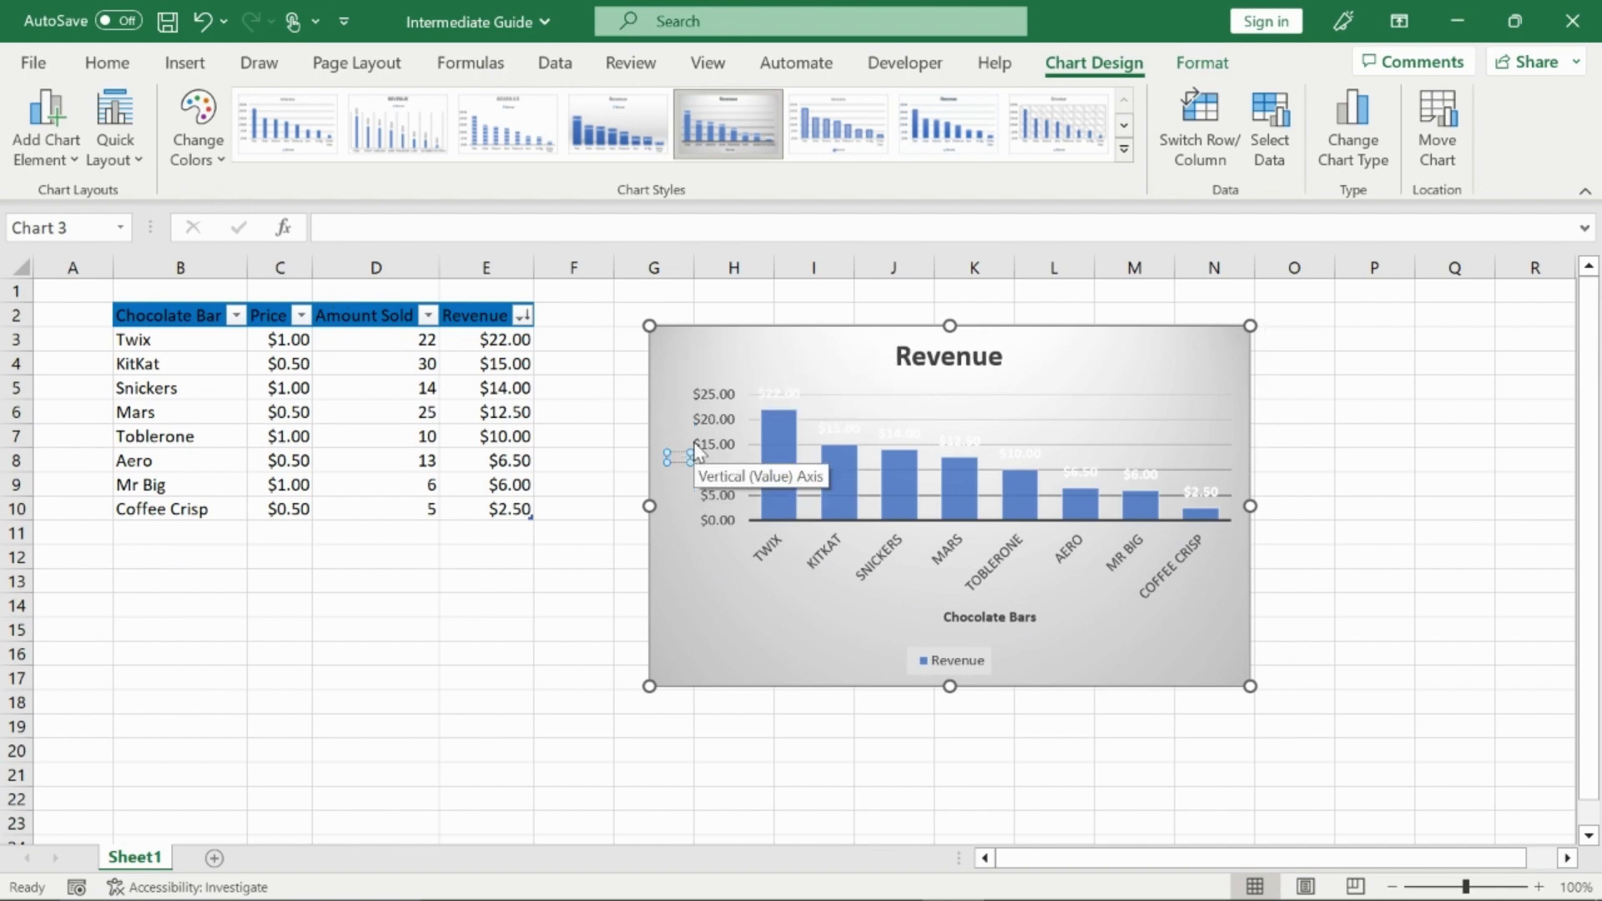
{"action": "type", "text": "Reveunue"}
{"action": "key", "text": "BackSpace"}
{"action": "key", "text": "BackSpace"}
{"action": "key", "text": "BackSpace"}
{"action": "key", "text": "BackSpace"}
{"action": "type", "text": "nue"}
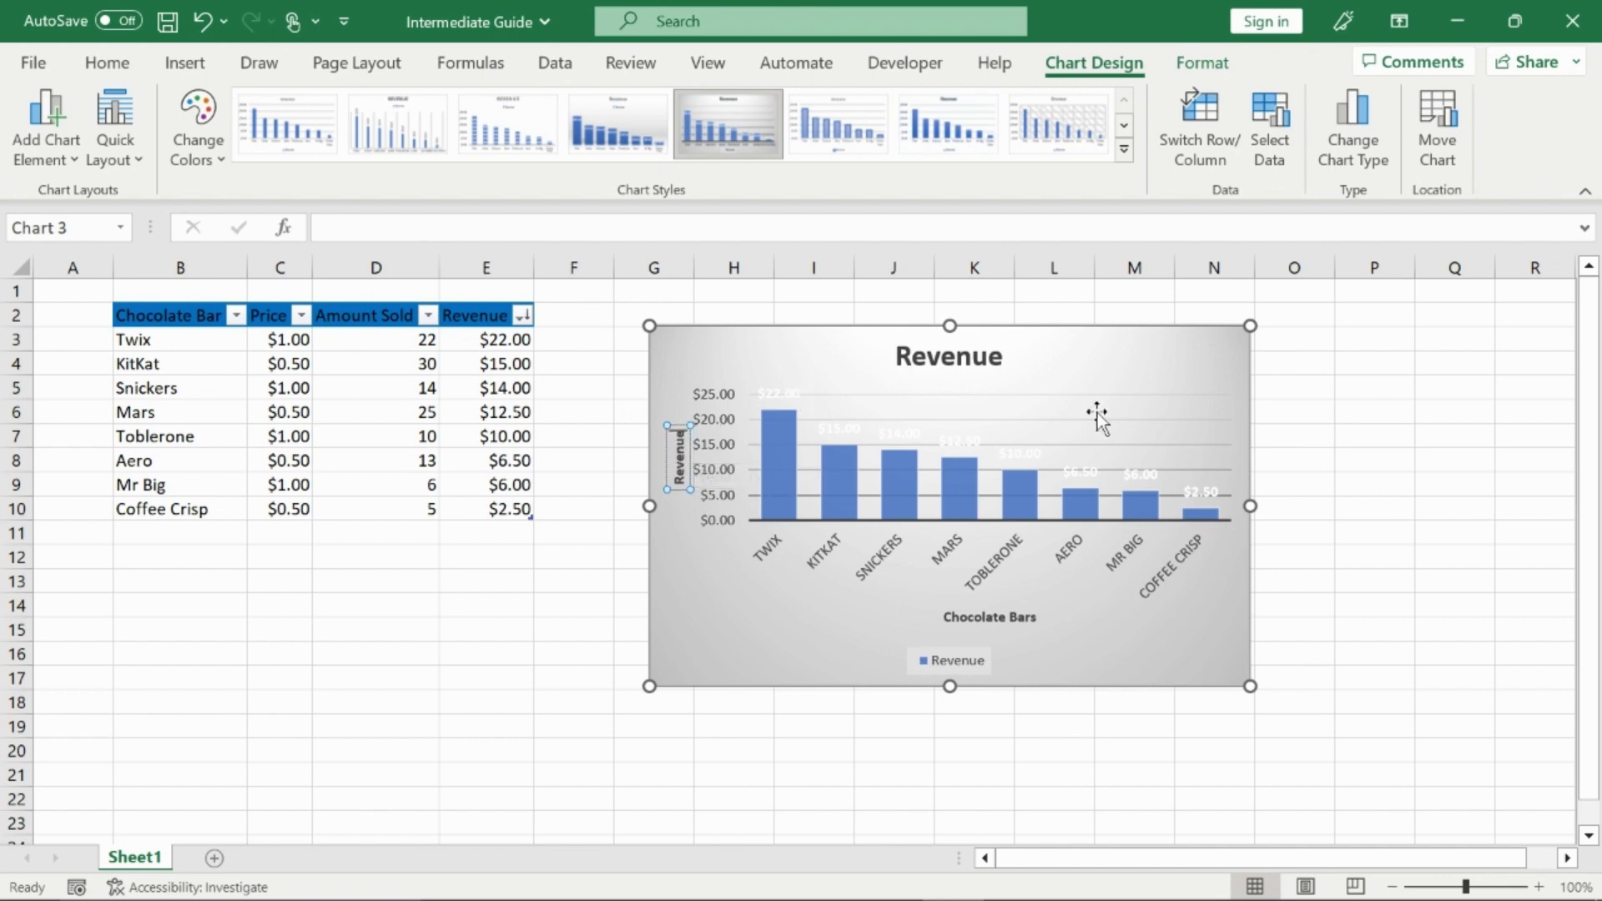
- Change the chart title to 'Revenue of Chocolate Bars'
{"action": "left_click", "coordinate": [987, 358]}
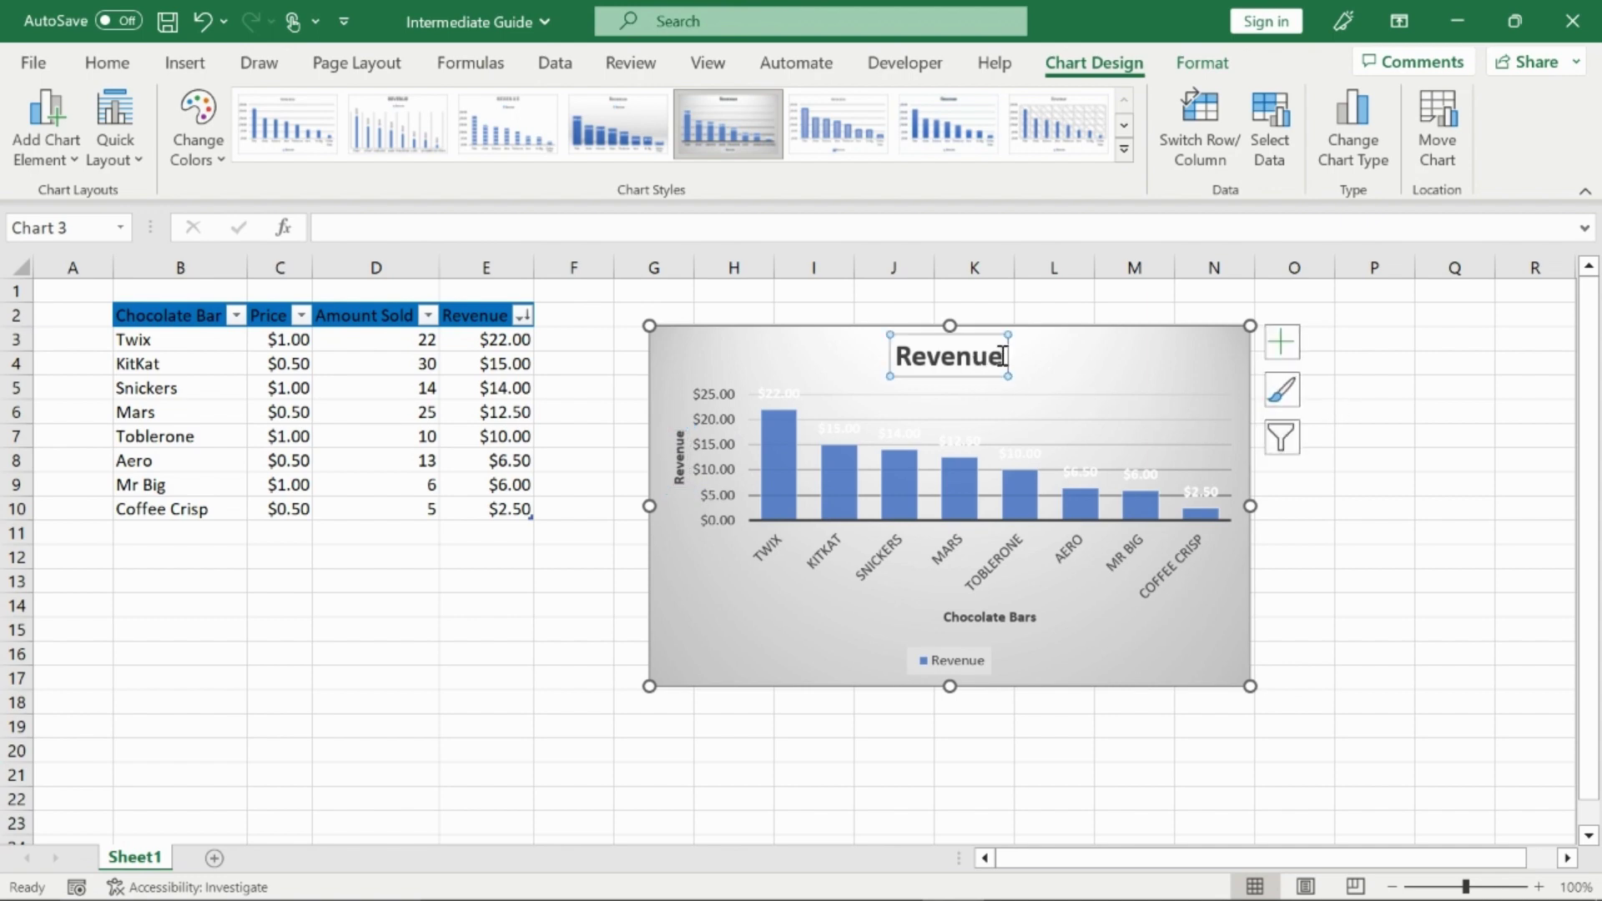
{"action": "left_click", "coordinate": [1003, 357]}
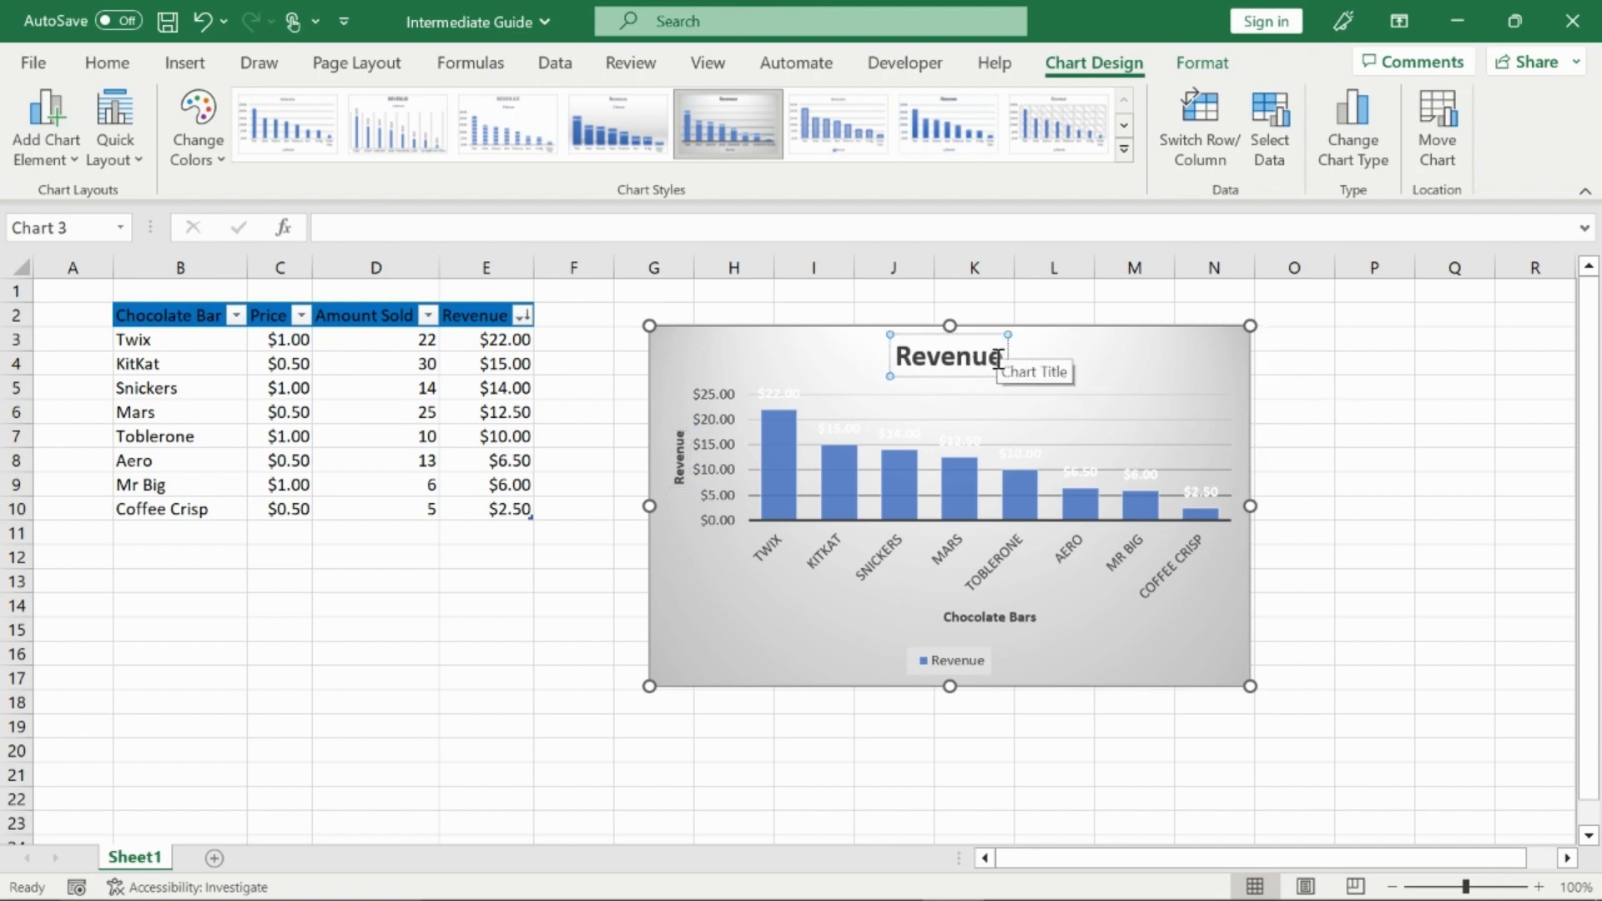
{"action": "type", "text": "of Ch"}
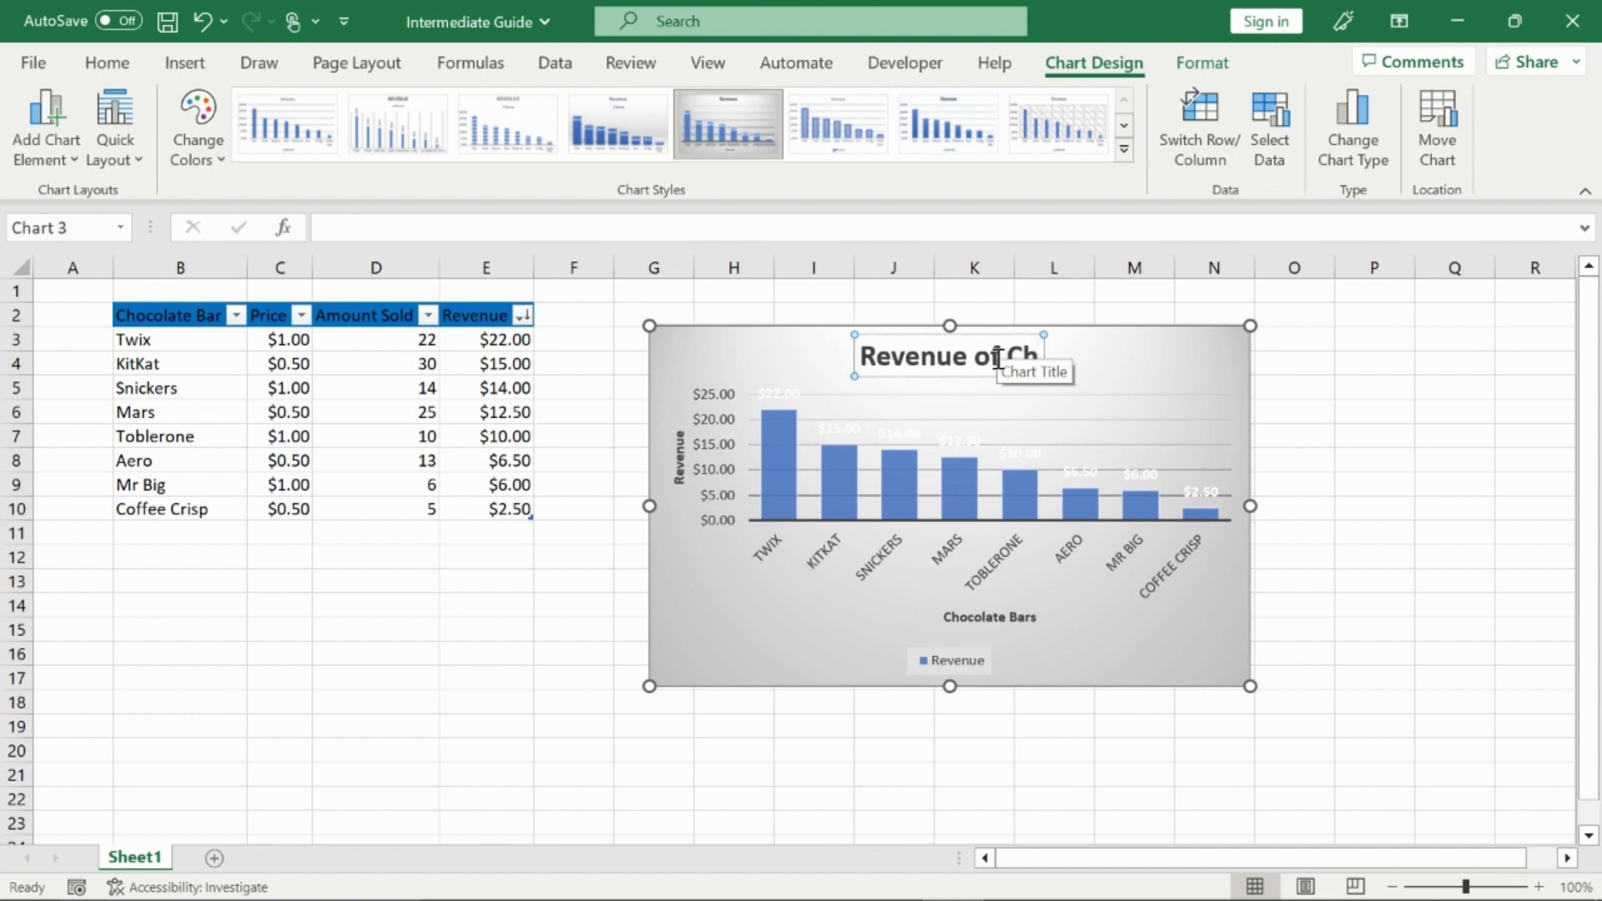
{"action": "type", "text": "ocolate Bars"}
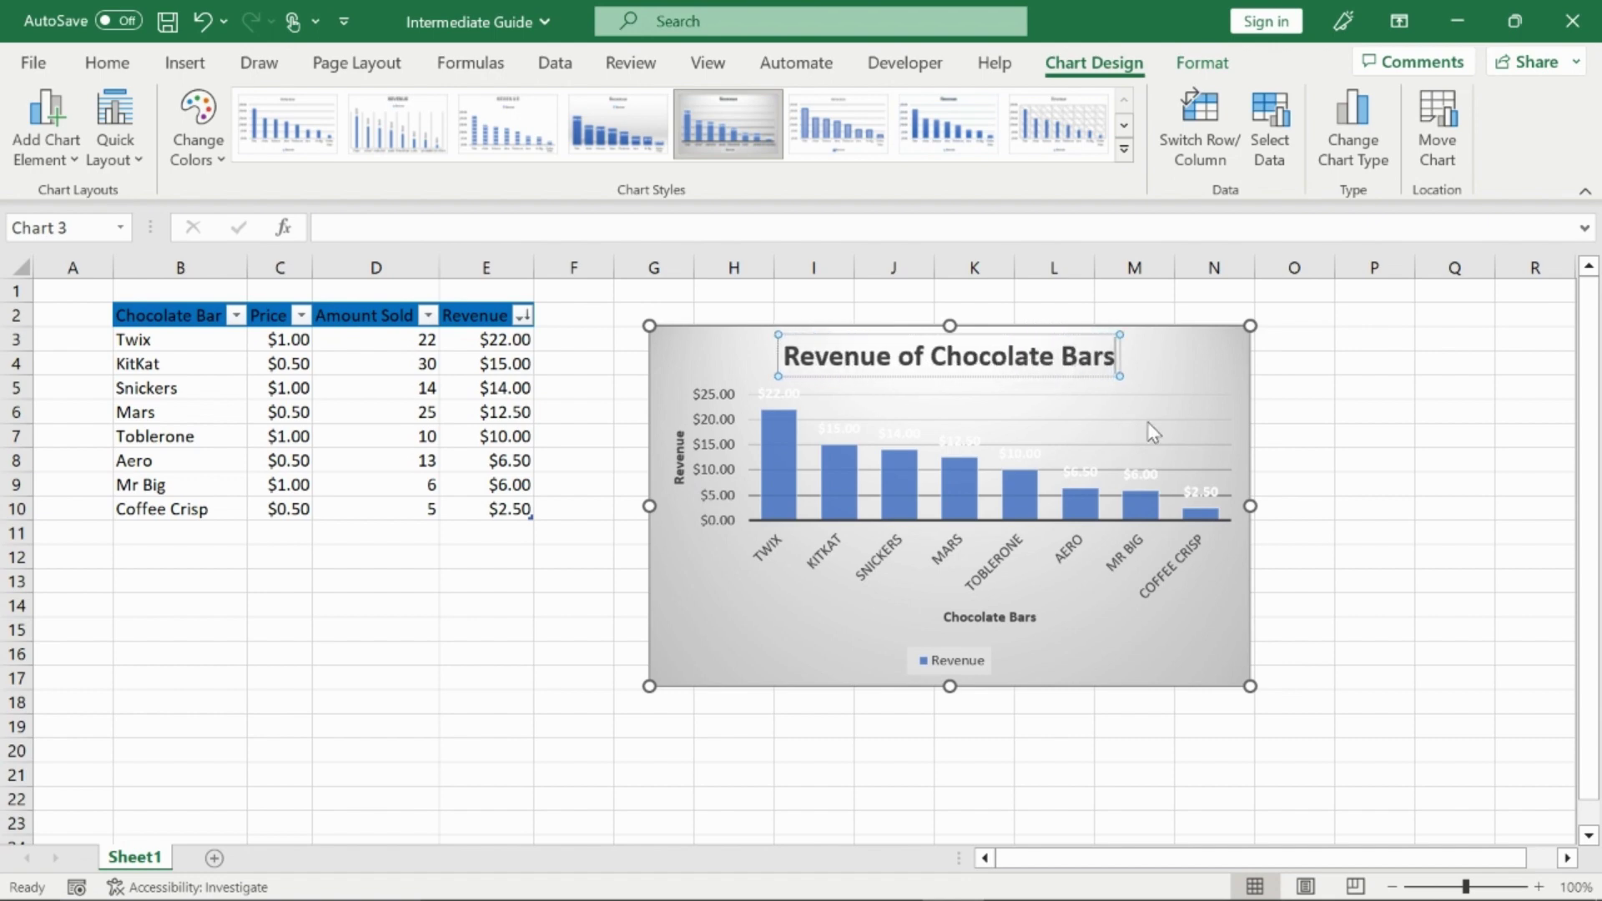
{"action": "left_click", "coordinate": [1379, 390]}
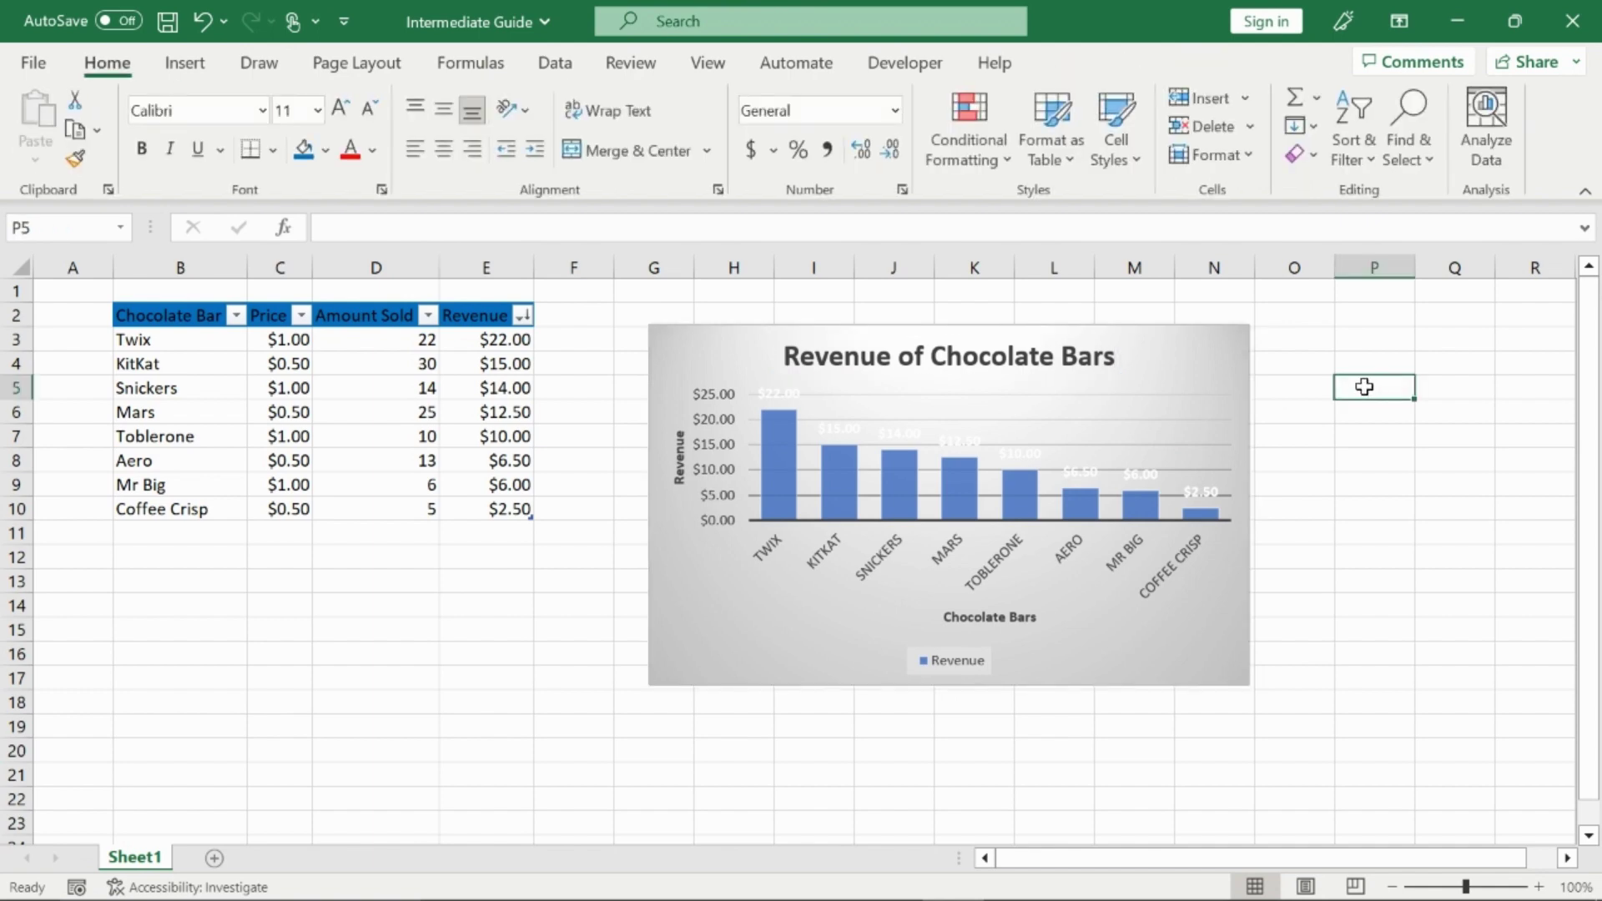
{"action": "left_click", "coordinate": [1171, 365]}
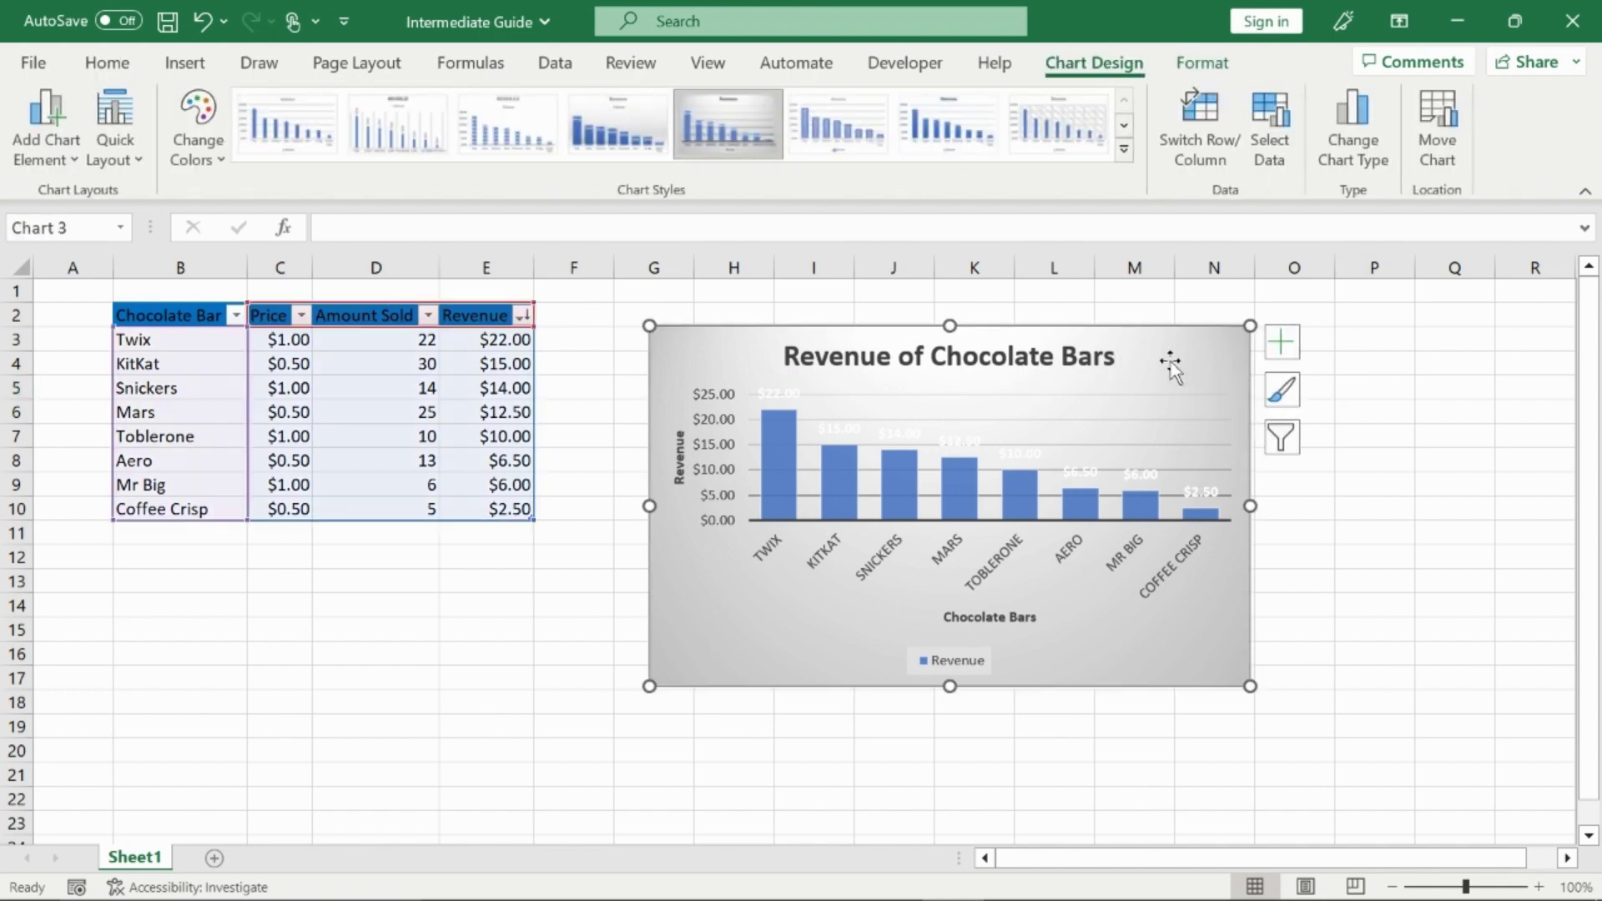
- Review the Format Chart Area fill, border, effects, size and text settings, then close it unchanged
{"action": "right_click", "coordinate": [1171, 360]}
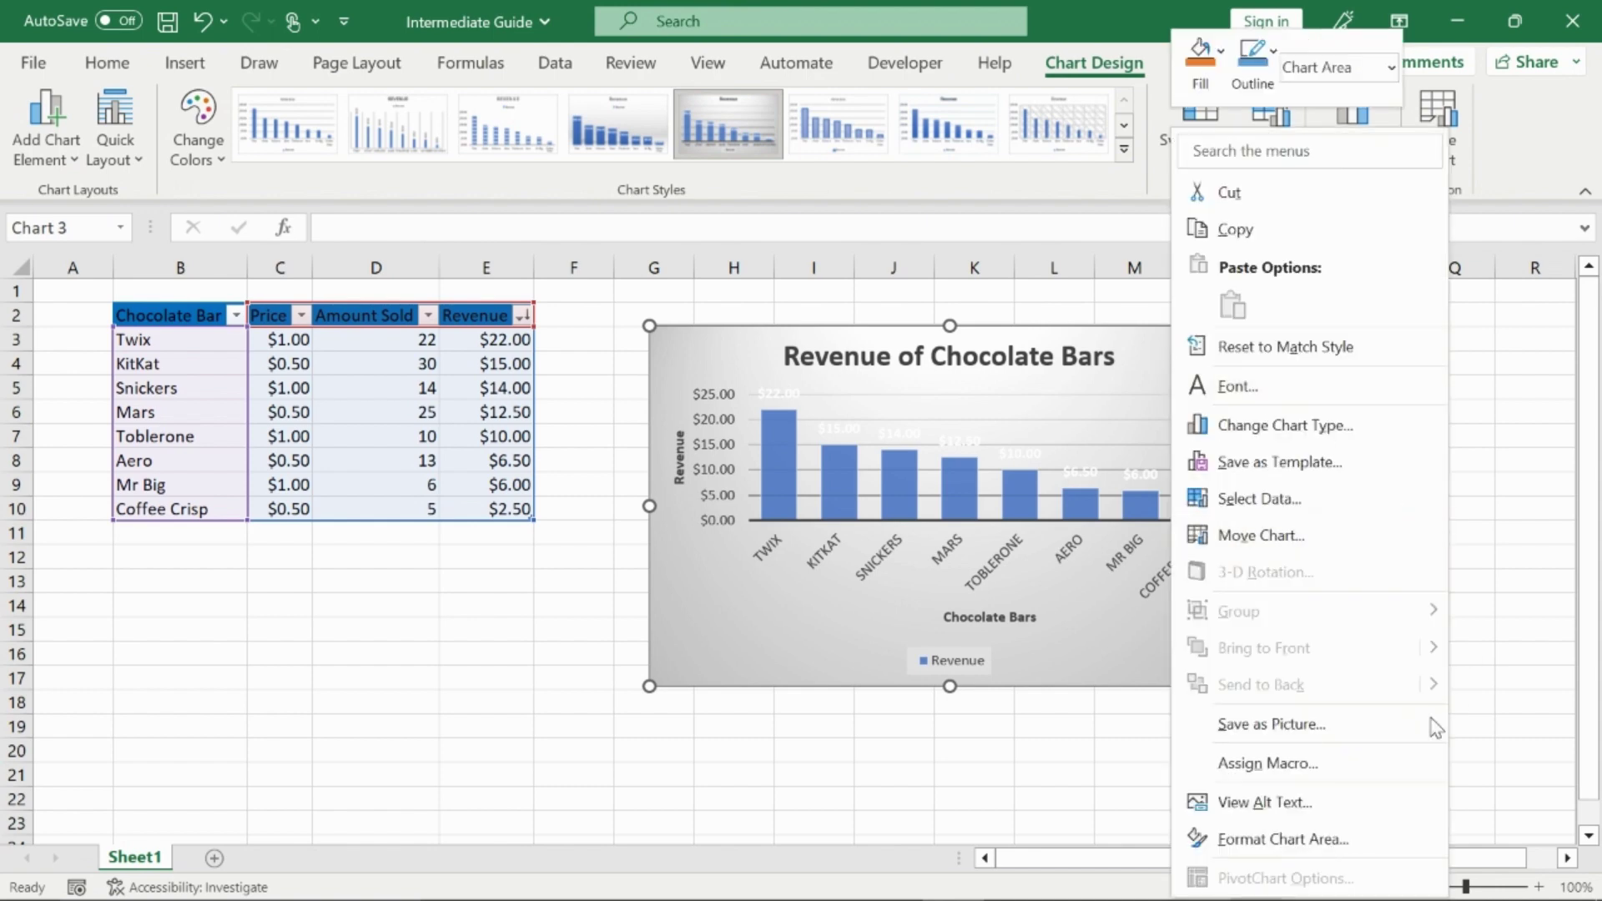
{"action": "left_click", "coordinate": [1355, 838]}
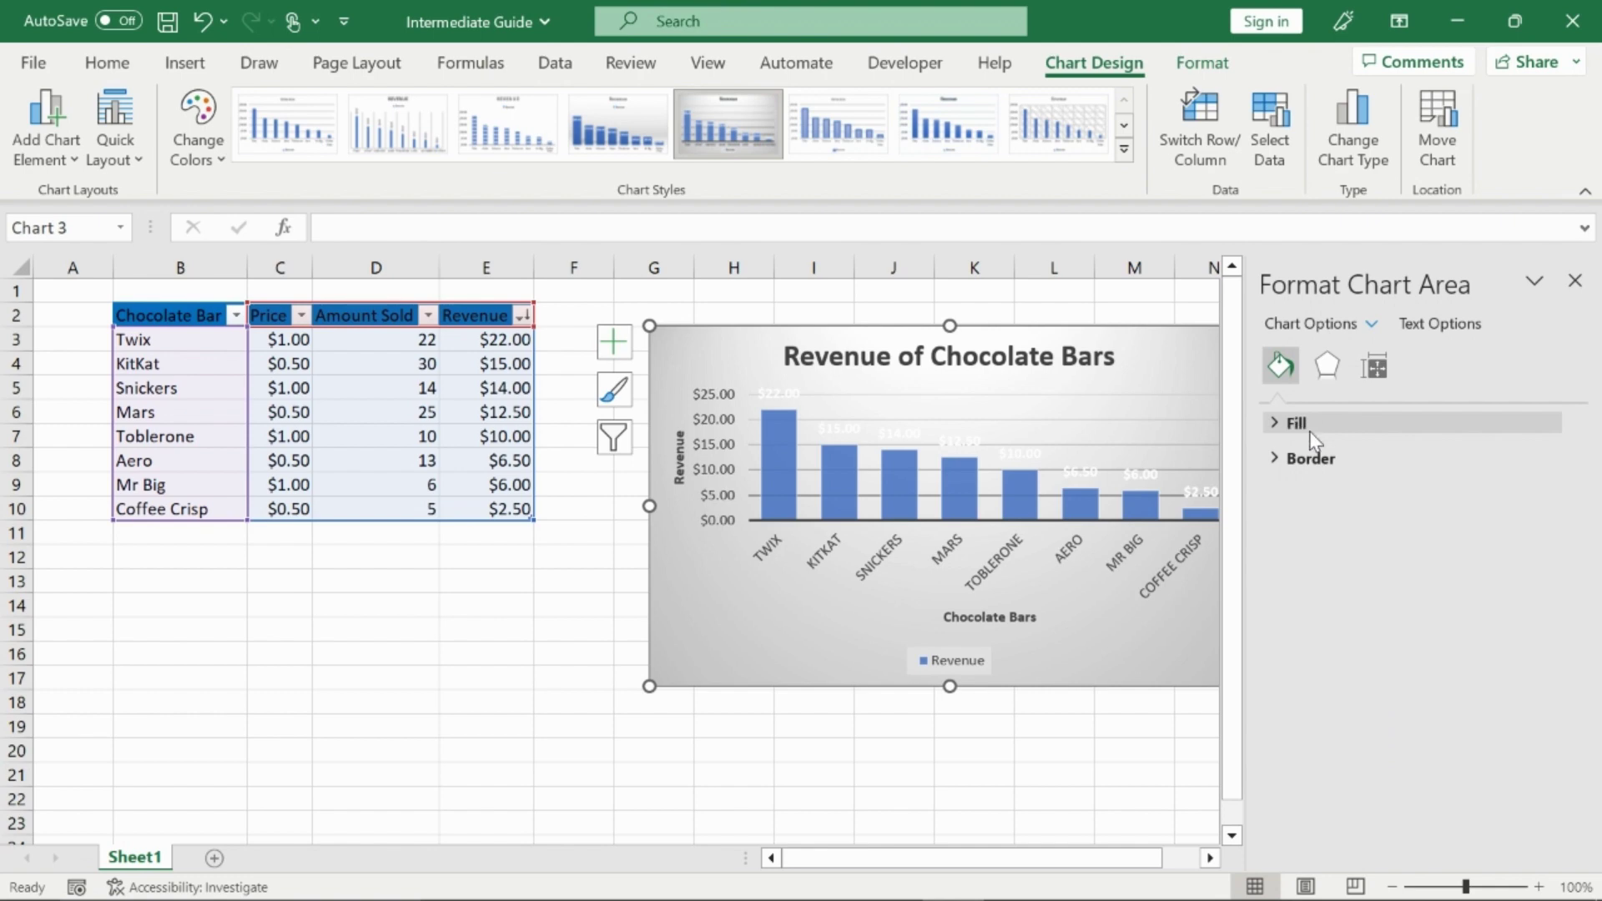
{"action": "left_click", "coordinate": [1278, 423]}
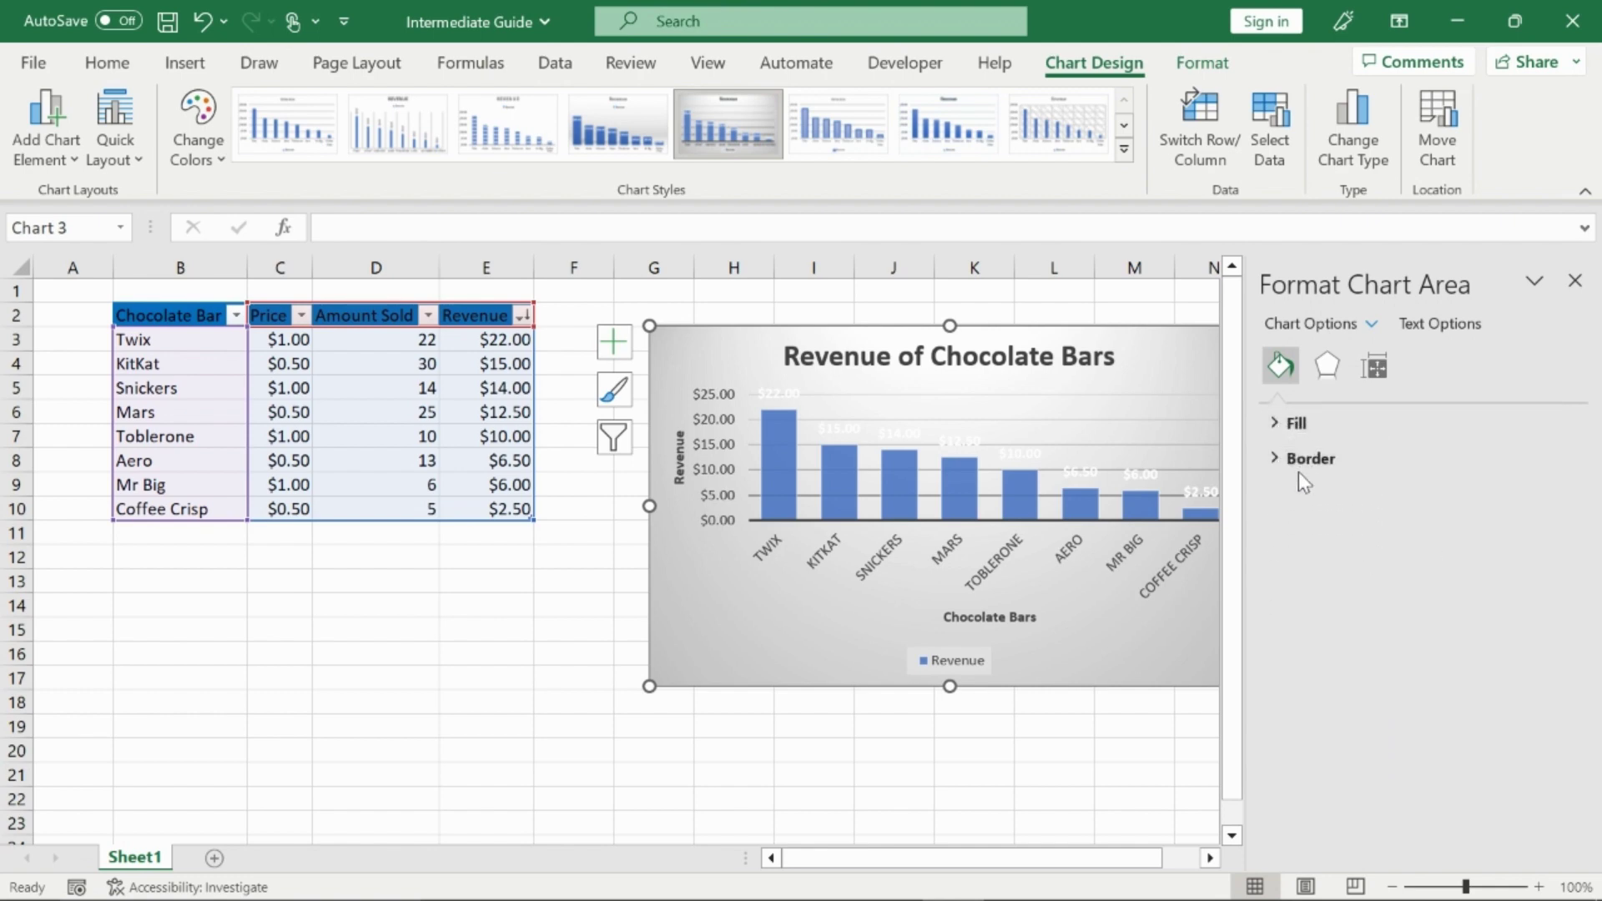
{"action": "left_click", "coordinate": [1295, 458]}
{"action": "left_click", "coordinate": [1295, 457]}
{"action": "left_click", "coordinate": [1327, 366]}
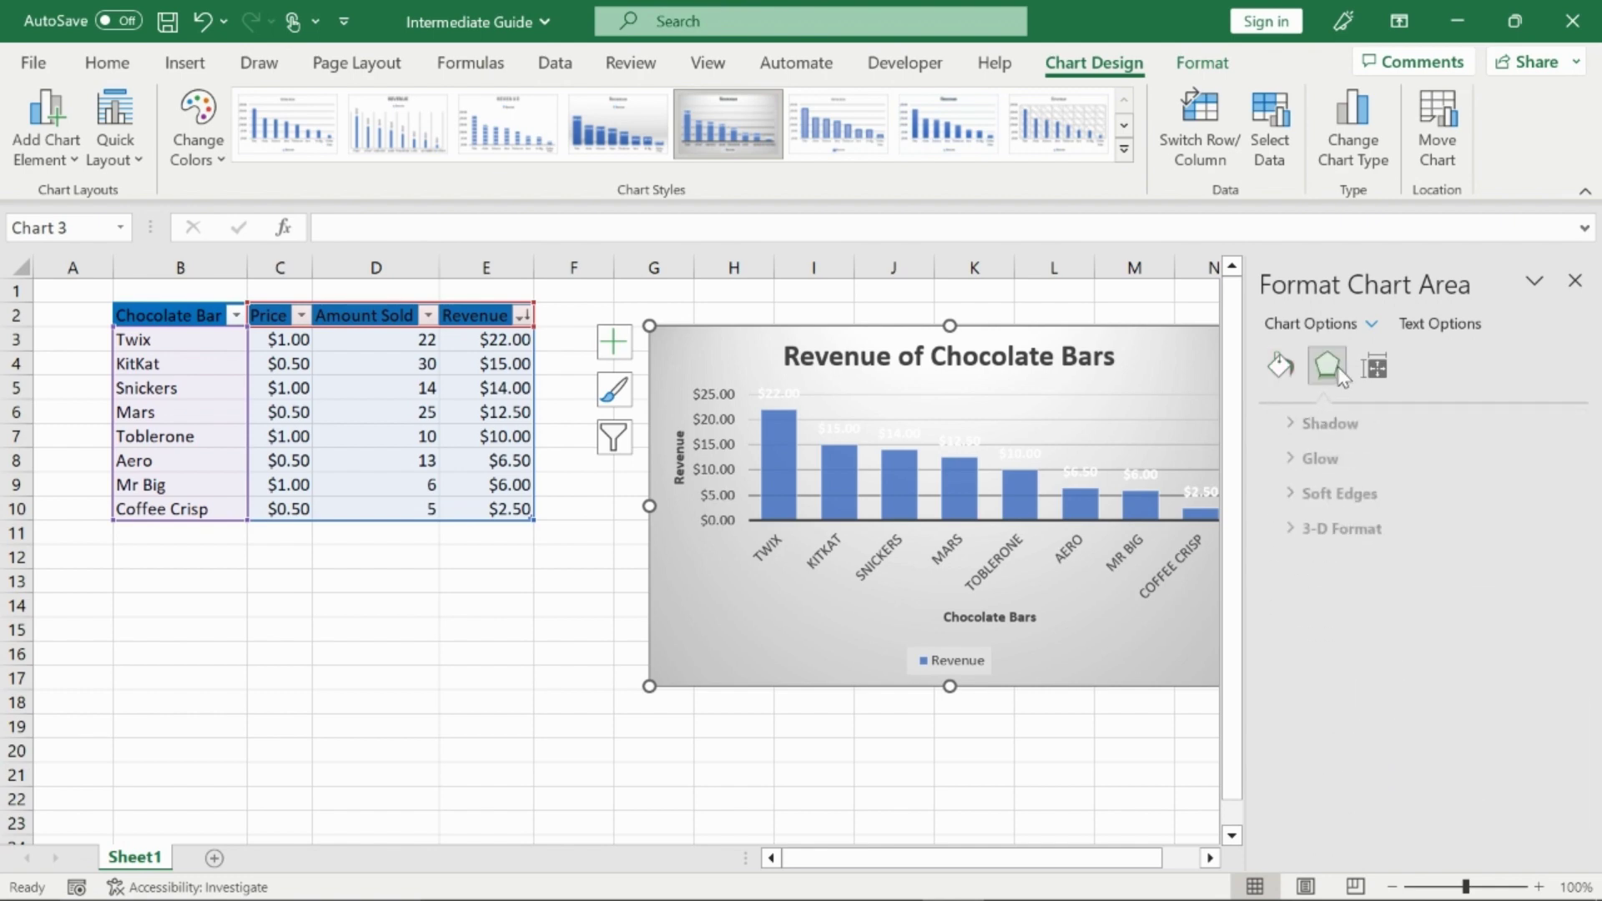
{"action": "left_click", "coordinate": [1374, 366]}
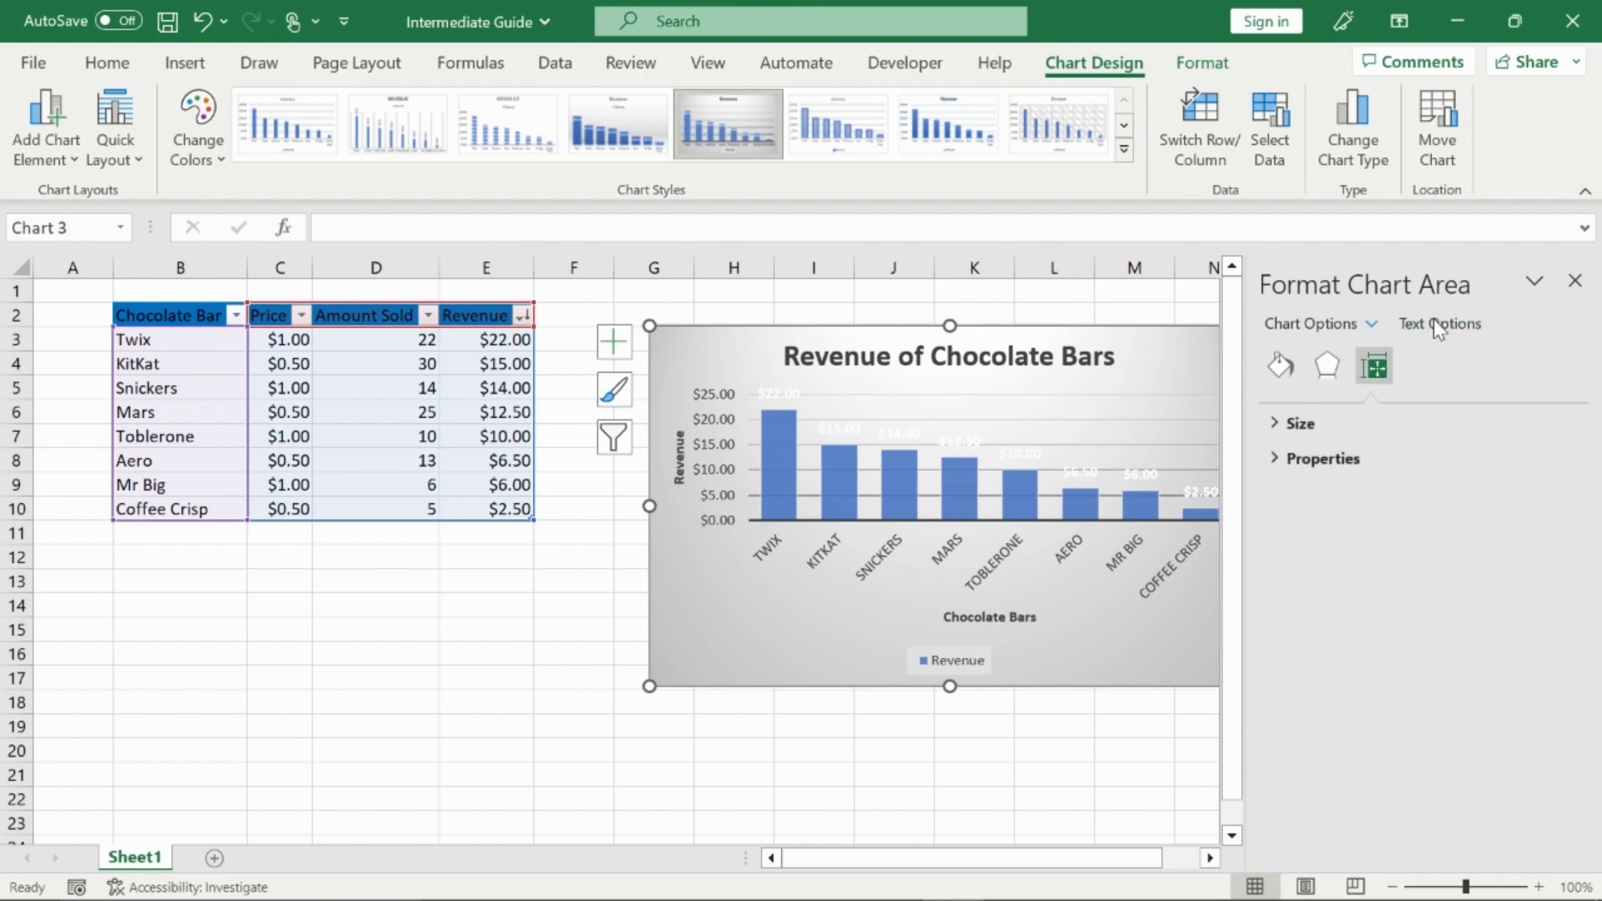
{"action": "left_click", "coordinate": [1433, 323]}
{"action": "left_click", "coordinate": [1331, 426]}
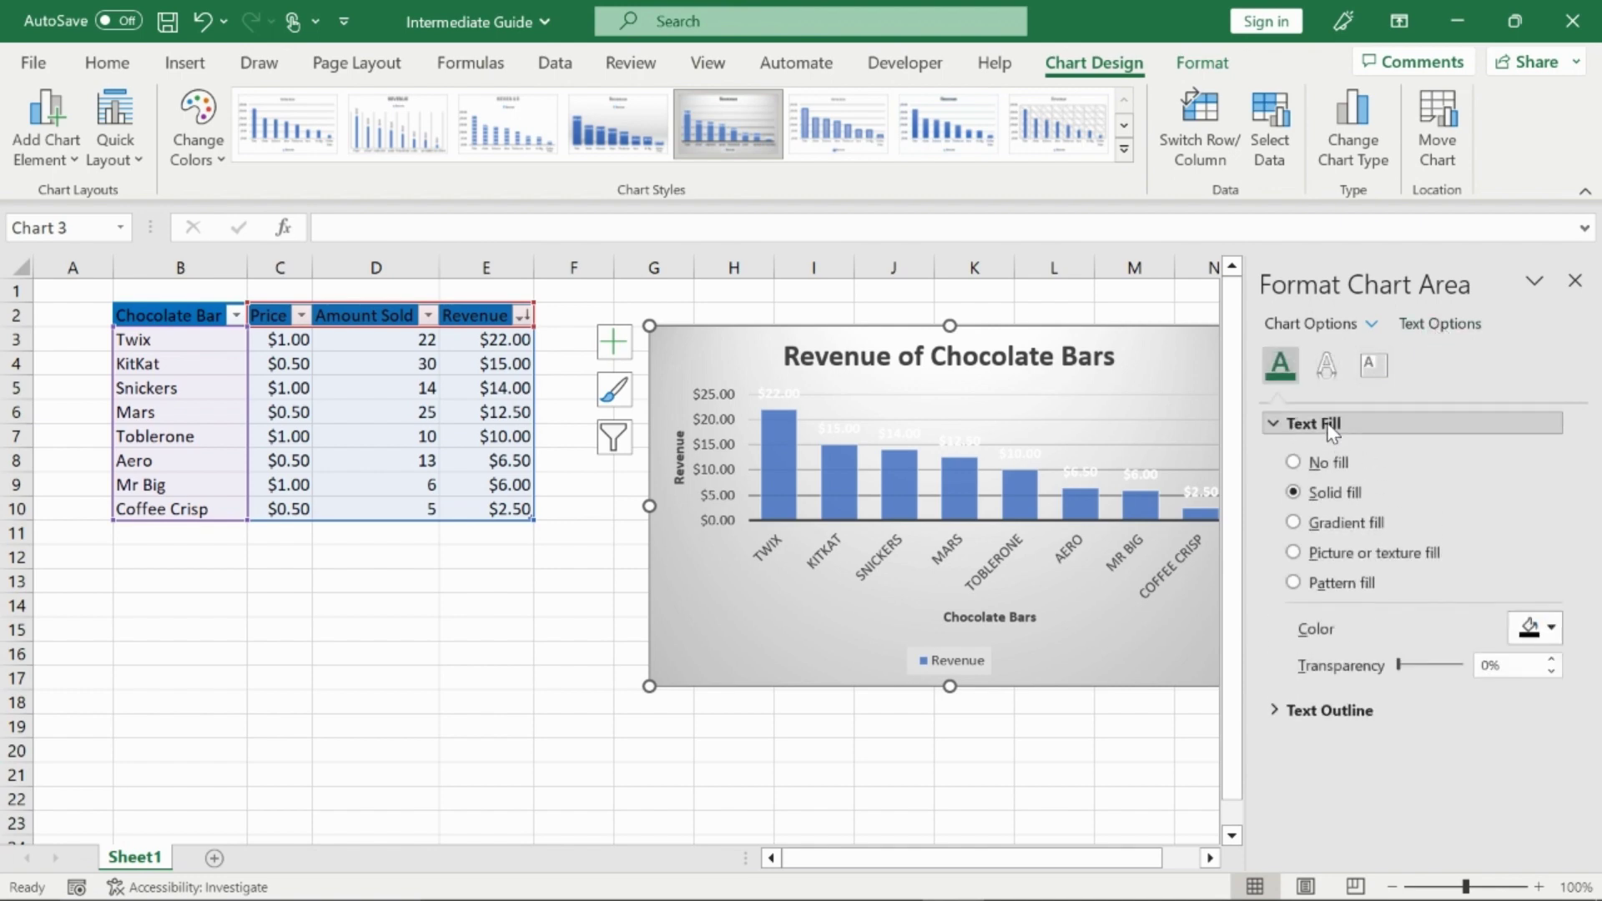
{"action": "left_click", "coordinate": [1327, 365]}
{"action": "left_click", "coordinate": [1375, 366]}
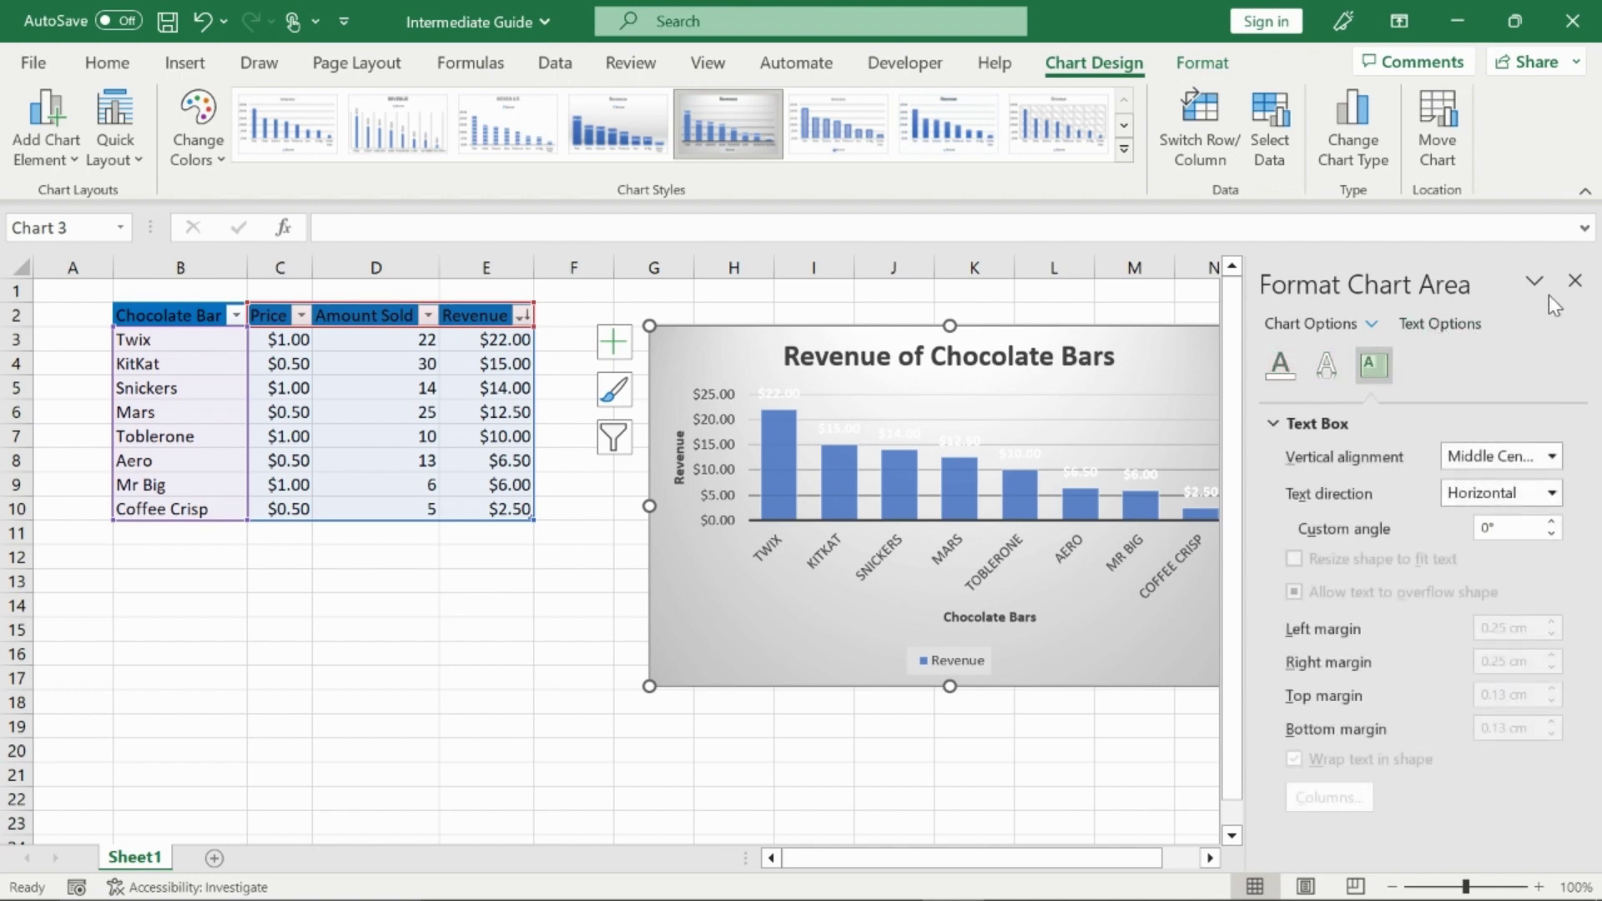
{"action": "left_click", "coordinate": [1574, 280]}
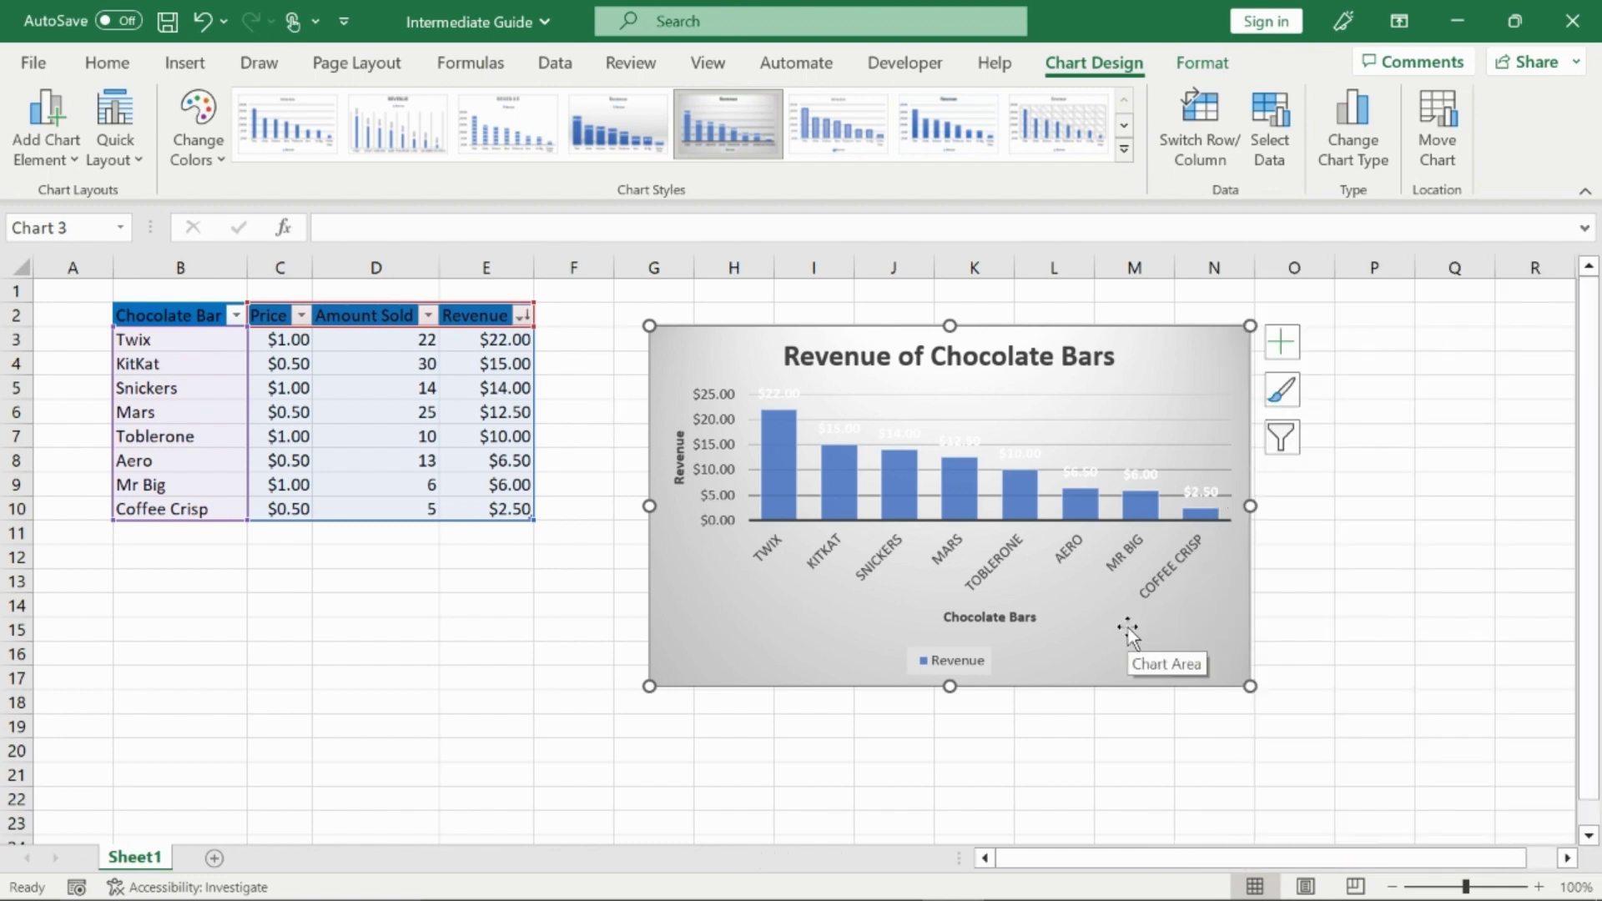
{"action": "left_click", "coordinate": [731, 503]}
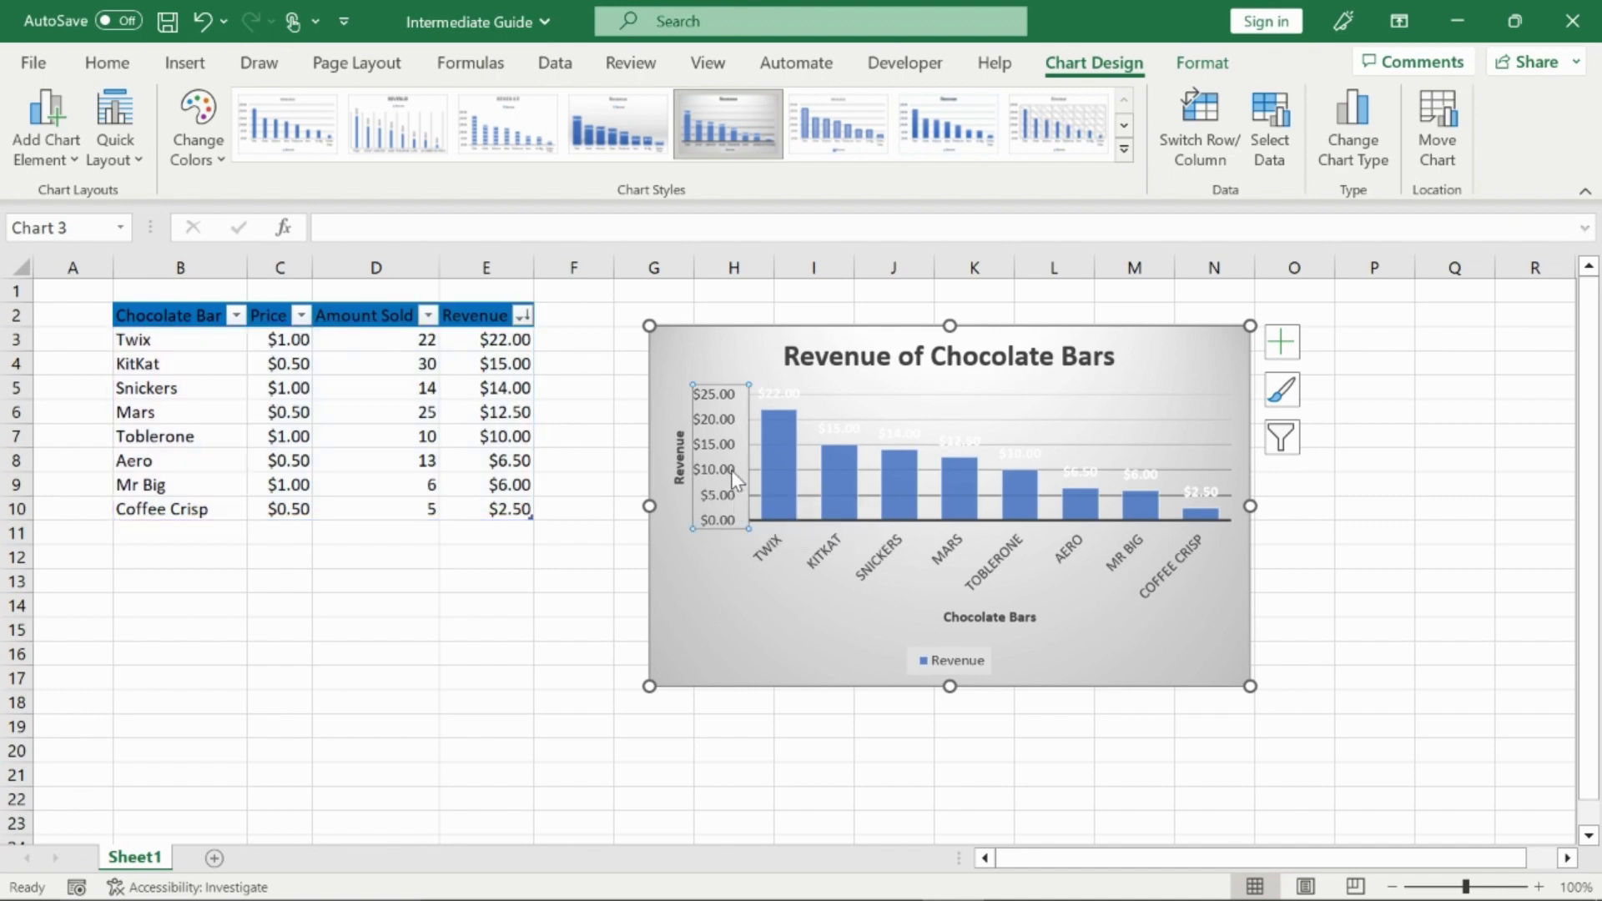
{"action": "right_click", "coordinate": [731, 476]}
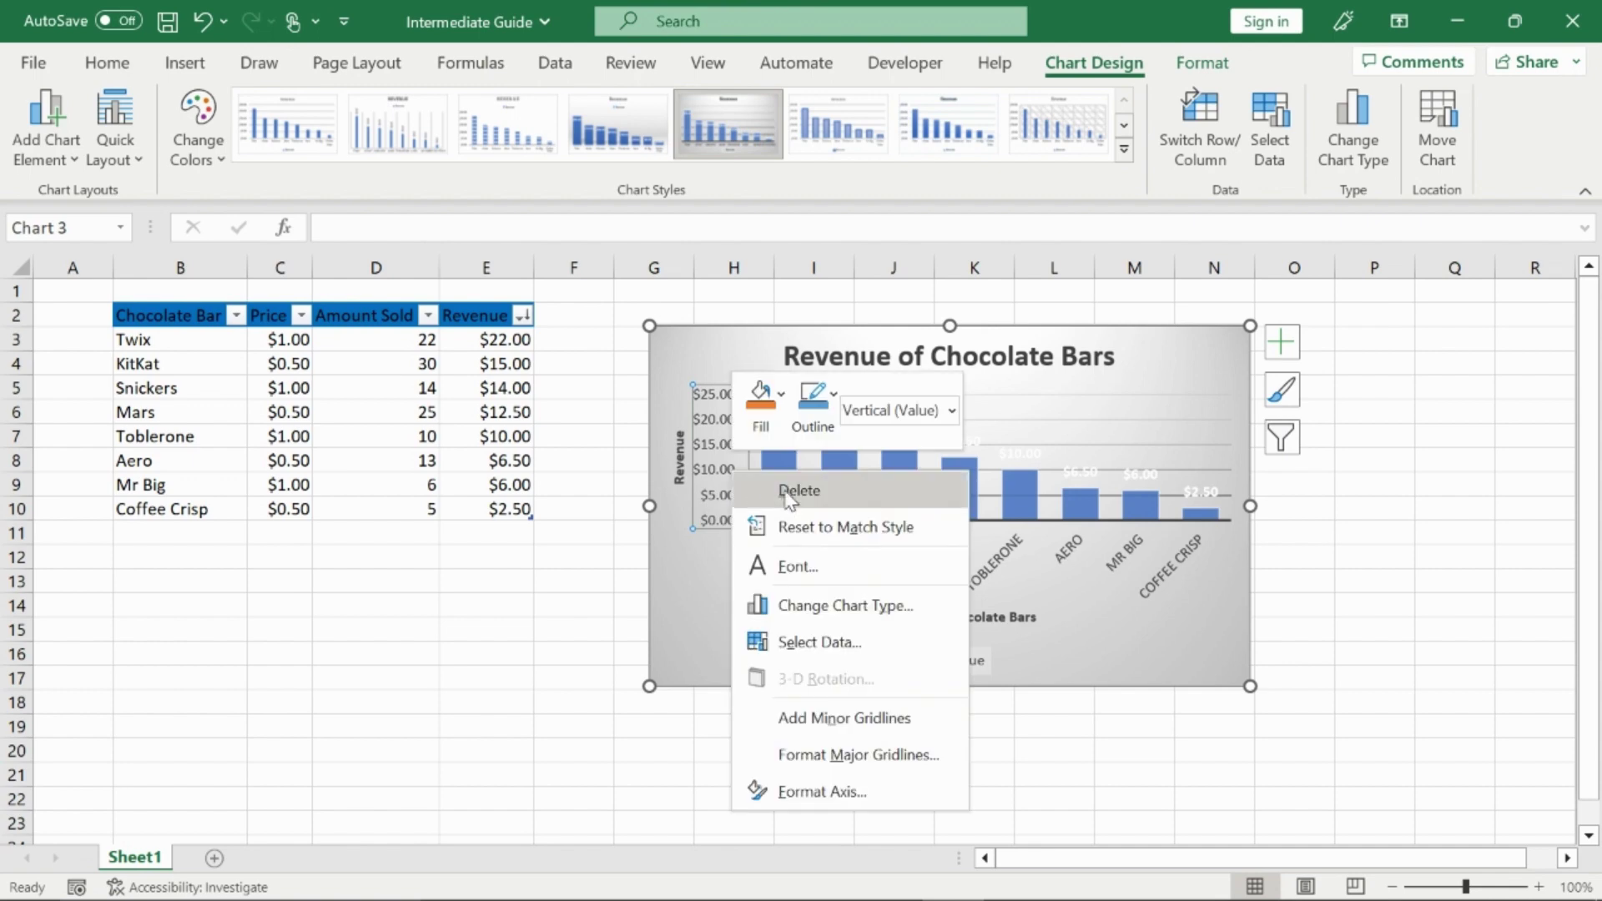
{"action": "left_click", "coordinate": [855, 797]}
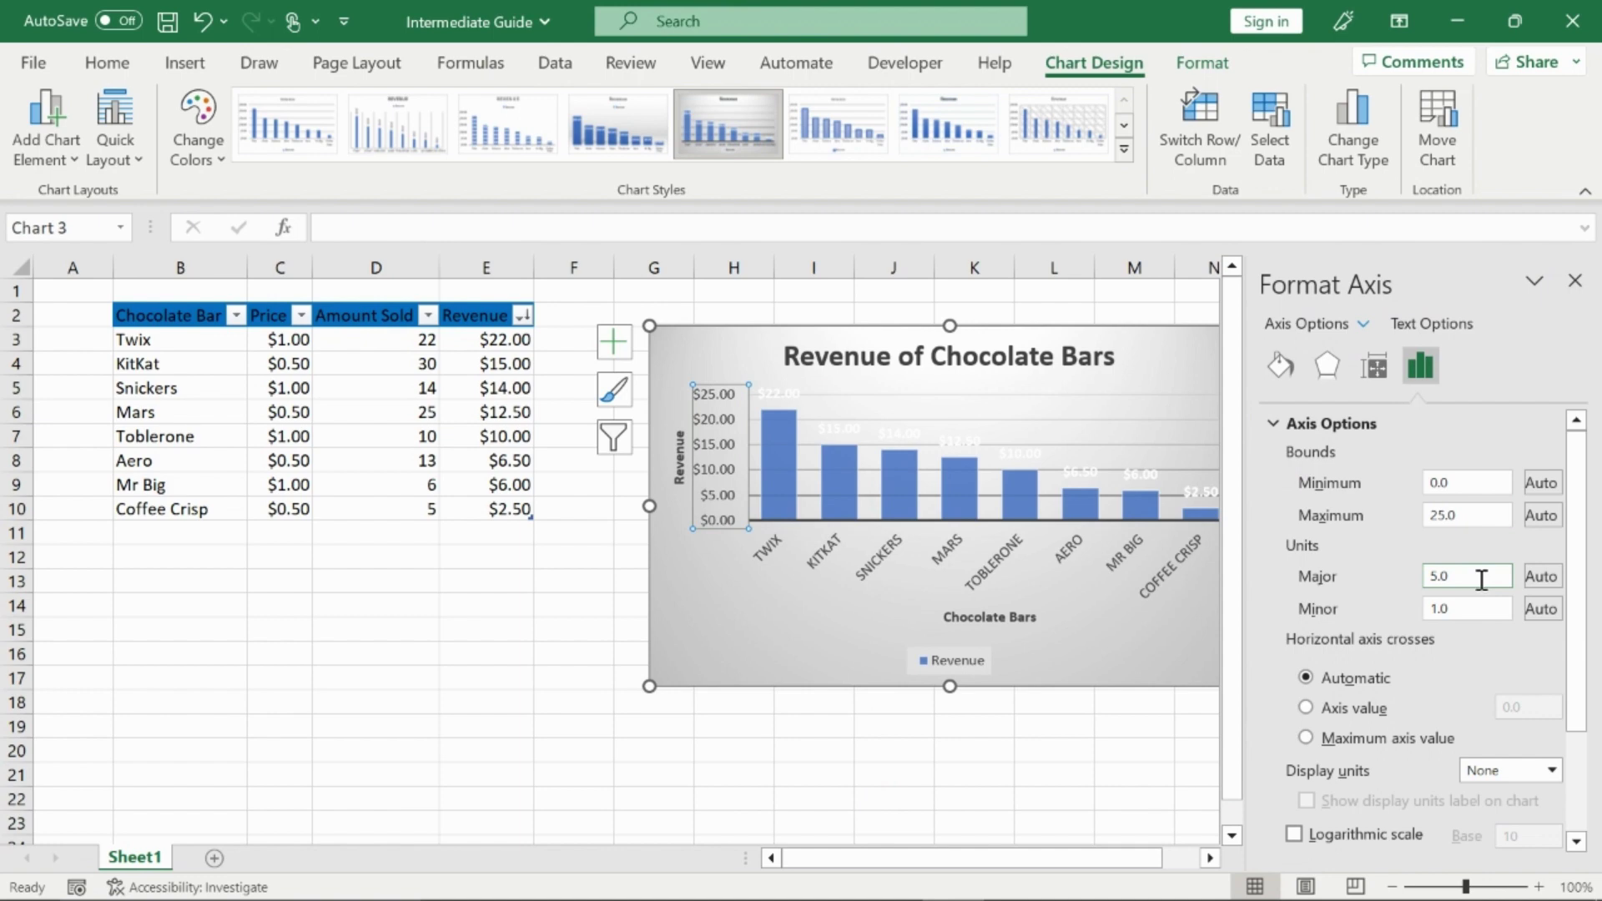
{"action": "left_click_drag", "start_coordinate": [1481, 580], "coordinate": [1425, 589]}
{"action": "type", "text": "10"}
{"action": "key", "text": "Return"}
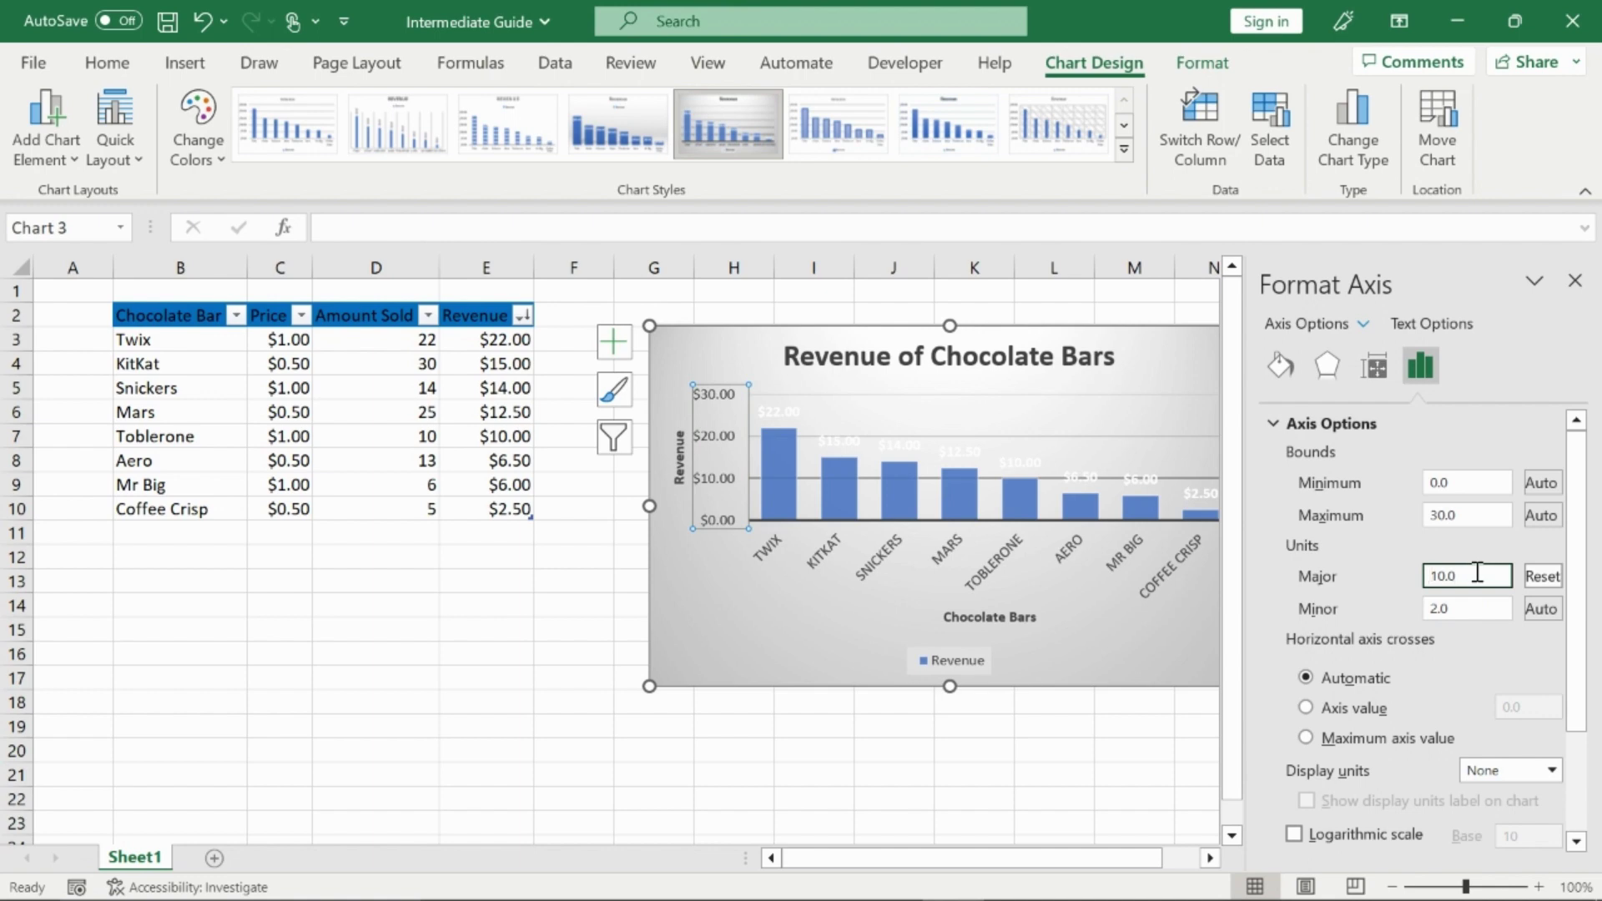
{"action": "left_click", "coordinate": [1546, 577]}
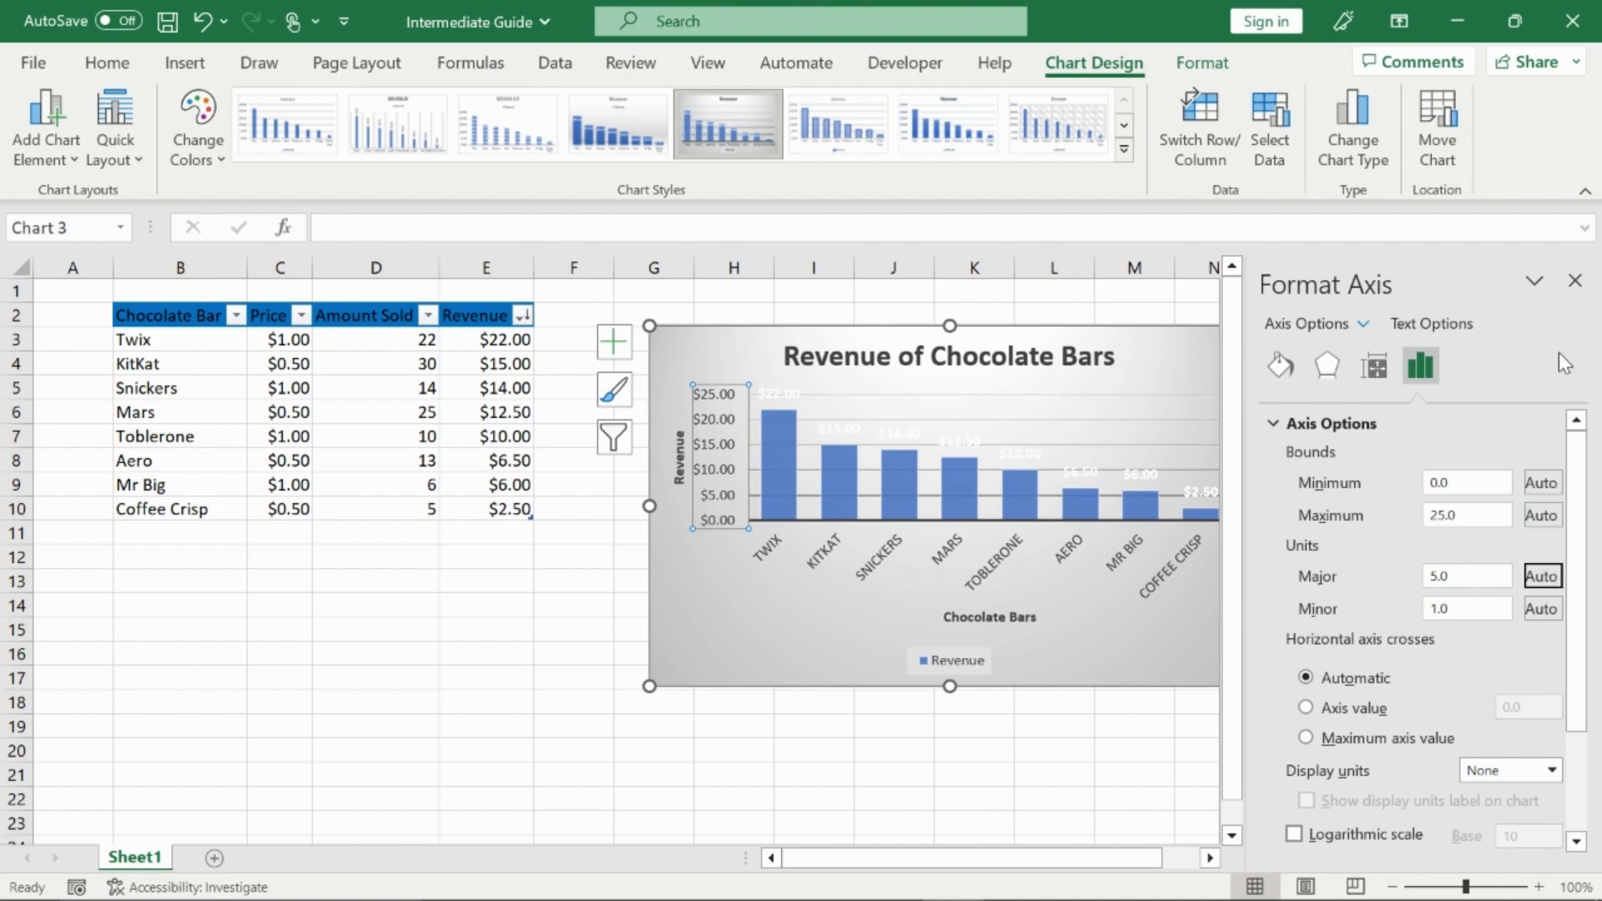
{"action": "left_click", "coordinate": [1576, 281]}
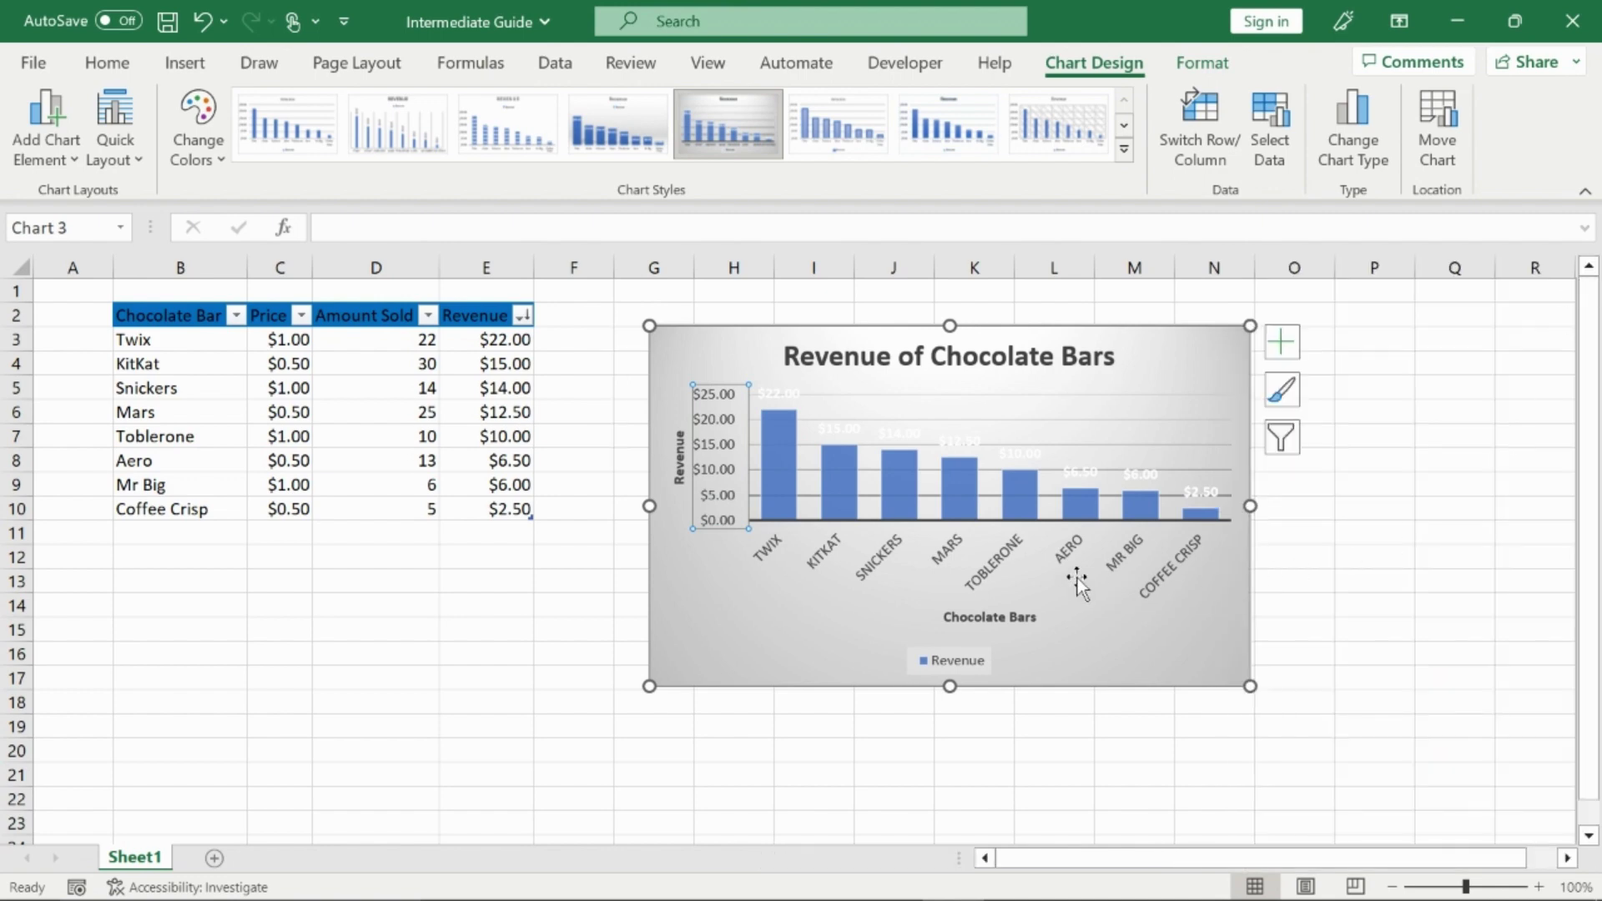
- Set the chart's data label text fill colour to Black in Format Data Labels
{"action": "left_click", "coordinate": [1455, 436]}
{"action": "left_click", "coordinate": [1177, 574]}
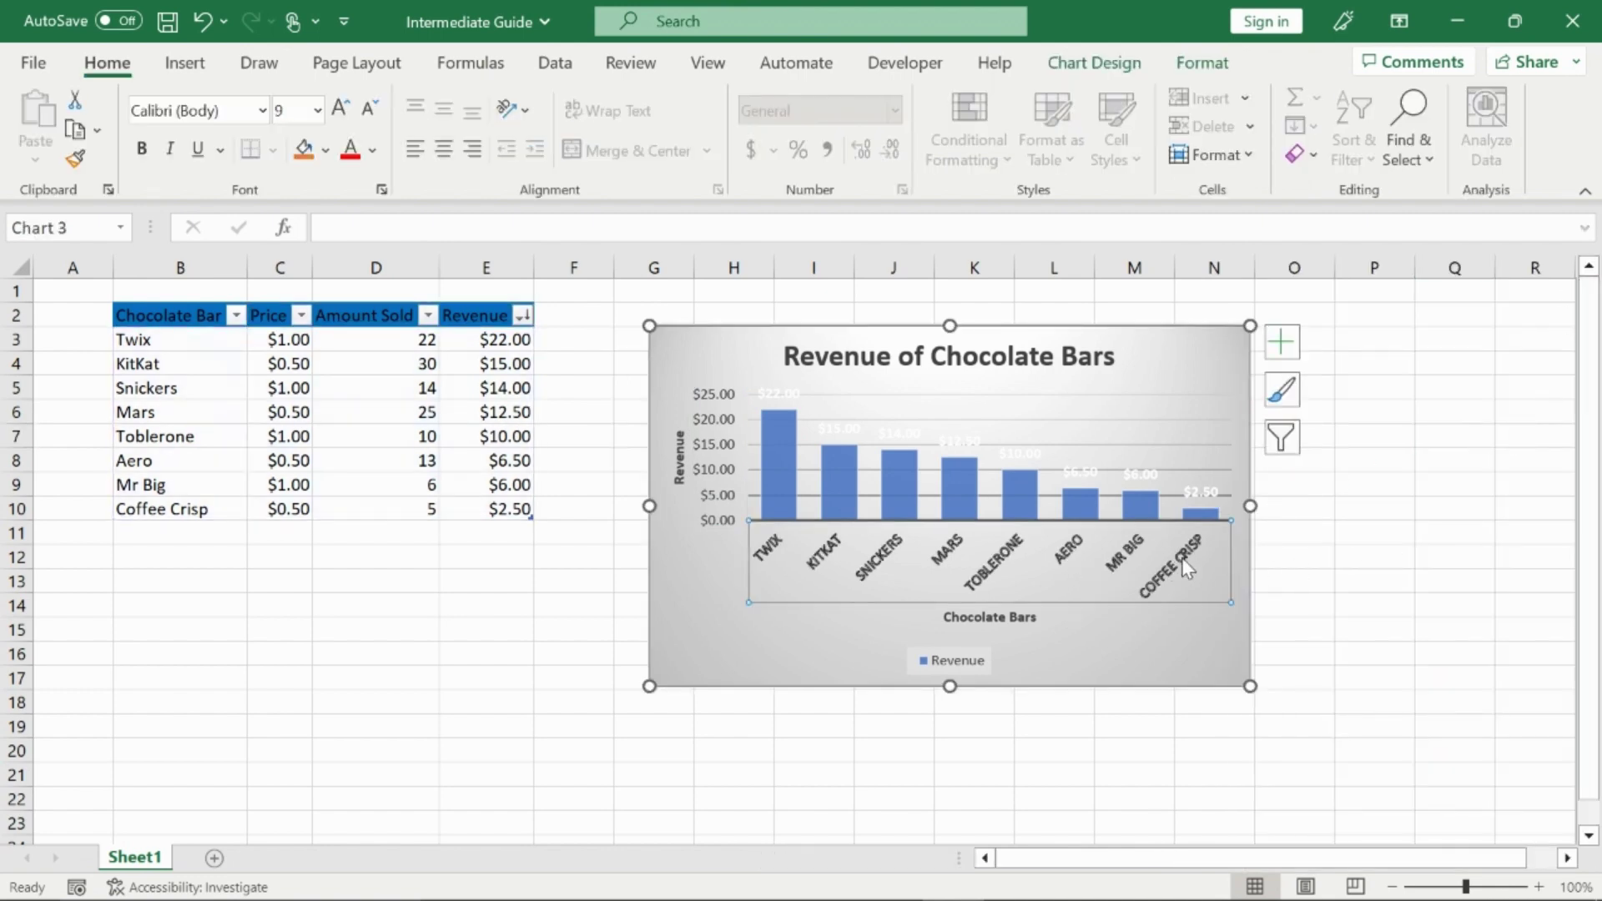
{"action": "left_click", "coordinate": [1038, 359]}
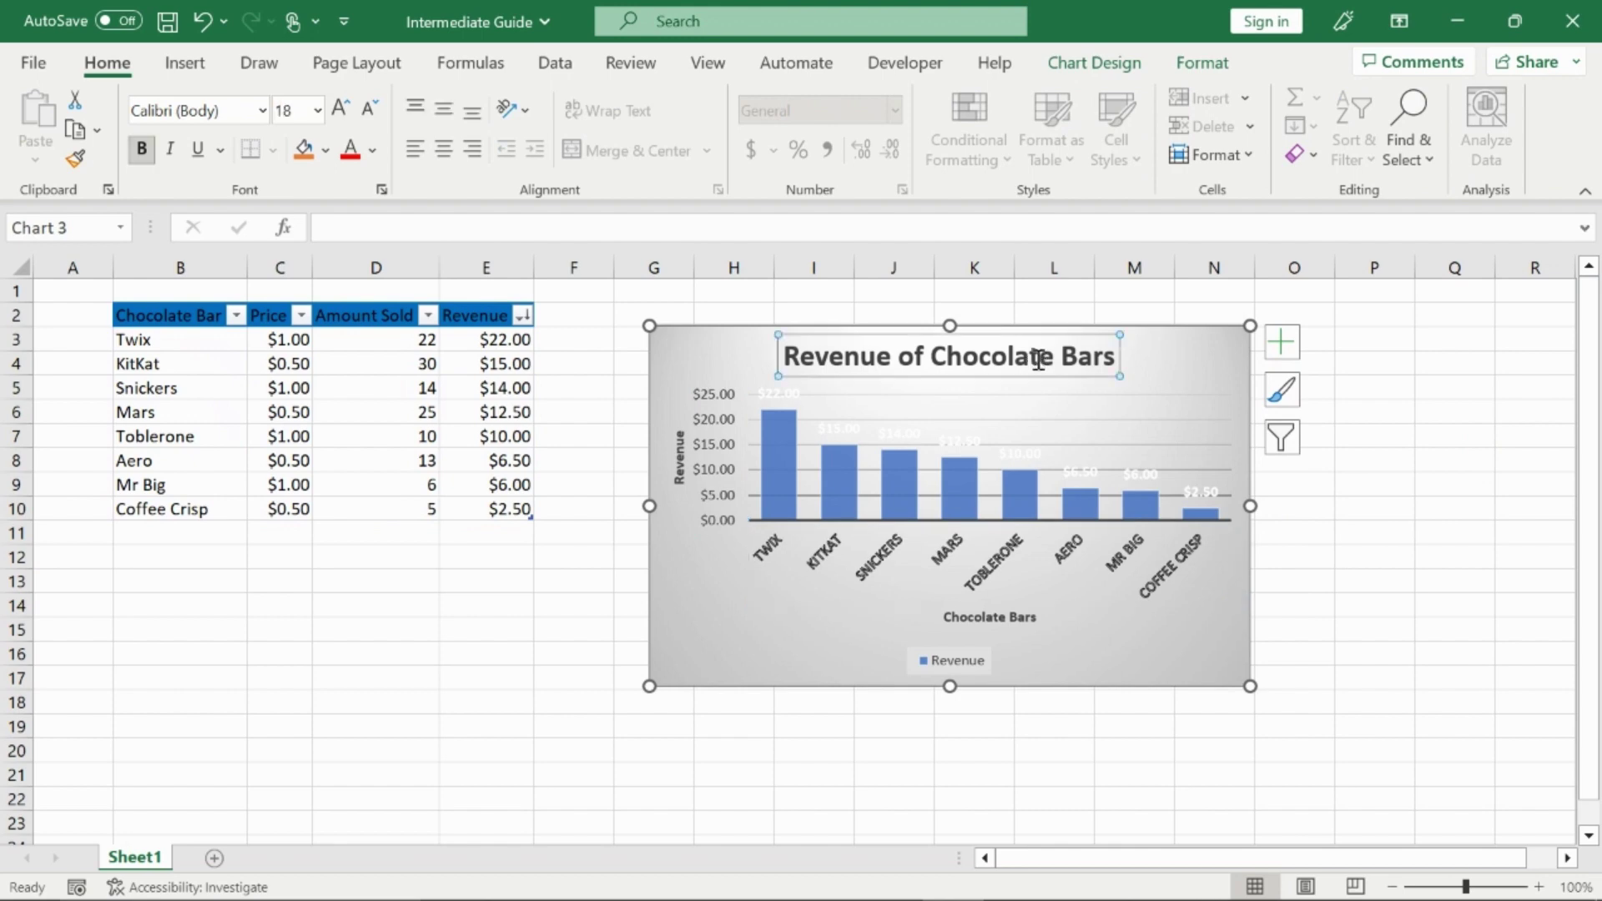
{"action": "left_click", "coordinate": [1026, 450]}
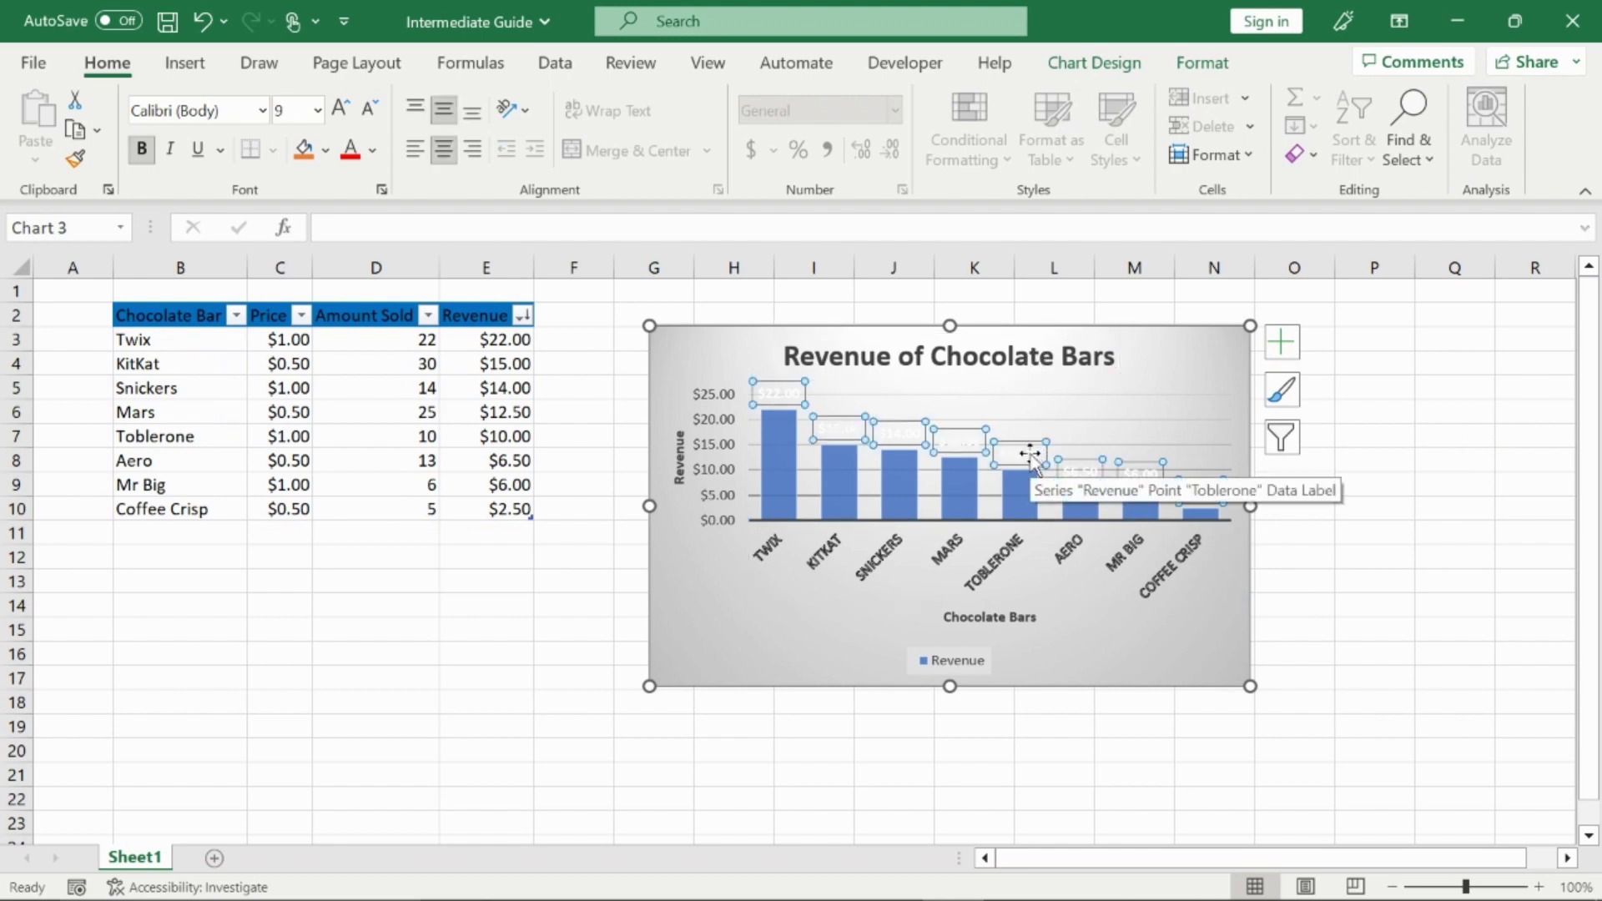
{"action": "right_click", "coordinate": [1035, 462]}
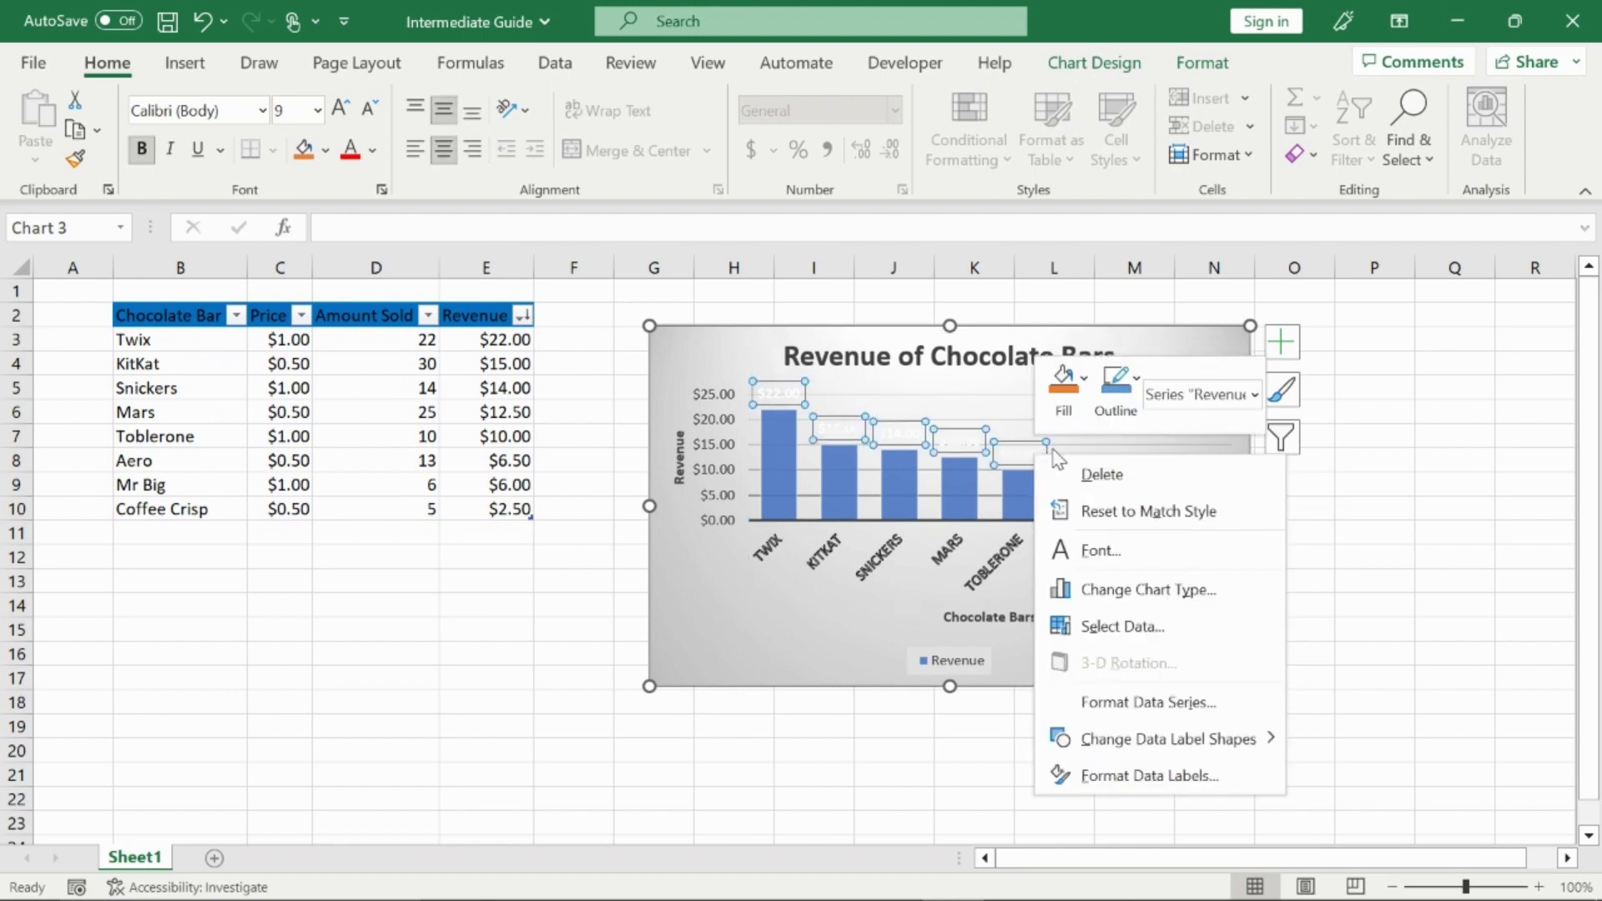
{"action": "left_click", "coordinate": [1220, 778]}
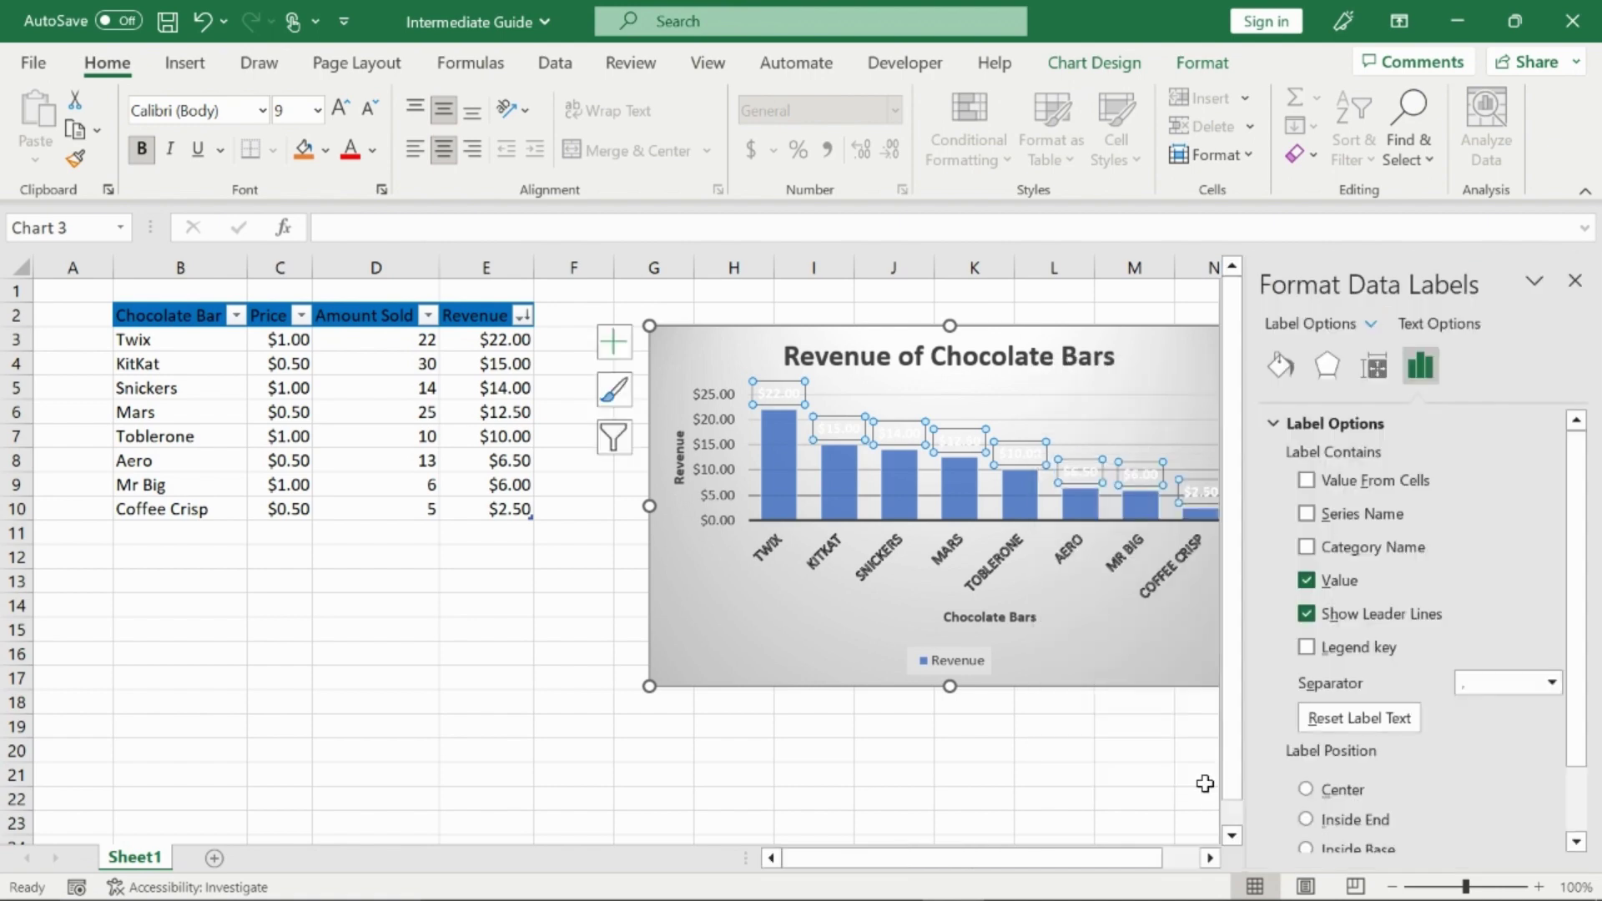
{"action": "left_click", "coordinate": [1423, 324]}
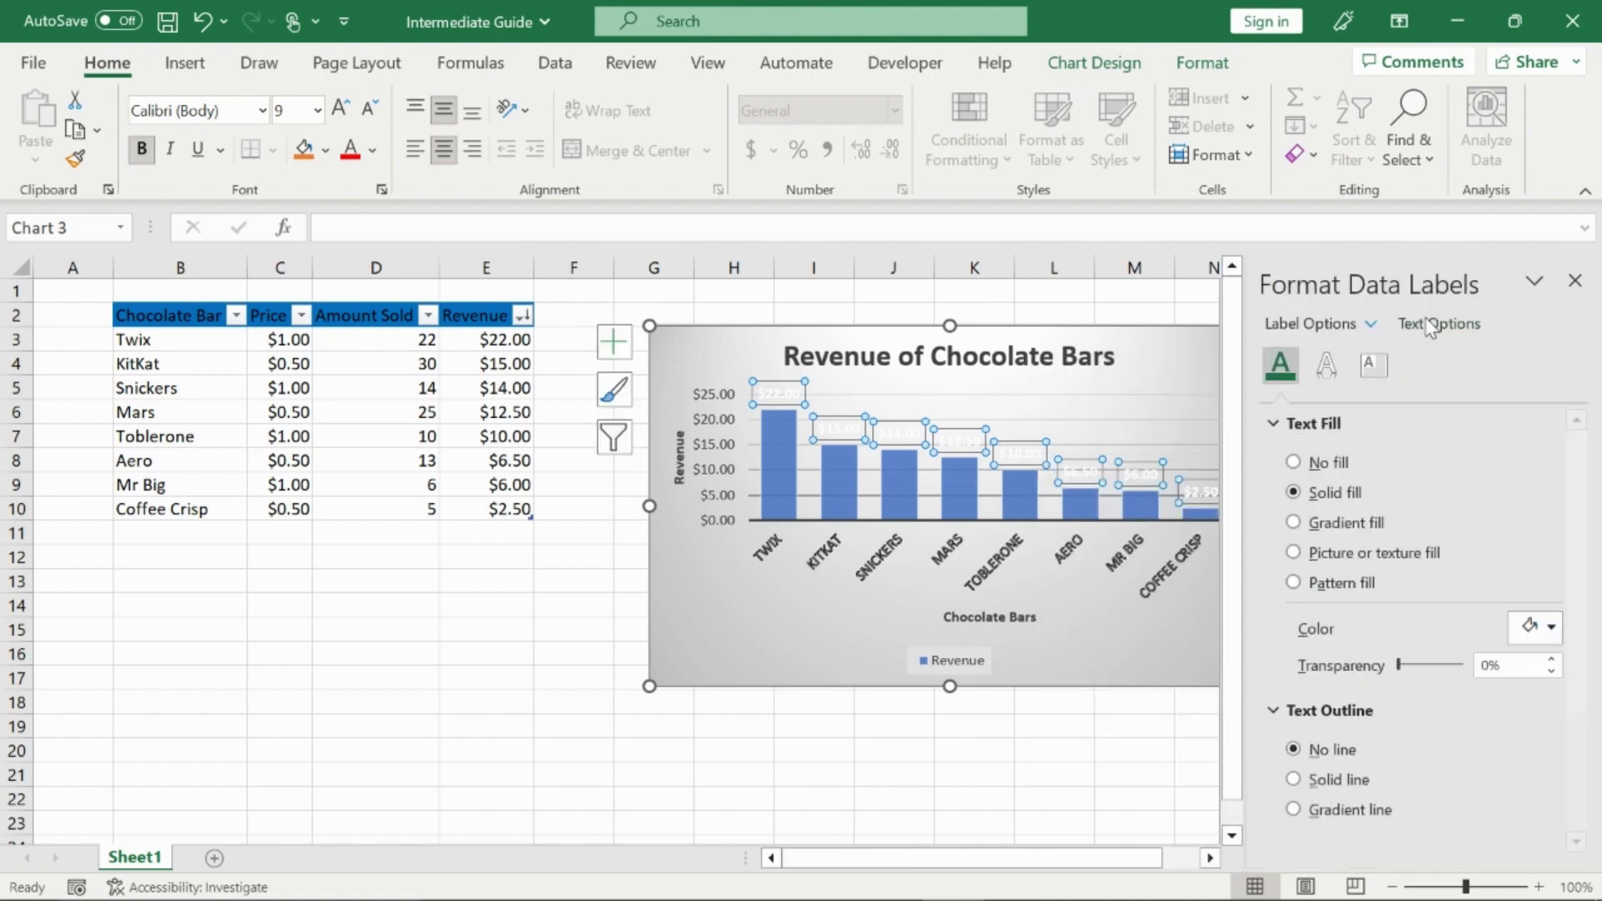
{"action": "left_click", "coordinate": [1552, 628]}
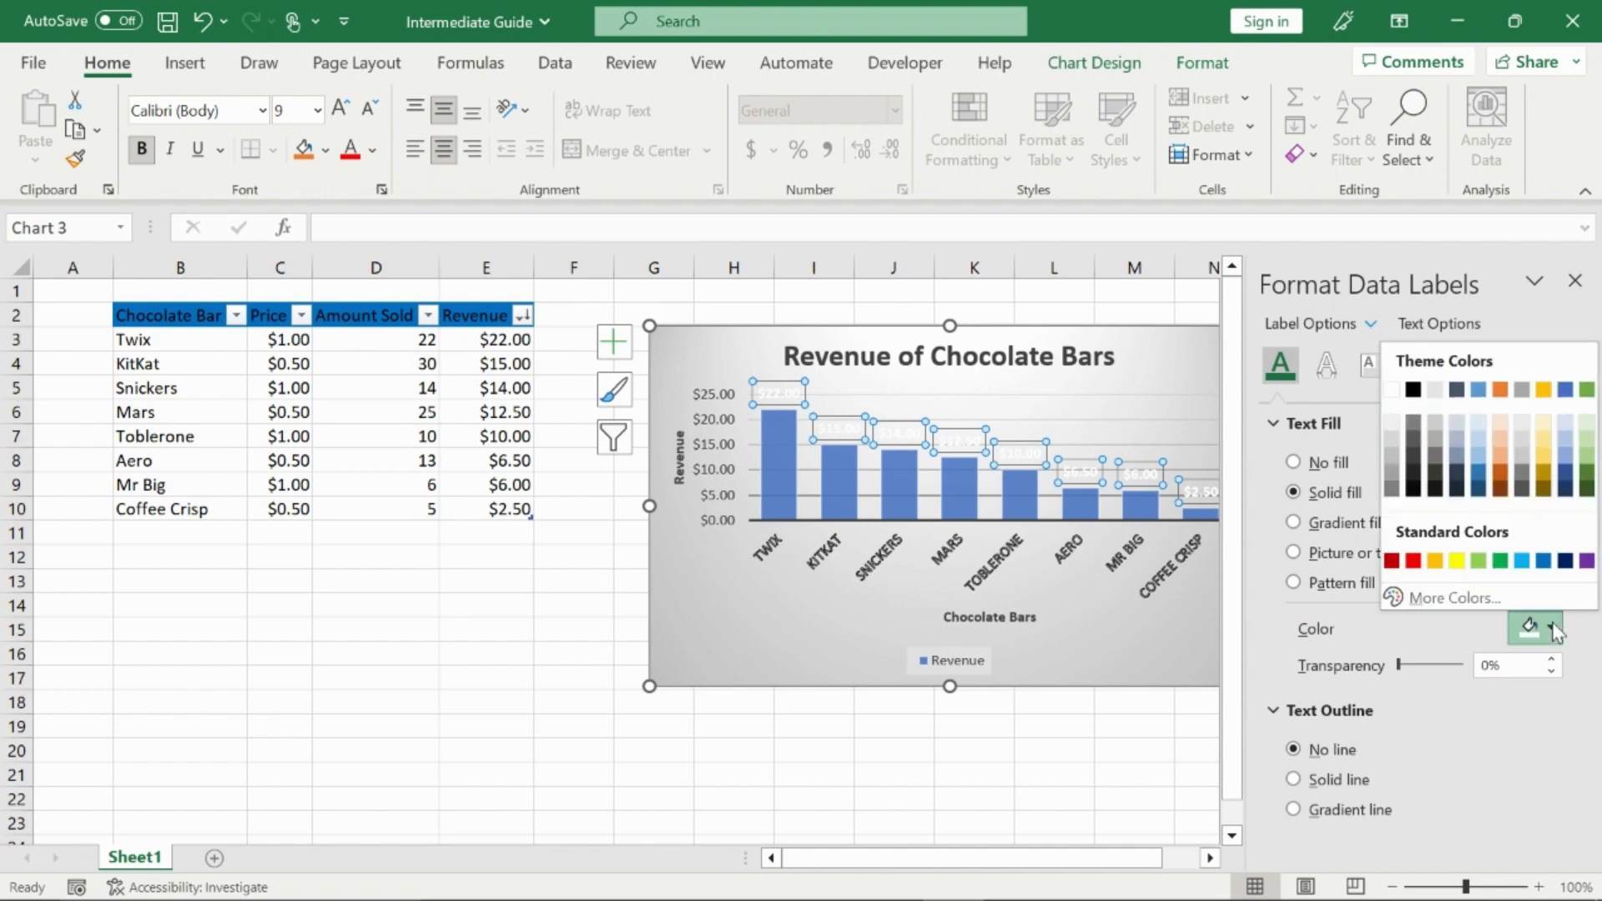
{"action": "left_click", "coordinate": [1413, 390]}
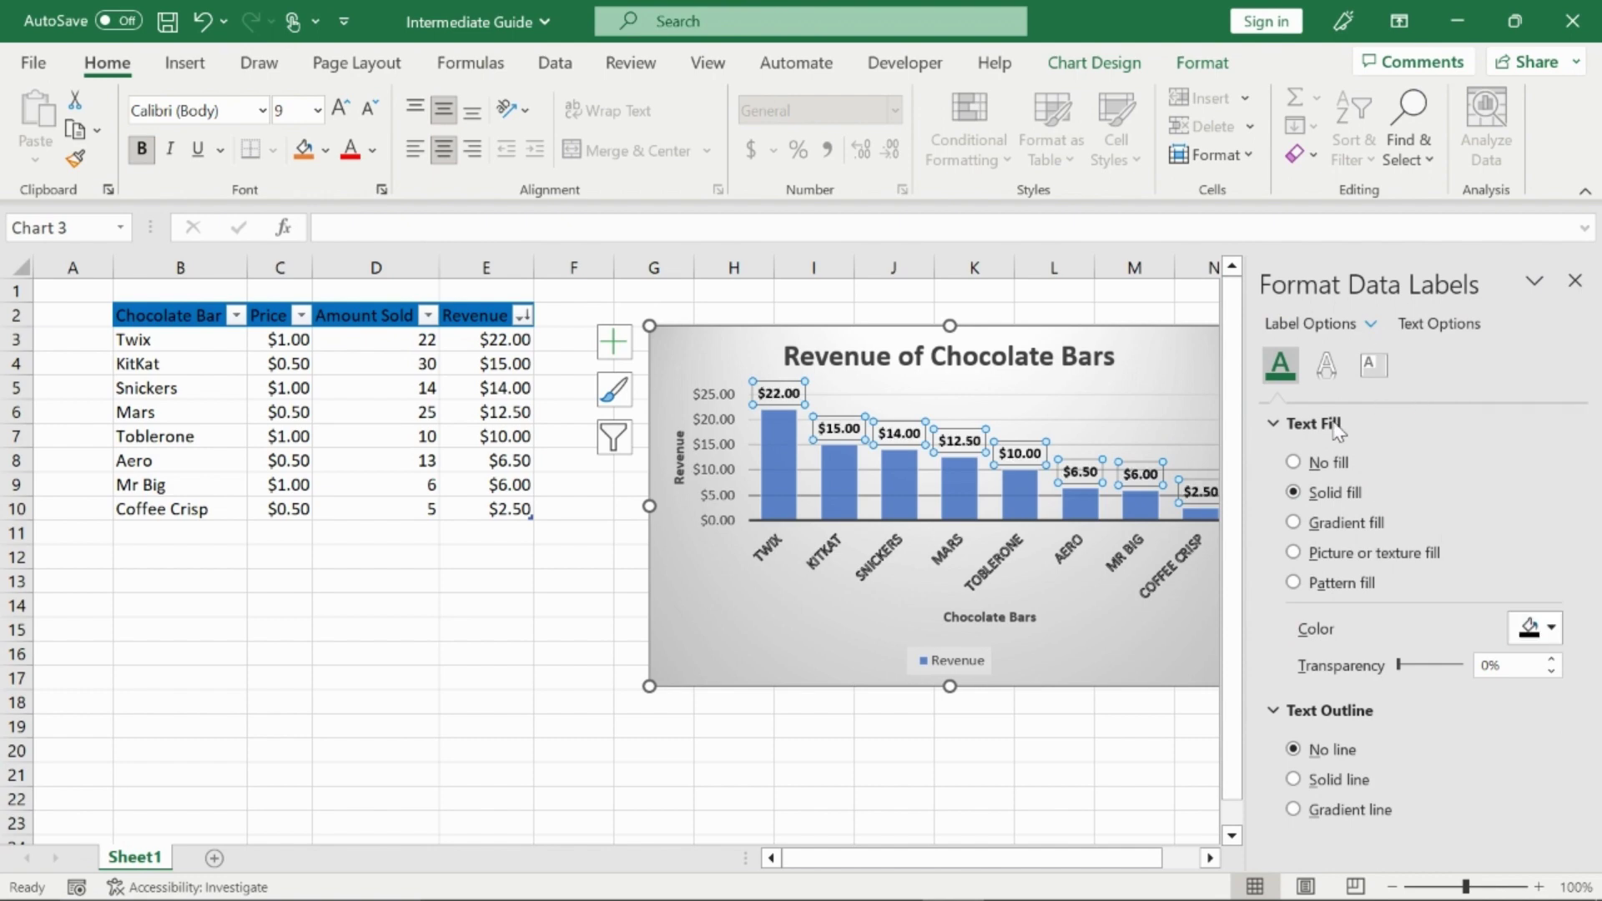
{"action": "left_click", "coordinate": [1575, 280]}
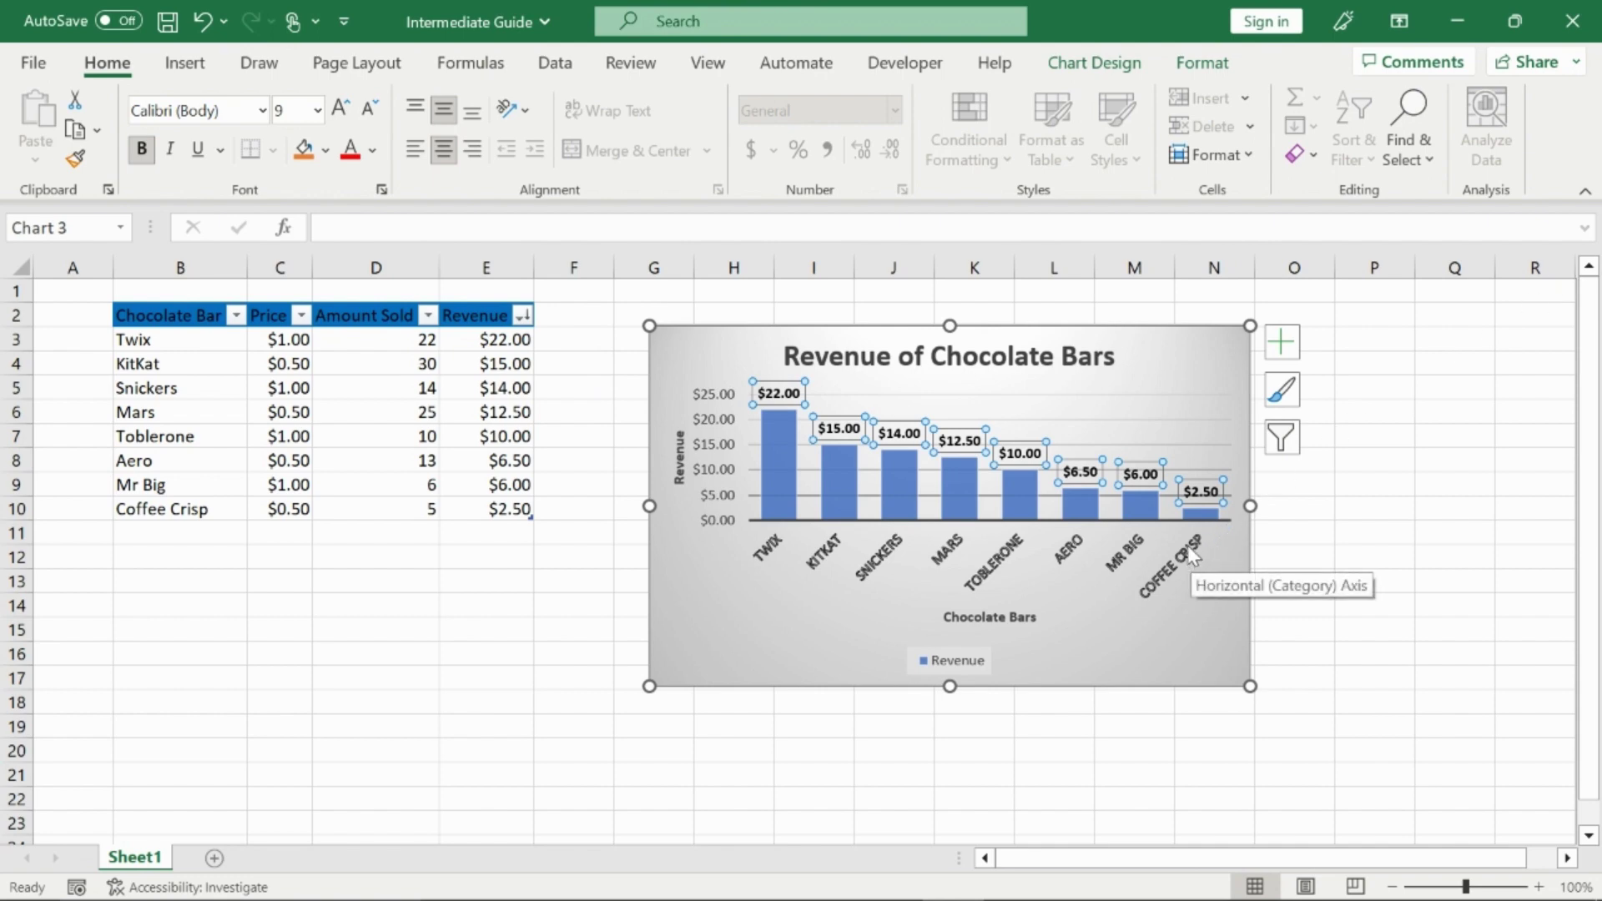
{"action": "left_click", "coordinate": [704, 444]}
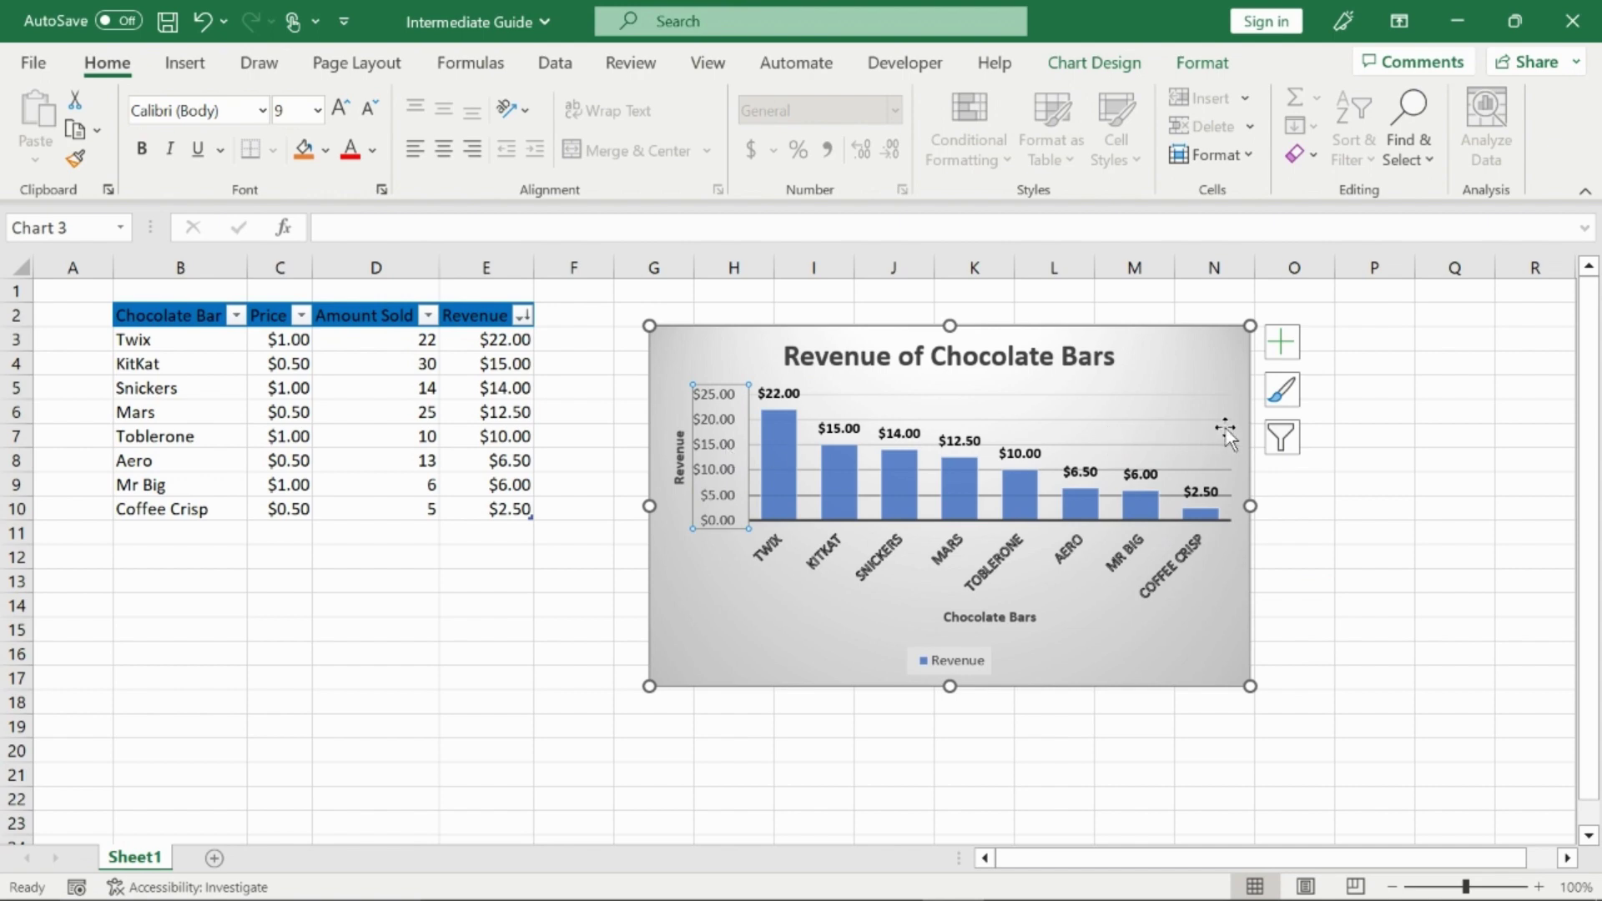
- Select Amount Sold cells D3:D10 and preview the Green - Yellow - Red Color Scale
{"action": "left_click", "coordinate": [396, 384]}
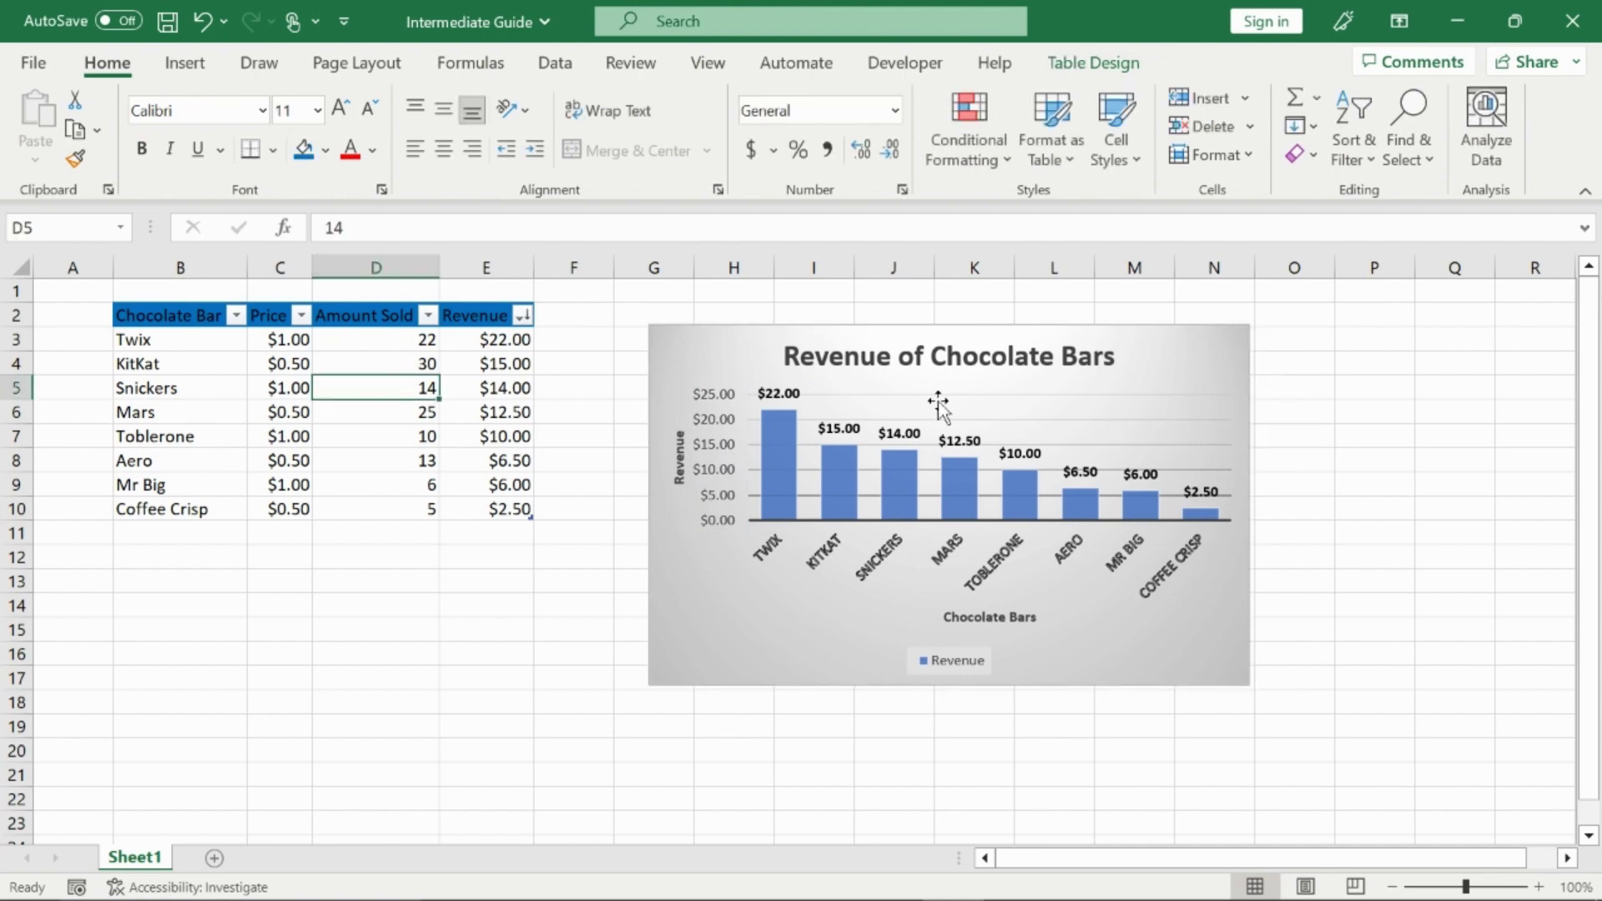
{"action": "left_click", "coordinate": [1176, 373]}
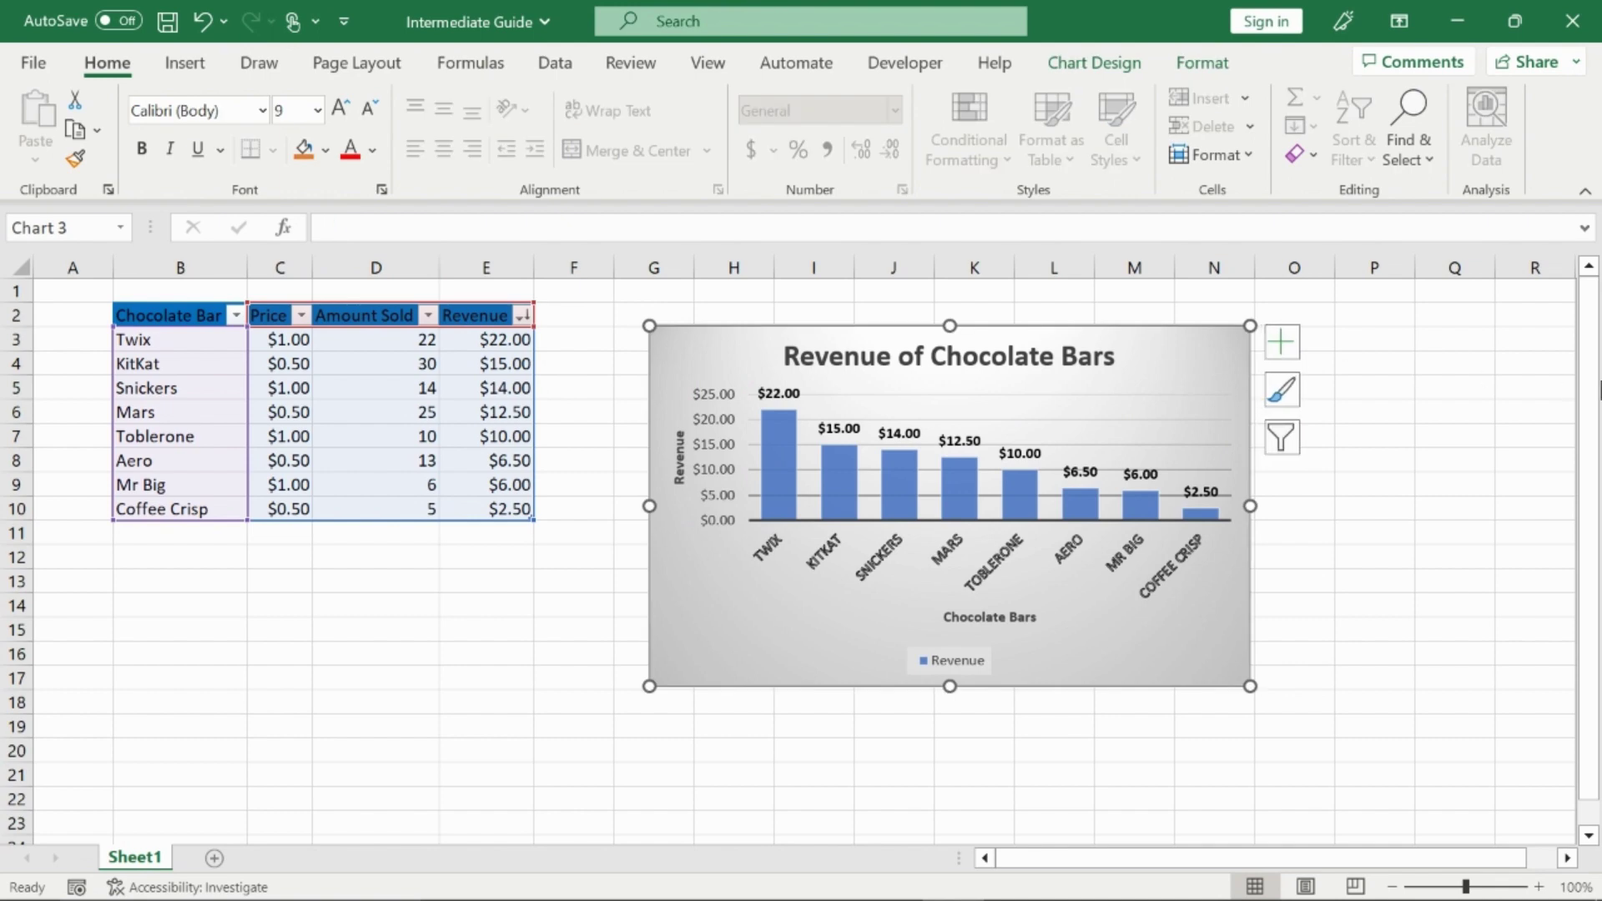
{"action": "left_click", "coordinate": [509, 607]}
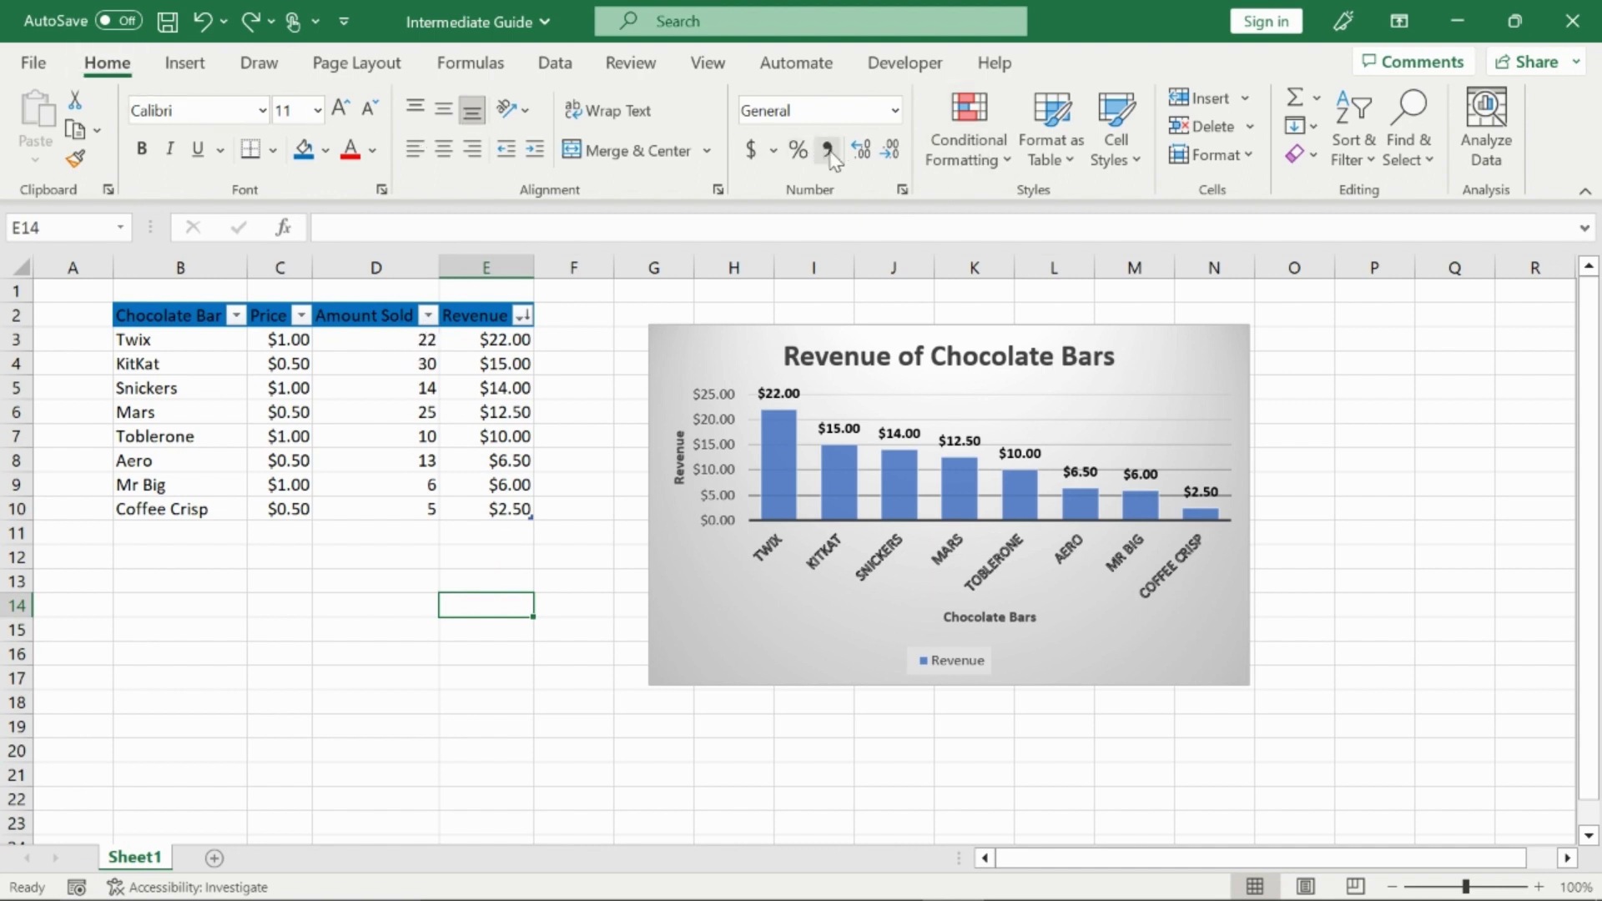
{"action": "left_click_drag", "start_coordinate": [396, 339], "coordinate": [418, 508]}
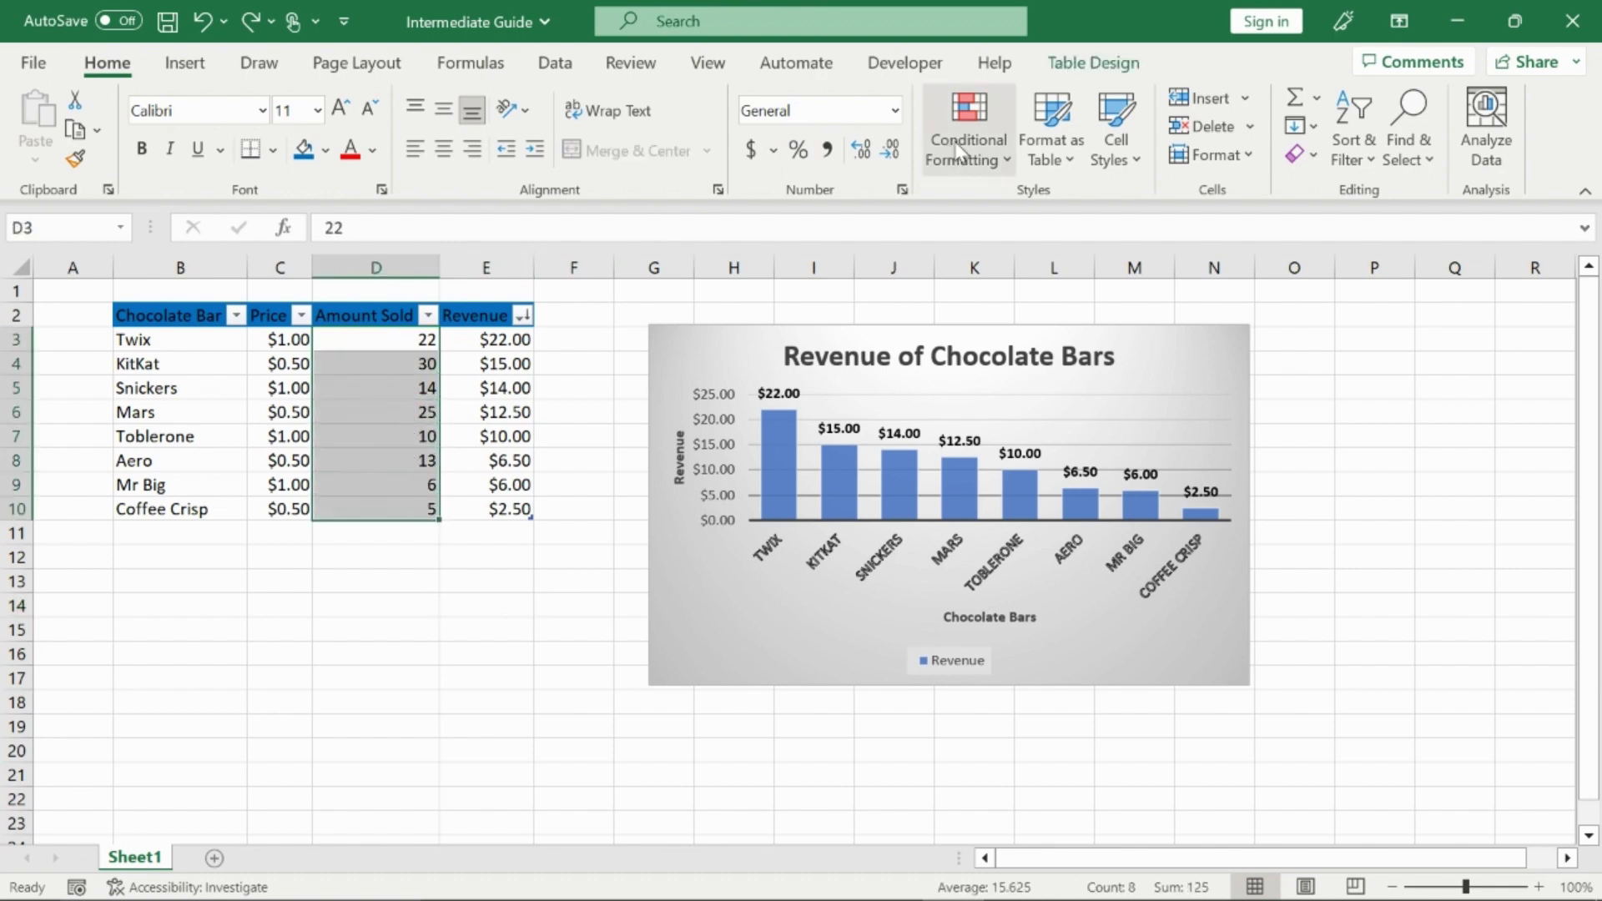
{"action": "left_click", "coordinate": [983, 142]}
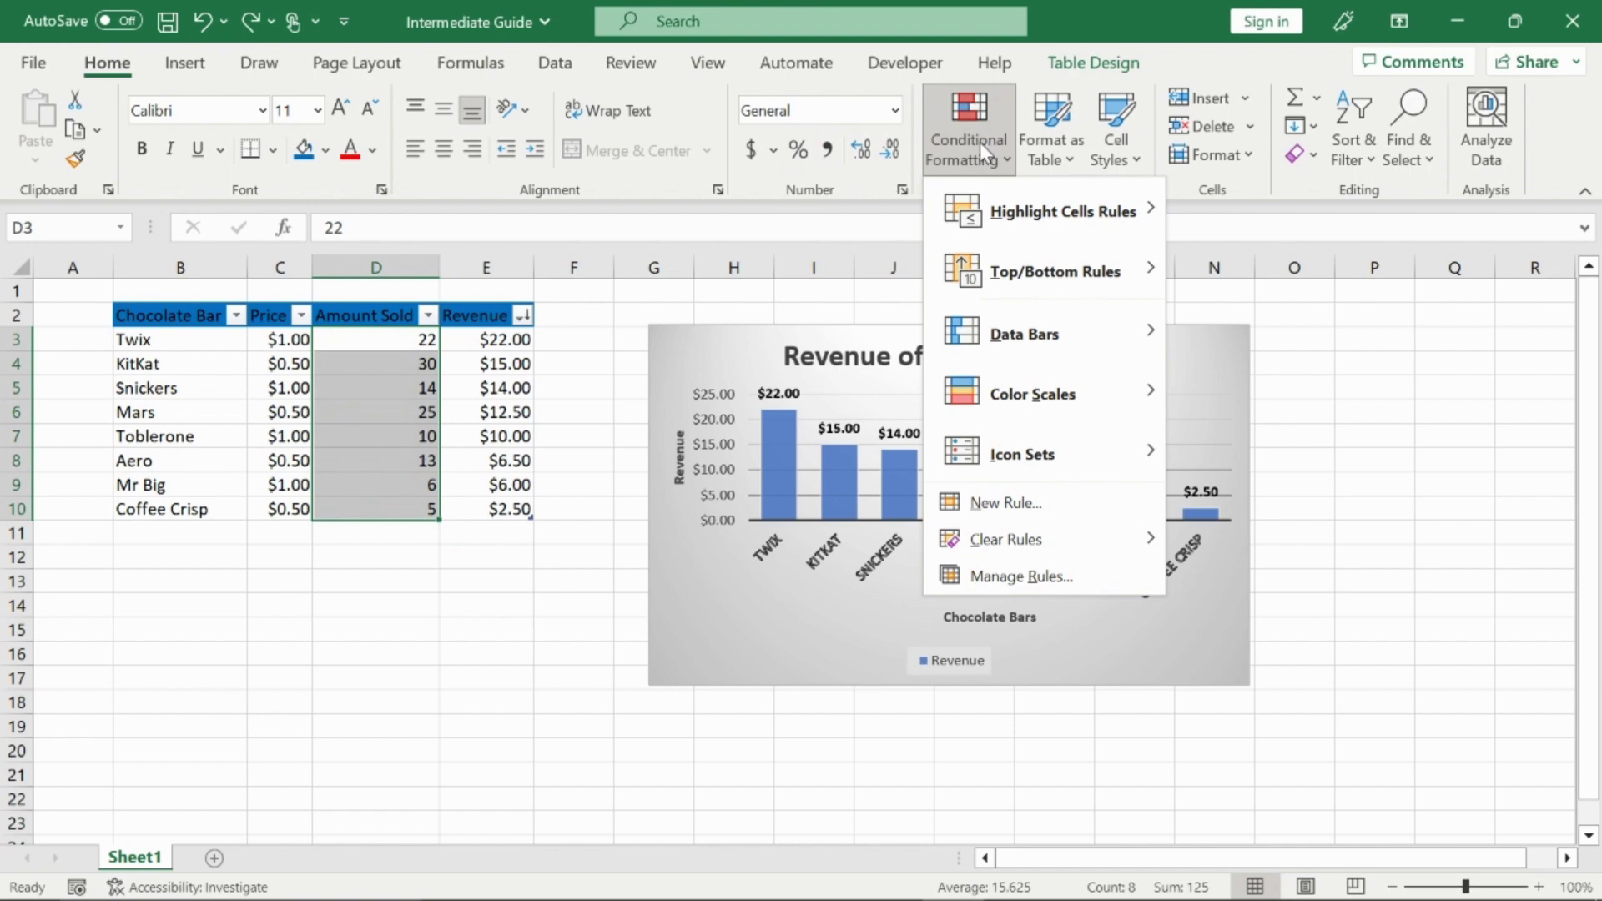
{"action": "mouse_move", "coordinate": [1045, 333]}
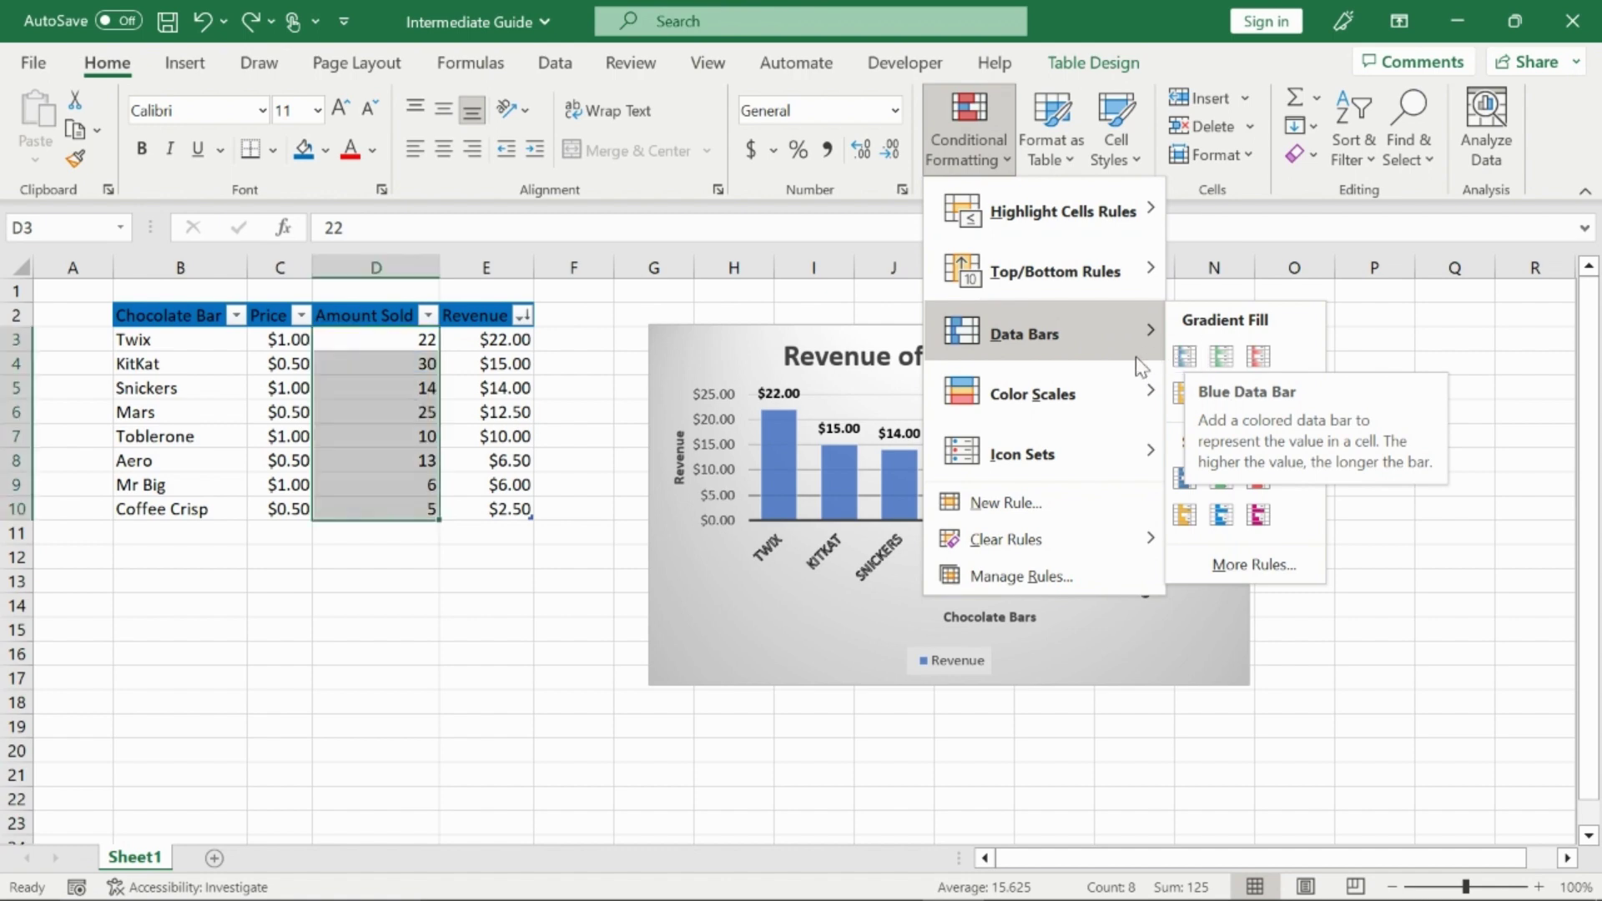
{"action": "mouse_move", "coordinate": [1130, 393]}
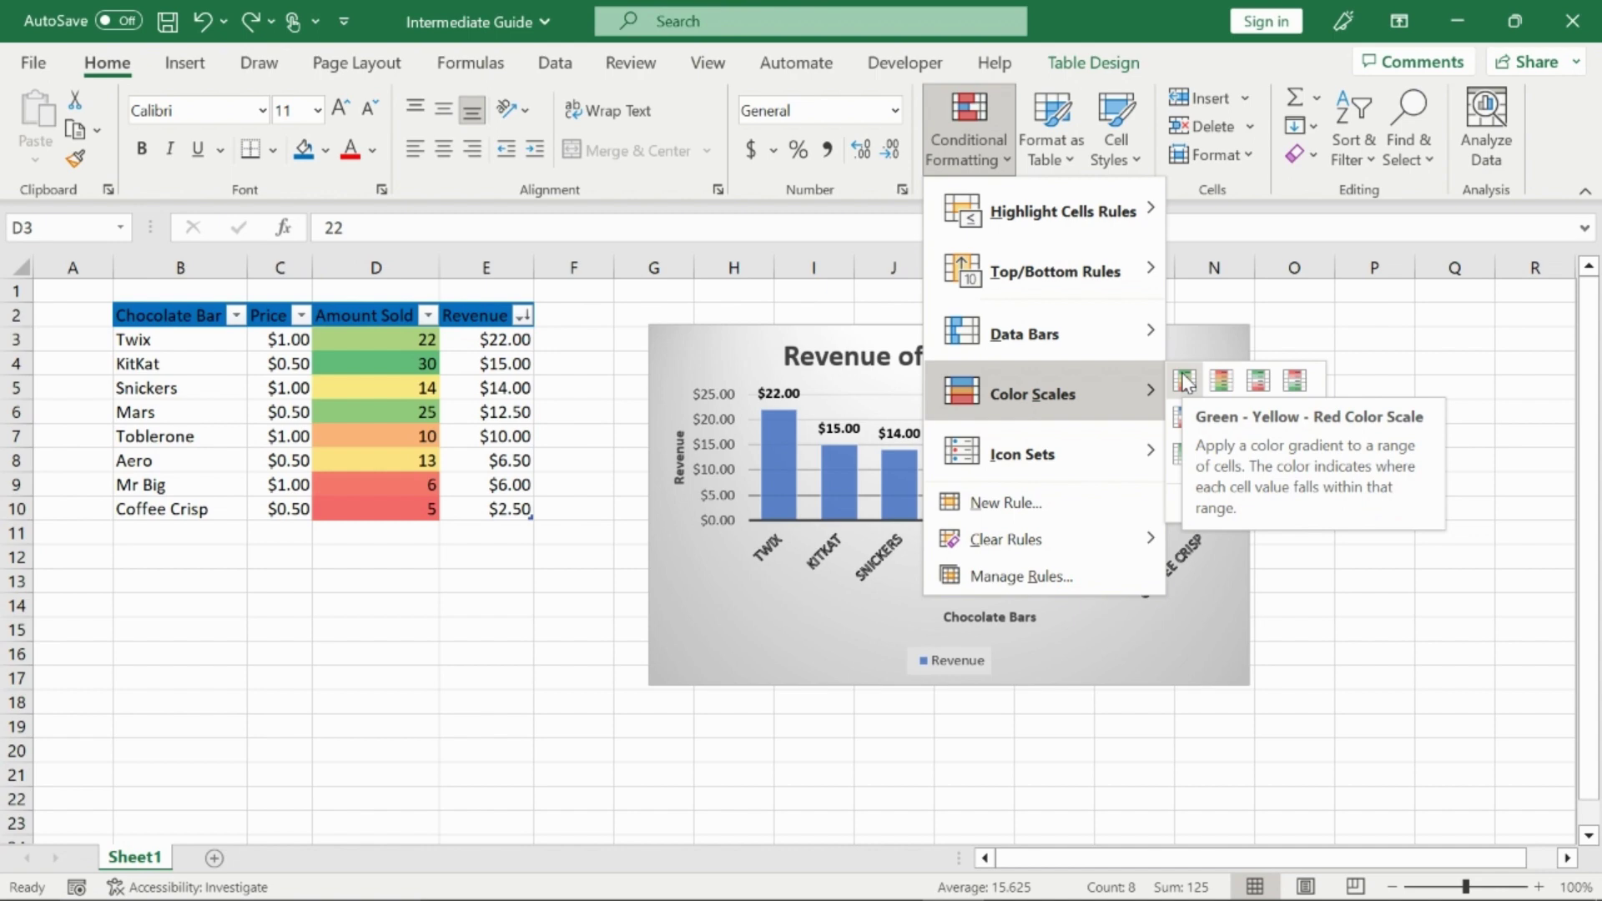
{"action": "mouse_move", "coordinate": [1128, 444]}
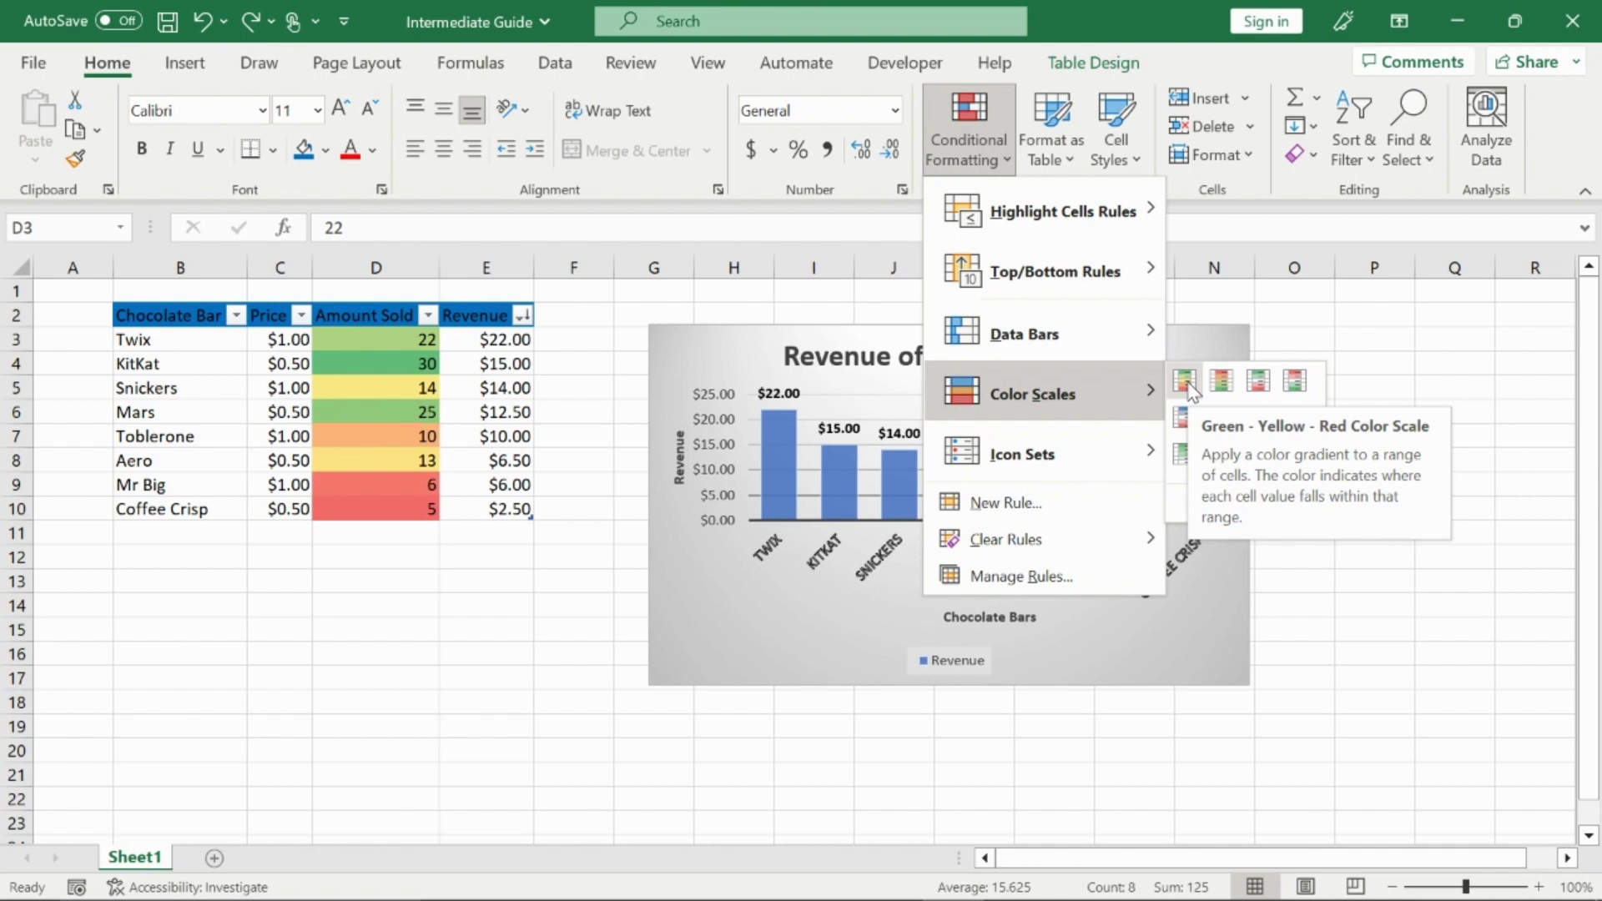
- Apply the Green - Yellow - Red Color Scale to D3:D10 and check cells D4 and D10
{"action": "left_click", "coordinate": [1185, 380]}
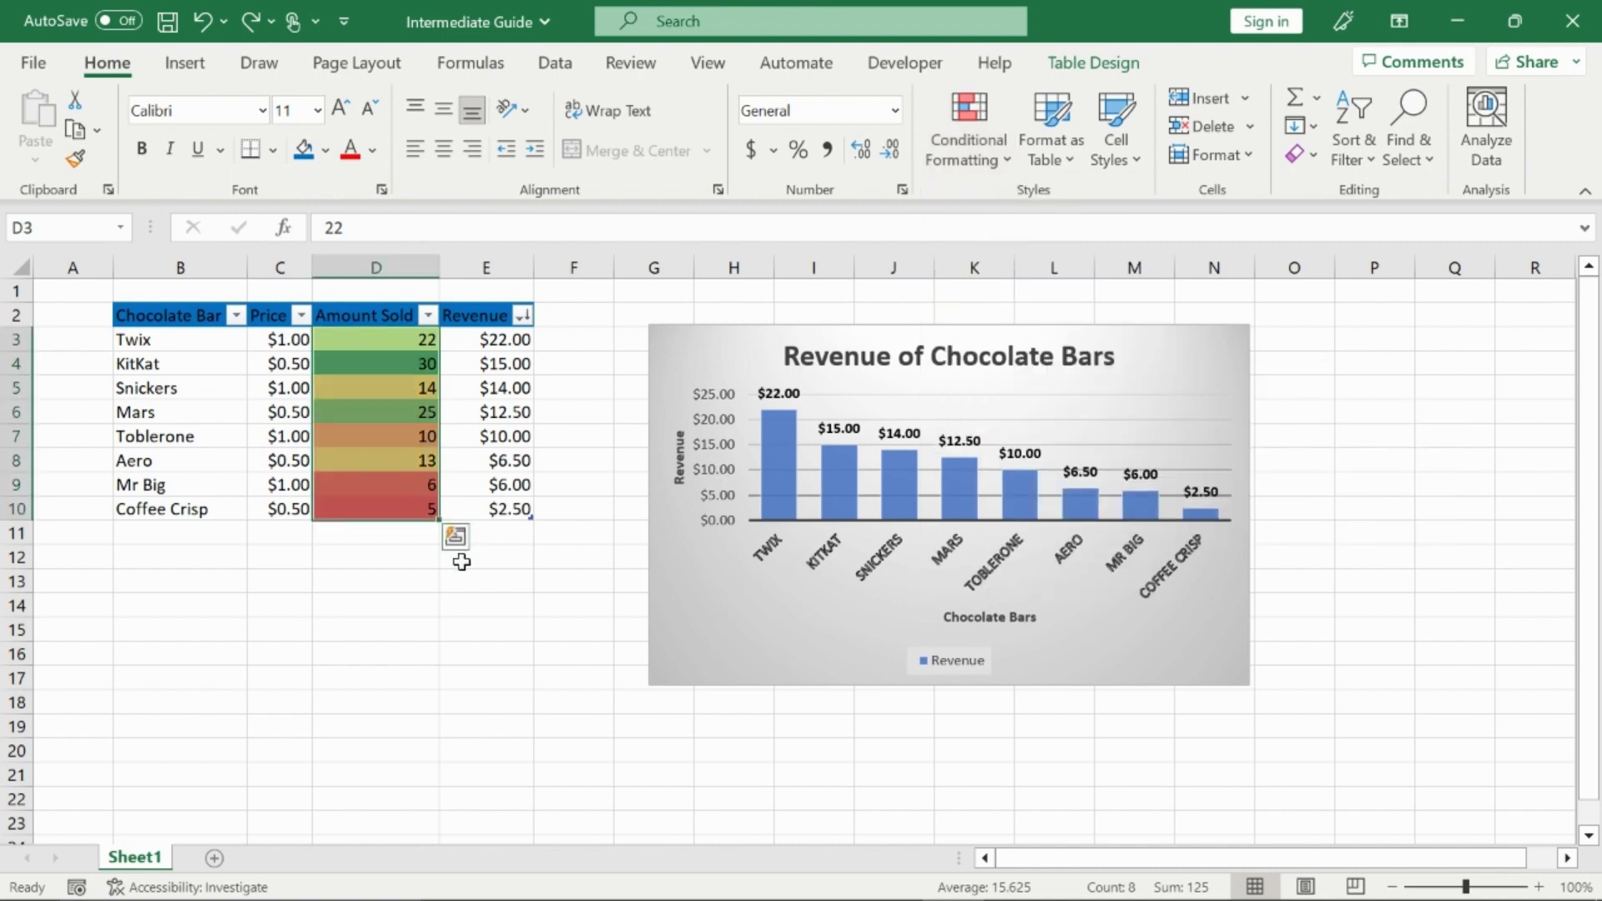
{"action": "left_click", "coordinate": [507, 575]}
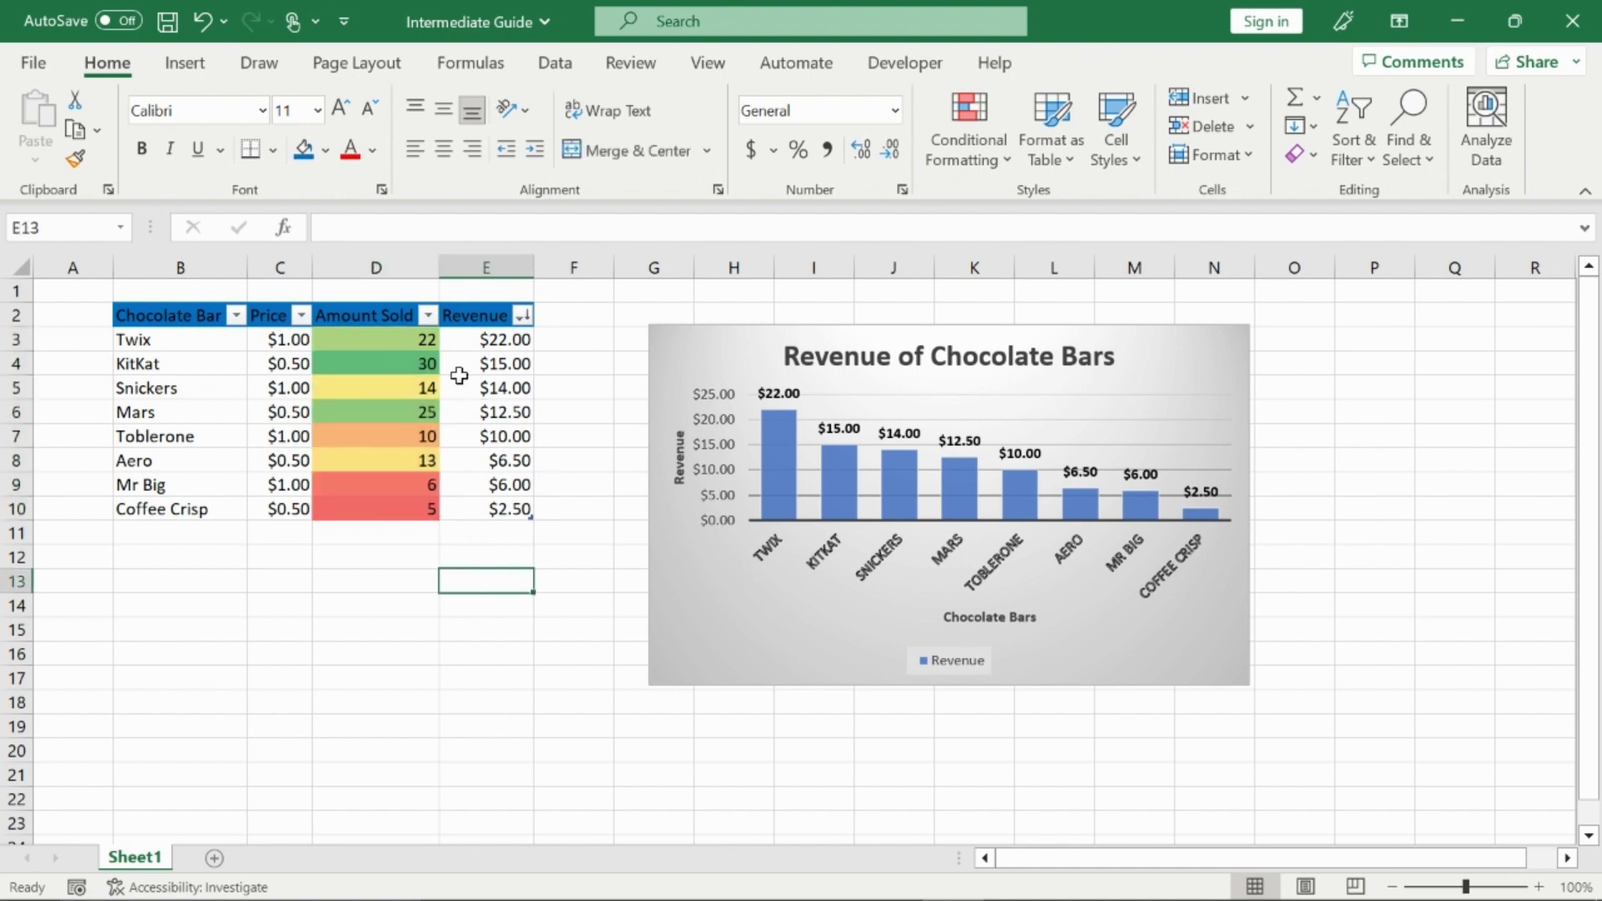
{"action": "left_click", "coordinate": [428, 366]}
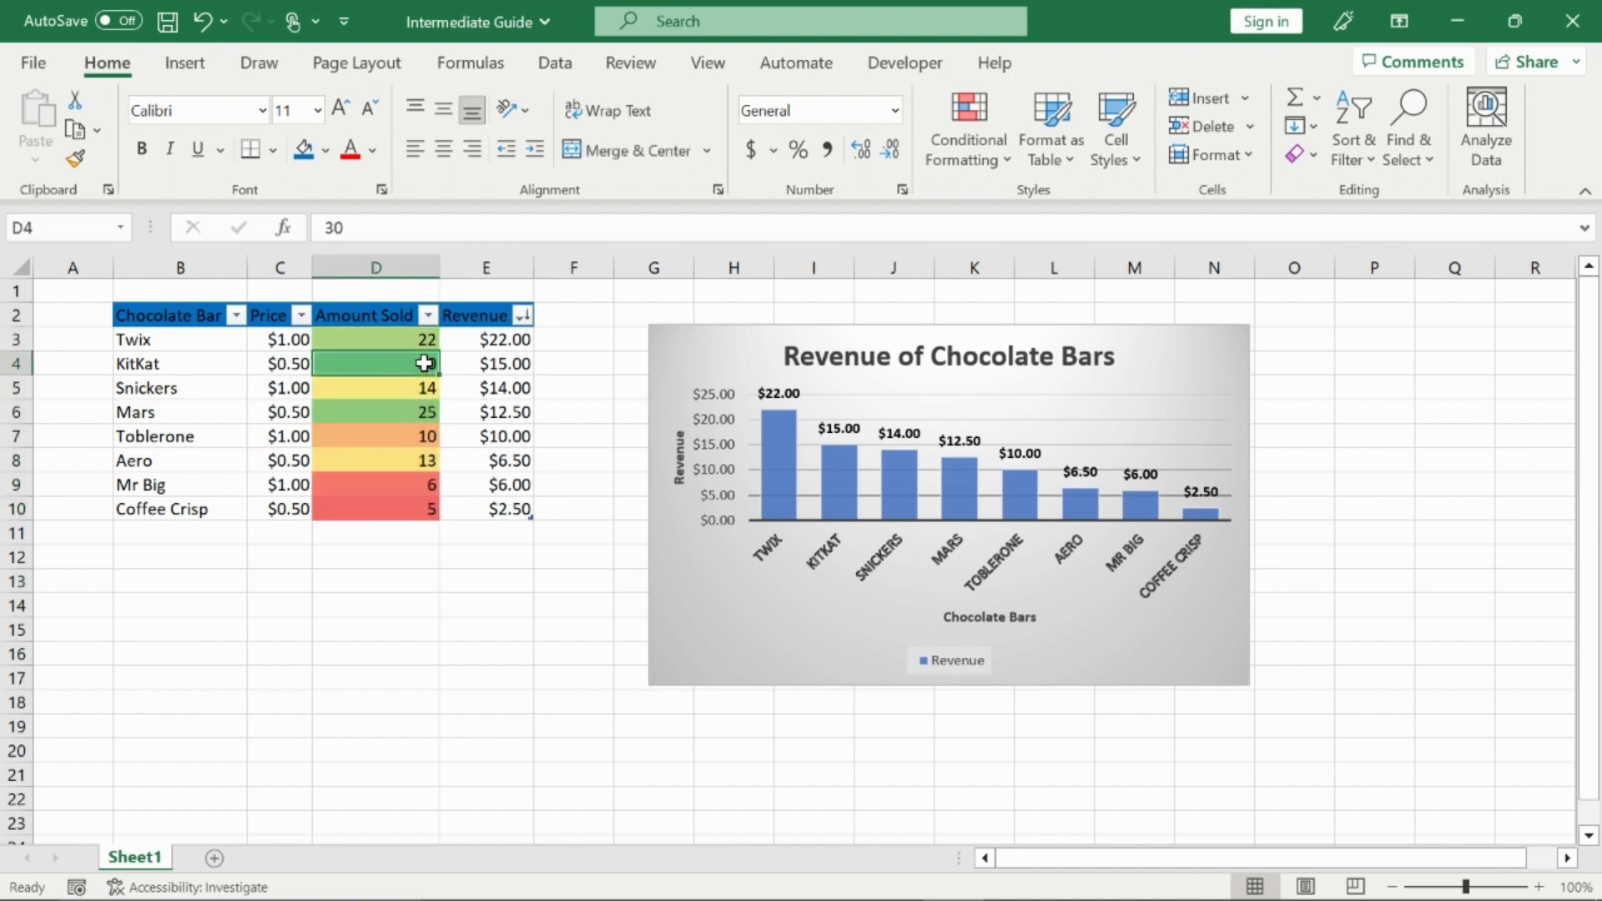
{"action": "left_click", "coordinate": [430, 509]}
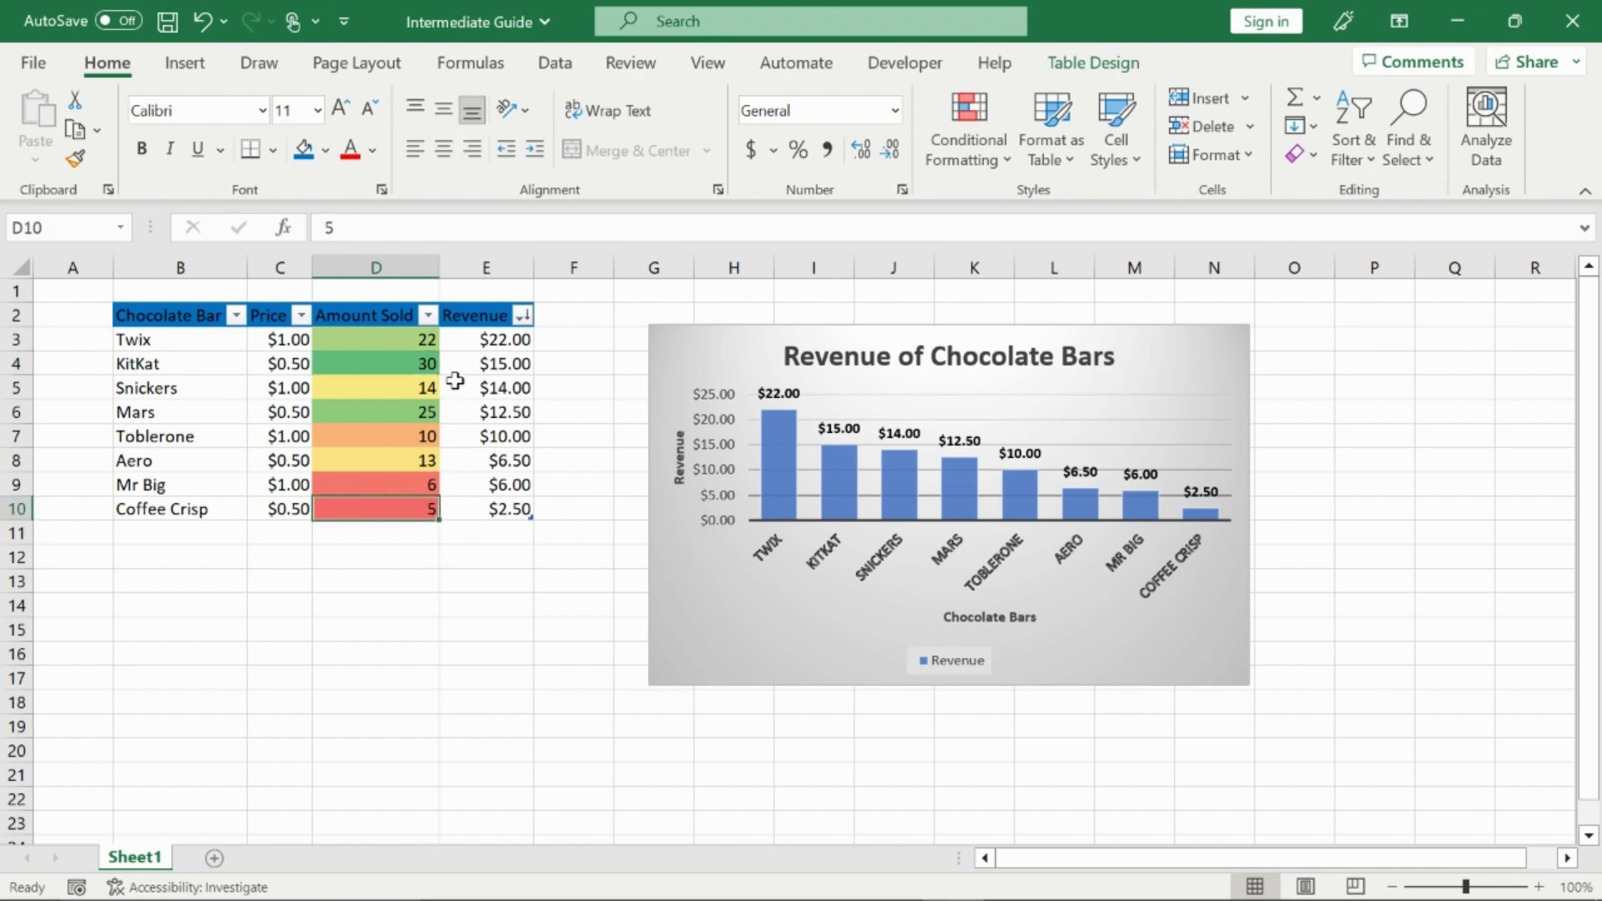
- Sort the table by Amount Sold from largest to smallest
{"action": "left_click", "coordinate": [428, 316]}
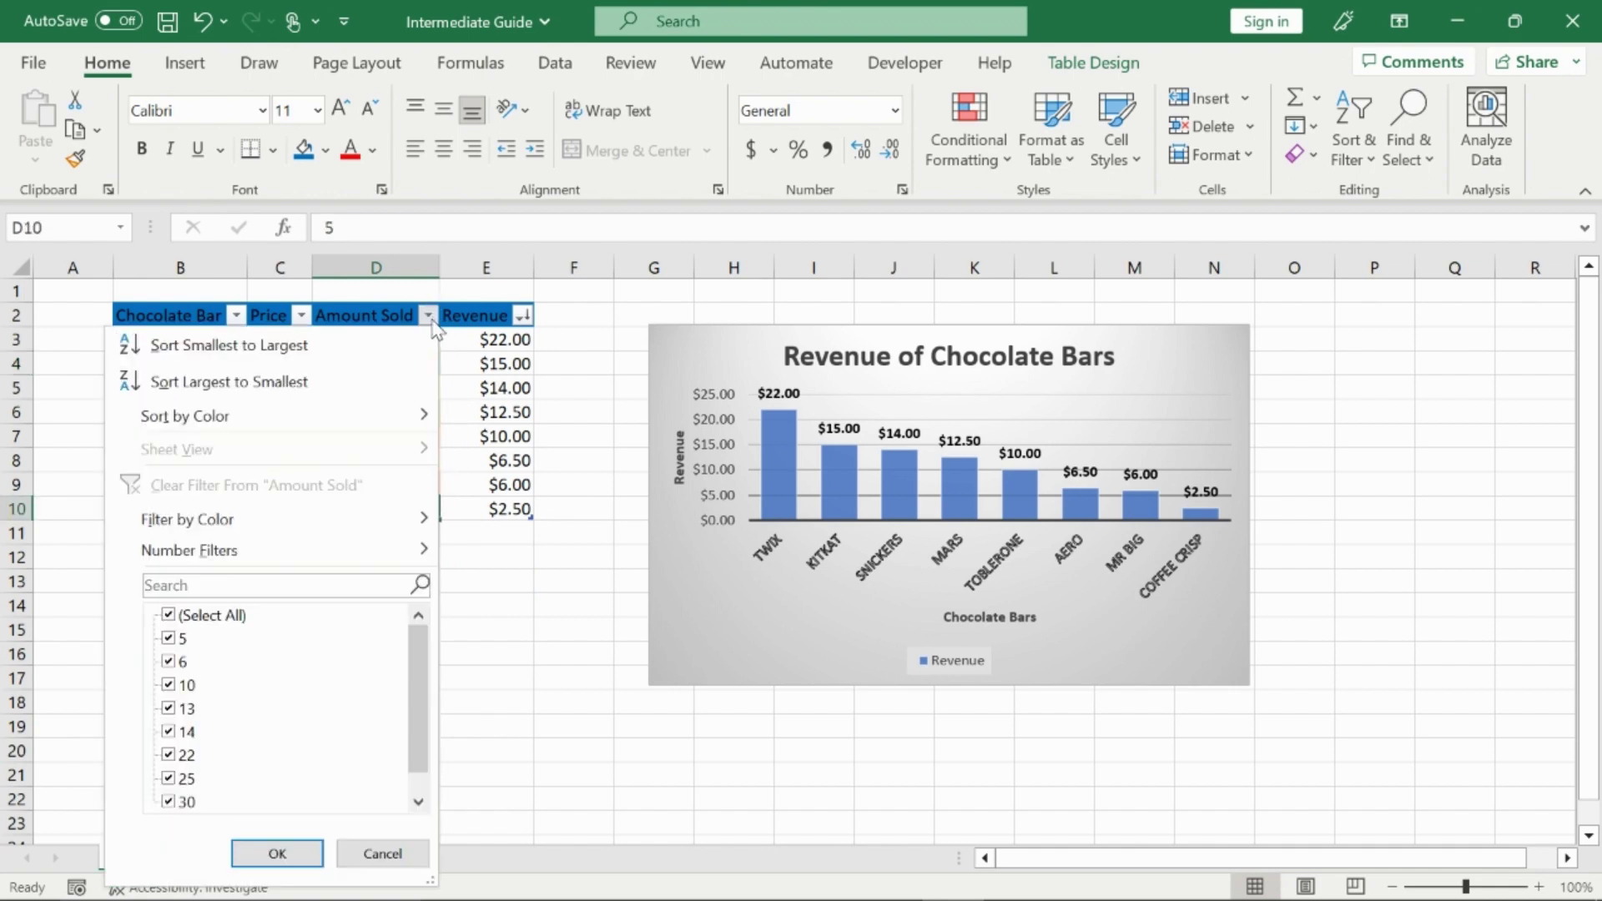
{"action": "left_click", "coordinate": [349, 385]}
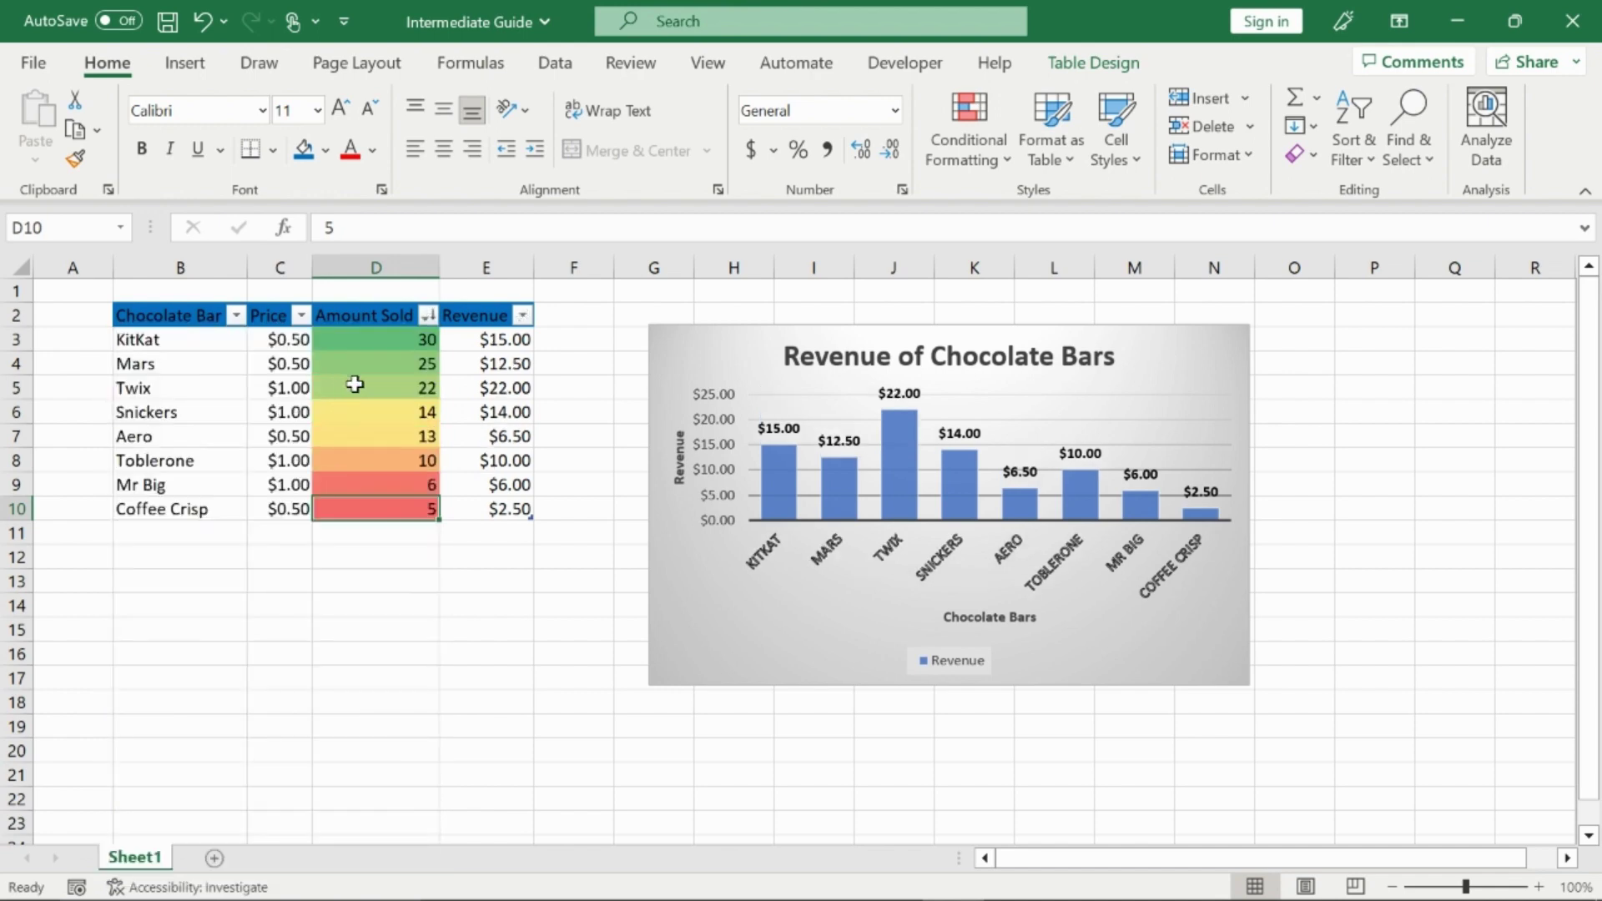
{"action": "left_click", "coordinate": [467, 554]}
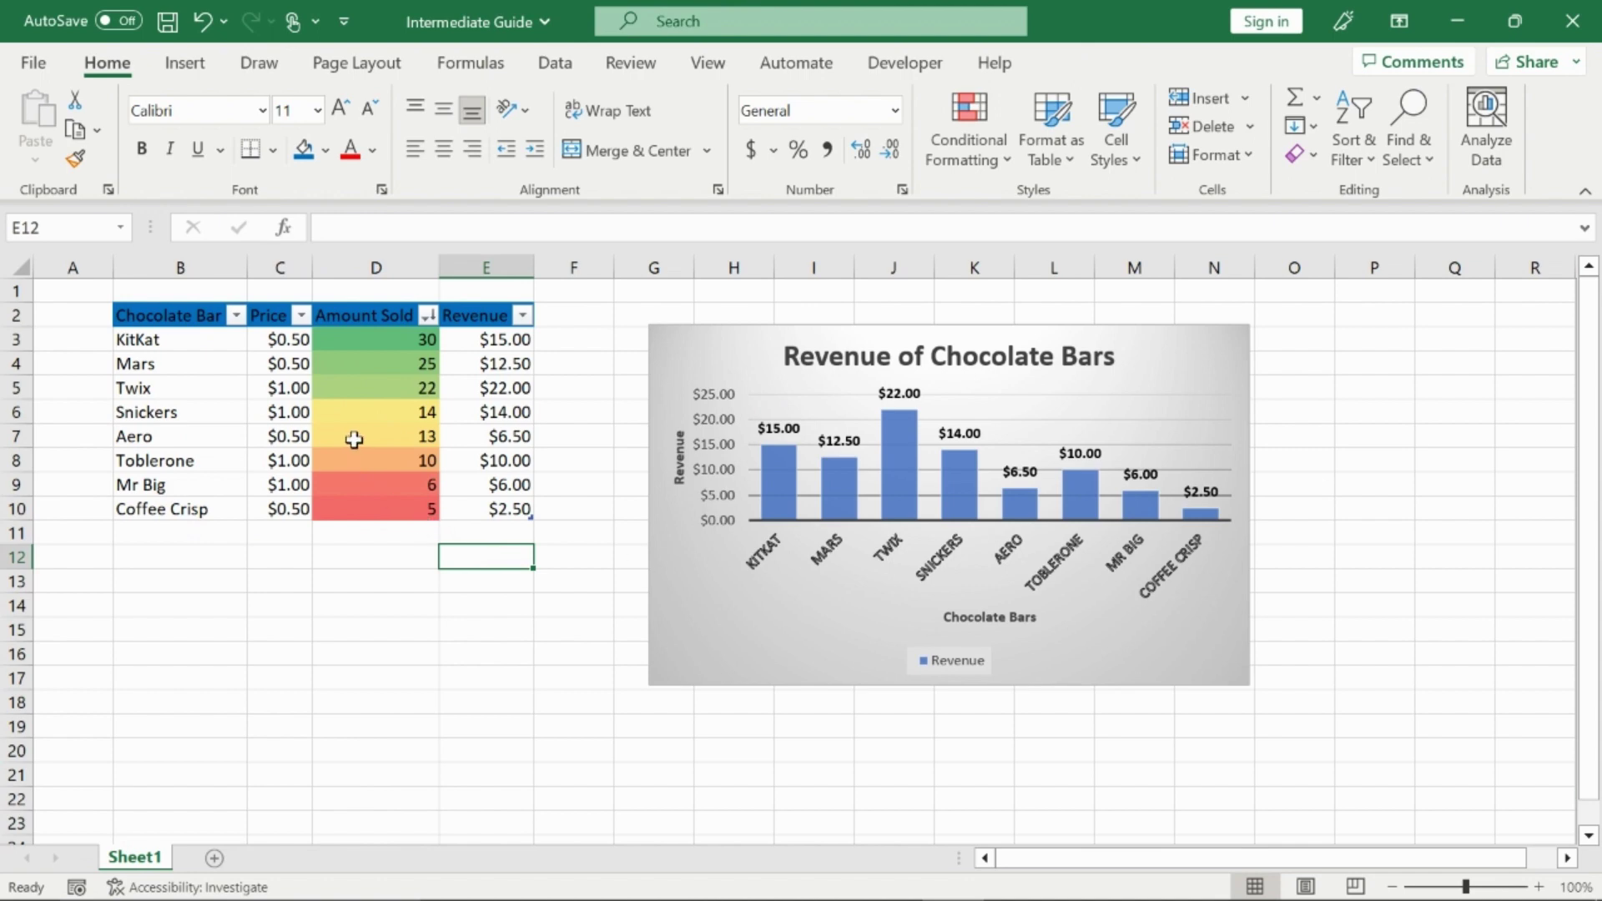
- Select Price values C3:C10 and browse the Conditional Formatting menu, then dismiss it
{"action": "left_click_drag", "start_coordinate": [290, 340], "coordinate": [297, 509]}
{"action": "left_click", "coordinate": [1000, 165]}
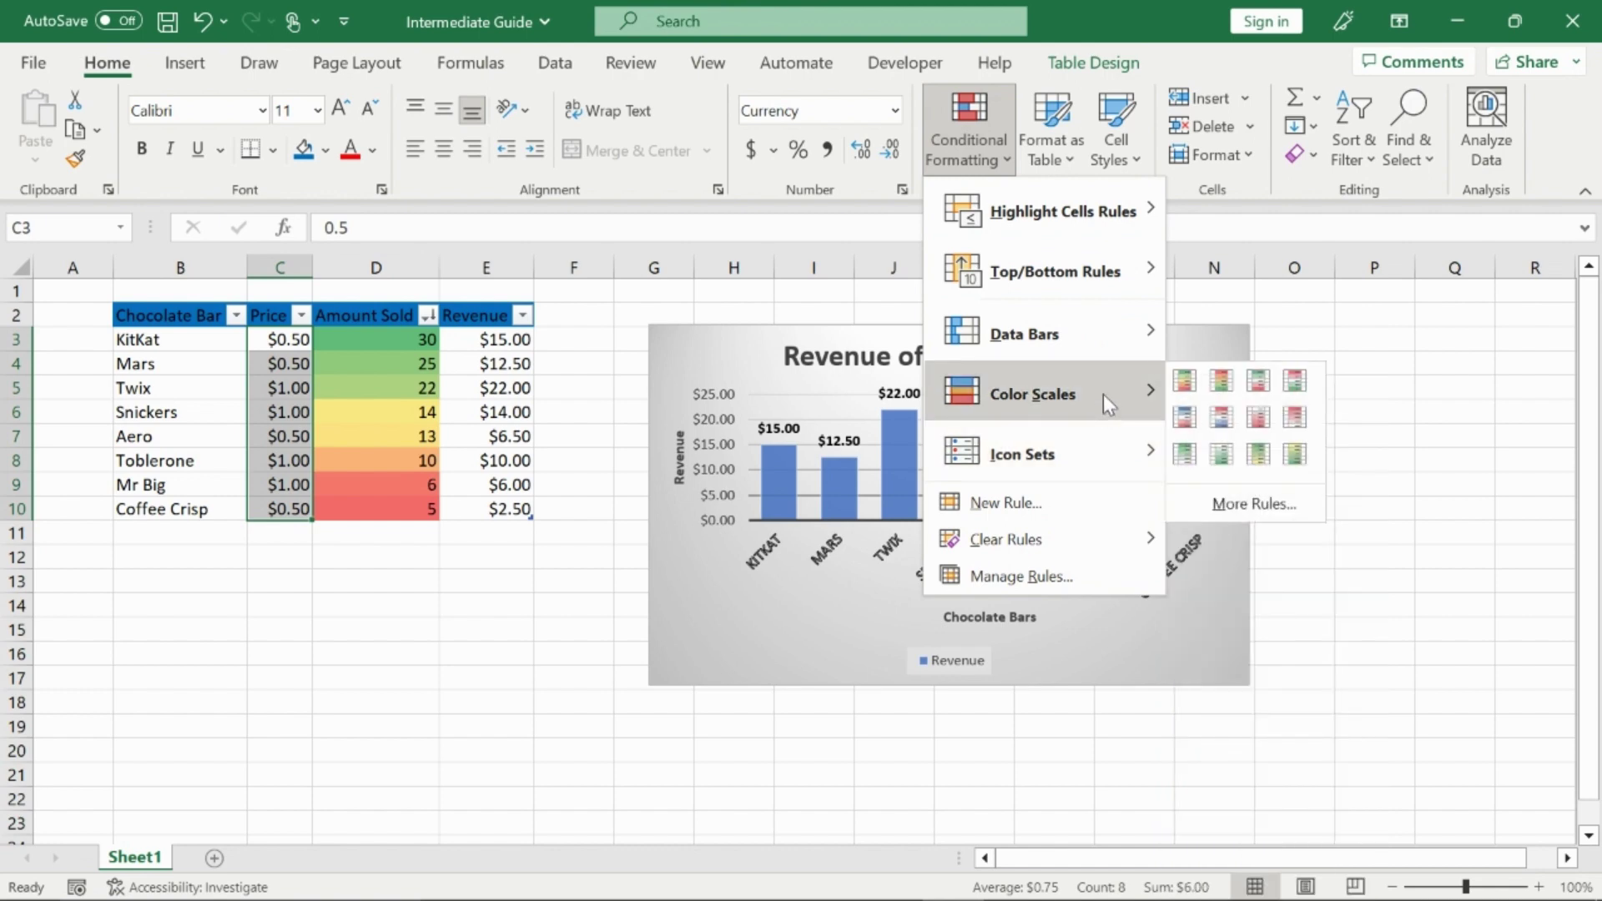
{"action": "mouse_move", "coordinate": [1113, 332]}
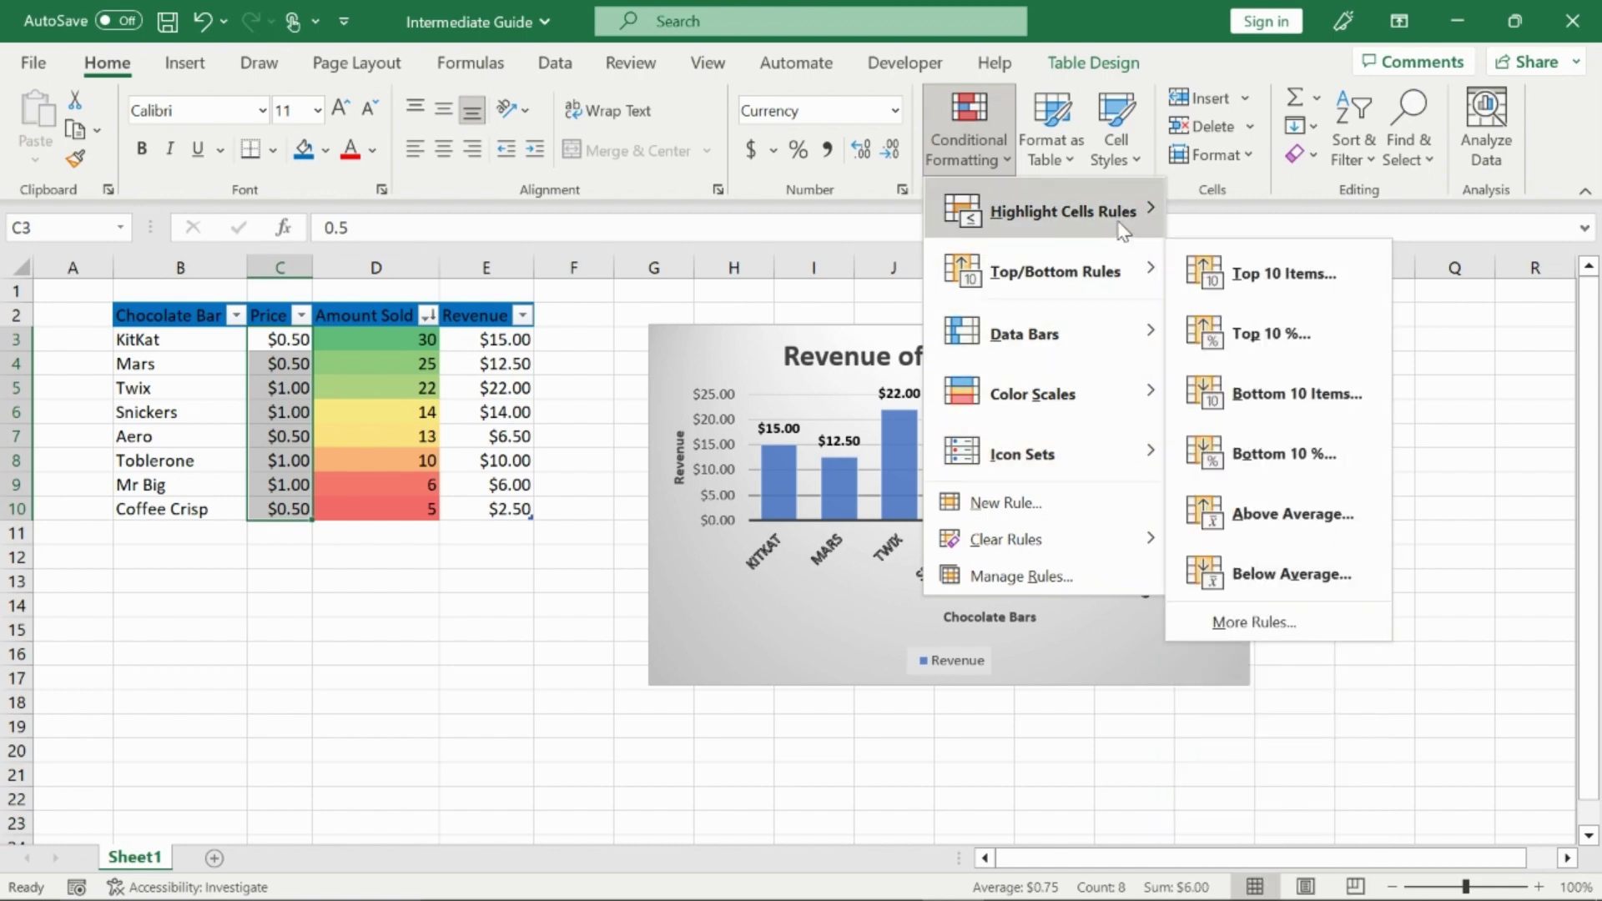
{"action": "mouse_move", "coordinate": [1129, 267]}
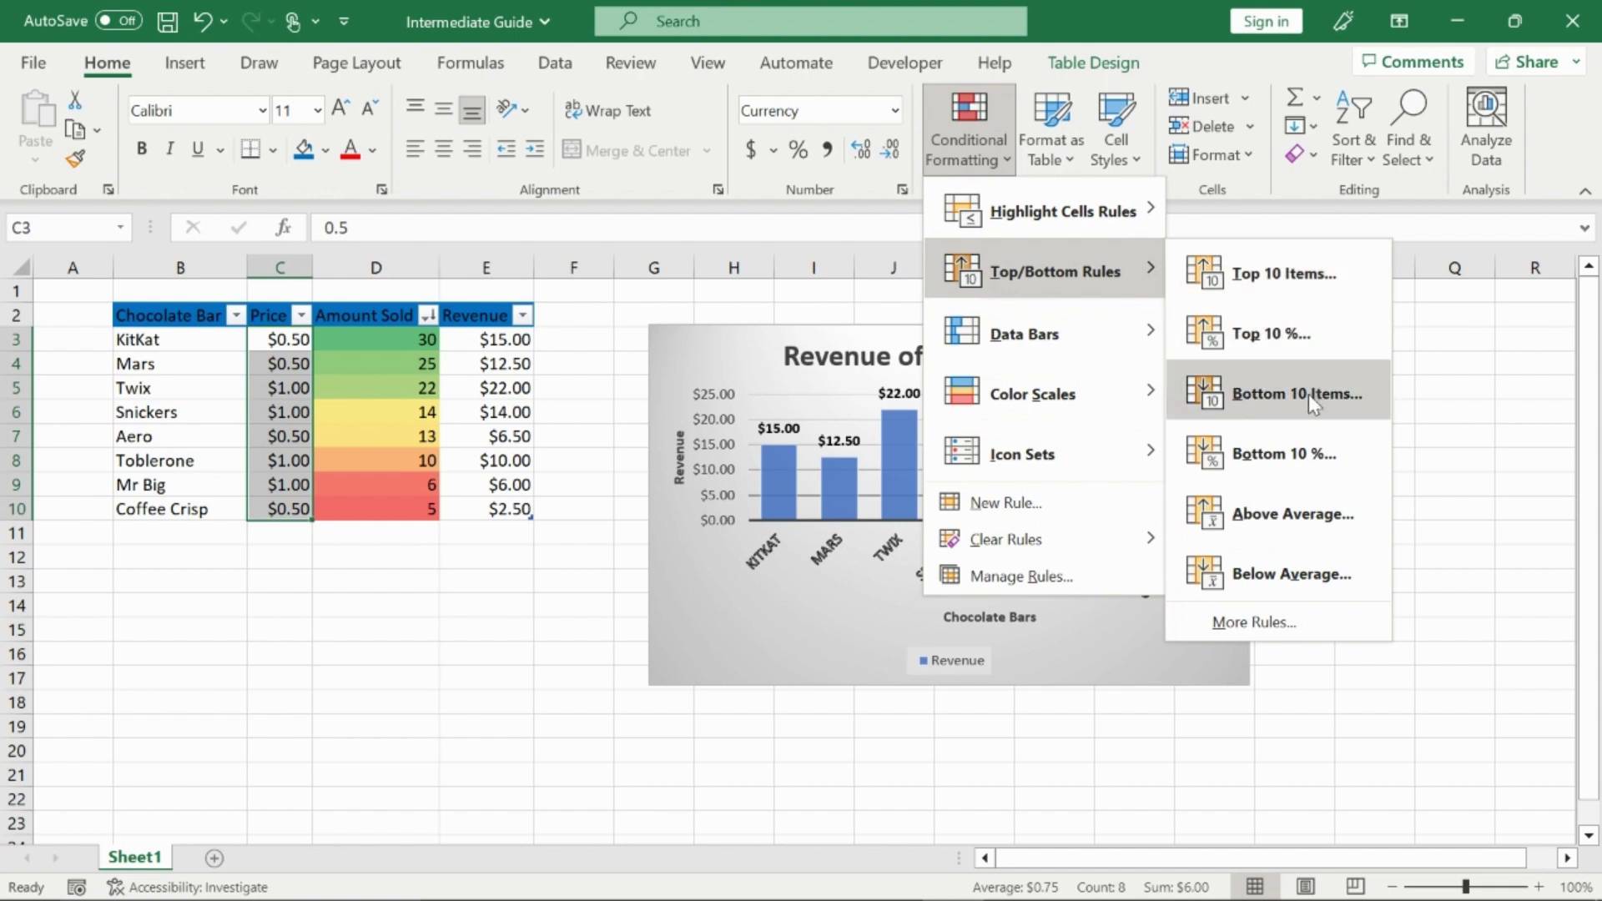
{"action": "left_click", "coordinate": [588, 345]}
- Select Revenue values E3:E10 and show the Top/Bottom Rules options
{"action": "left_click_drag", "start_coordinate": [505, 339], "coordinate": [510, 509]}
{"action": "left_click", "coordinate": [985, 152]}
{"action": "mouse_move", "coordinate": [1123, 288]}
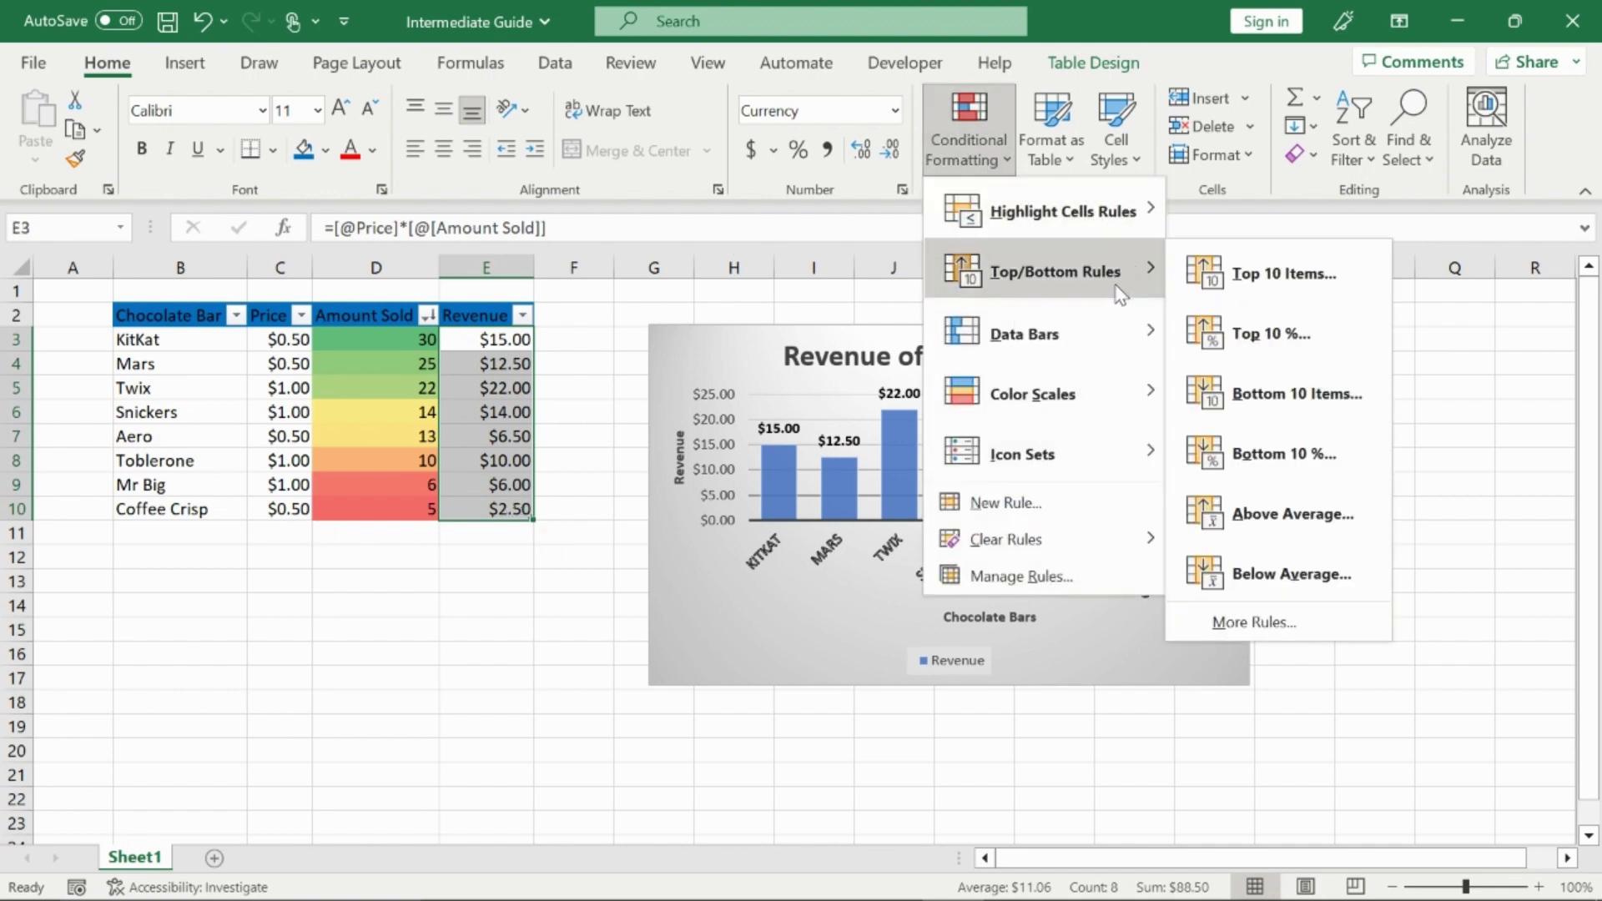
- Apply a Top 25% rule to Revenue with Light Red Fill with Dark Red Text
{"action": "left_click", "coordinate": [1276, 333]}
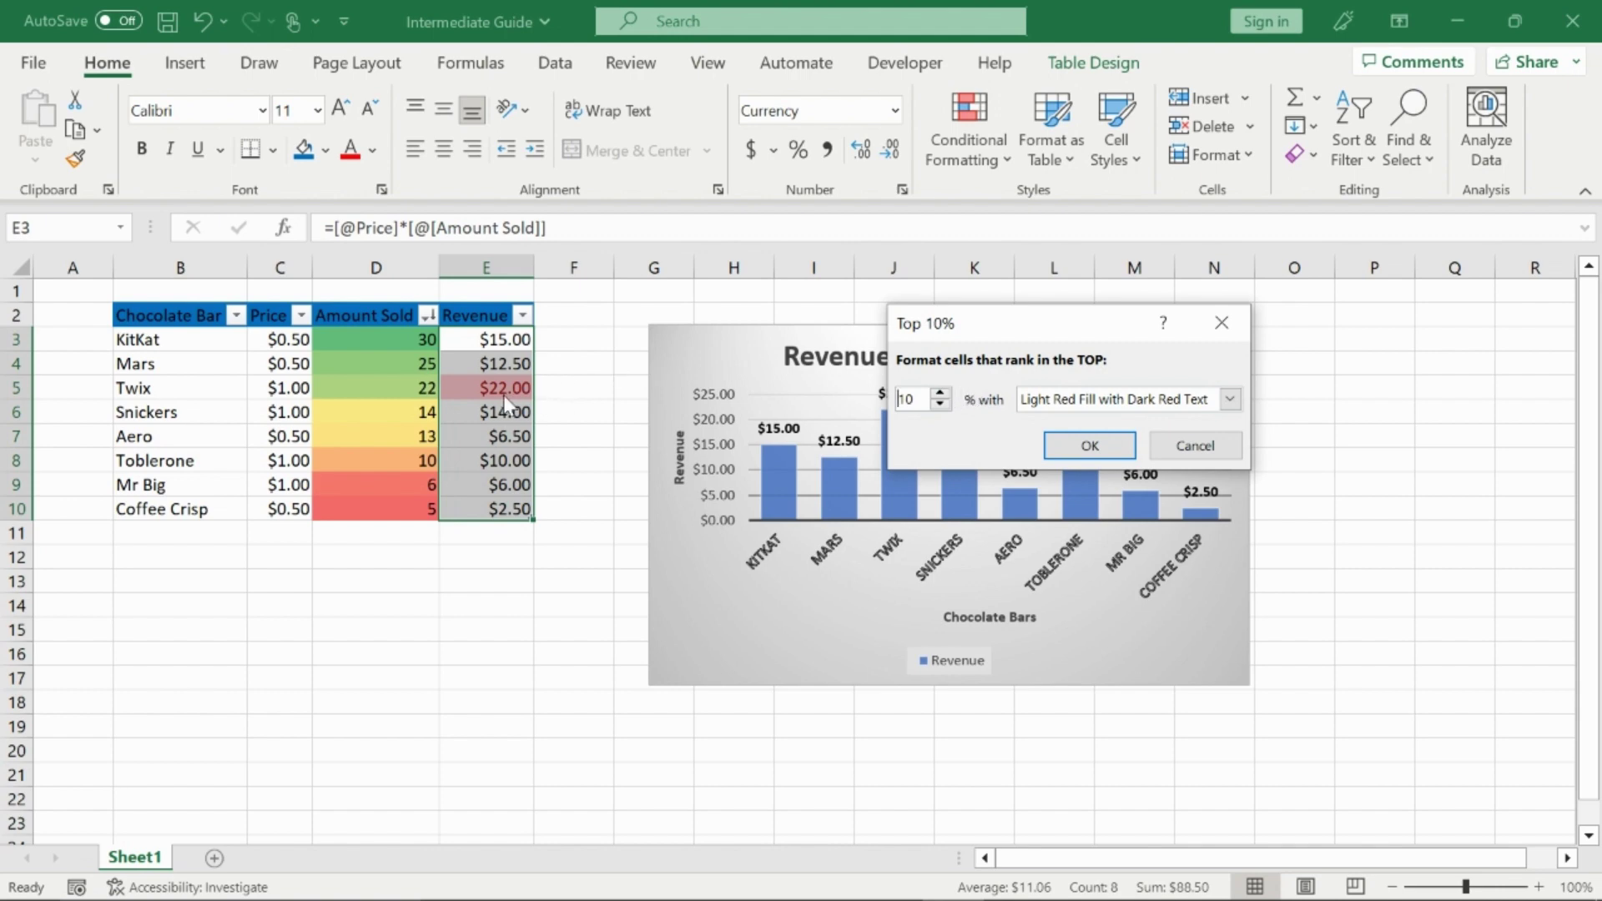
{"action": "left_click", "coordinate": [947, 394]}
{"action": "left_click", "coordinate": [946, 394]}
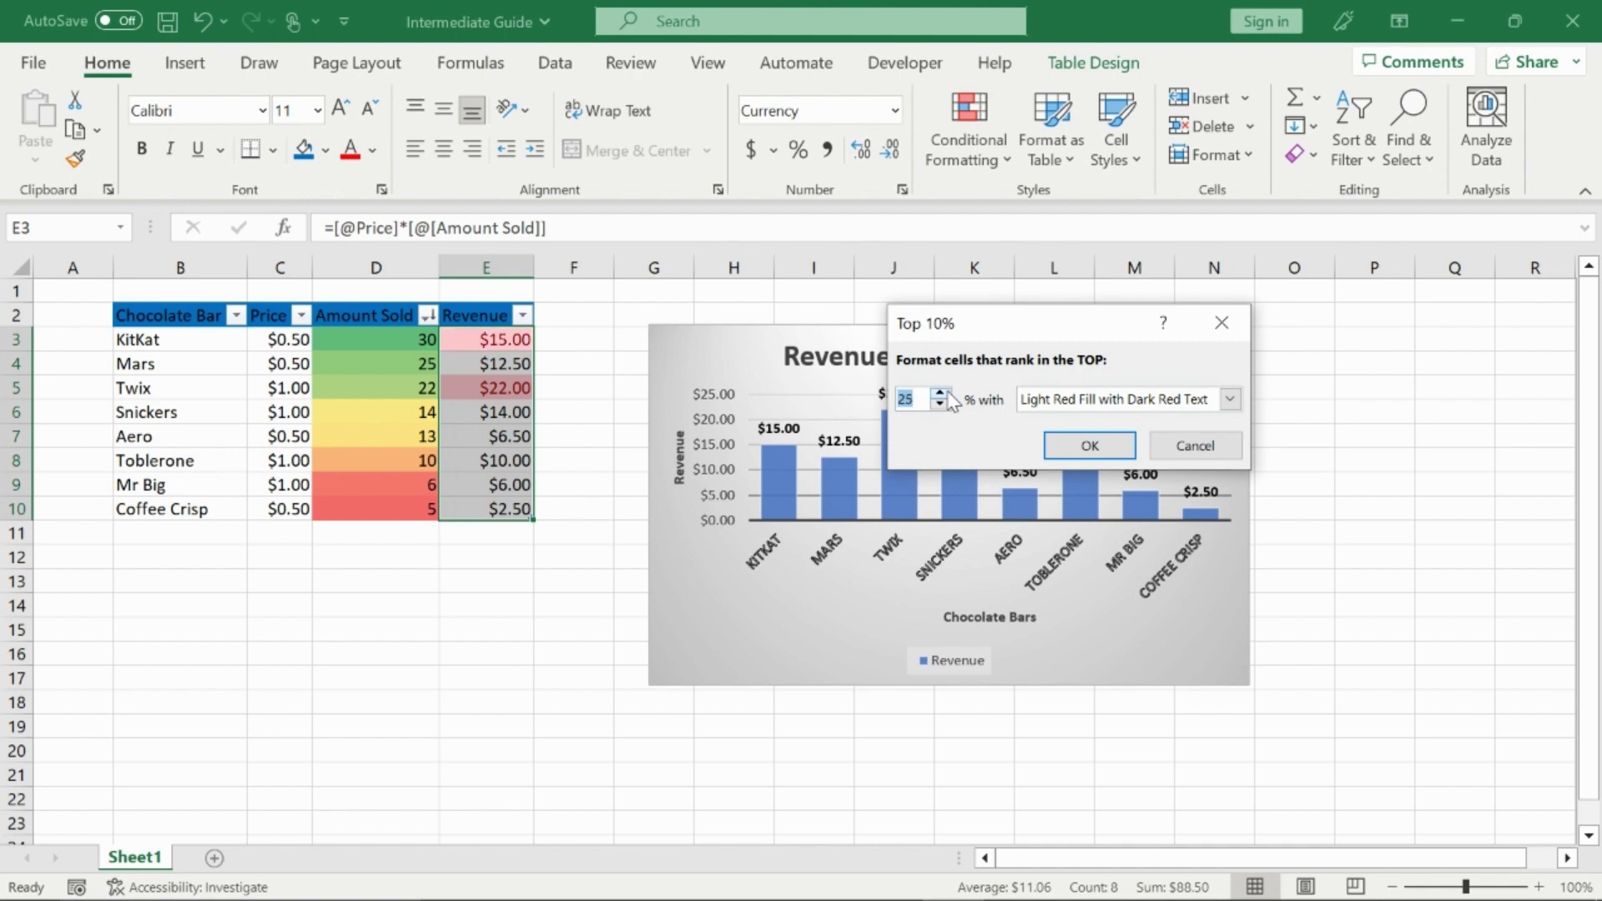
{"action": "left_click", "coordinate": [941, 404]}
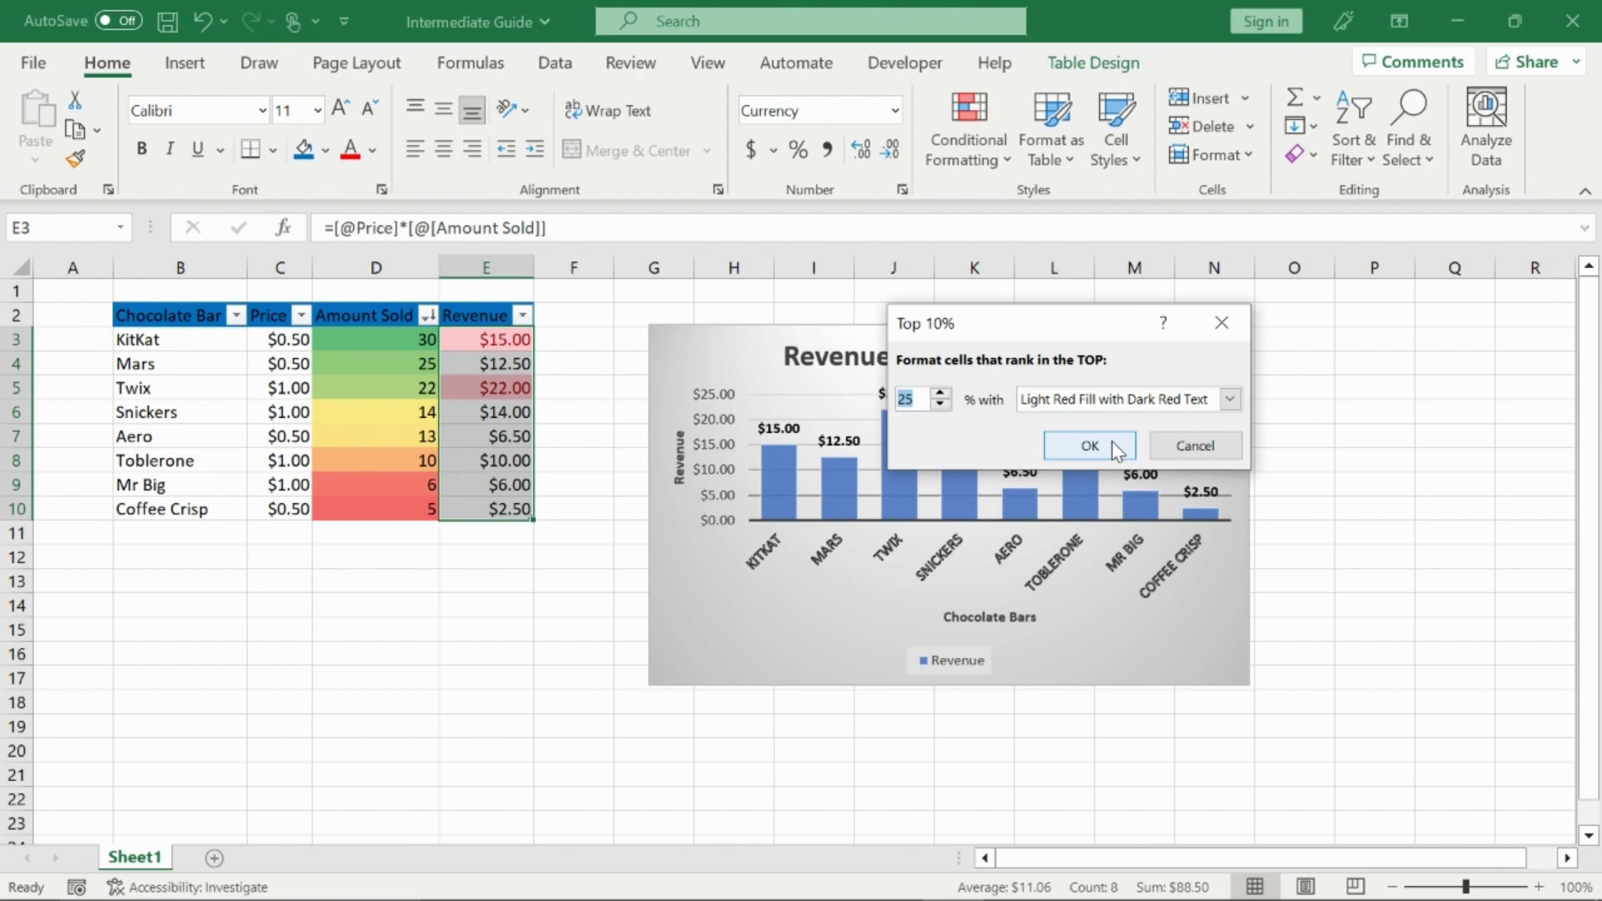
{"action": "left_click", "coordinate": [1117, 451]}
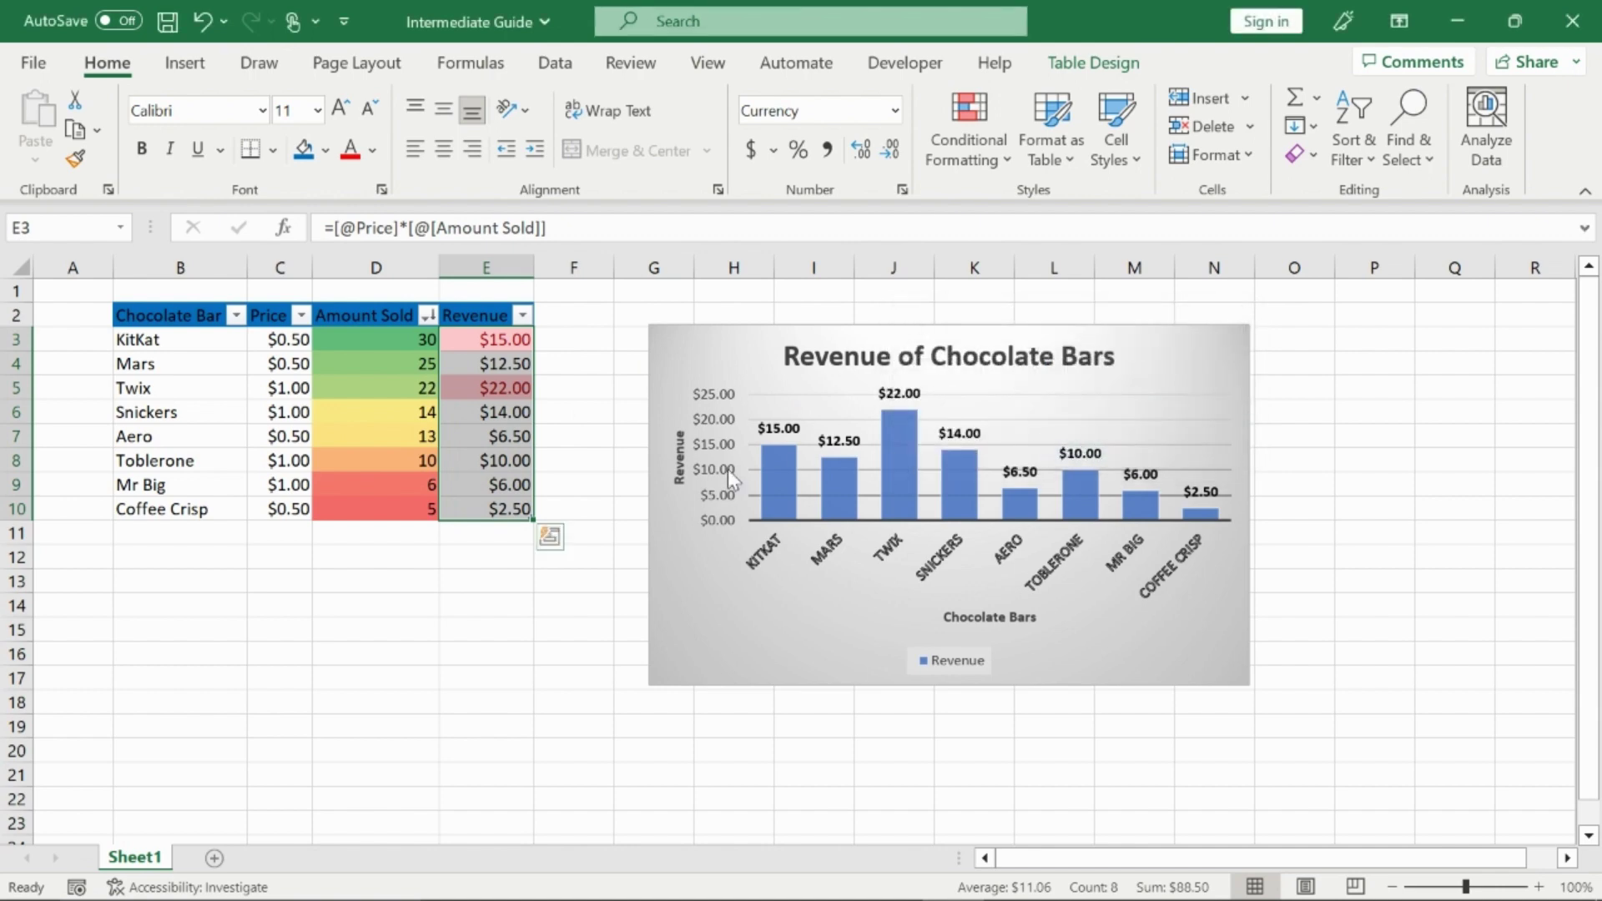
{"action": "left_click", "coordinate": [600, 422]}
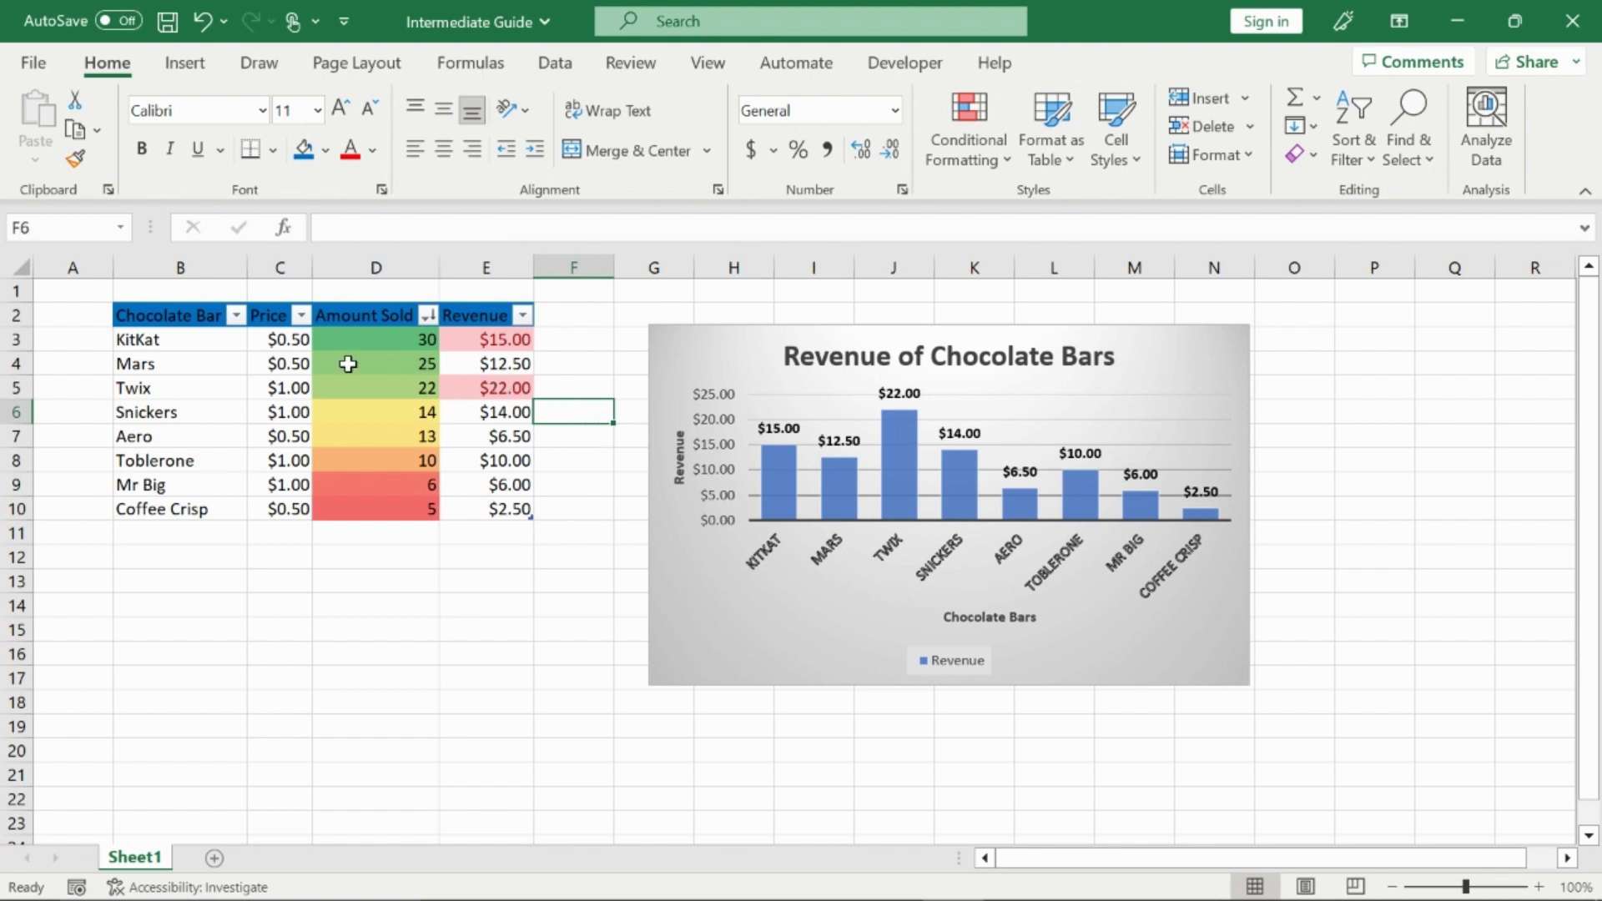
- Browse Conditional Formatting options, then select Price values C3:C10 and reopen the menu
{"action": "left_click_drag", "start_coordinate": [224, 340], "coordinate": [219, 507]}
{"action": "left_click", "coordinate": [988, 148]}
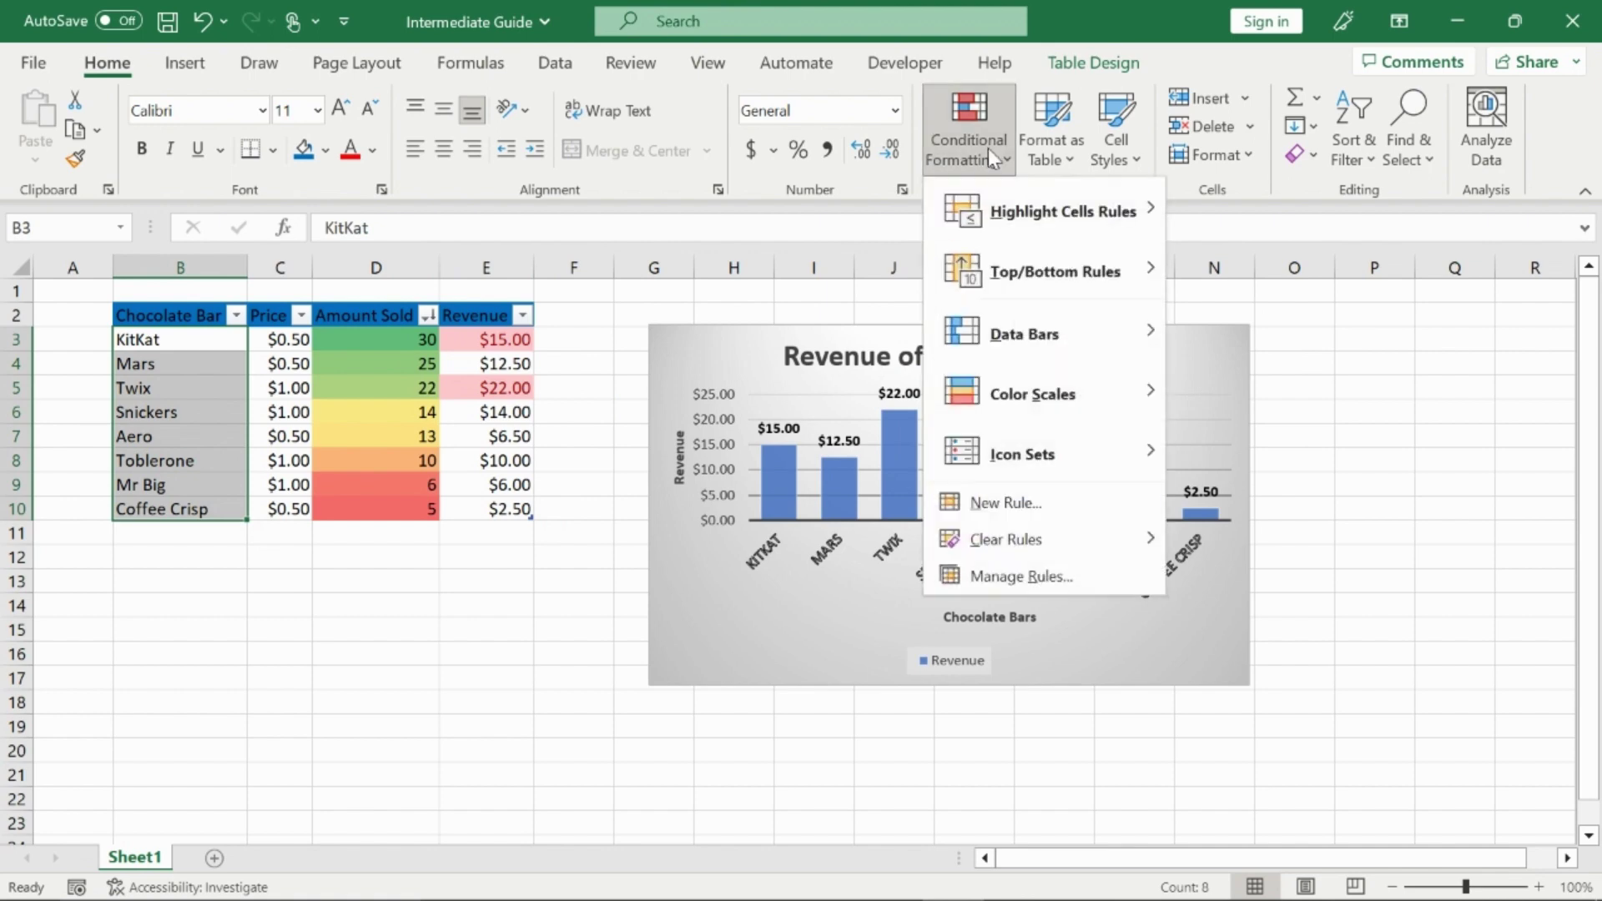
{"action": "mouse_move", "coordinate": [1053, 225]}
{"action": "mouse_move", "coordinate": [1107, 227]}
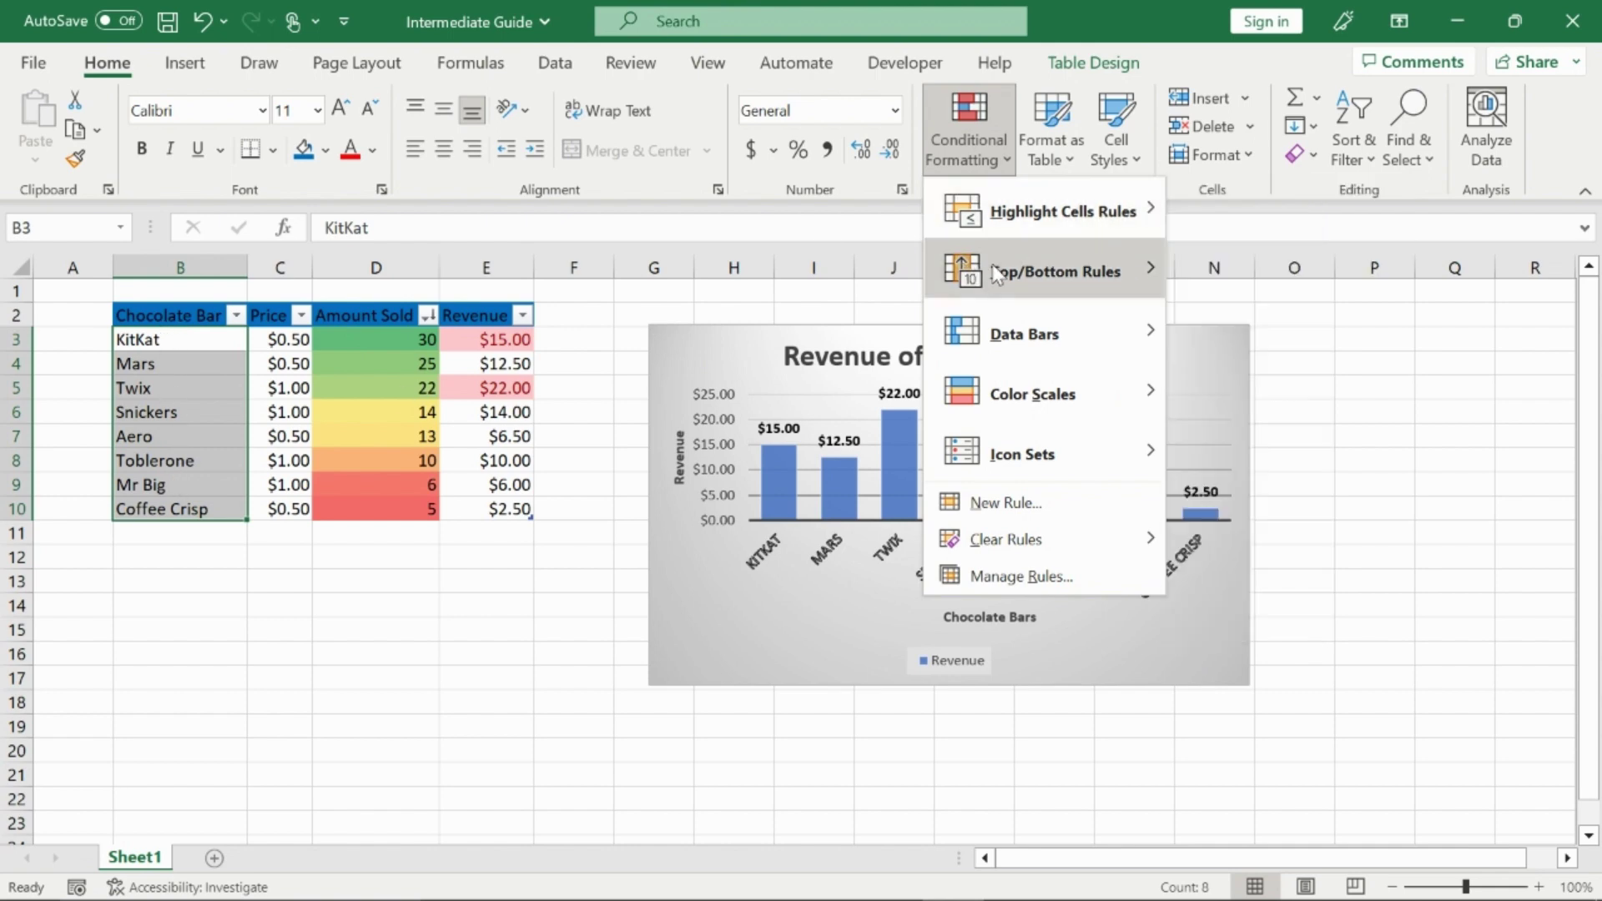
{"action": "left_click", "coordinate": [353, 603]}
{"action": "left_click_drag", "start_coordinate": [283, 339], "coordinate": [284, 508]}
{"action": "left_click", "coordinate": [993, 147]}
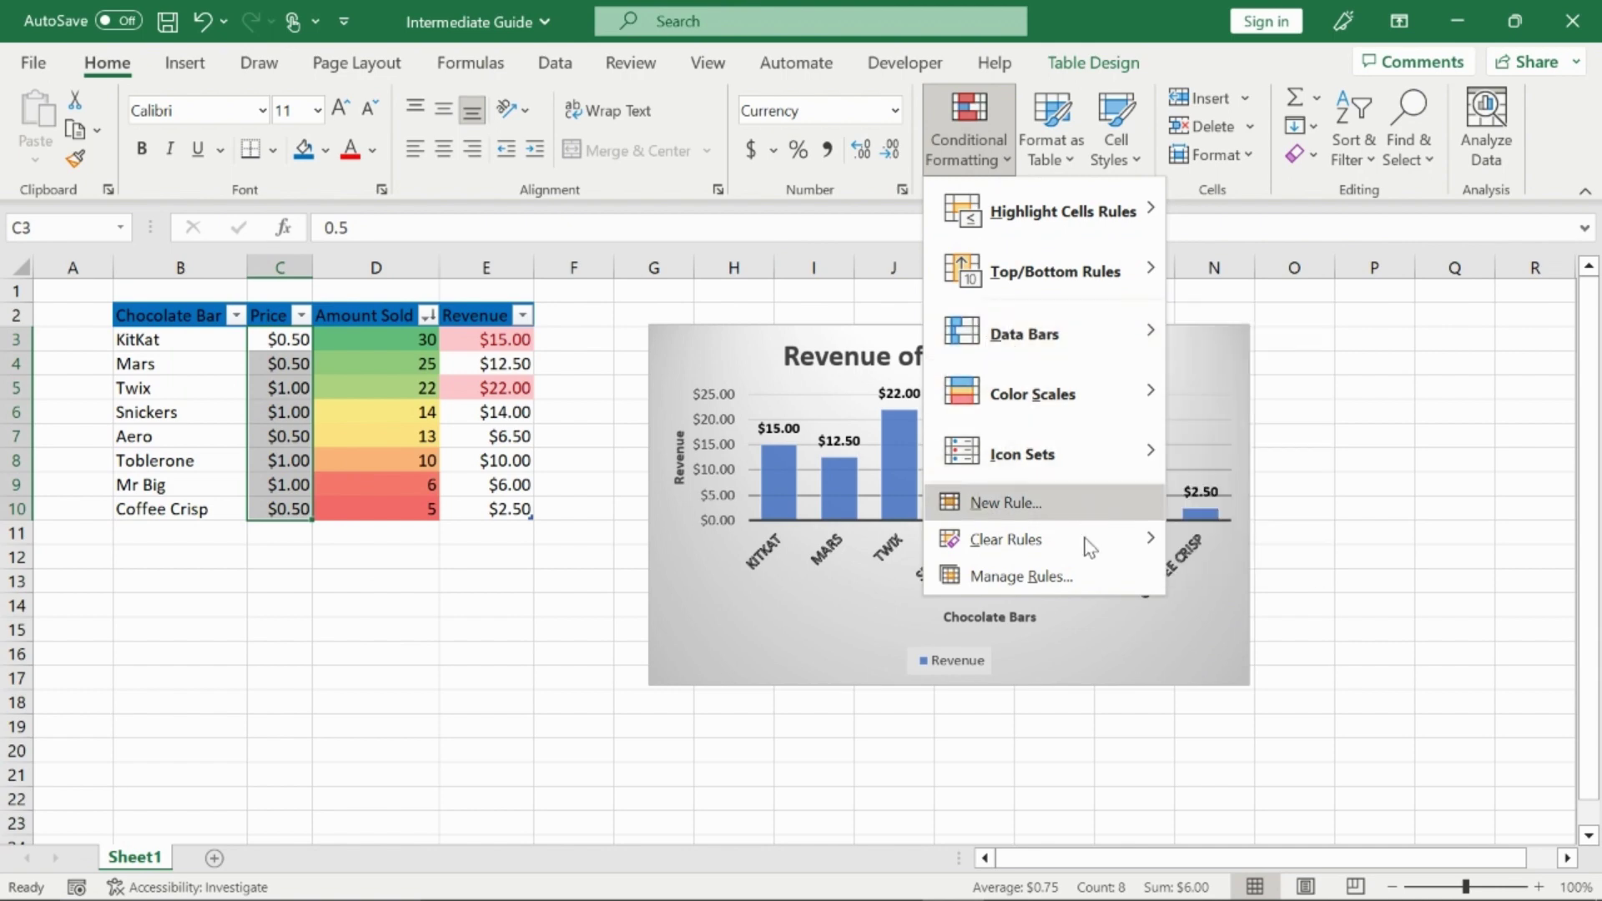
- Create a new 'Format only cells that contain' rule for Price values between 0.6 and 1.2
{"action": "left_click", "coordinate": [1090, 504]}
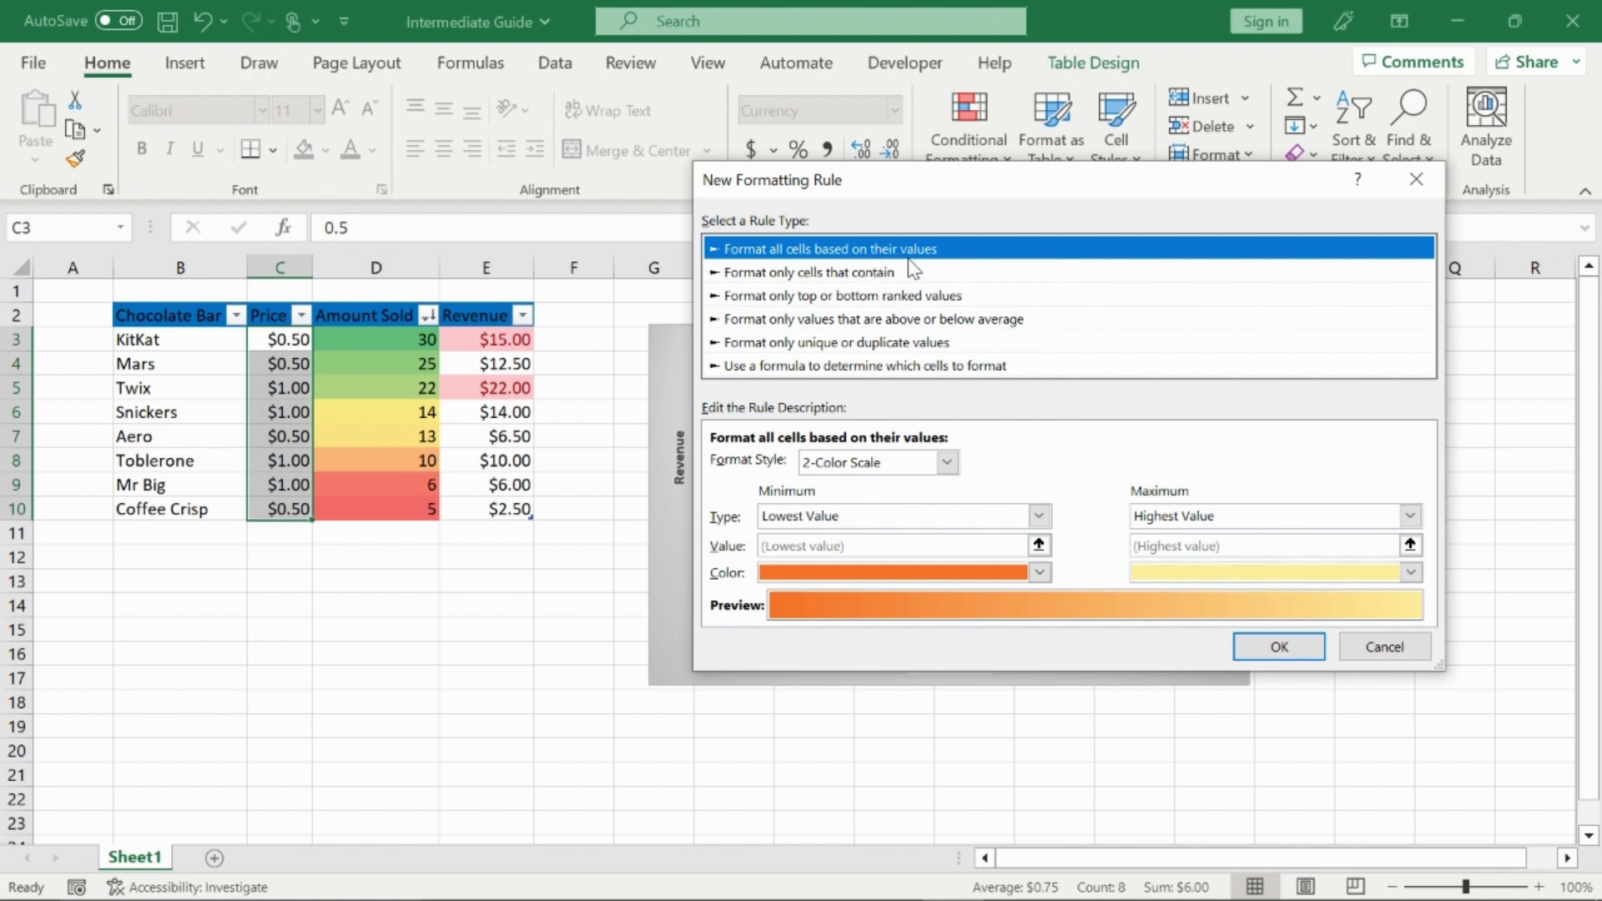
{"action": "left_click", "coordinate": [880, 274]}
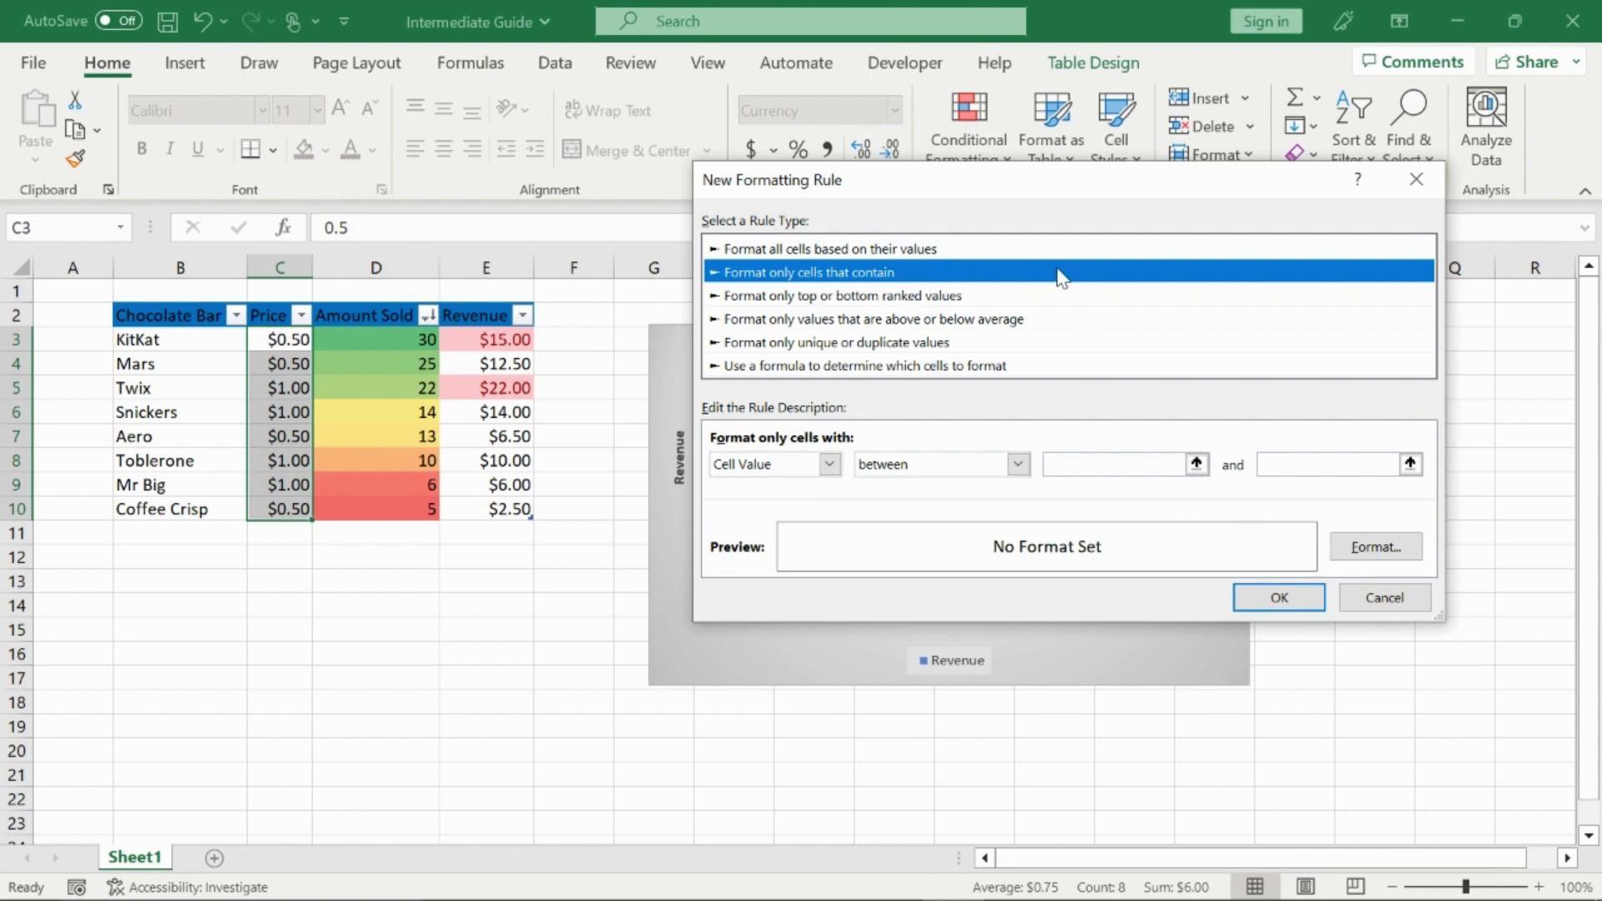
{"action": "left_click", "coordinate": [955, 366]}
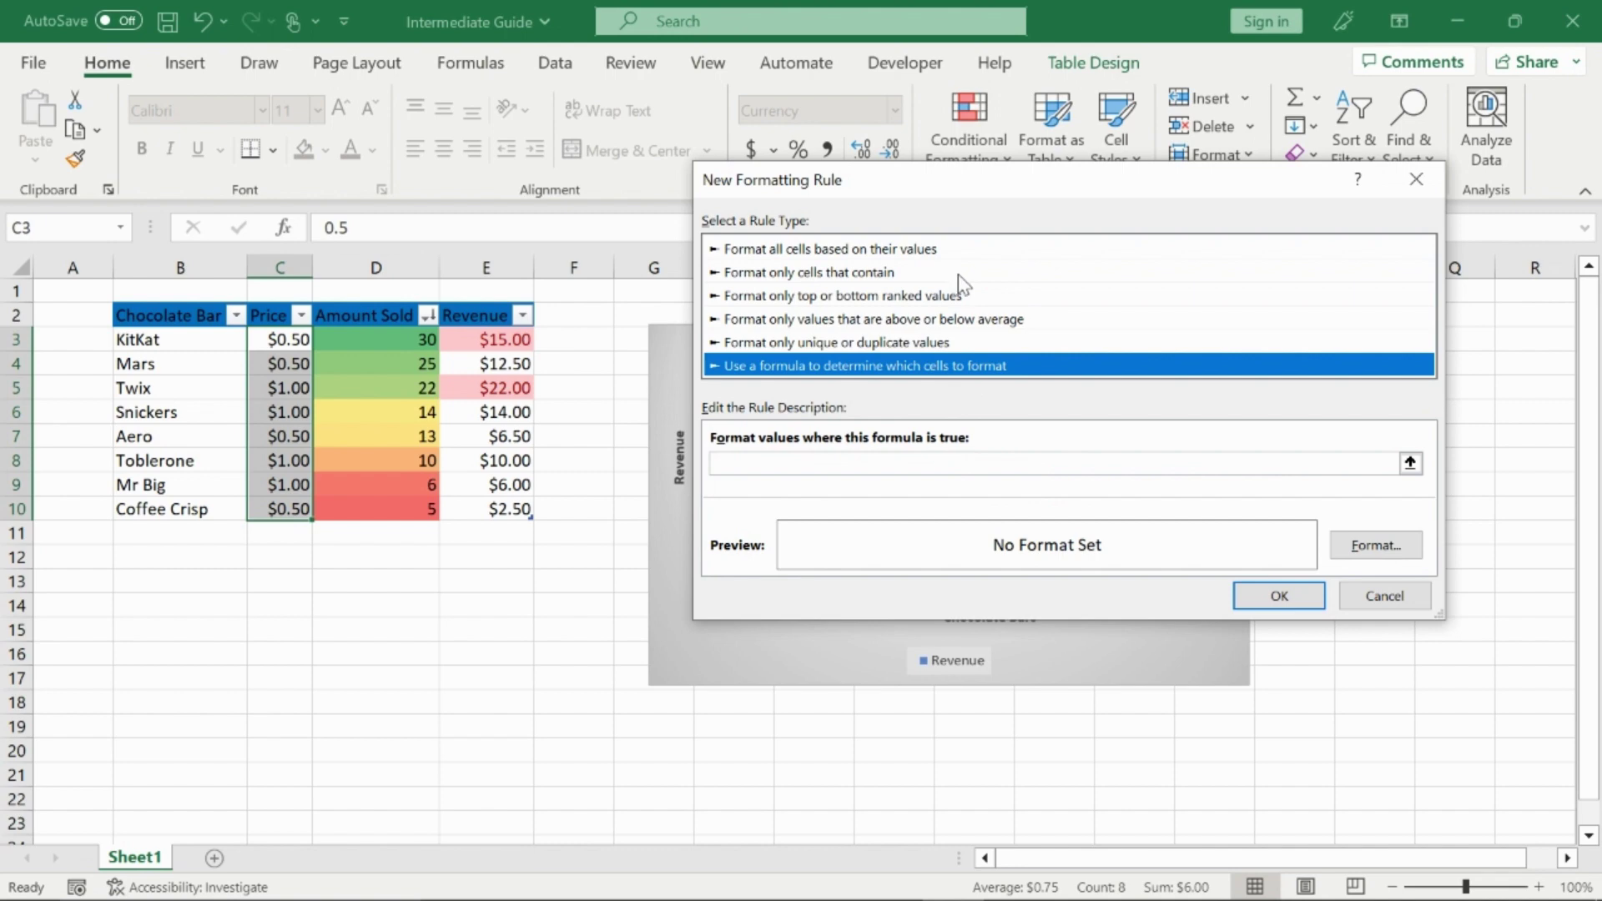
{"action": "left_click", "coordinate": [806, 276]}
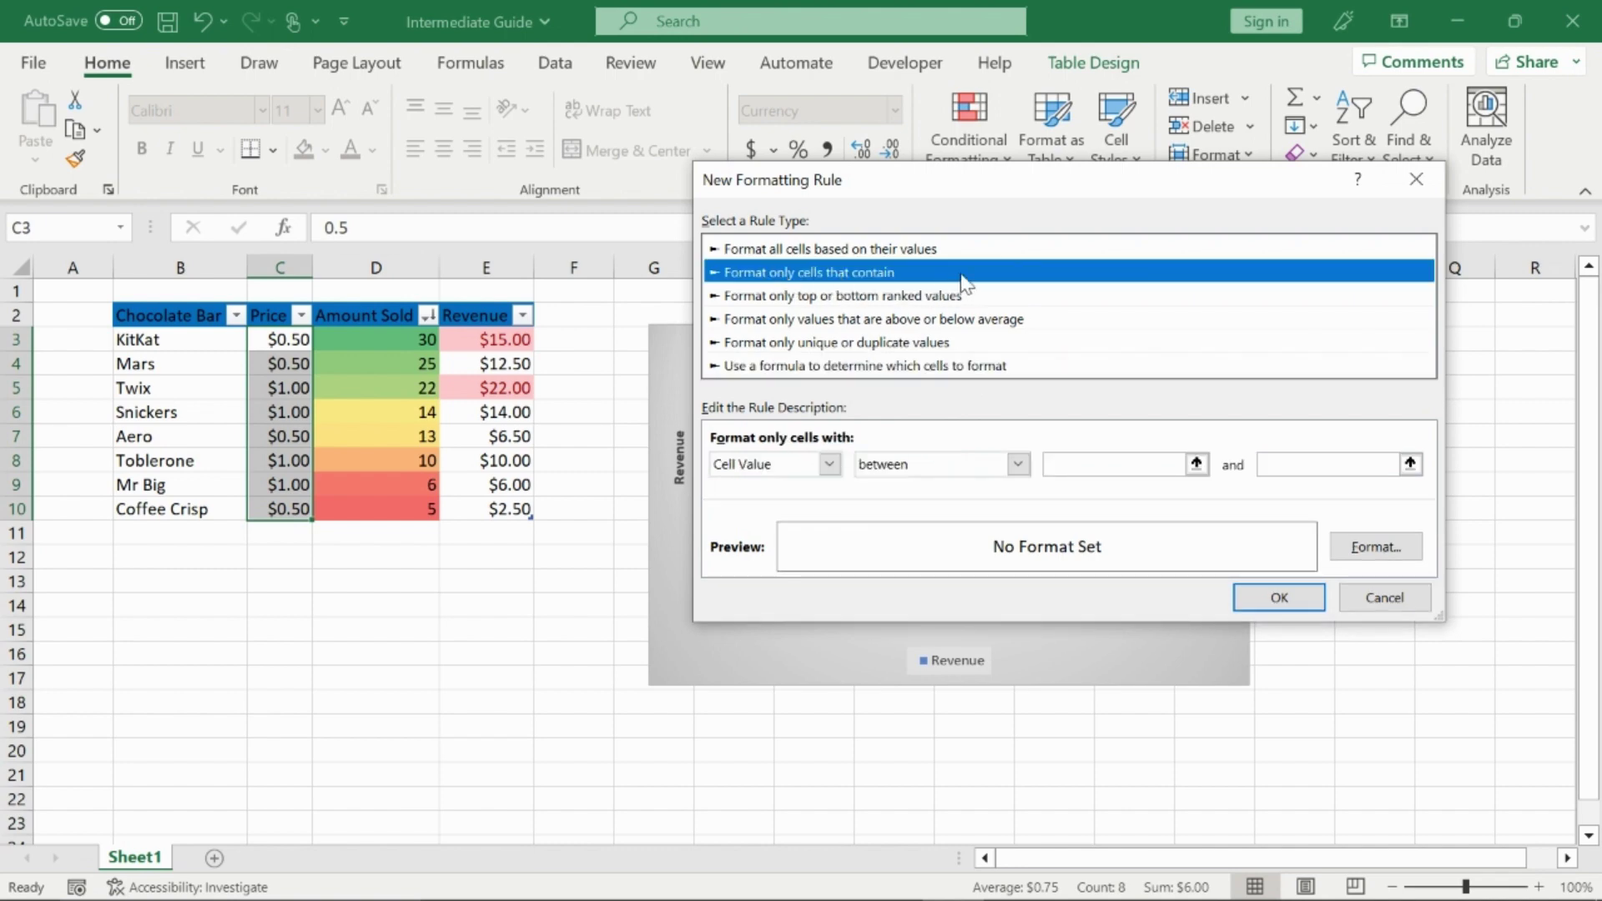
{"action": "left_click", "coordinate": [1136, 461]}
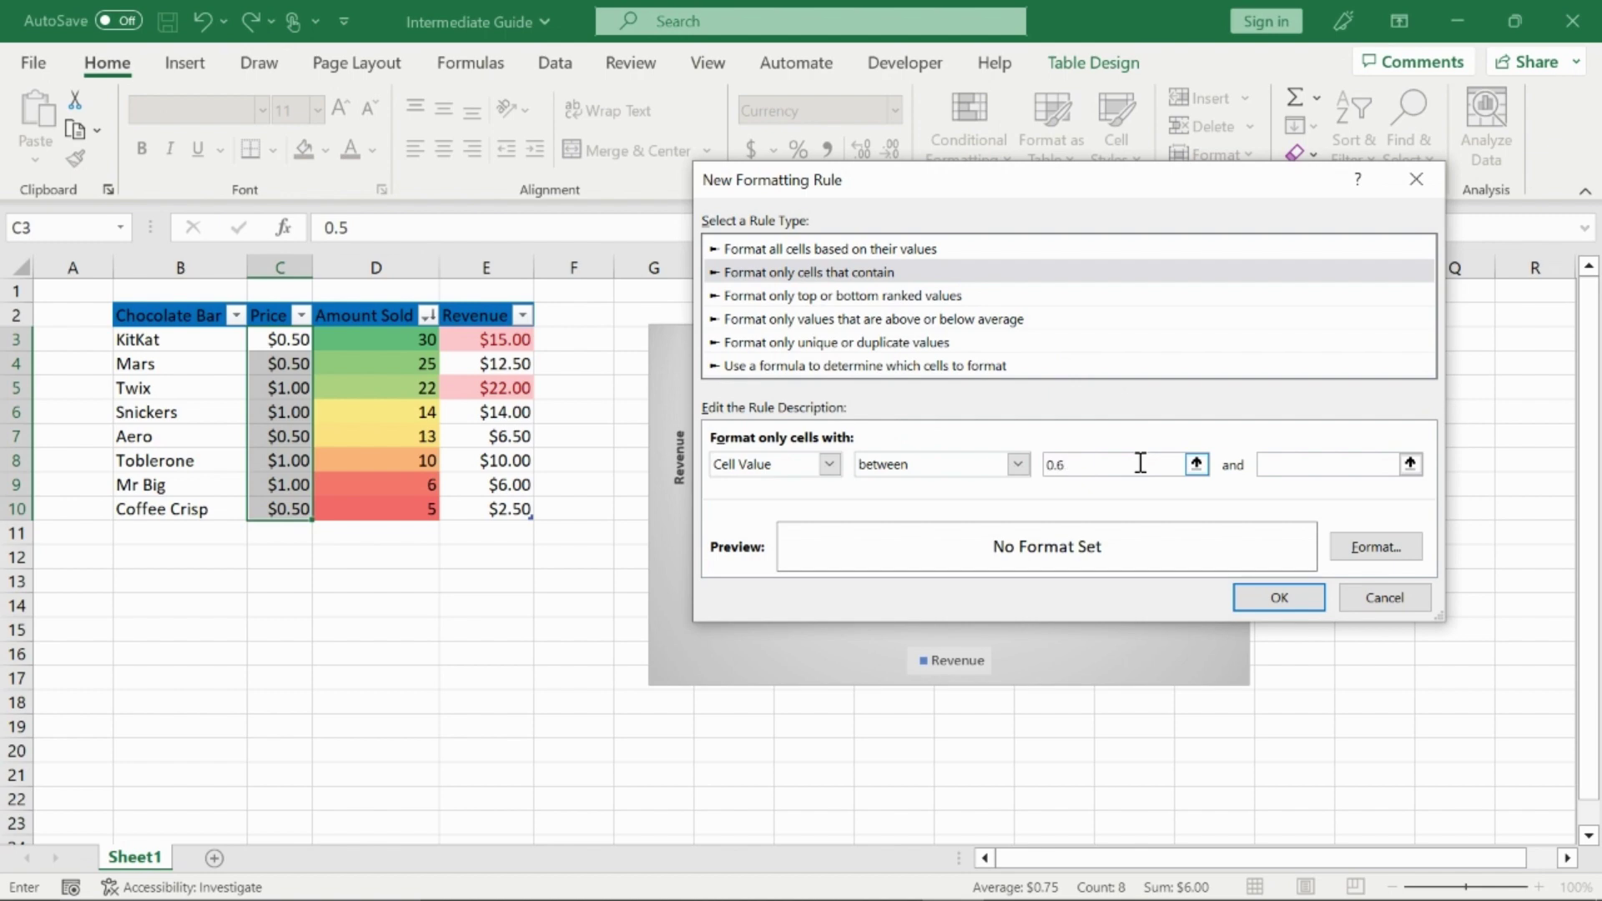
{"action": "left_click", "coordinate": [1289, 467]}
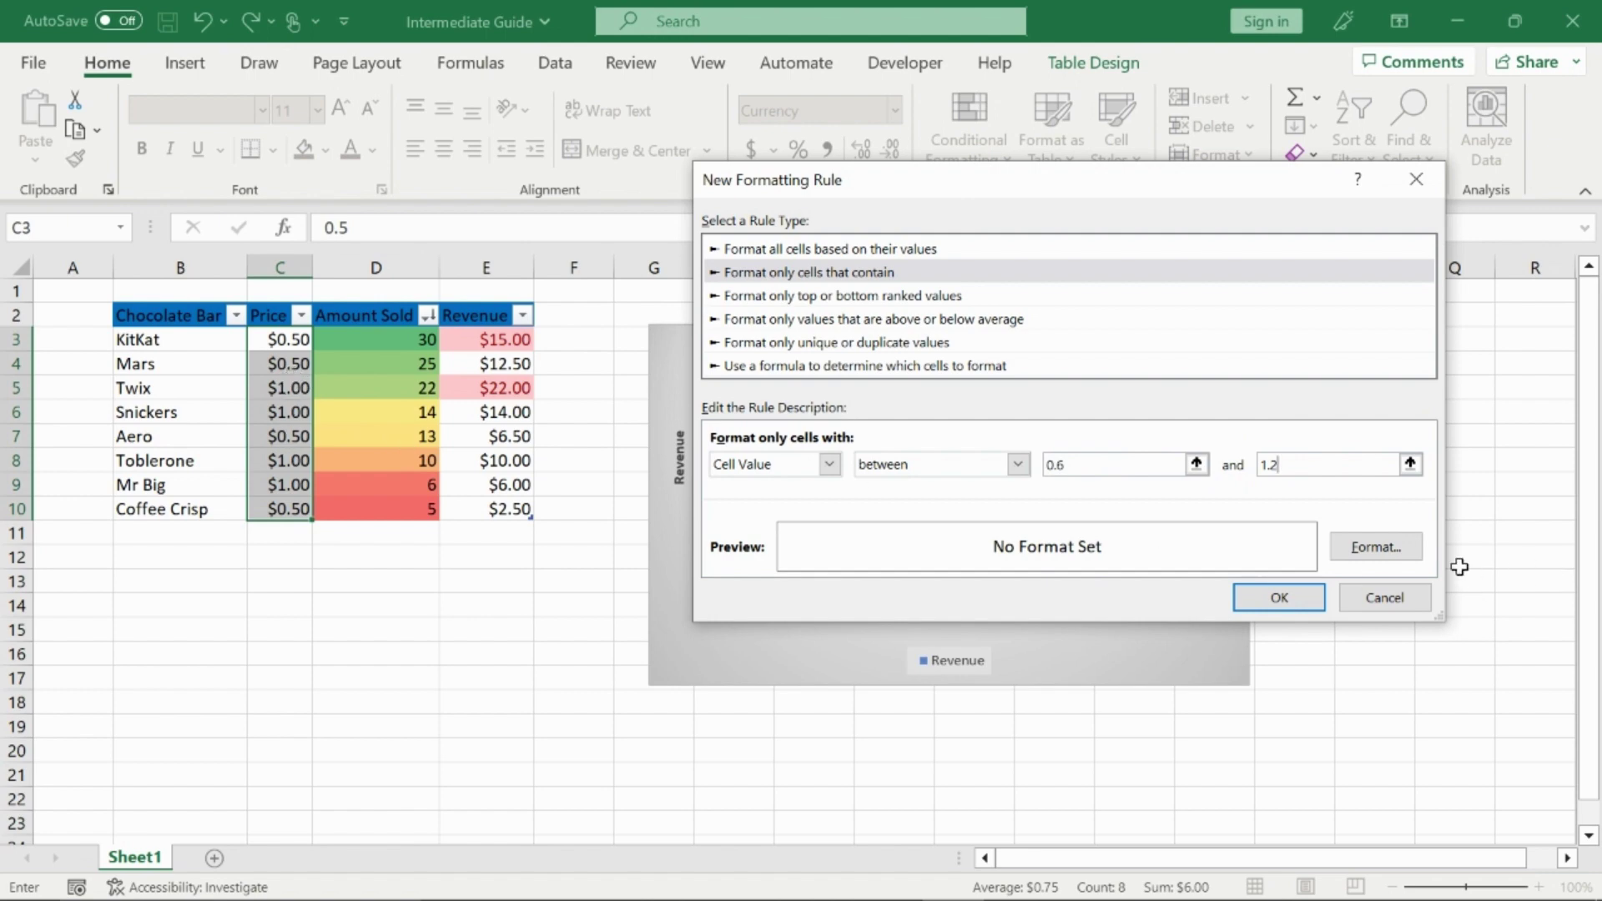
- Give the rule's format a purple fill, an outline border and strikethrough text
{"action": "left_click", "coordinate": [1383, 553]}
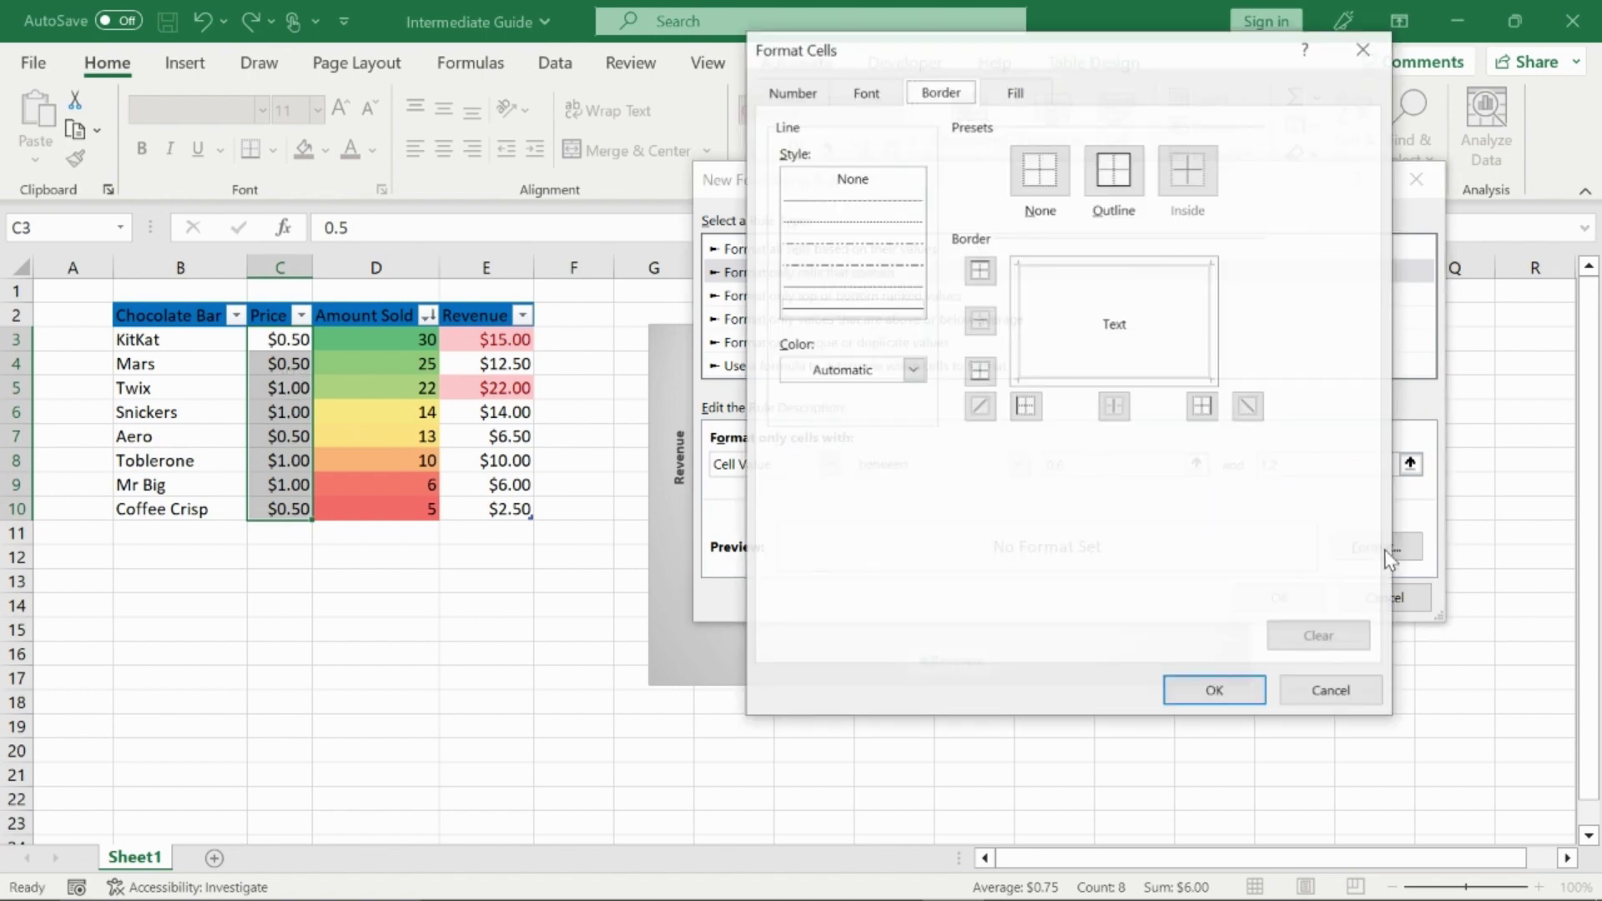
{"action": "left_click", "coordinate": [1018, 94]}
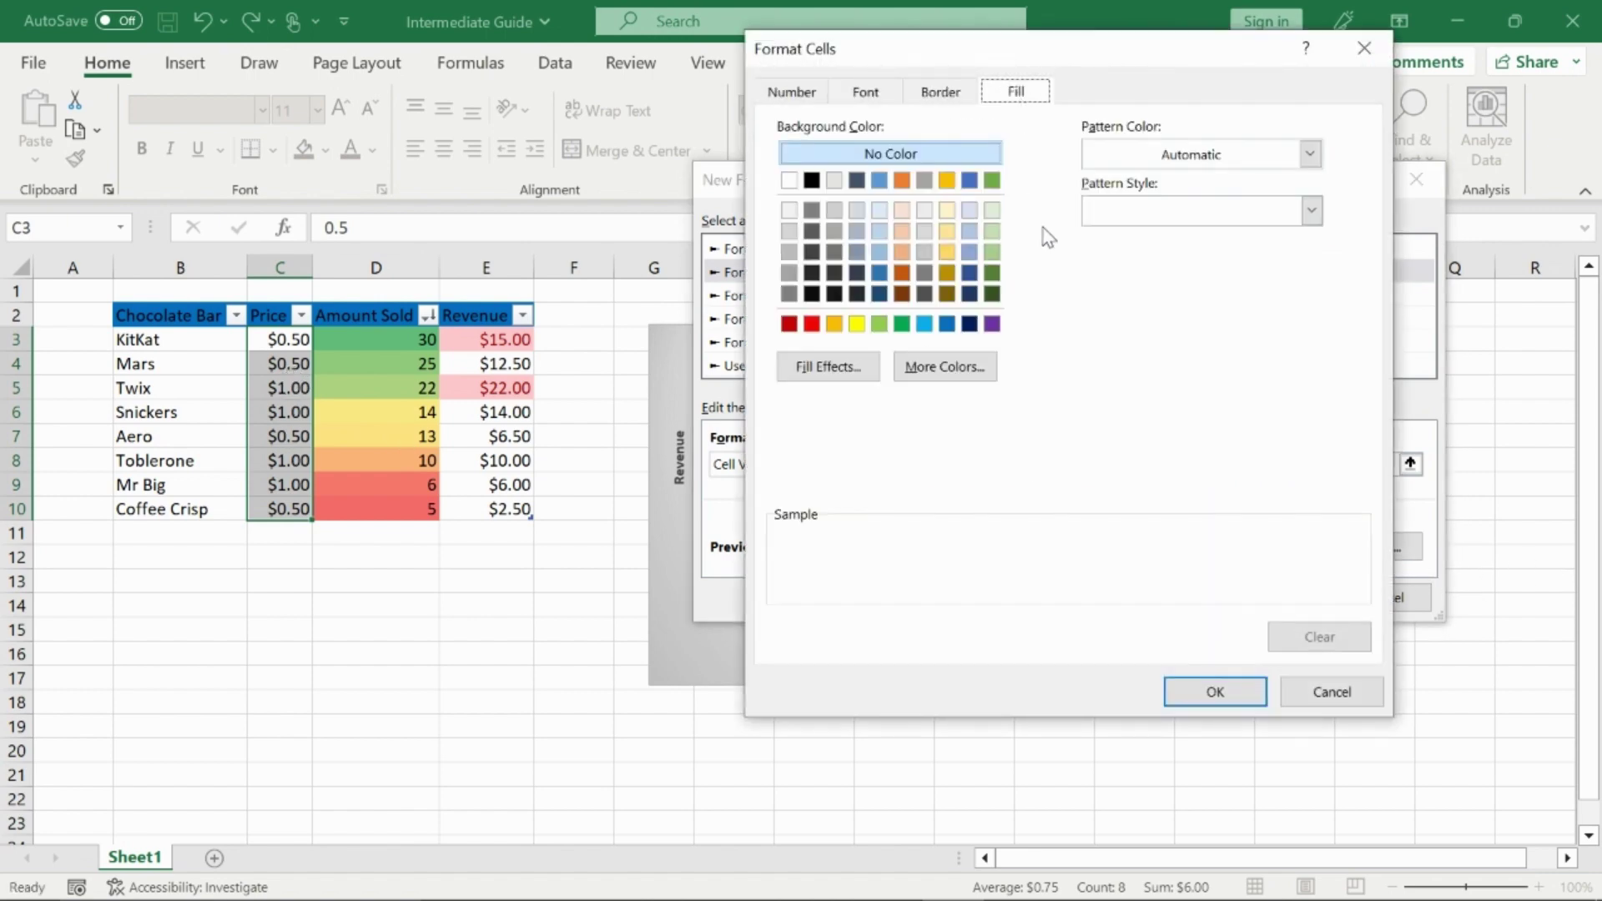
{"action": "left_click", "coordinate": [992, 324]}
{"action": "left_click", "coordinate": [951, 95]}
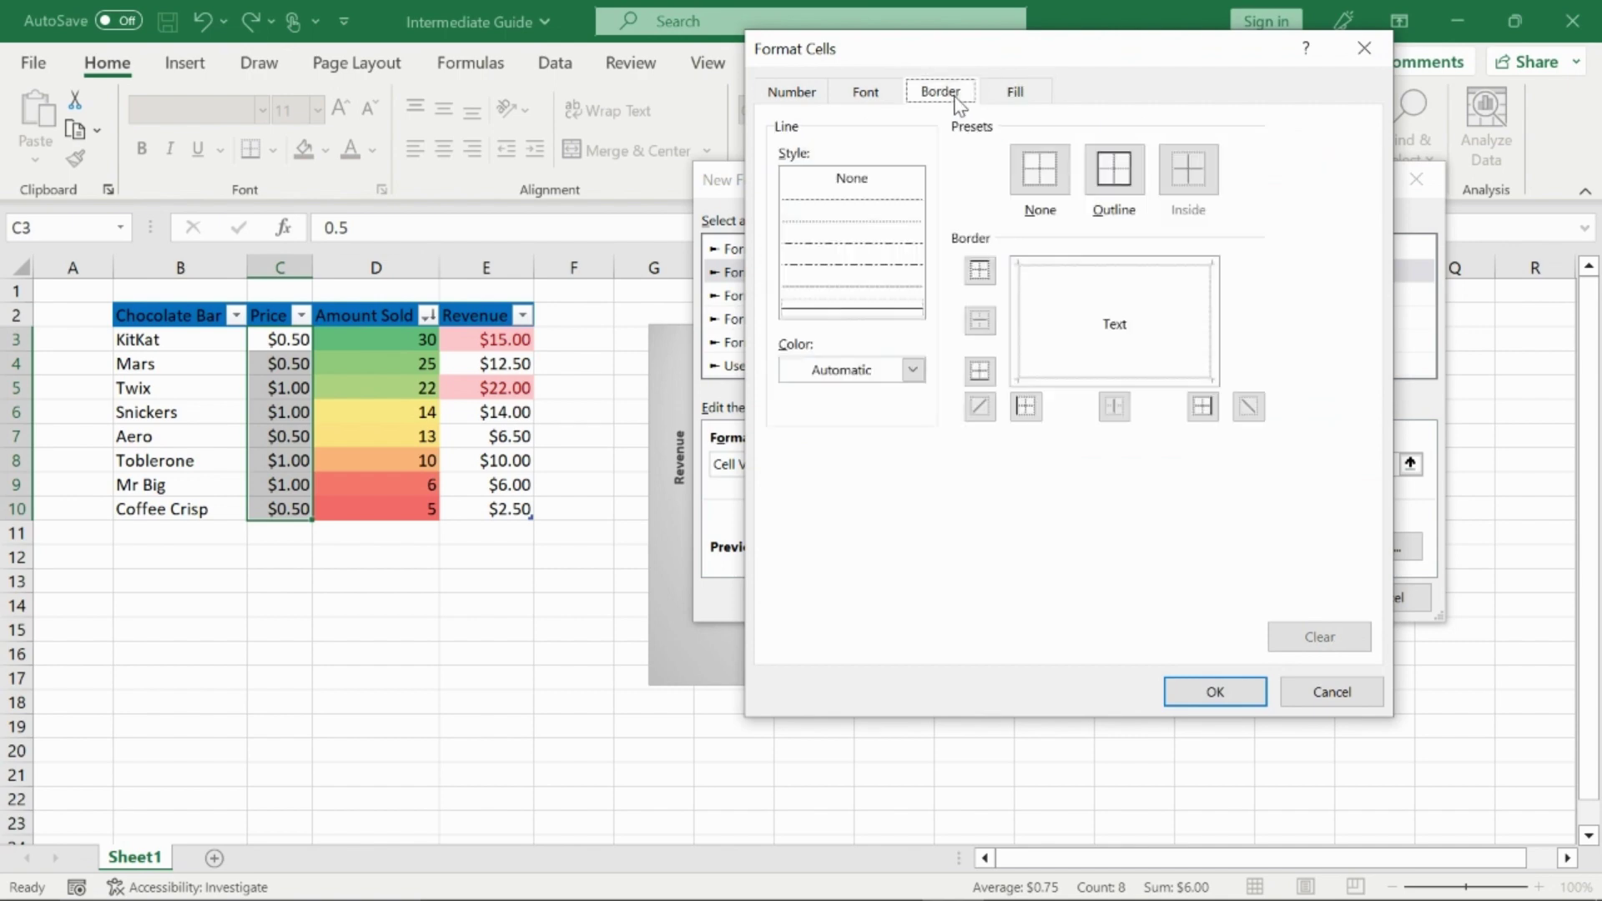
{"action": "left_click", "coordinate": [1129, 178]}
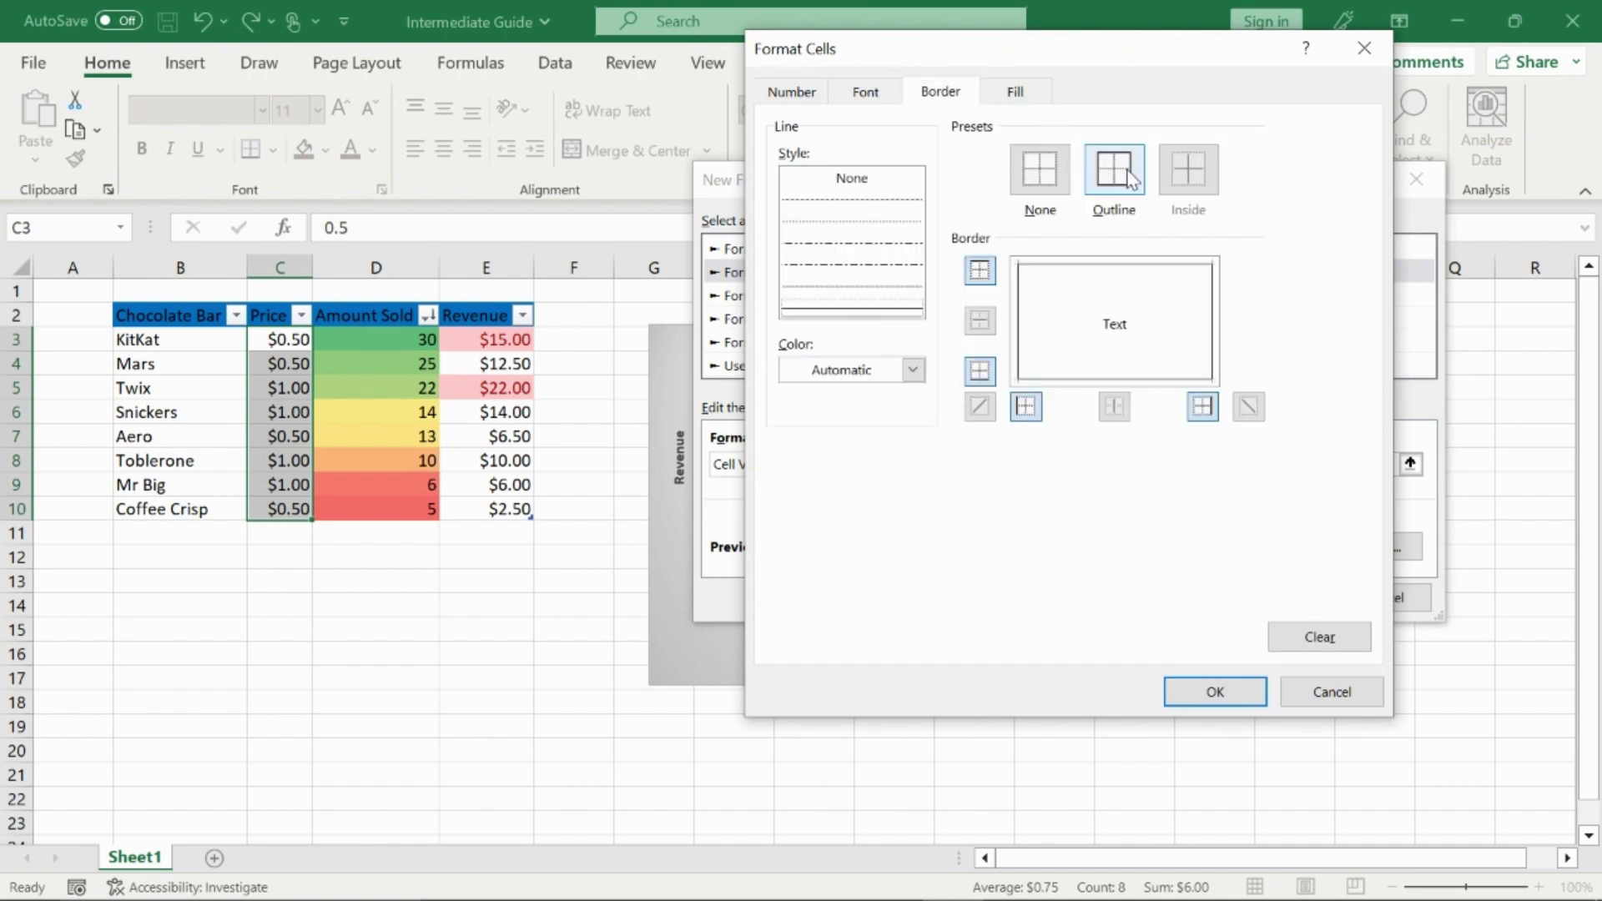
{"action": "left_click", "coordinate": [875, 92]}
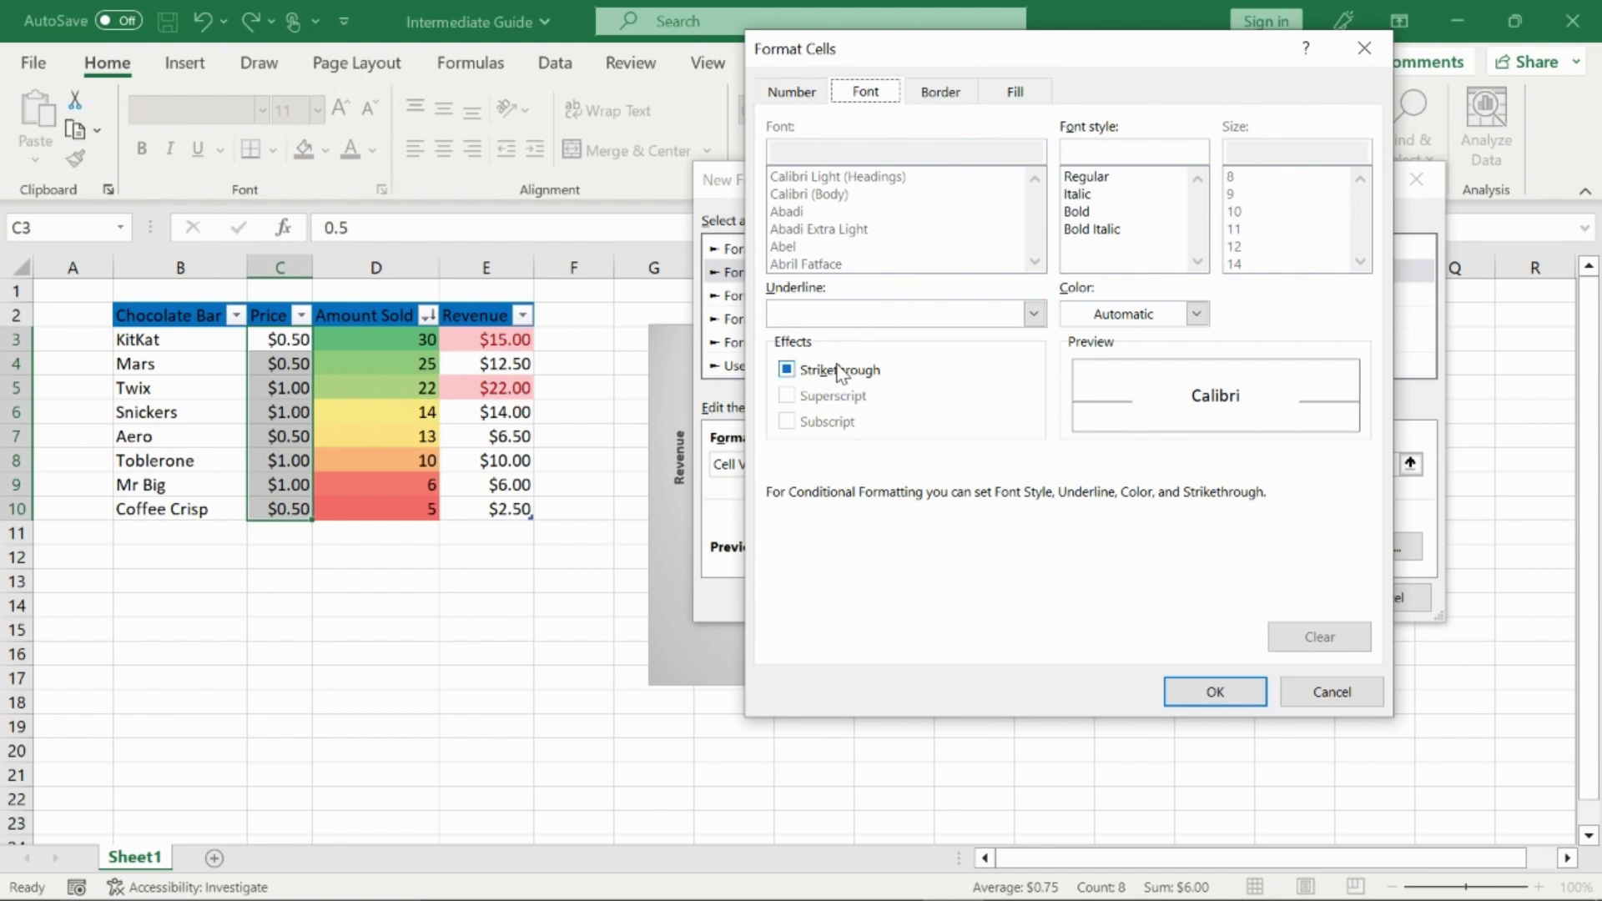
{"action": "left_click", "coordinate": [842, 371]}
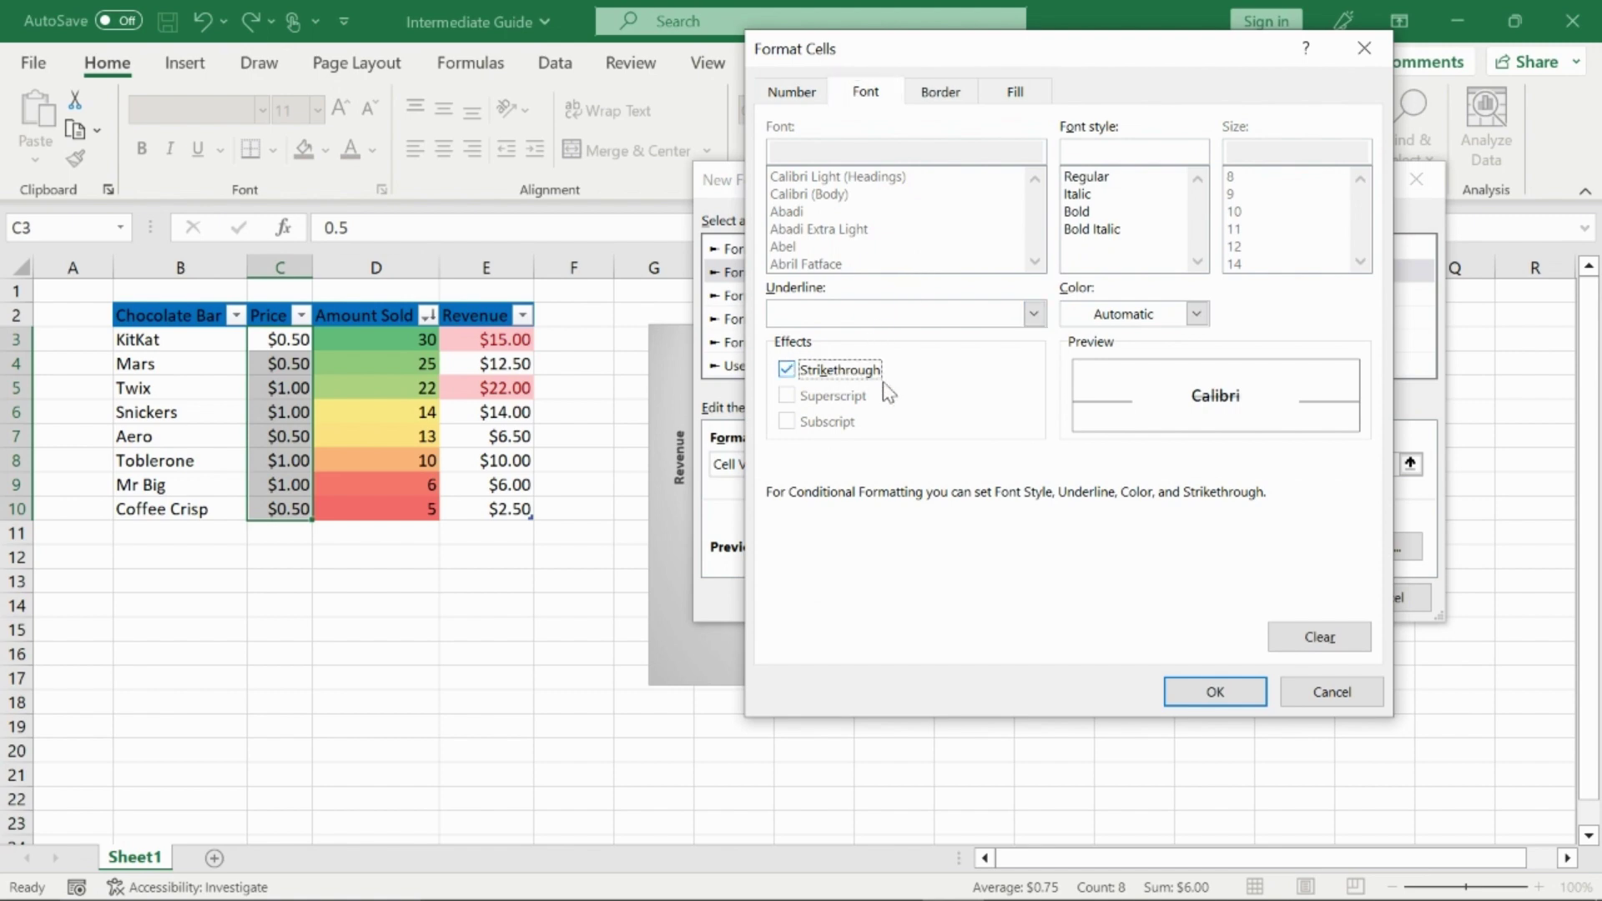
{"action": "left_click", "coordinate": [1235, 689]}
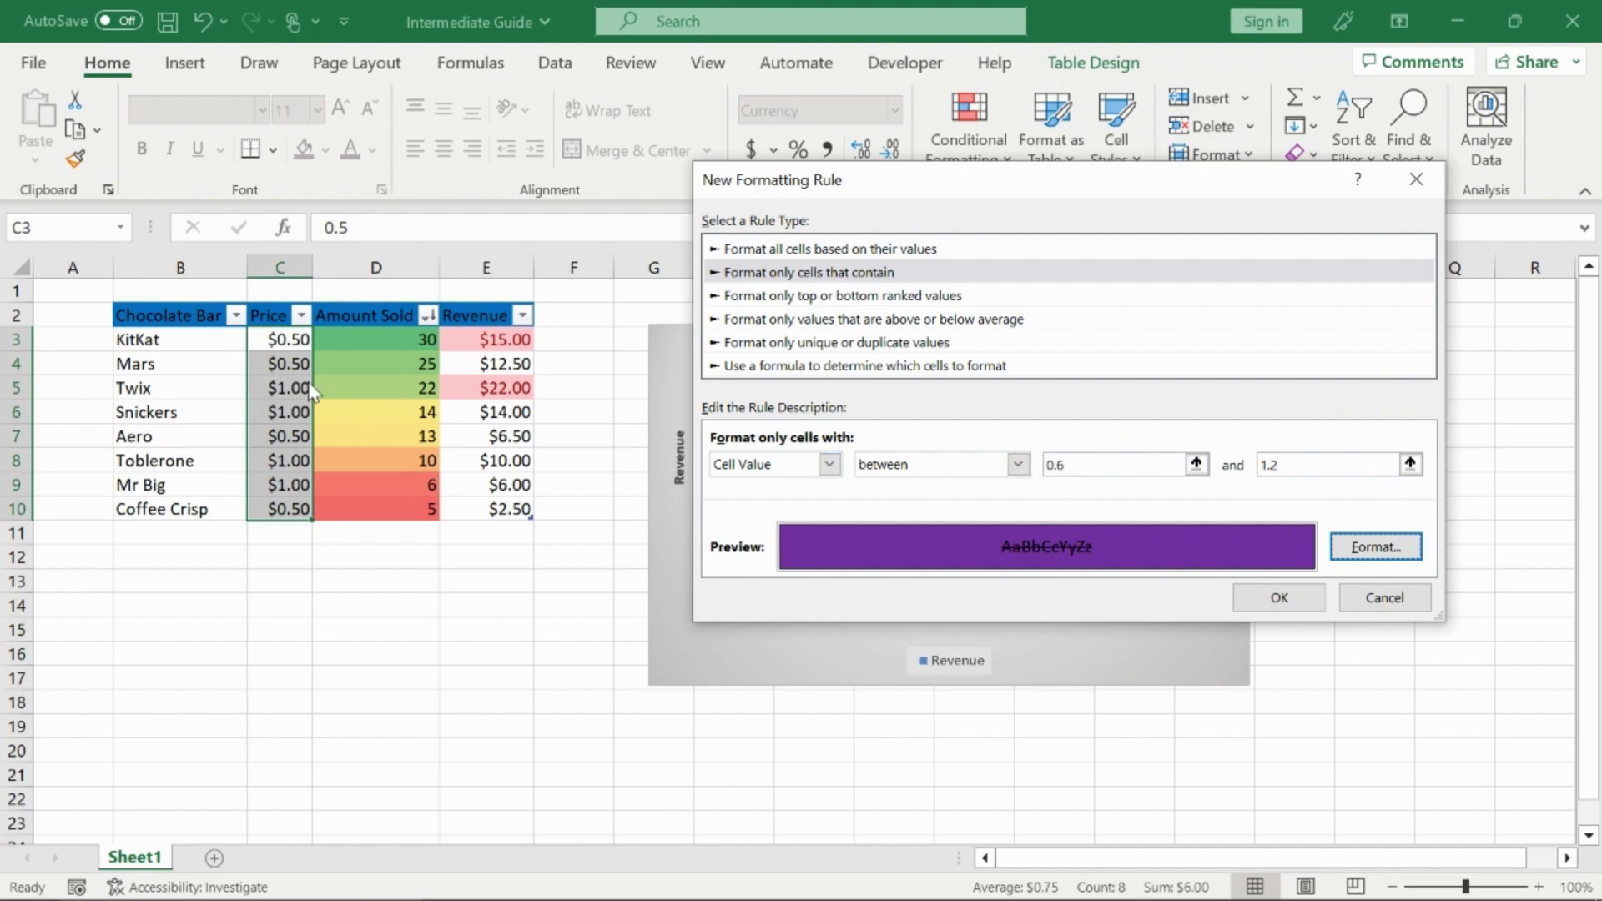
{"action": "left_click", "coordinate": [1285, 598]}
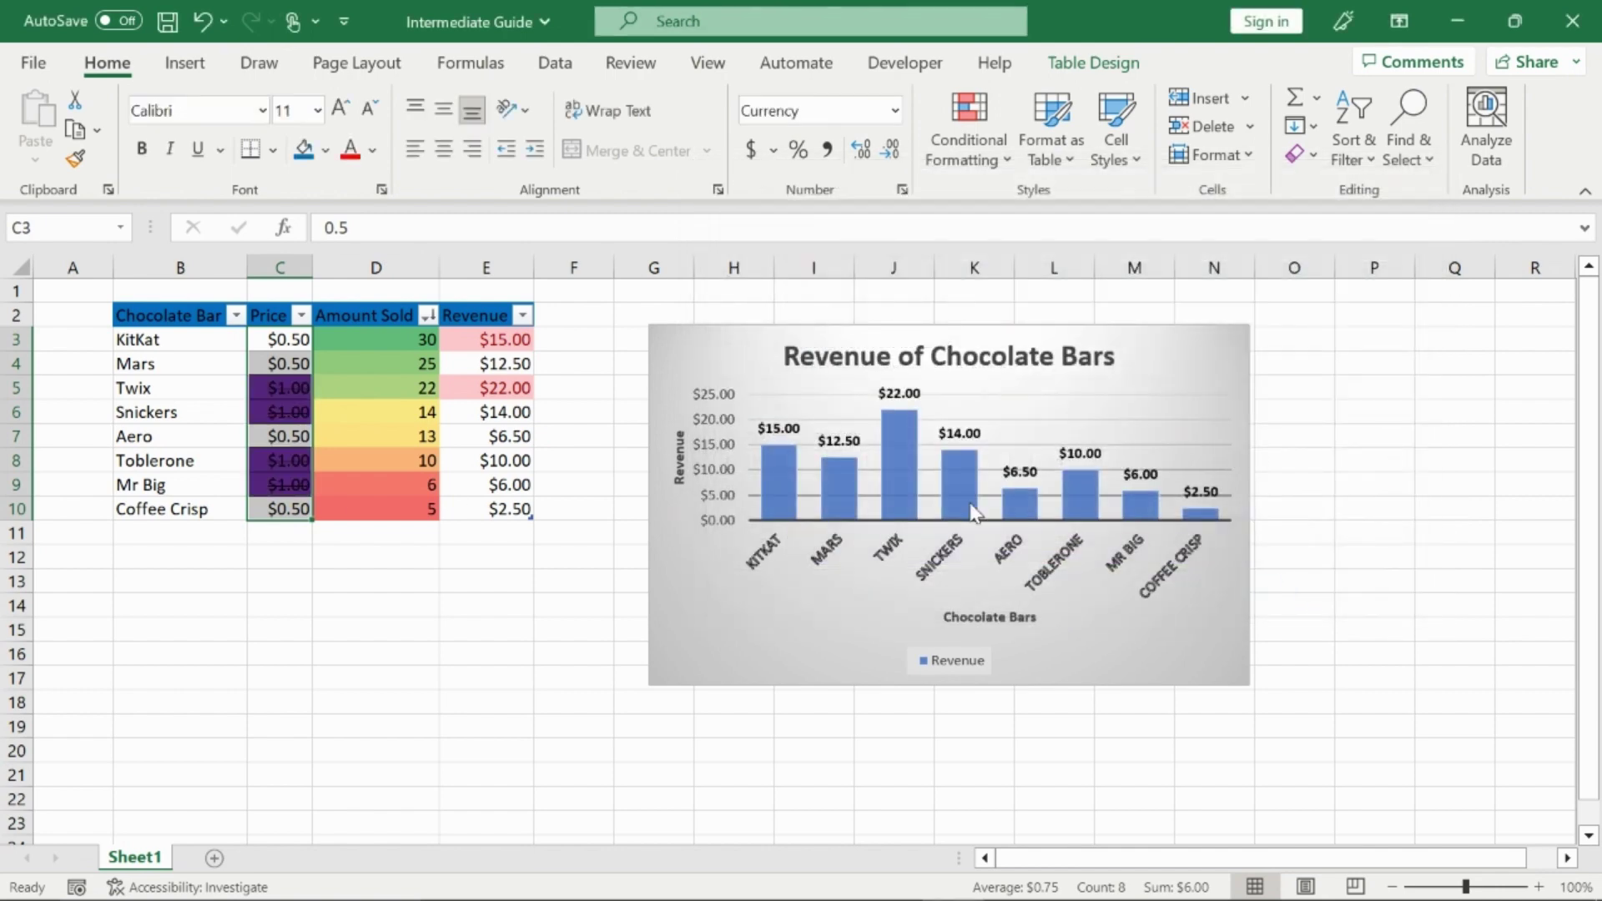
{"action": "left_click", "coordinate": [391, 558]}
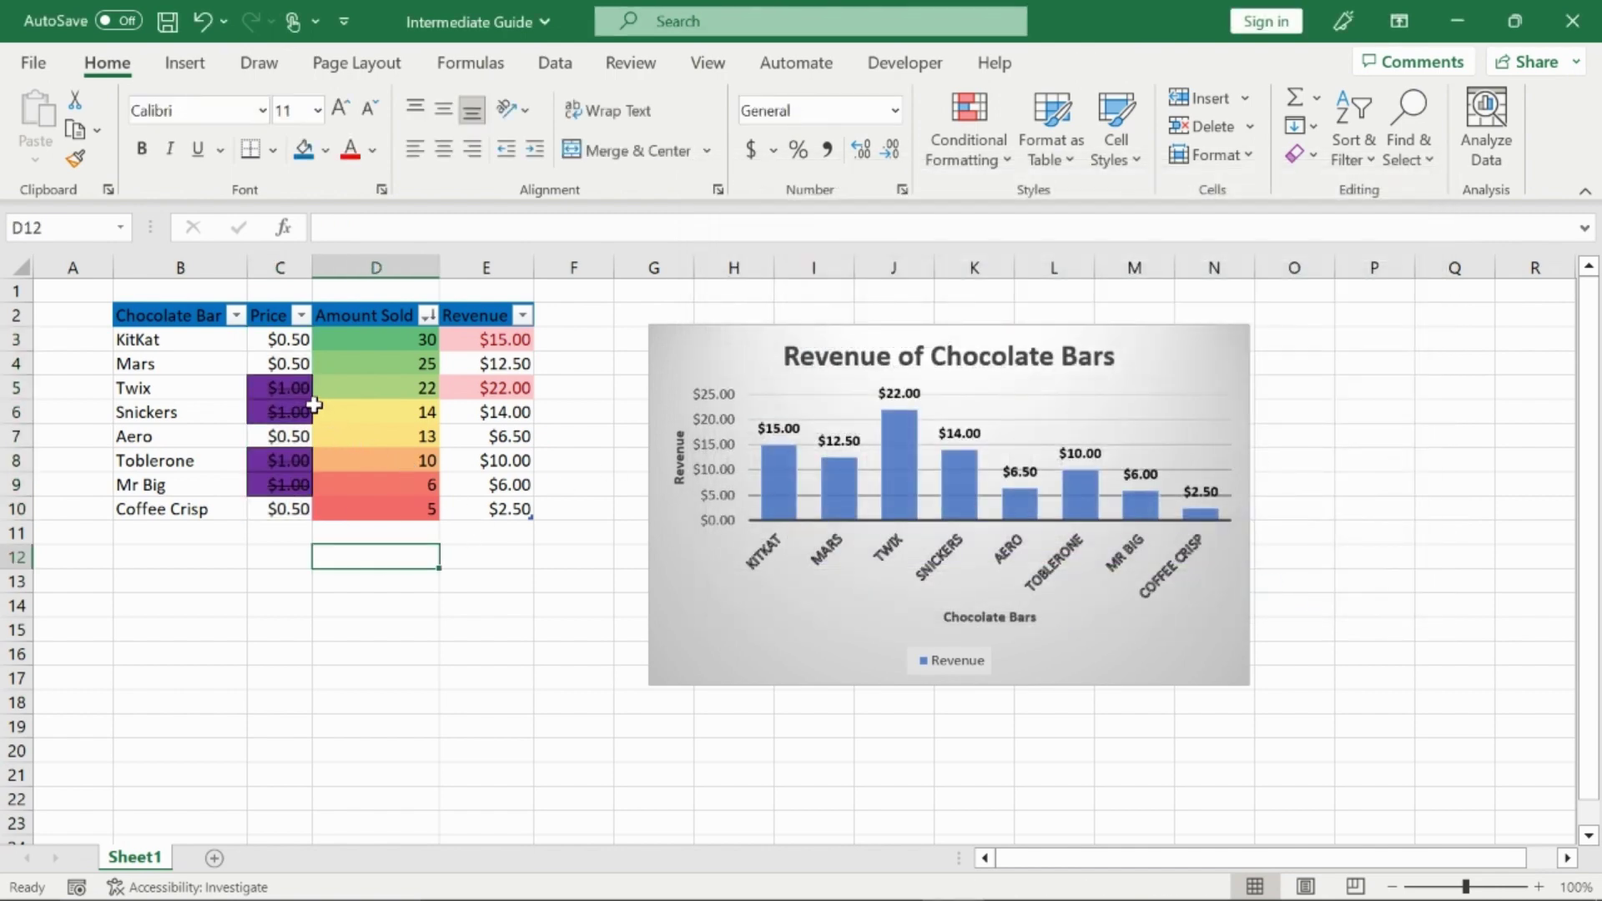
{"action": "left_click", "coordinate": [297, 387]}
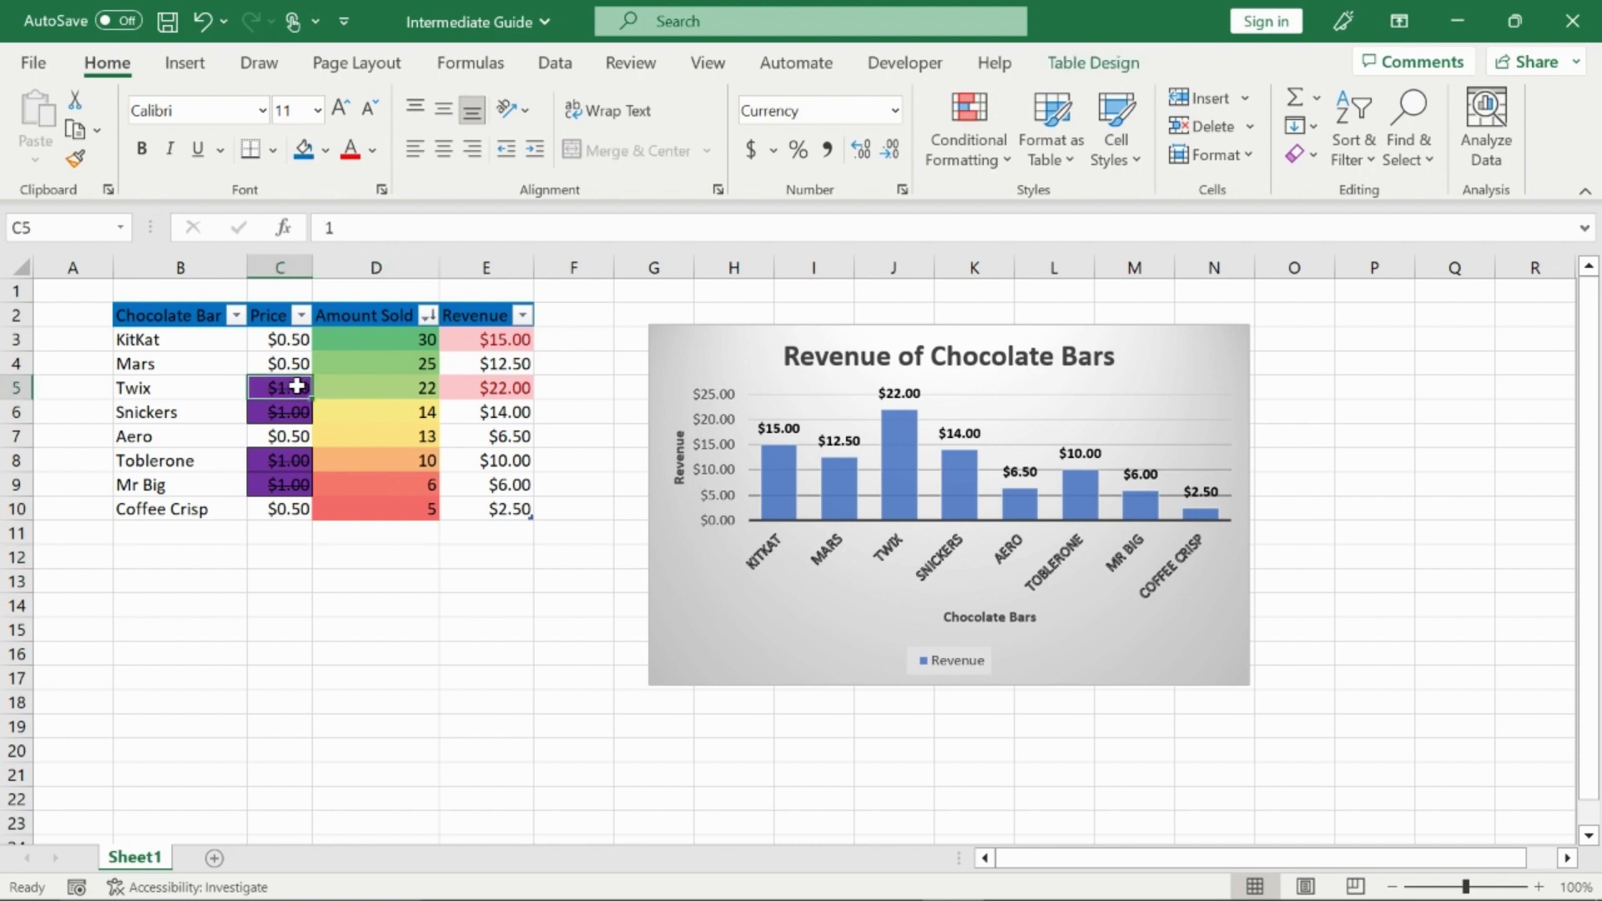
{"action": "left_click", "coordinate": [298, 410]}
{"action": "left_click", "coordinate": [301, 464]}
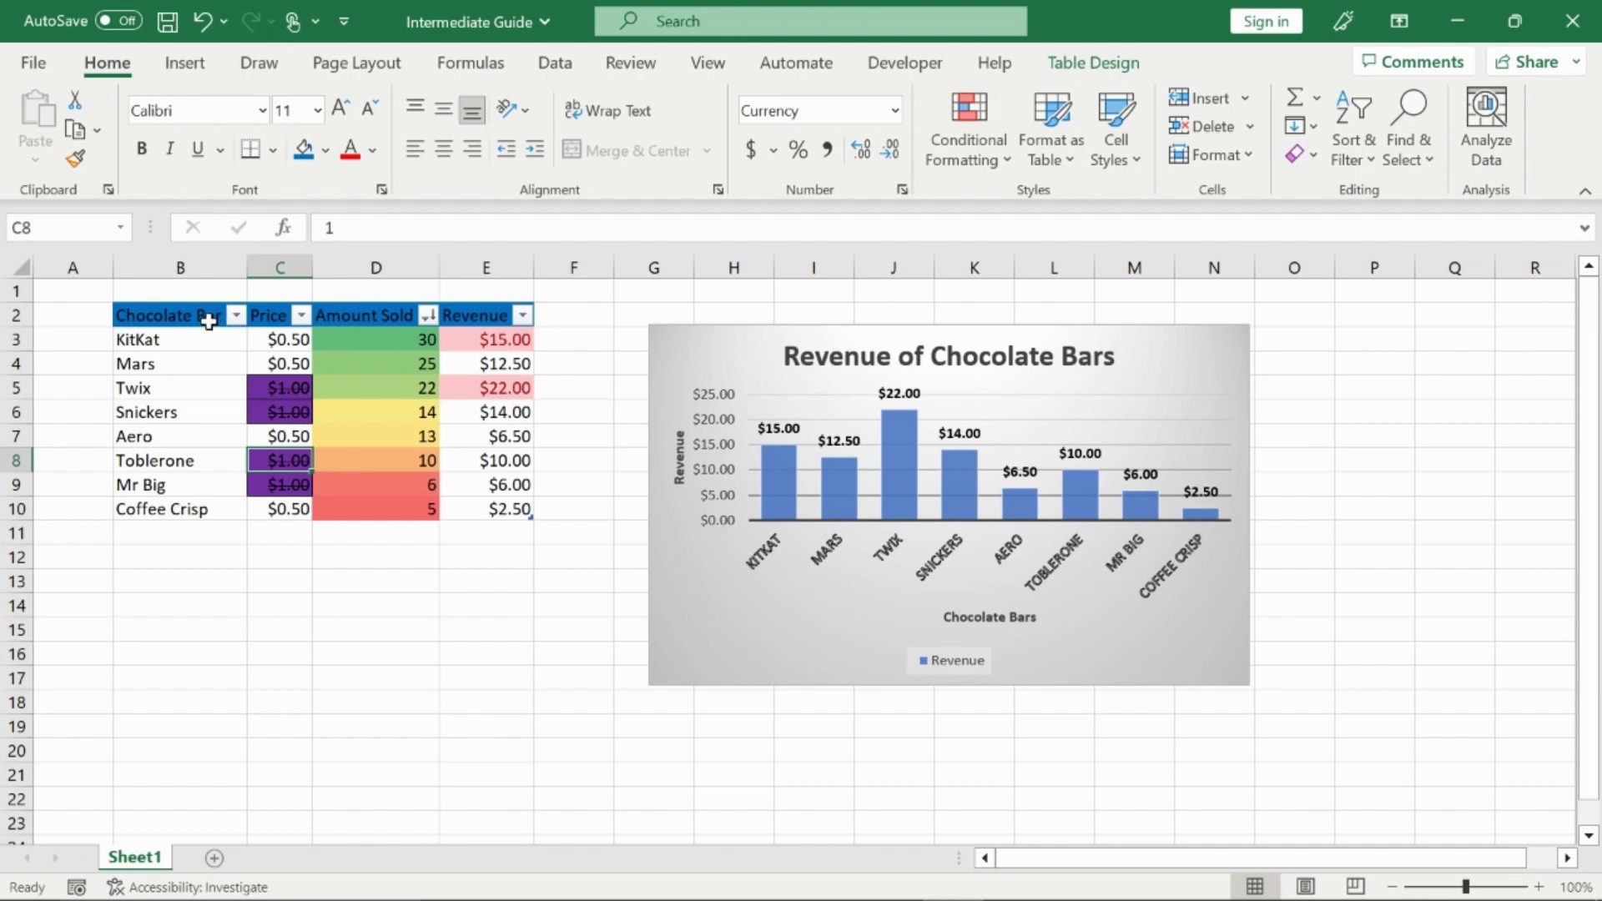
- Set the Chocolate Bar header in B2 to Calibri Light 14 and autofit column B
{"action": "left_click", "coordinate": [180, 316]}
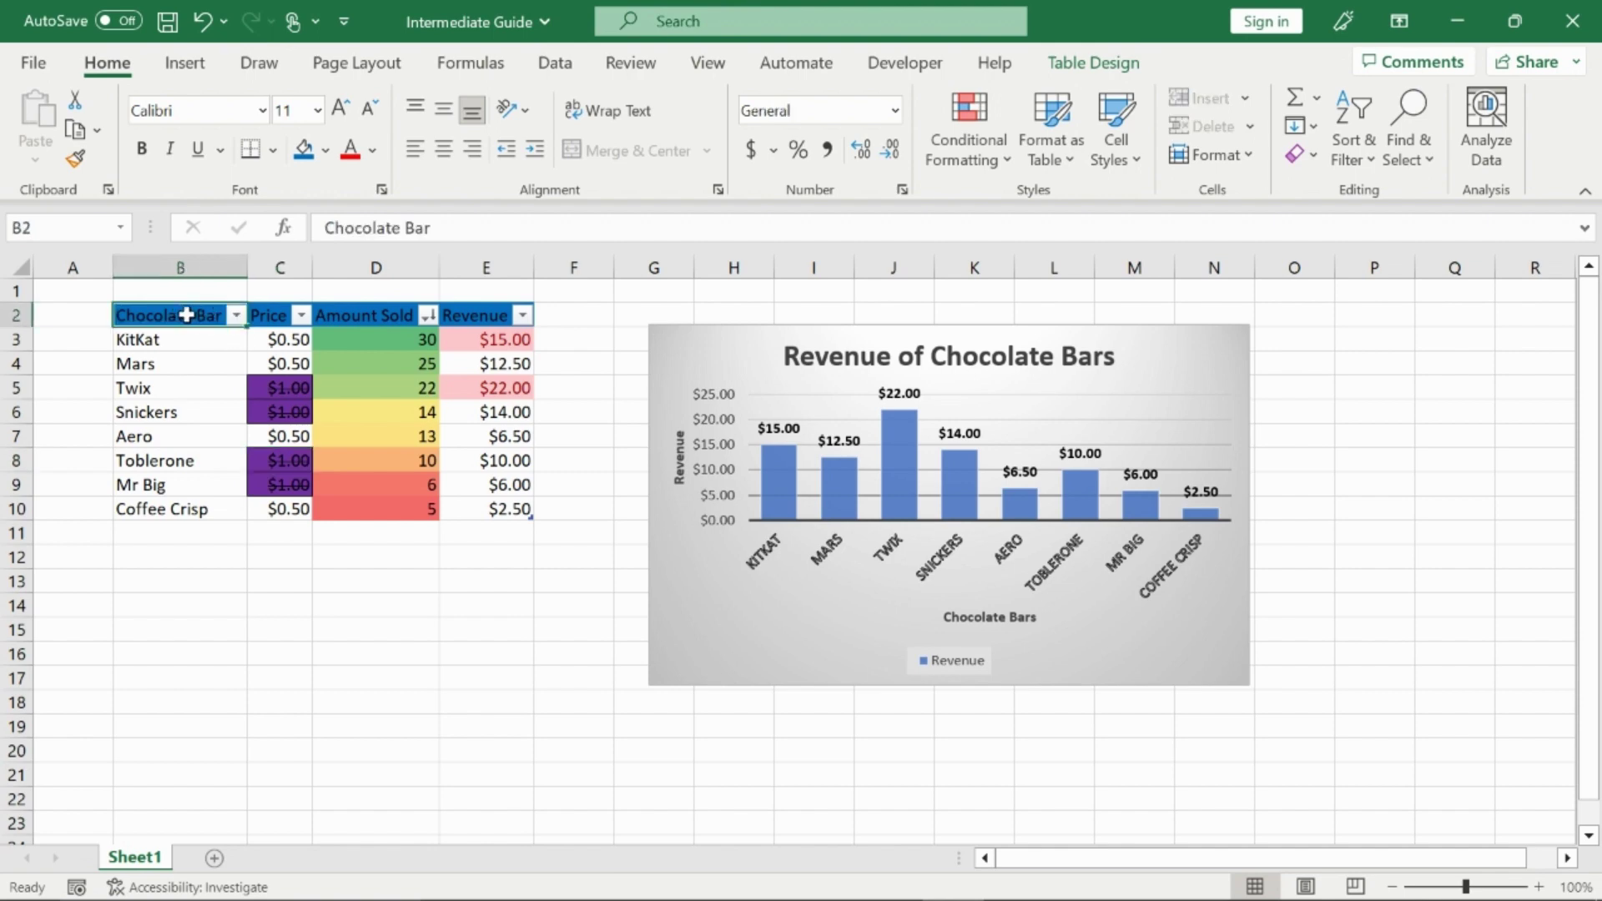
{"action": "left_click", "coordinate": [262, 110]}
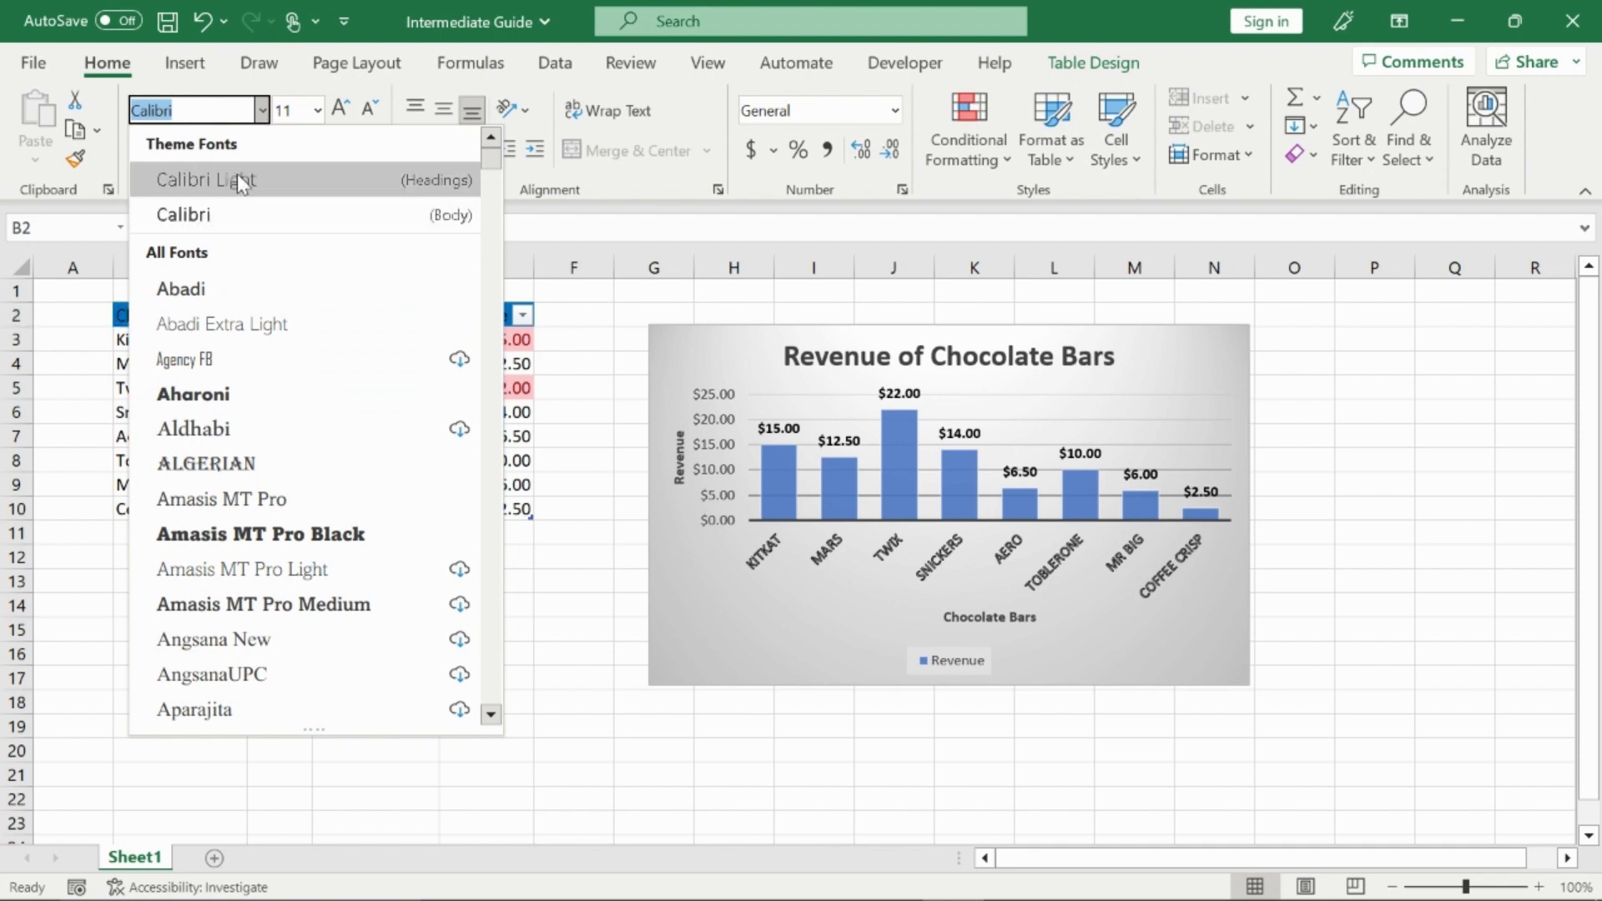
{"action": "left_click", "coordinate": [274, 180]}
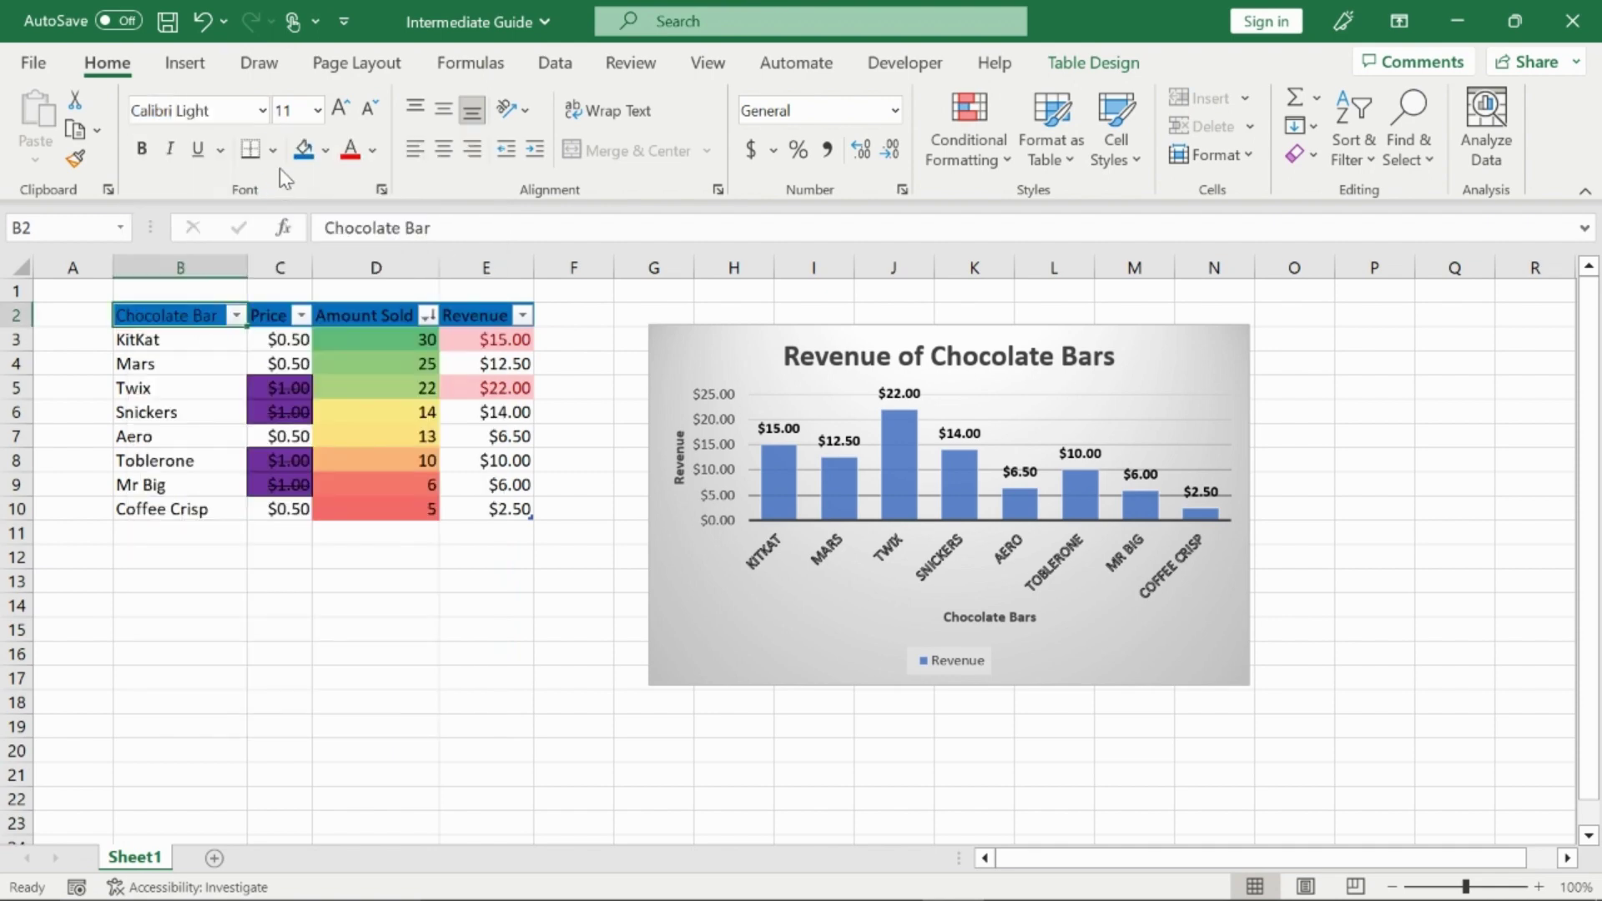
{"action": "left_click", "coordinate": [317, 109]}
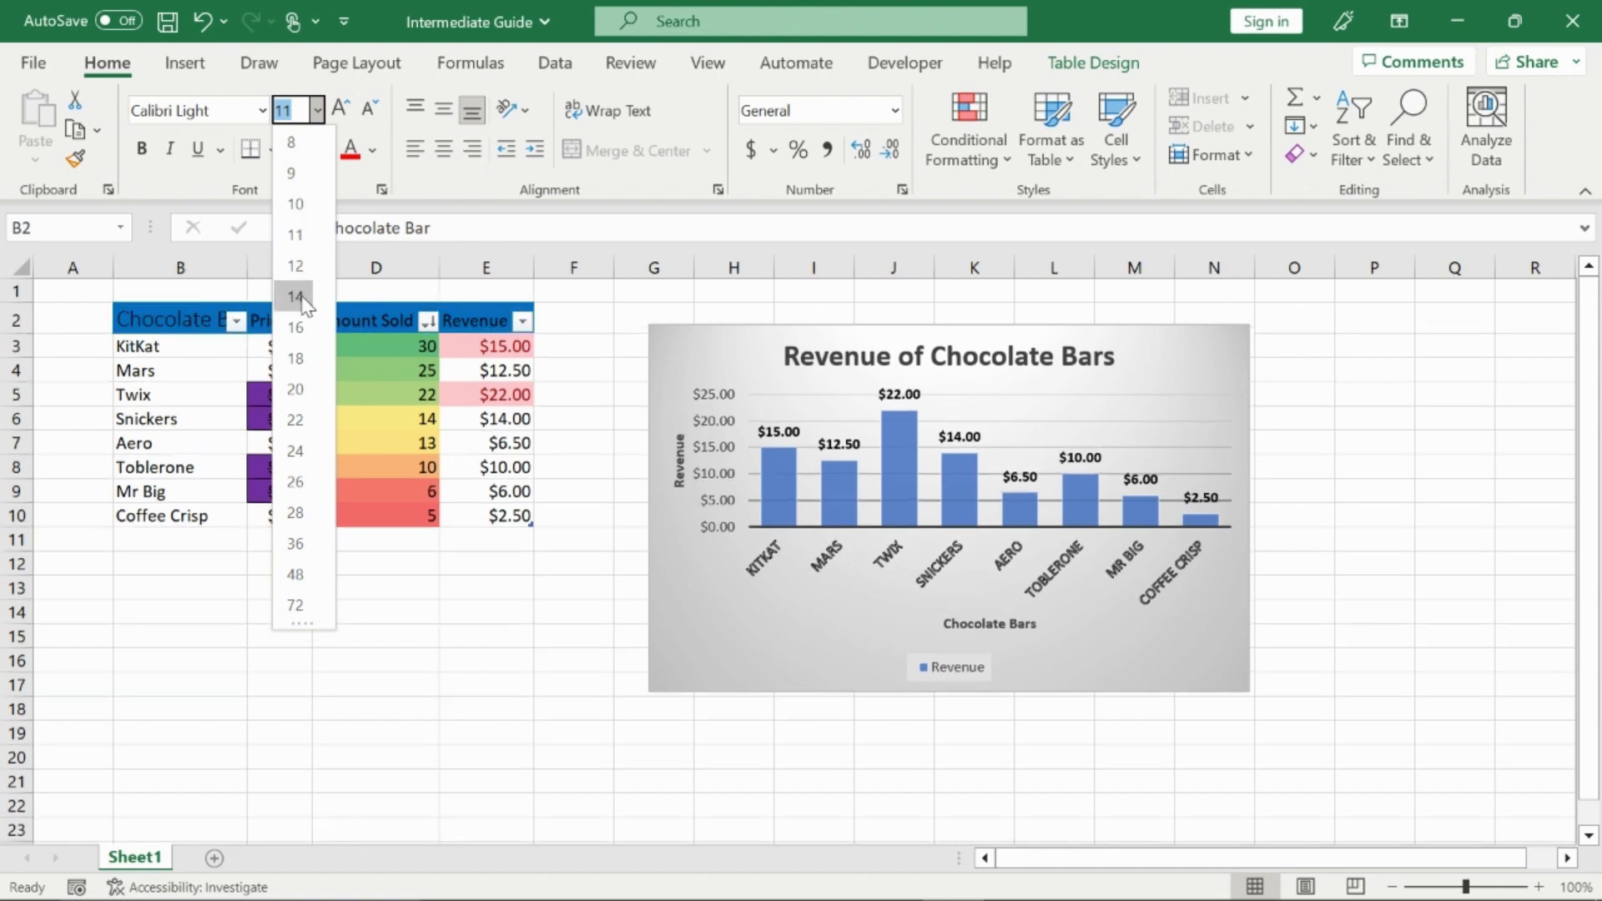
{"action": "left_click", "coordinate": [296, 296]}
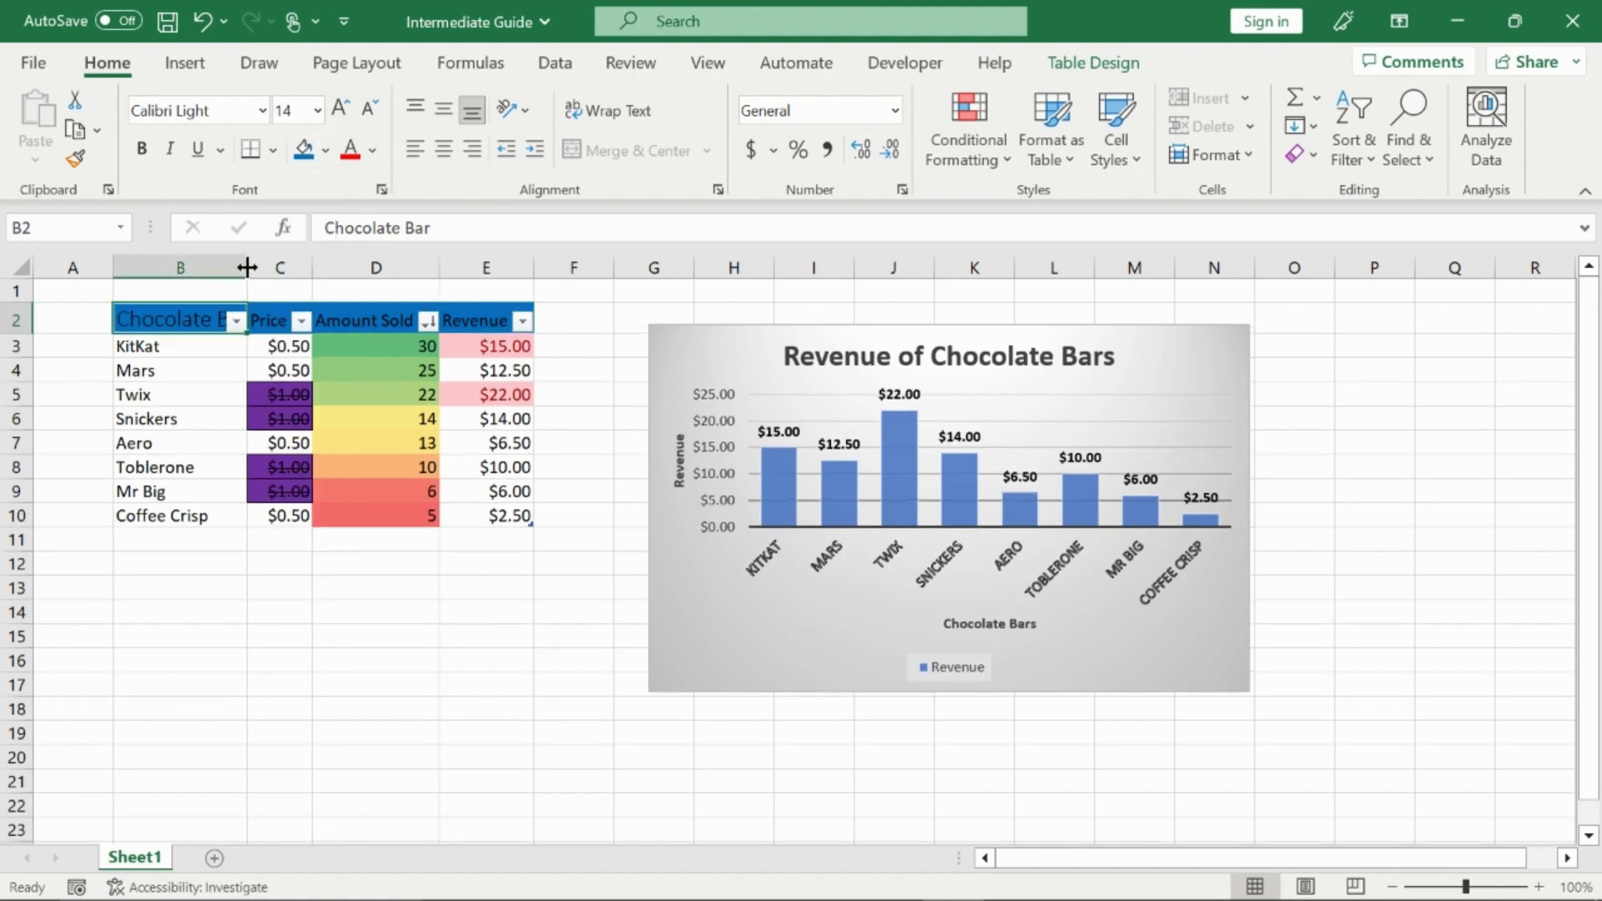
{"action": "double_click", "coordinate": [247, 268]}
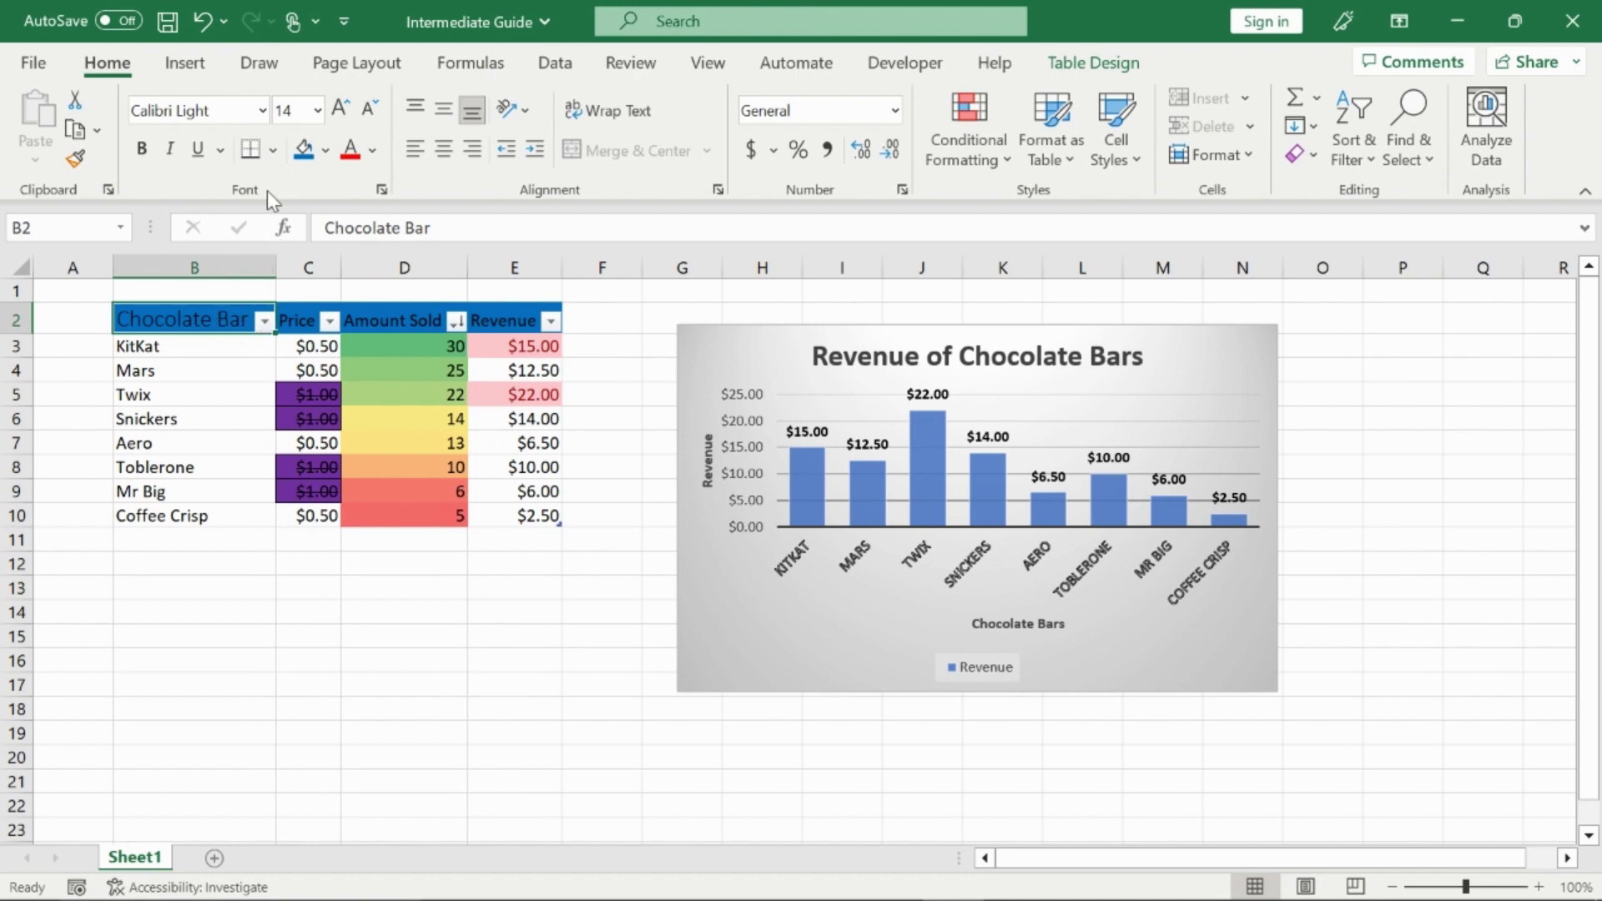
- Give the Chocolate Bar header a thick outside border and make it bold italic
{"action": "left_click", "coordinate": [273, 150]}
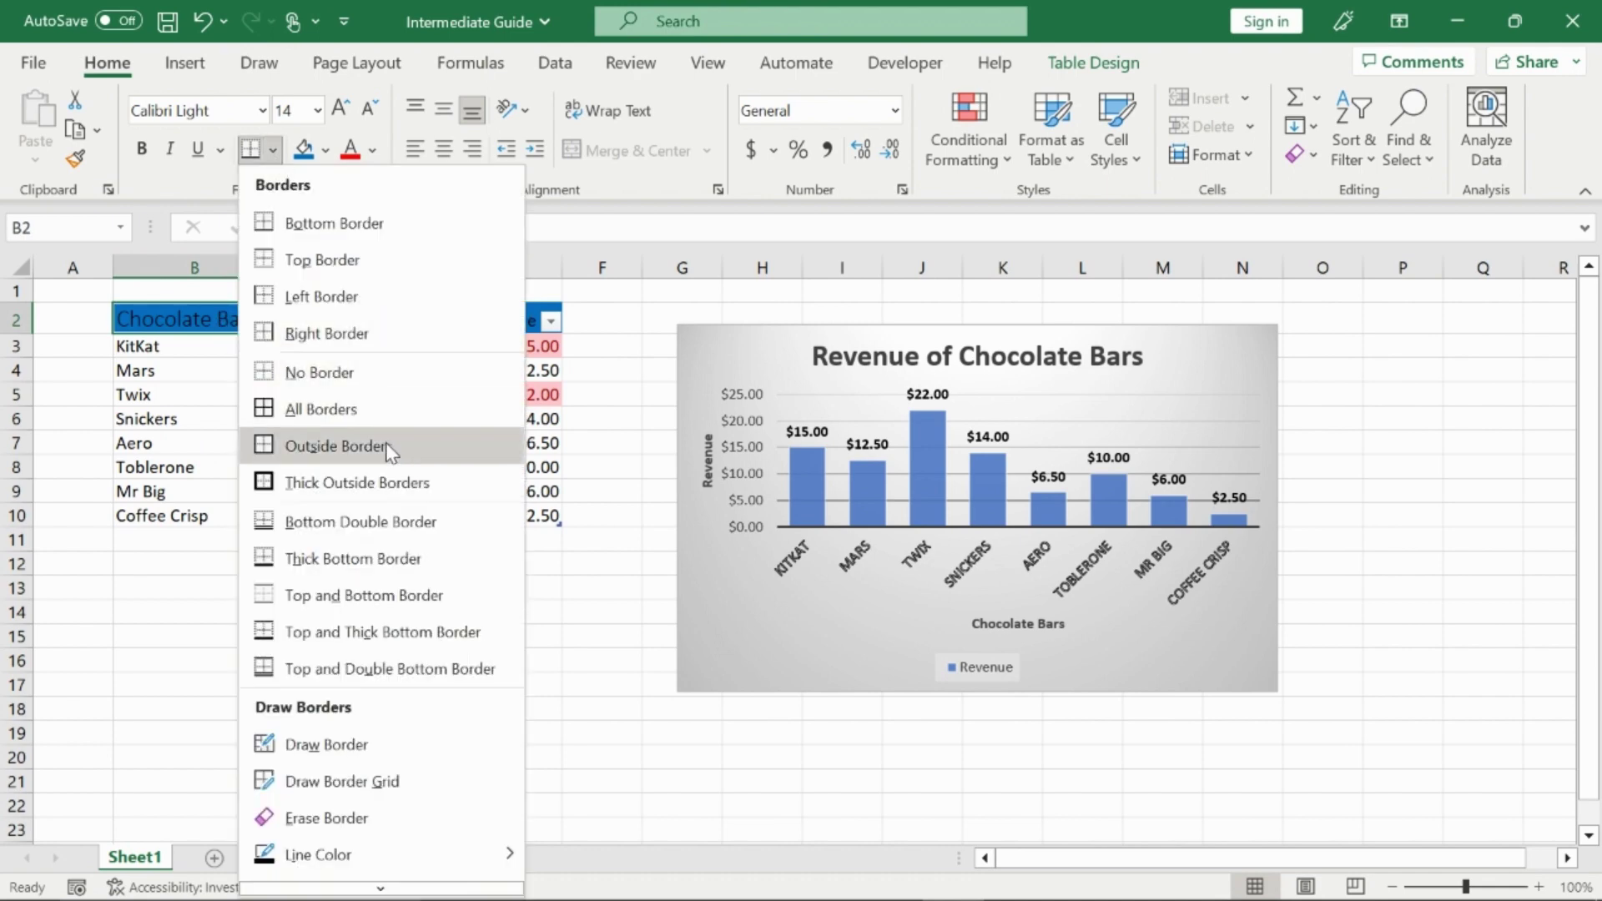
{"action": "left_click", "coordinate": [409, 484]}
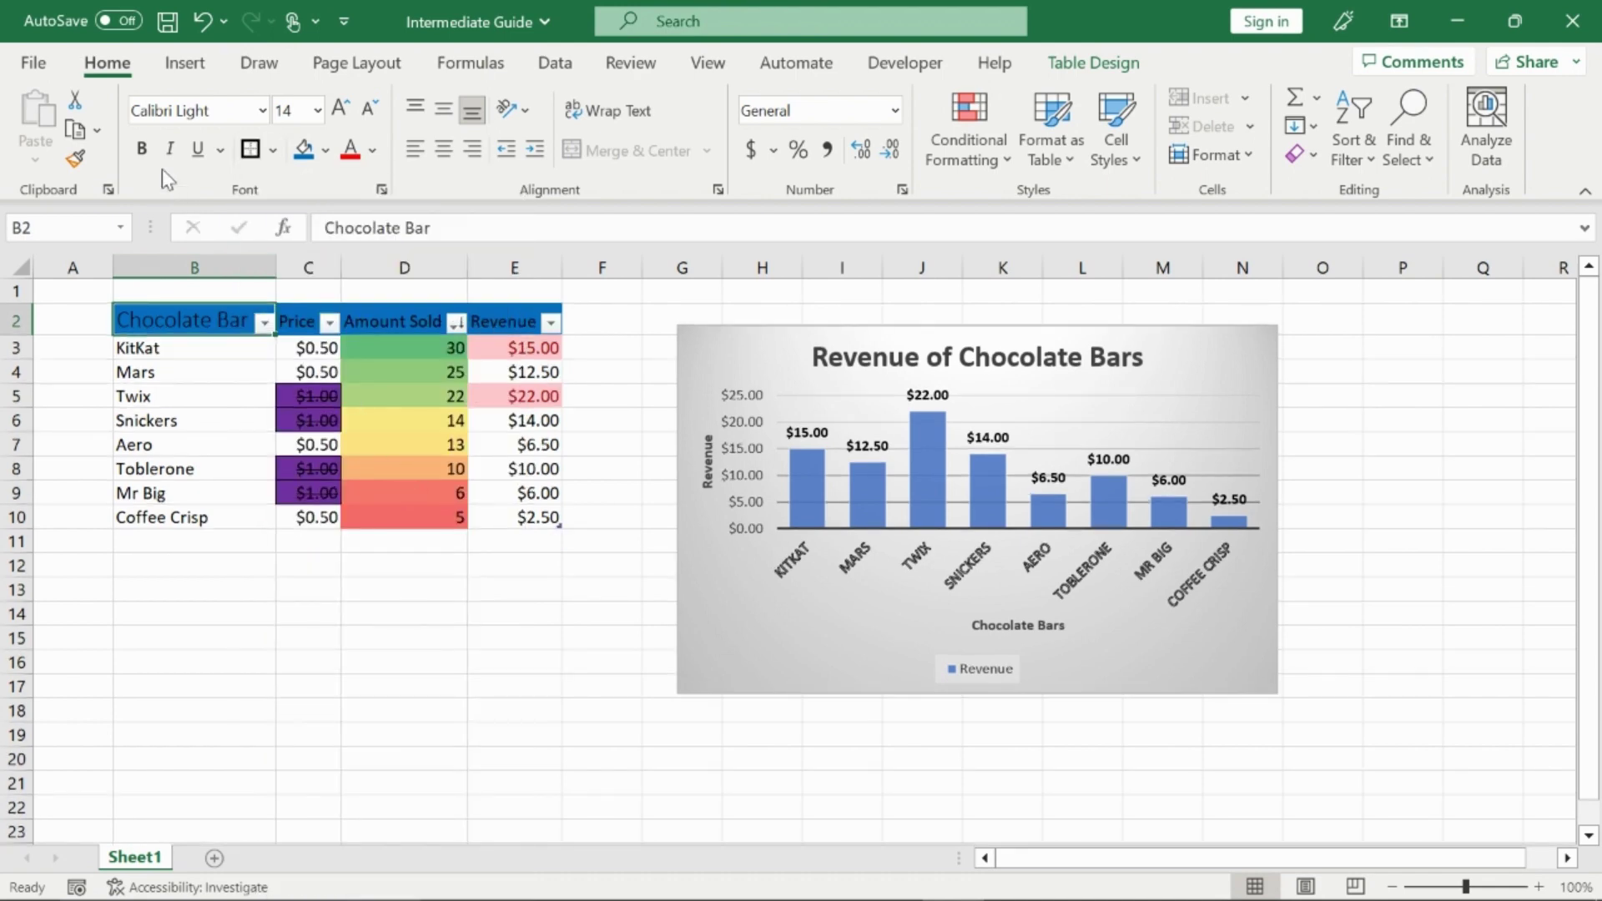
{"action": "left_click", "coordinate": [142, 148]}
{"action": "left_click", "coordinate": [170, 148]}
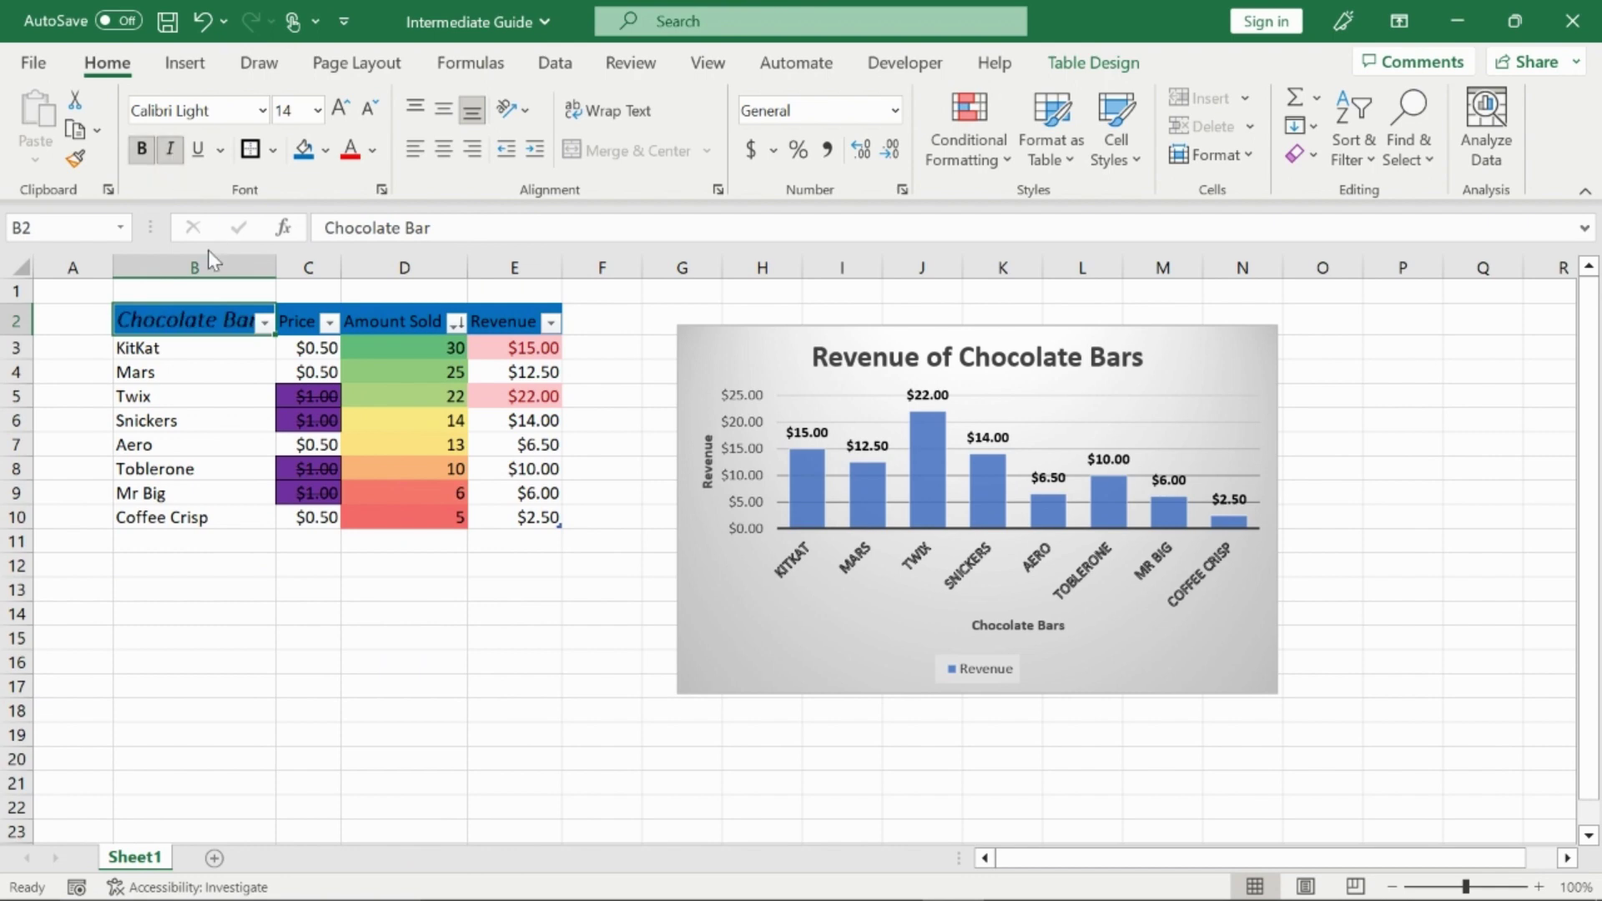
{"action": "left_click", "coordinate": [338, 596]}
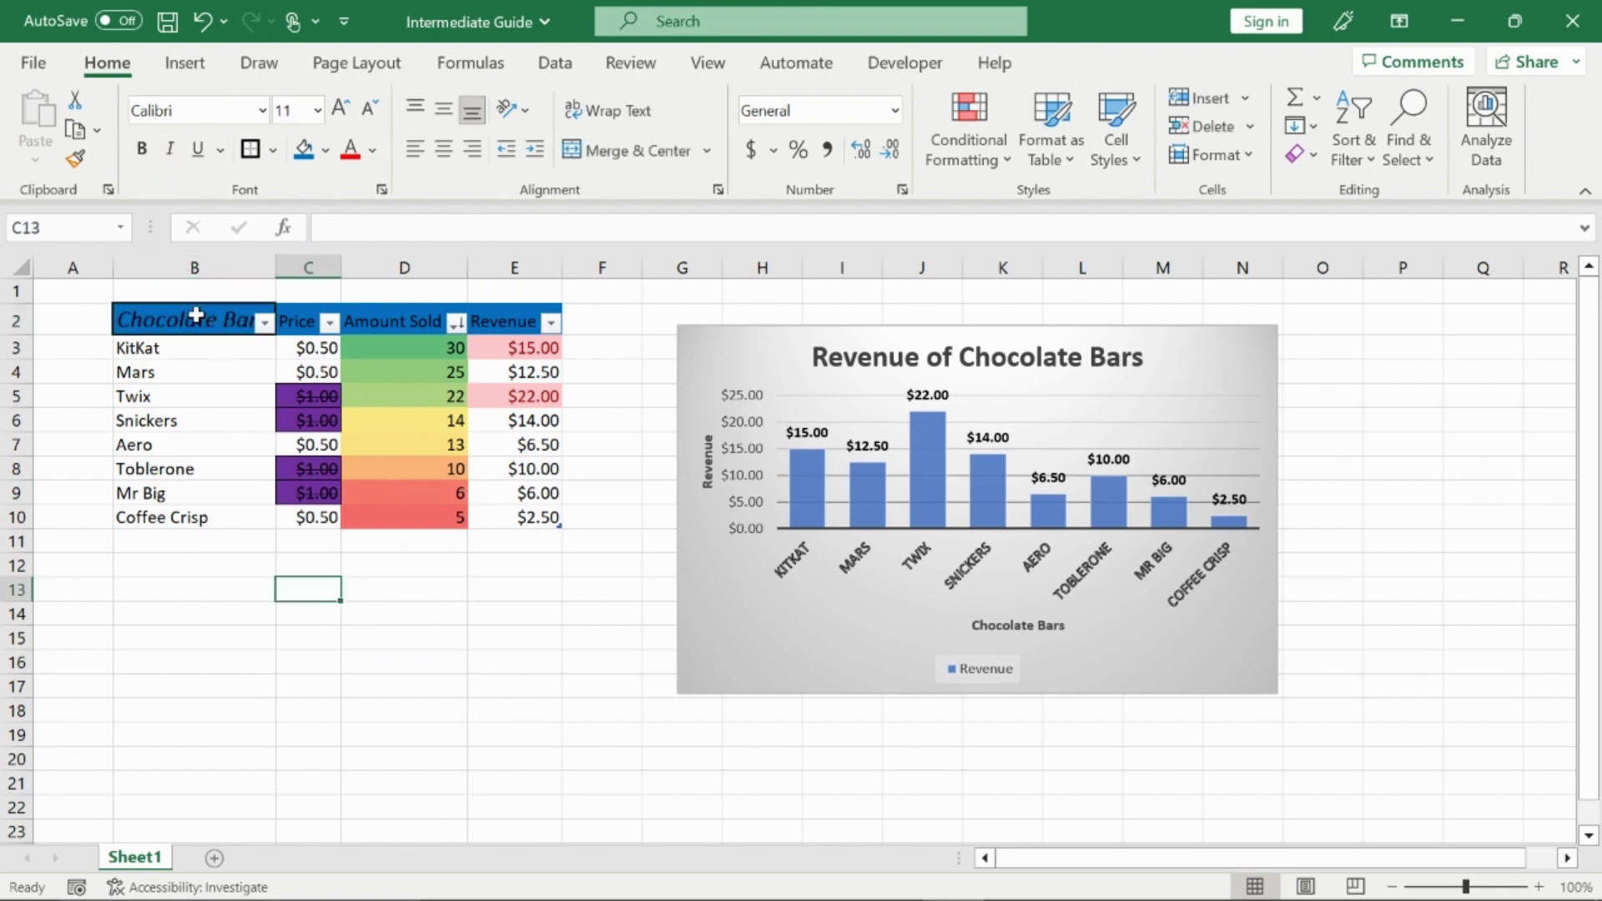
{"action": "left_click_drag", "start_coordinate": [201, 315], "coordinate": [534, 315]}
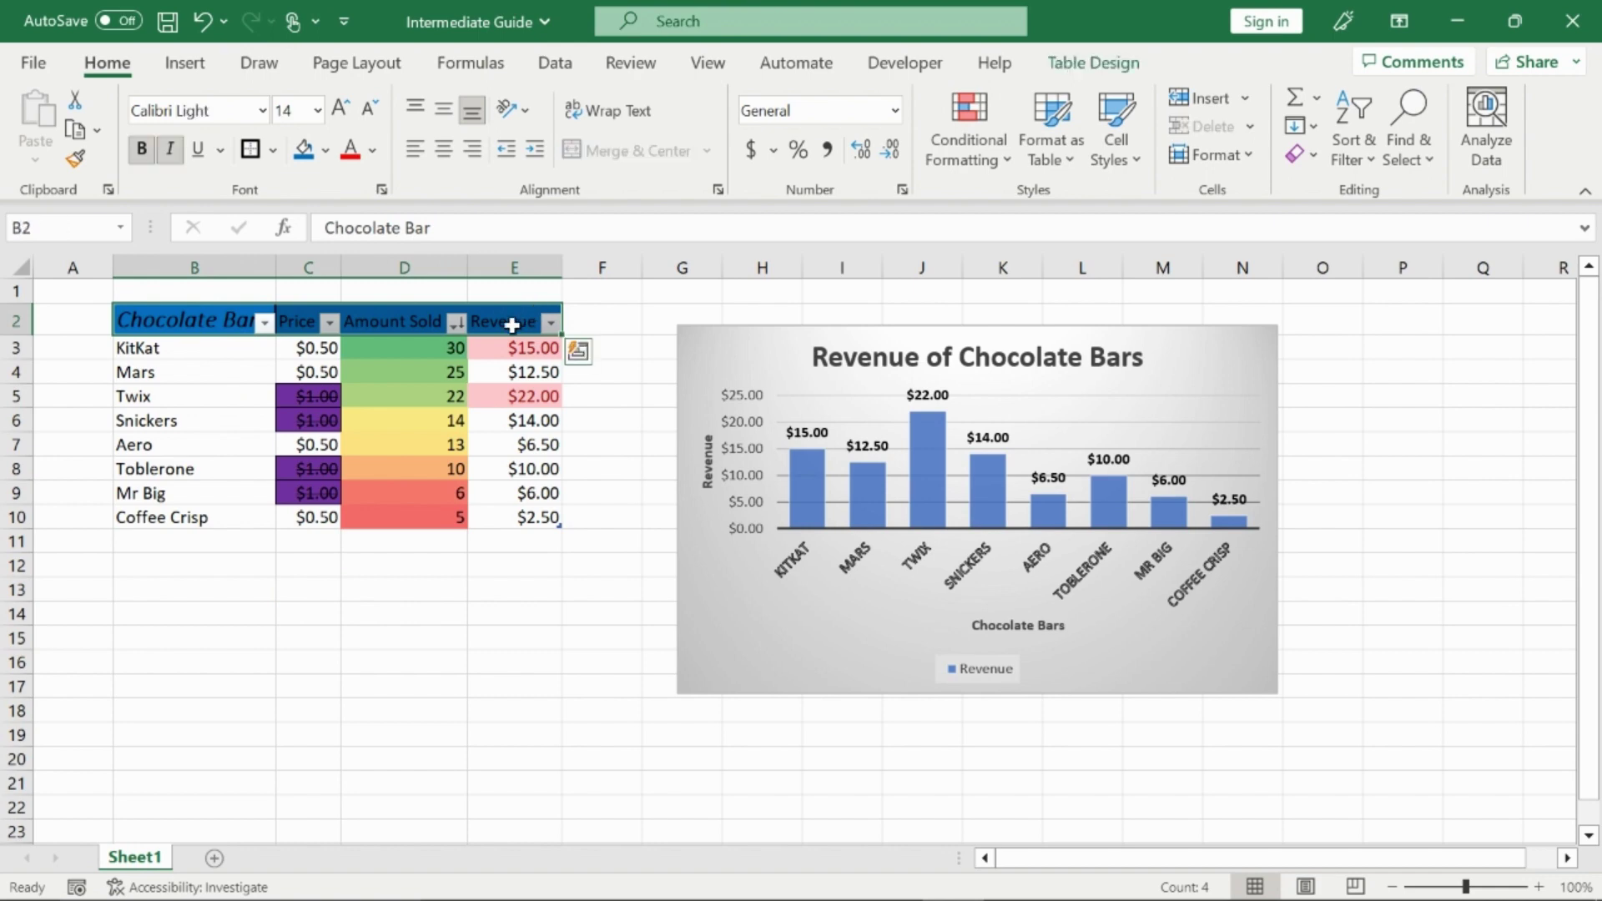
{"action": "left_click", "coordinate": [511, 323]}
{"action": "left_click", "coordinate": [362, 587]}
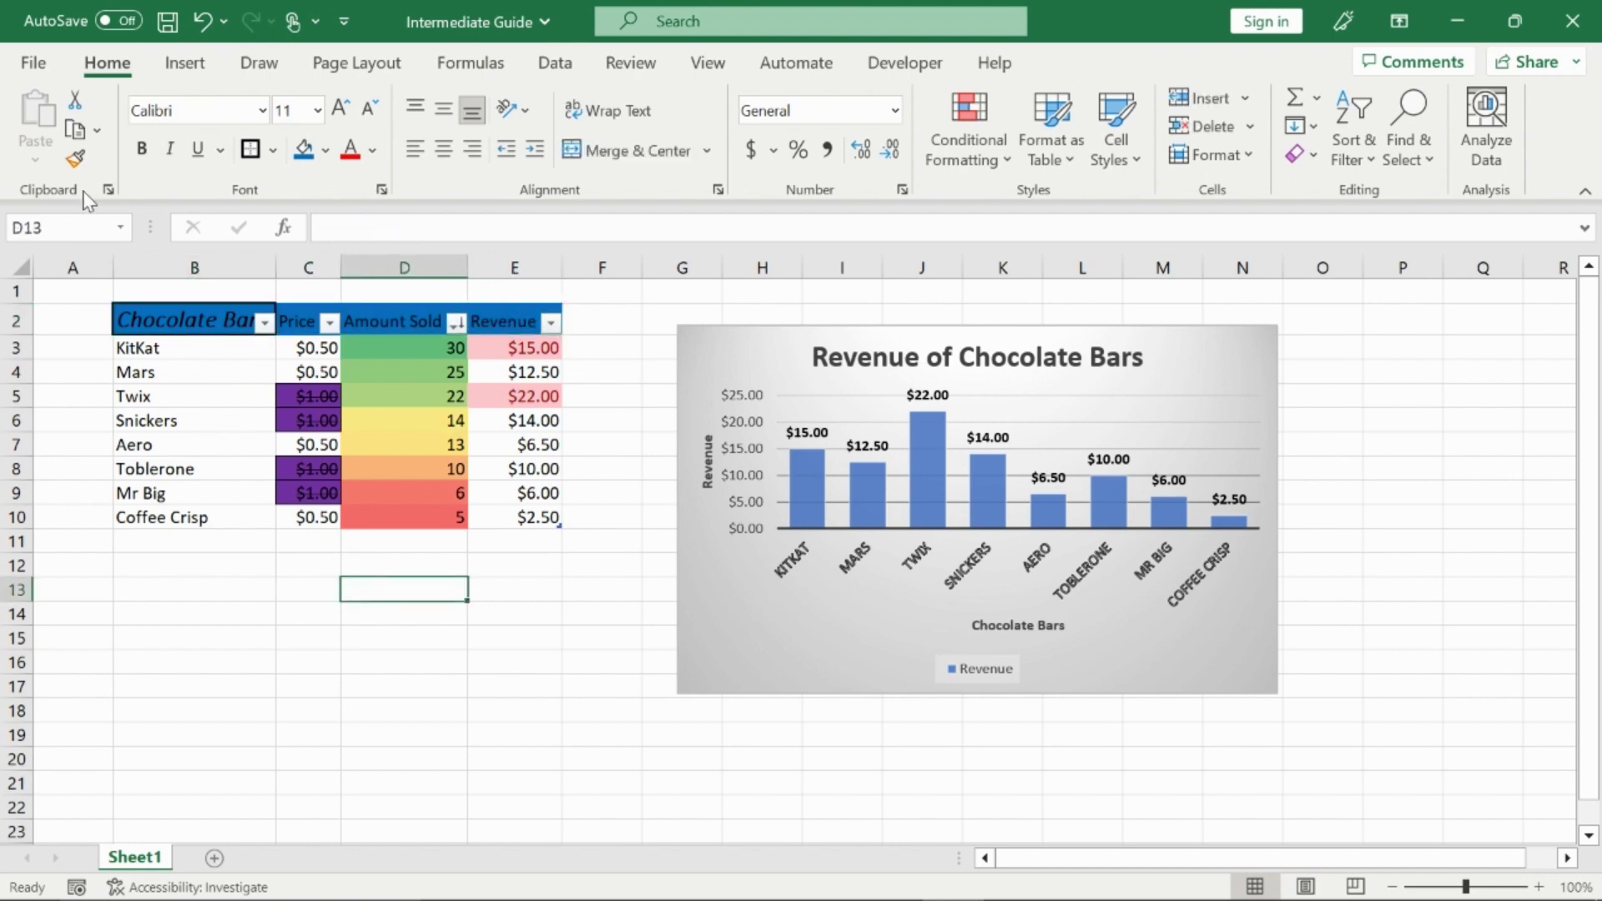
- Copy B2's header format onto the Price header in C2 and autofit column C
{"action": "left_click", "coordinate": [299, 645]}
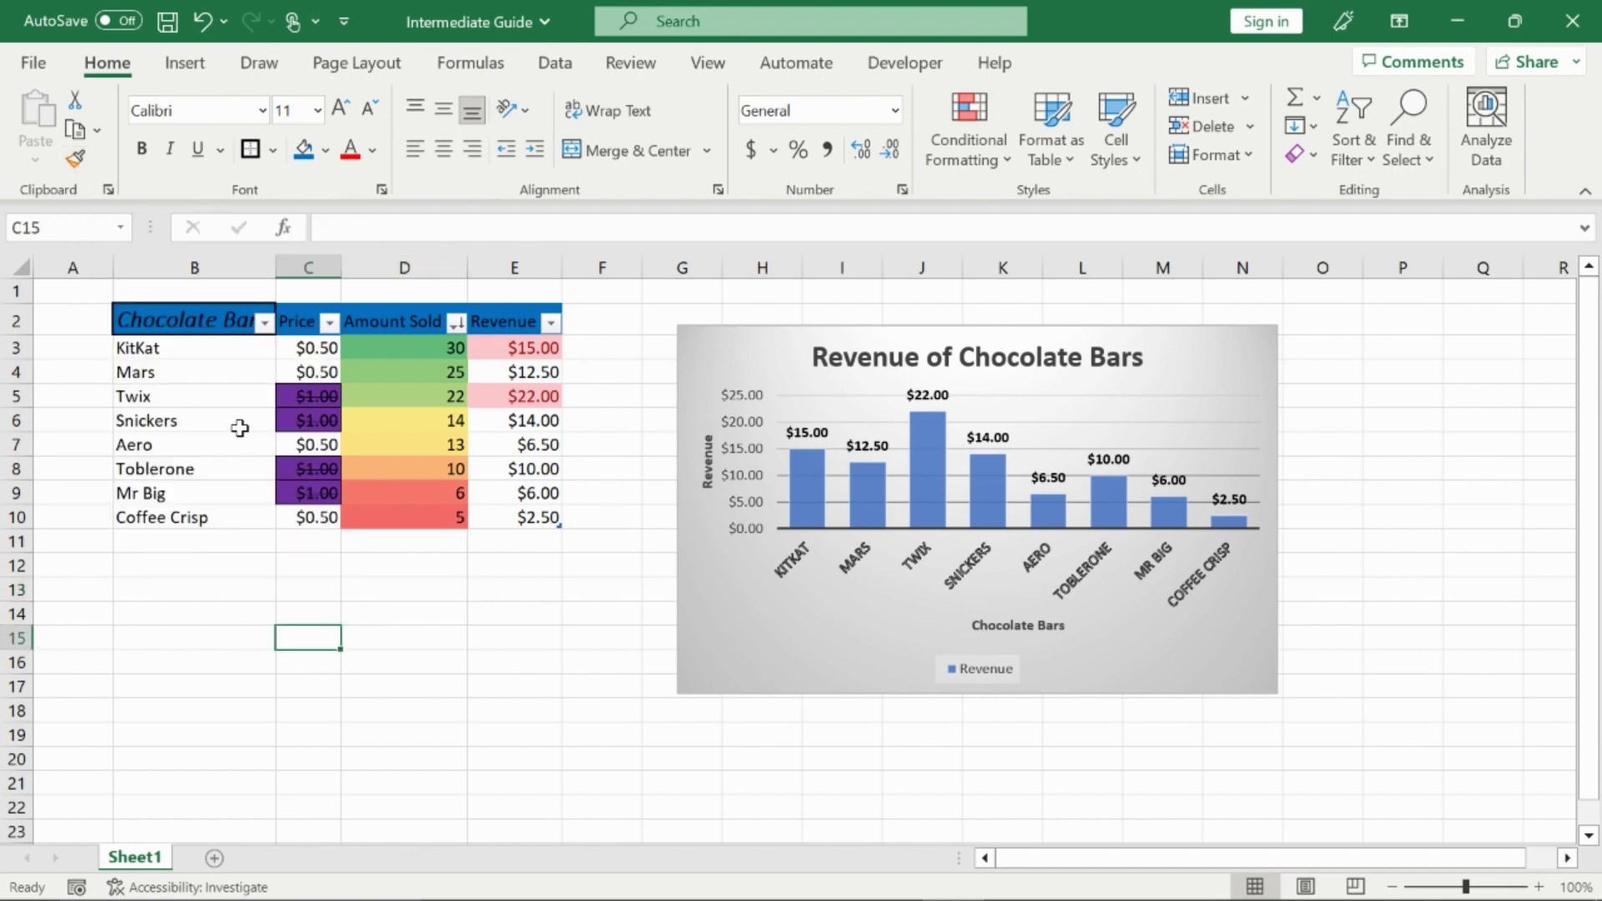
{"action": "left_click", "coordinate": [212, 325]}
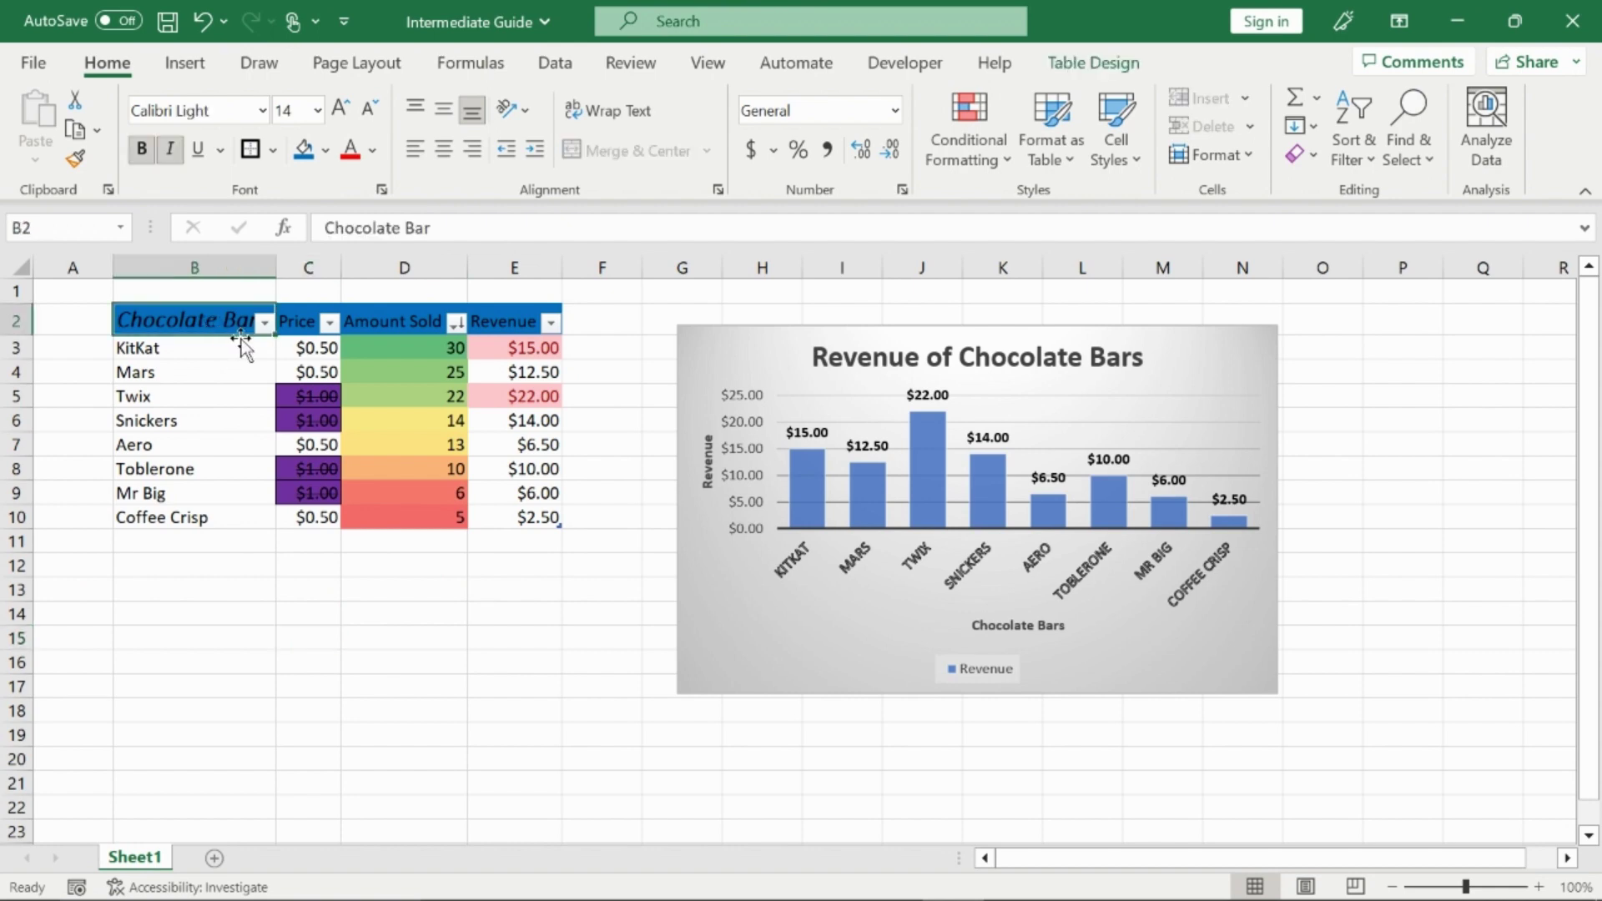
{"action": "left_click", "coordinate": [80, 165]}
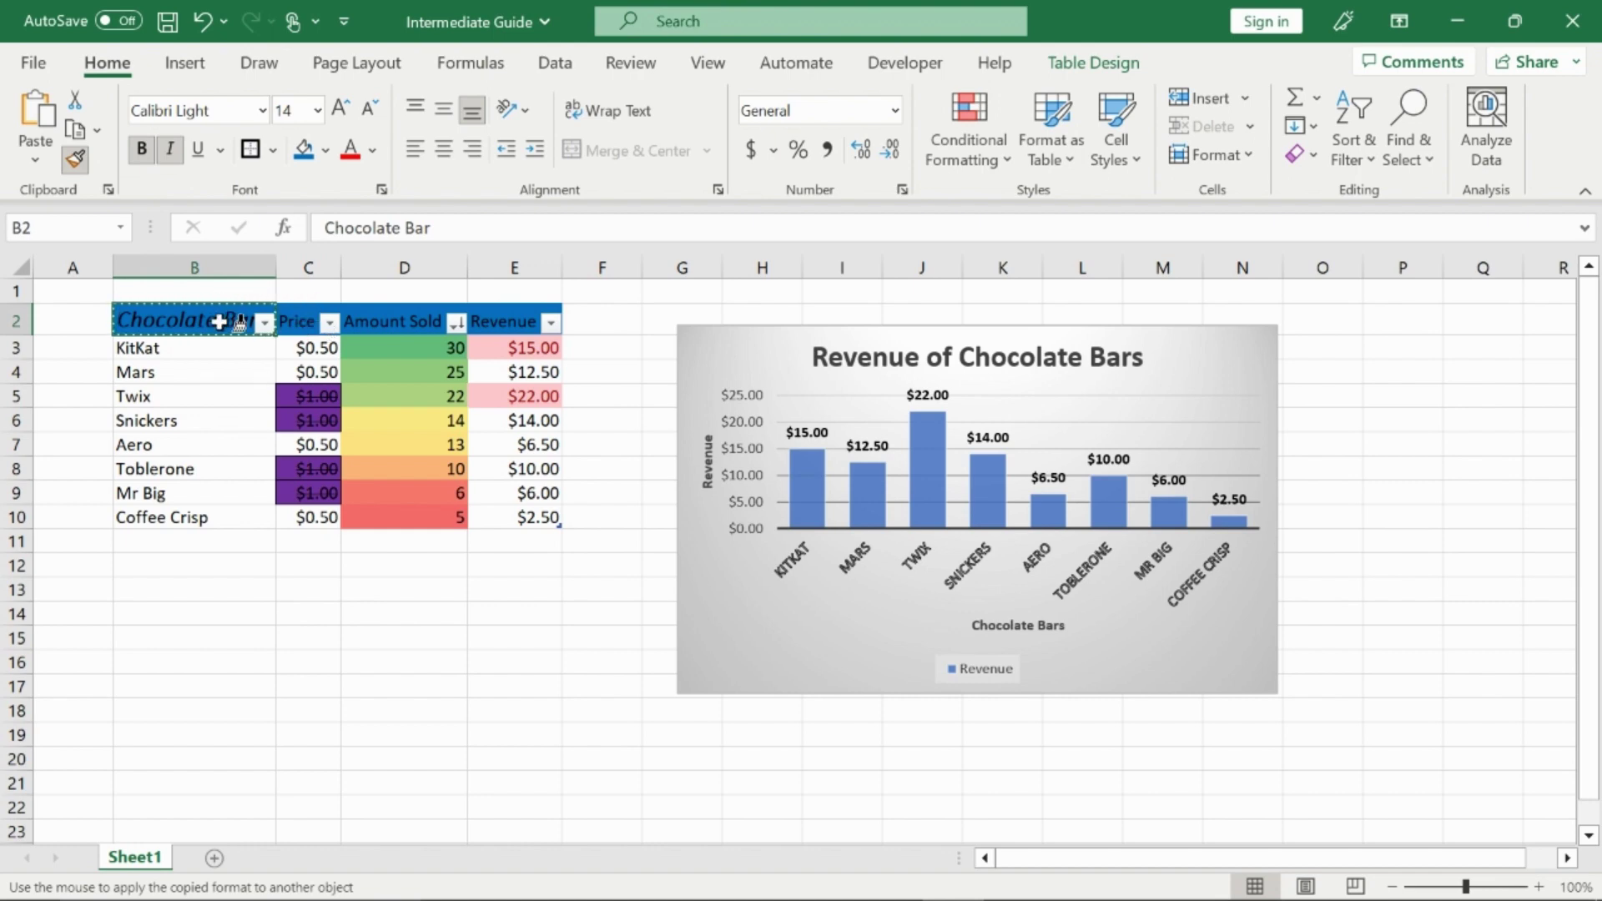
{"action": "left_click", "coordinate": [309, 319]}
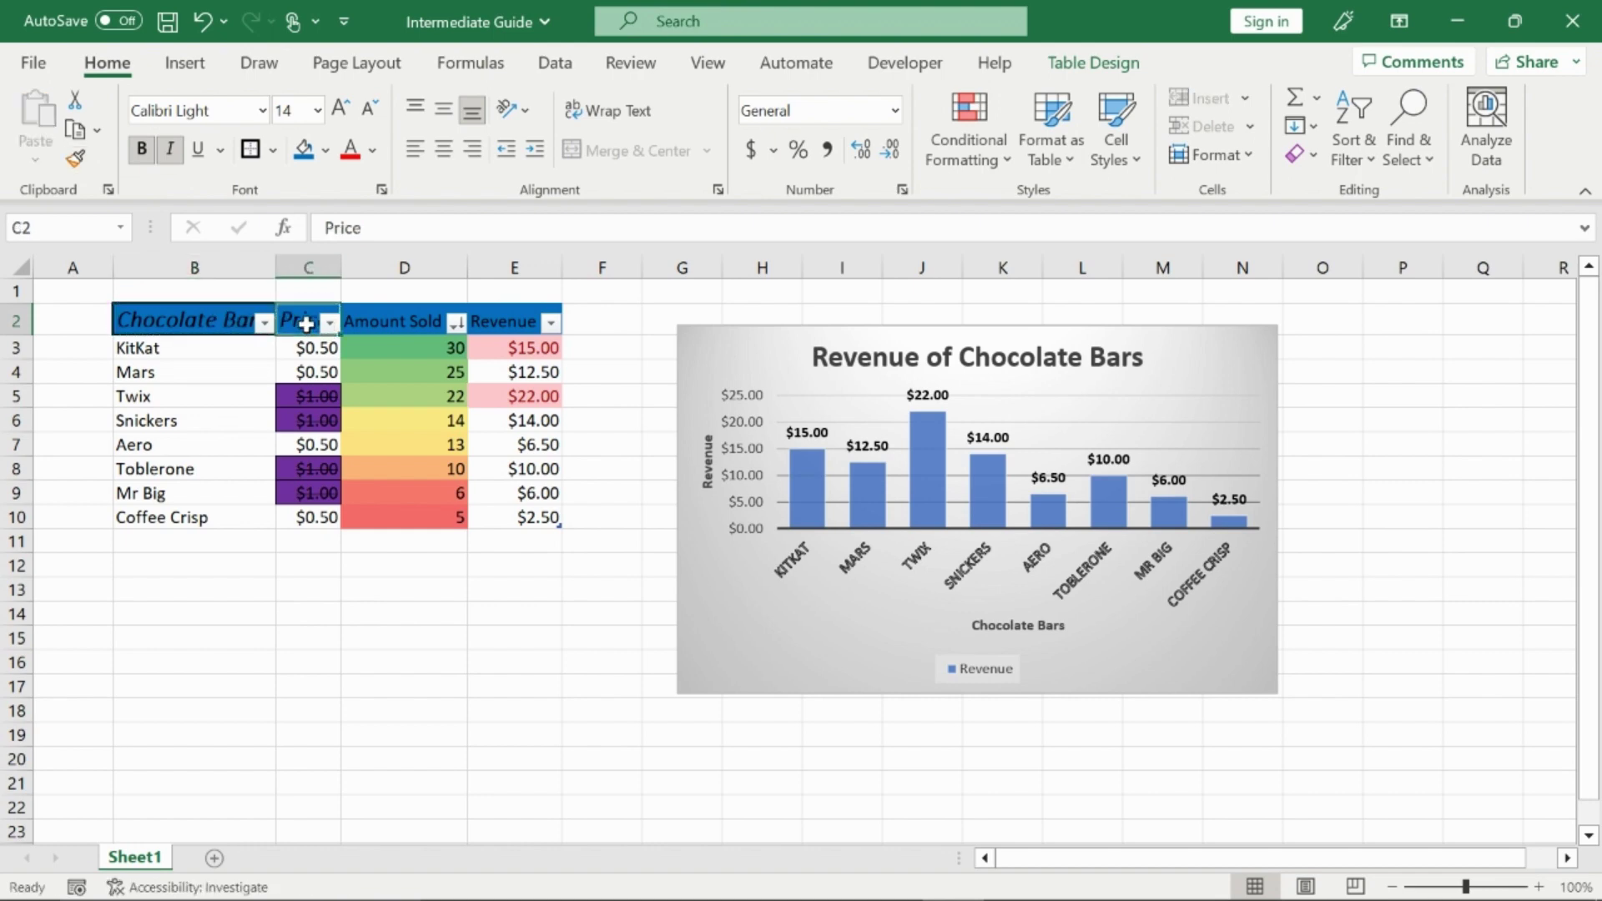
{"action": "double_click", "coordinate": [339, 263]}
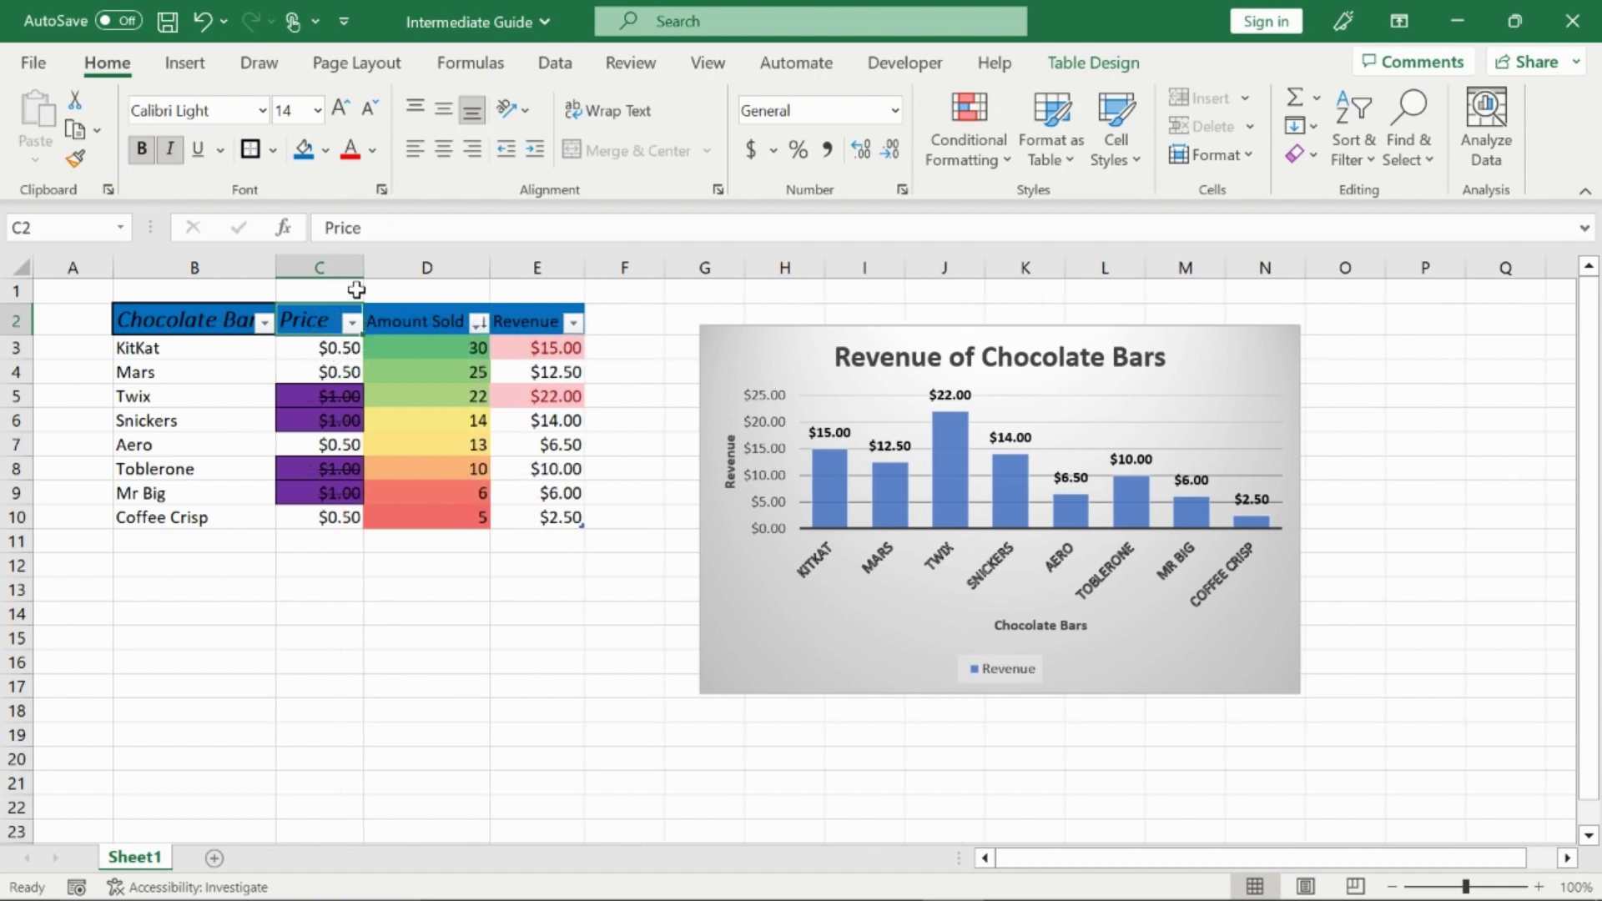
- Apply B2's header style to the Price, Amount Sold and Revenue headers (C2:E2)
{"action": "left_click", "coordinate": [331, 369]}
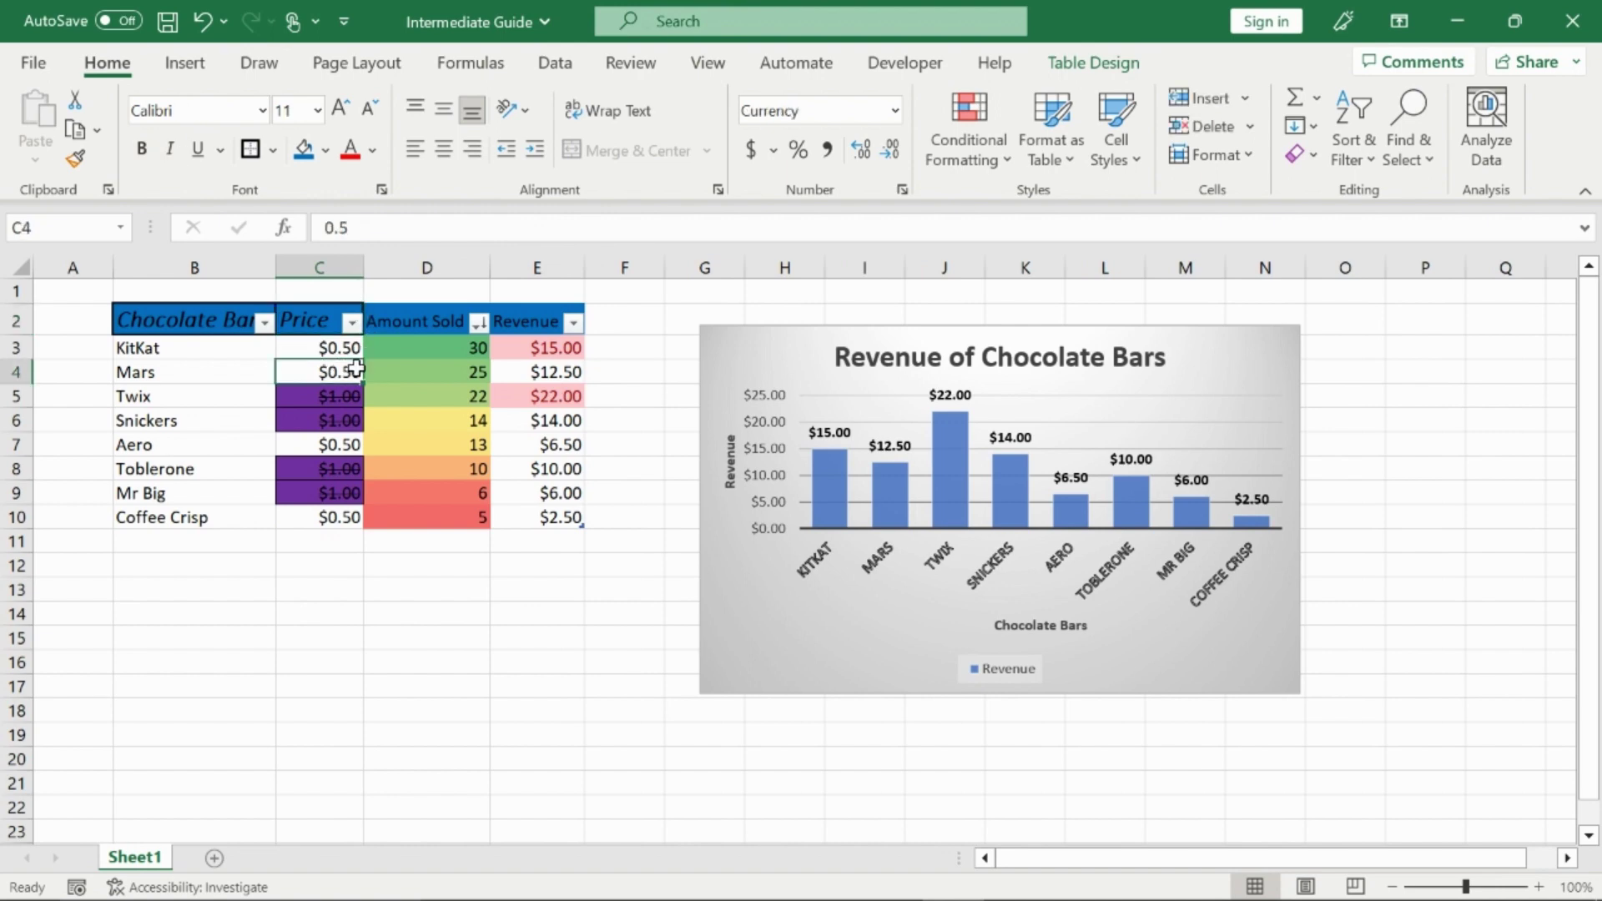
{"action": "left_click", "coordinate": [233, 324]}
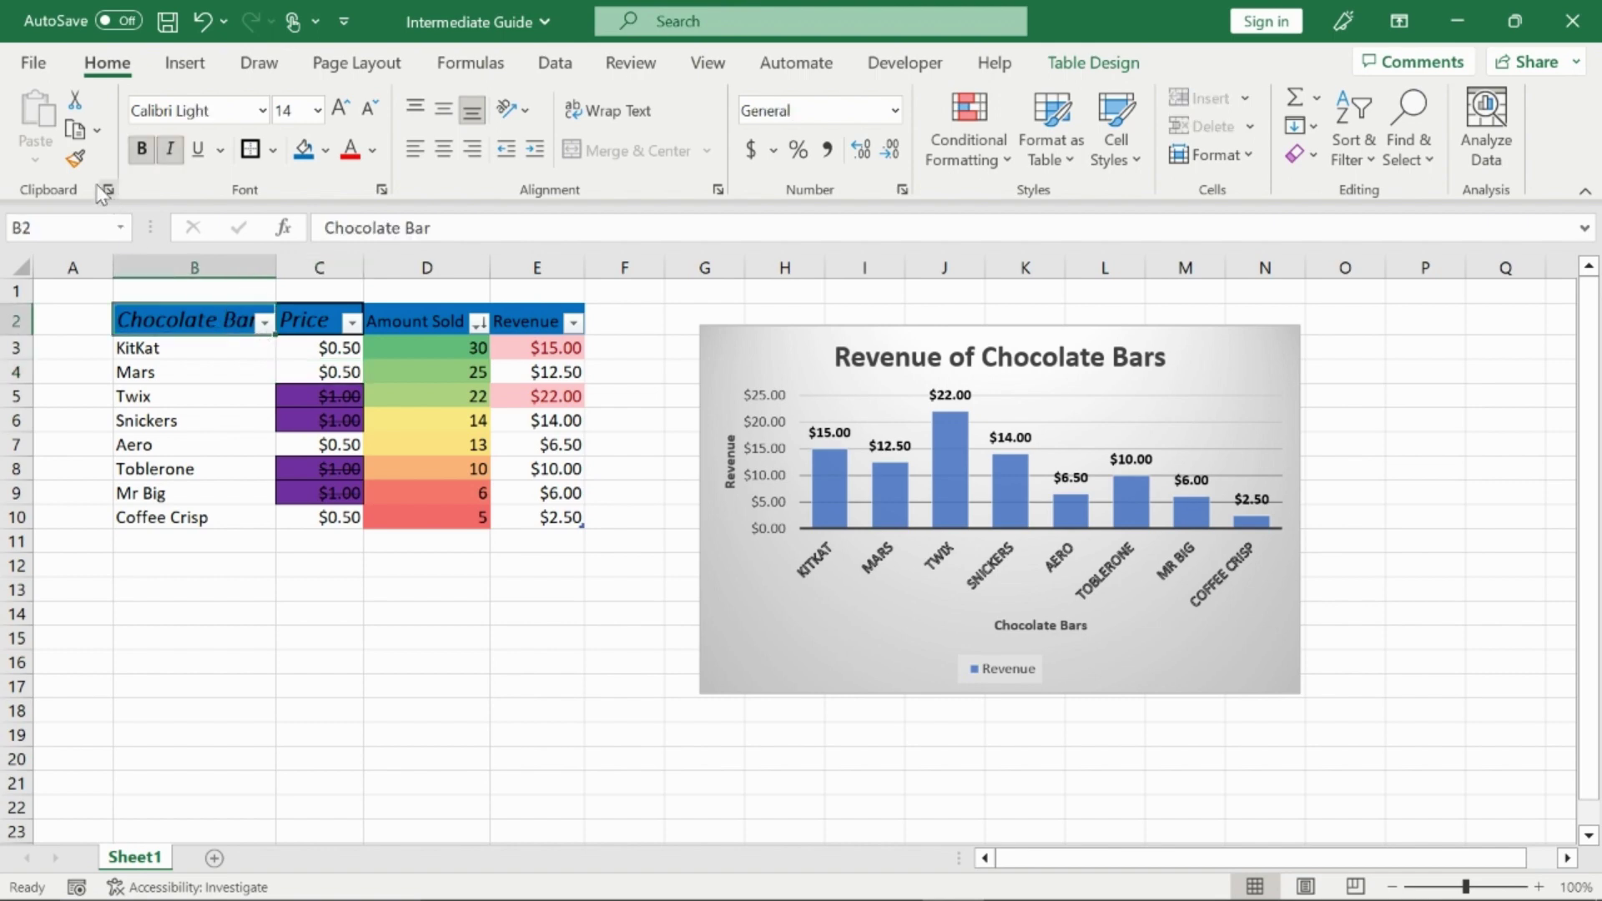
{"action": "left_click", "coordinate": [76, 160]}
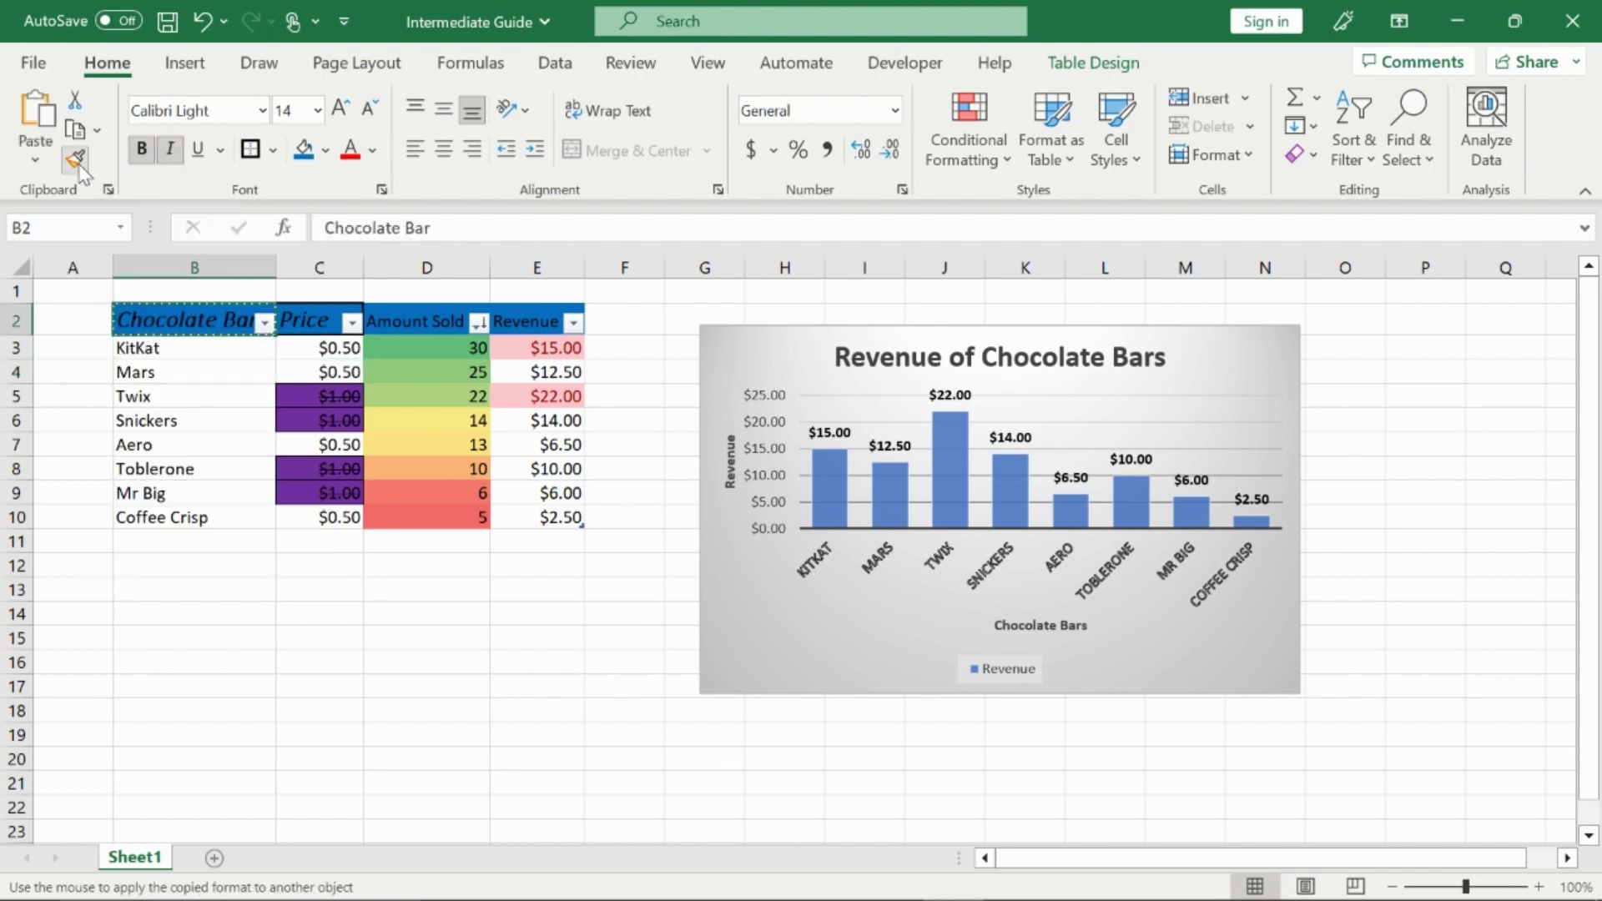
{"action": "left_click_drag", "start_coordinate": [321, 317], "coordinate": [409, 320]}
{"action": "left_click", "coordinate": [534, 321]}
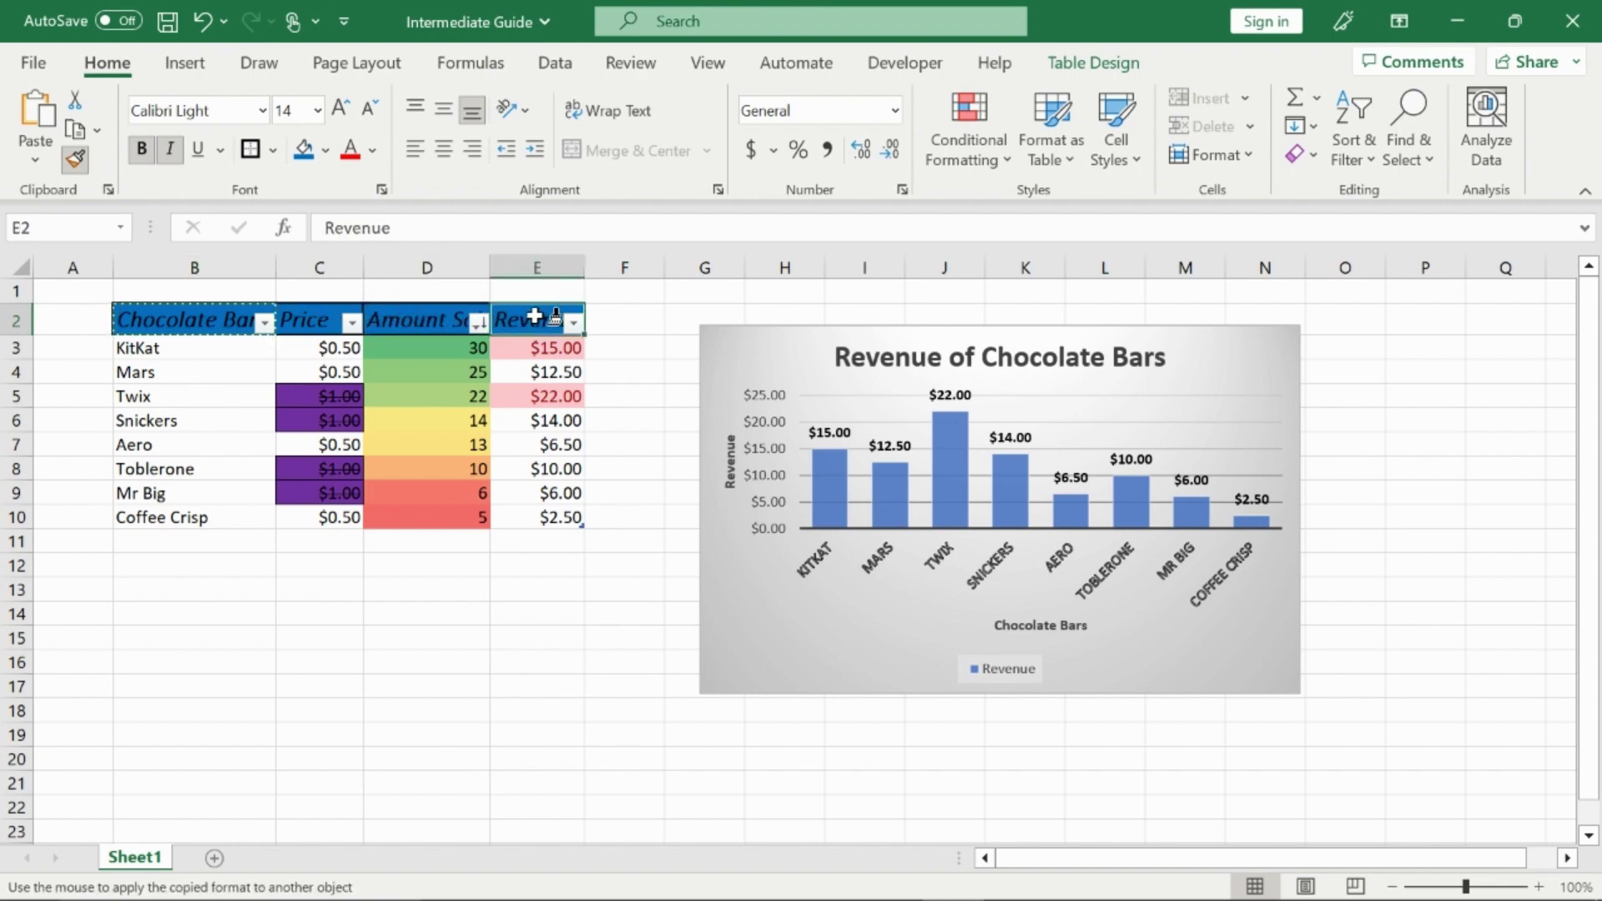
- Apply the header style to all bar names in B3:B10, KitKat through Coffee Crisp
{"action": "left_click", "coordinate": [219, 348]}
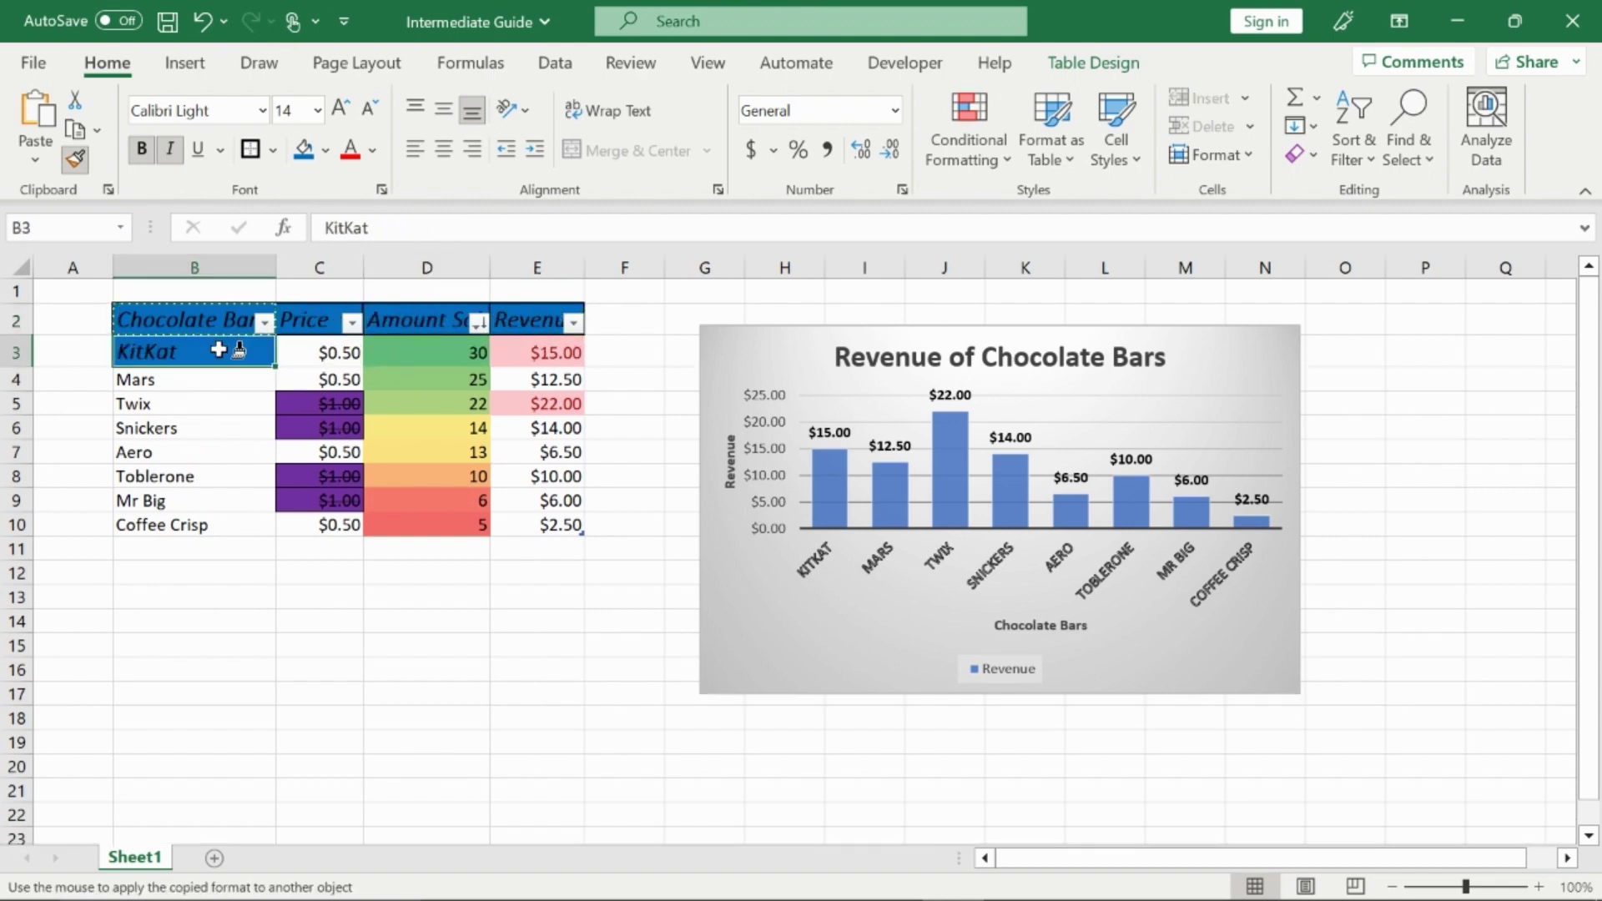
{"action": "left_click", "coordinate": [209, 381]}
{"action": "left_click", "coordinate": [207, 412]}
{"action": "left_click", "coordinate": [209, 439]}
{"action": "left_click", "coordinate": [208, 472]}
{"action": "left_click", "coordinate": [204, 506]}
{"action": "left_click_drag", "start_coordinate": [203, 506], "coordinate": [214, 556]}
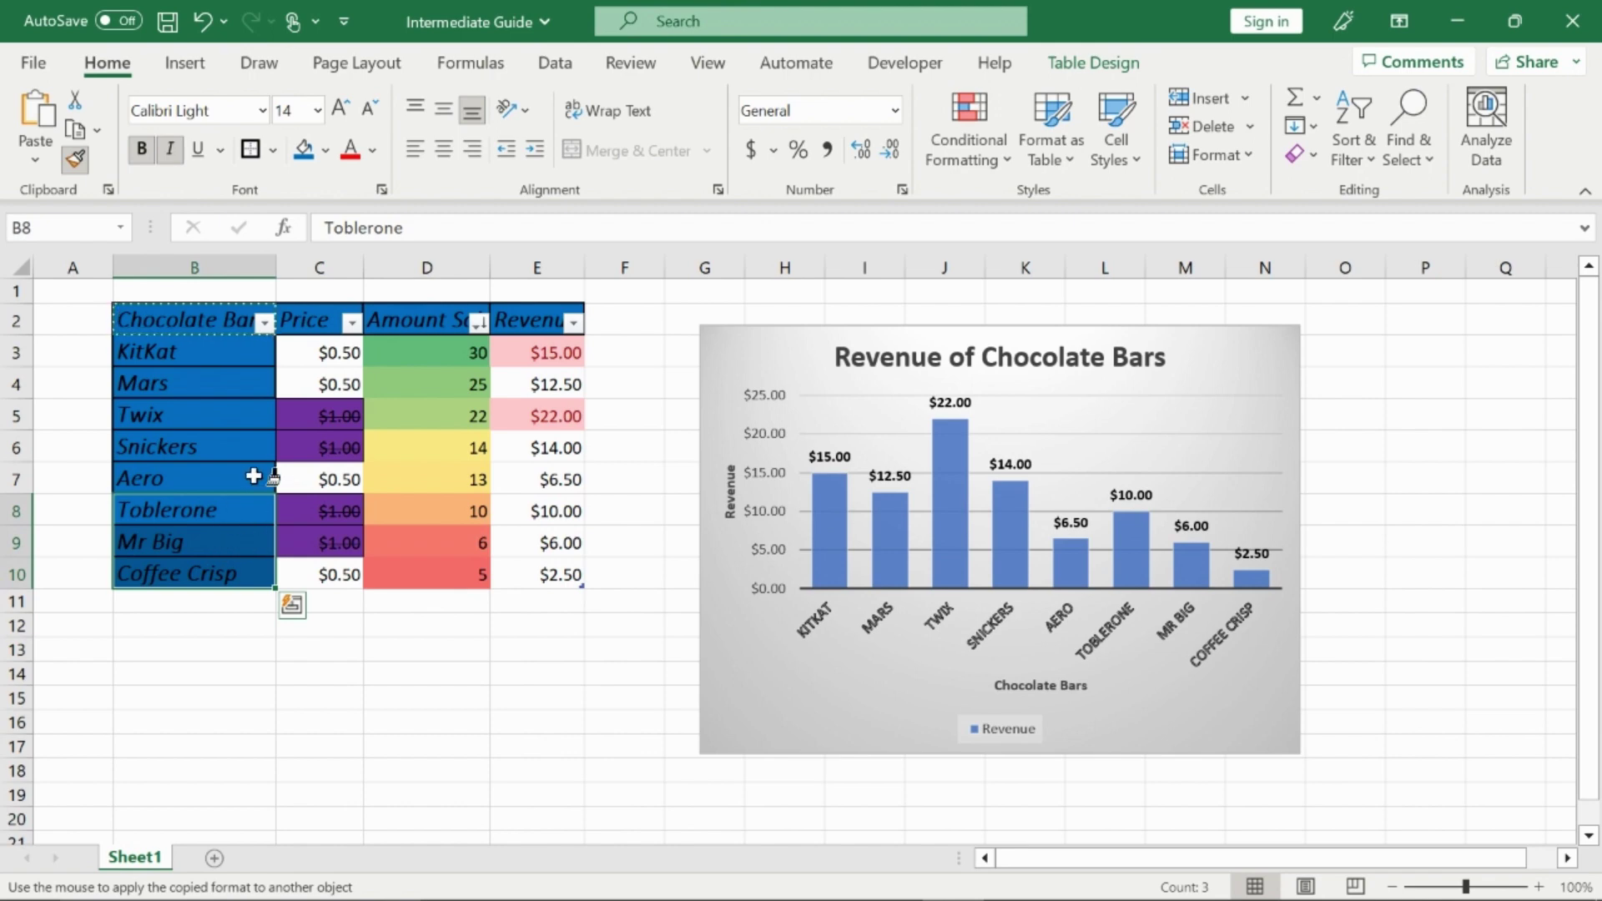
{"action": "key", "text": "Escape"}
{"action": "left_click", "coordinate": [325, 644]}
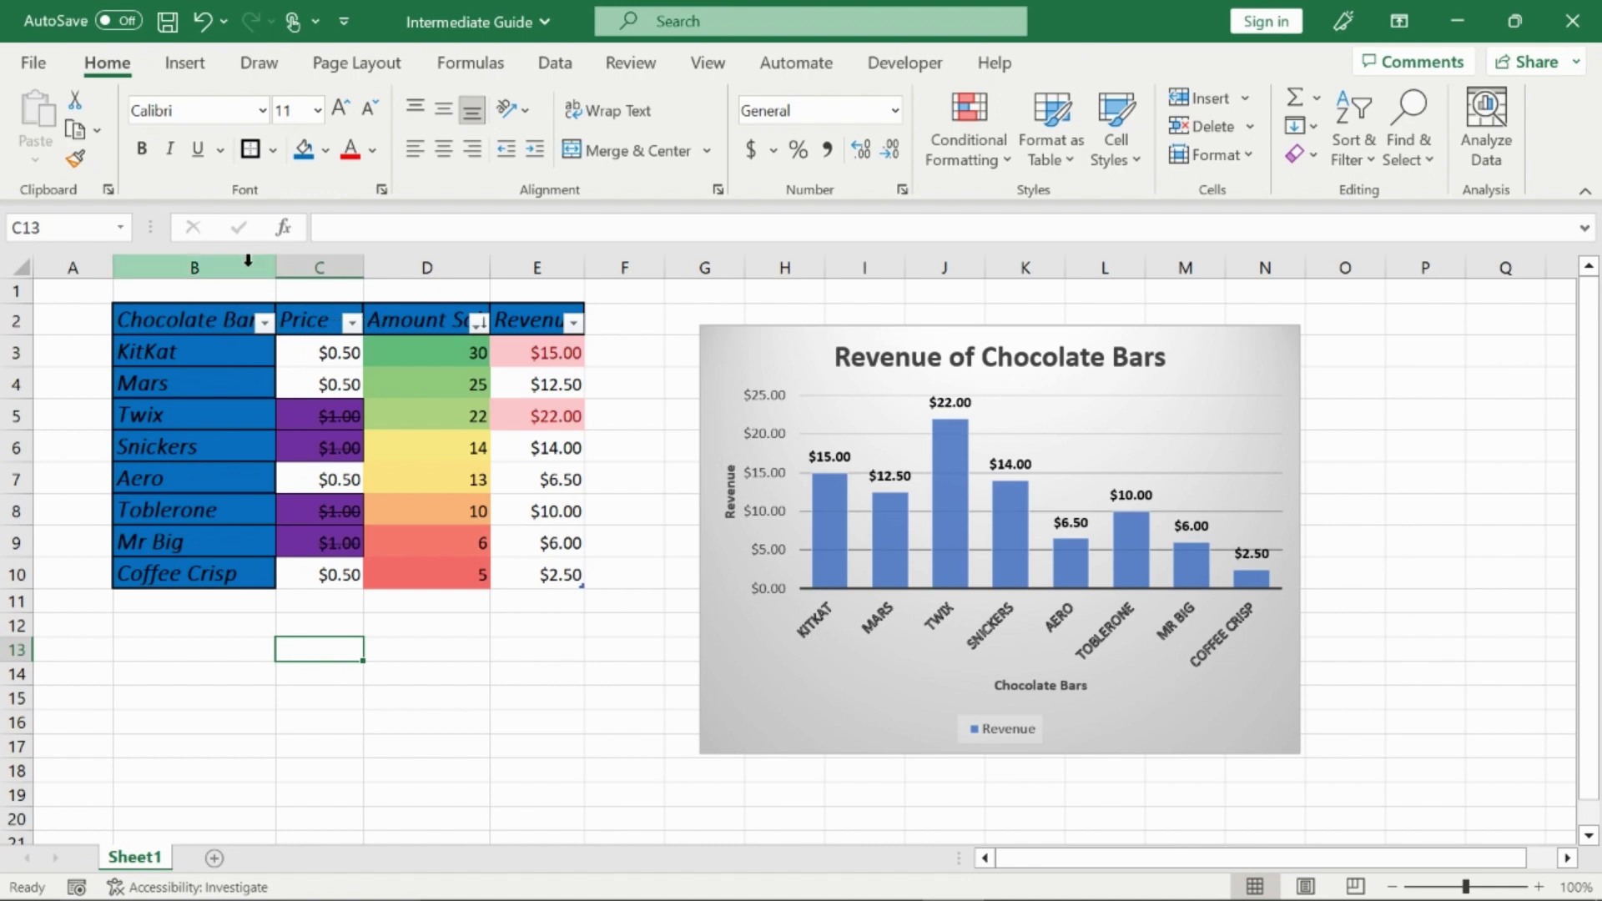
- AutoFit columns B through E so all headers display fully
{"action": "left_click_drag", "start_coordinate": [243, 267], "coordinate": [578, 267]}
{"action": "double_click", "coordinate": [577, 267]}
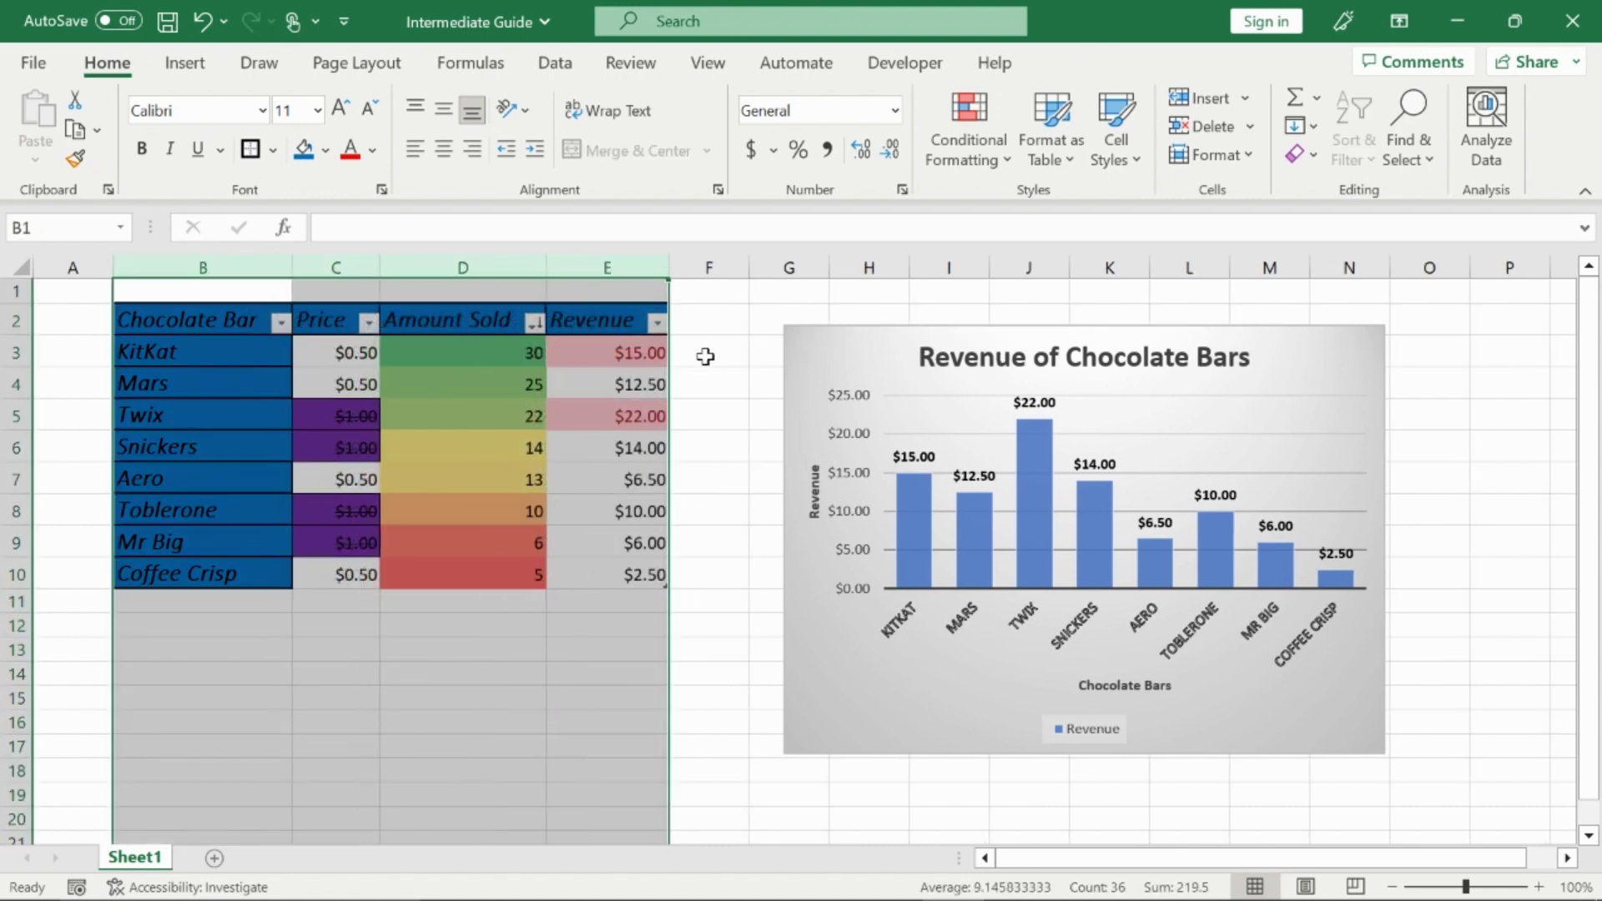
{"action": "left_click", "coordinate": [706, 354]}
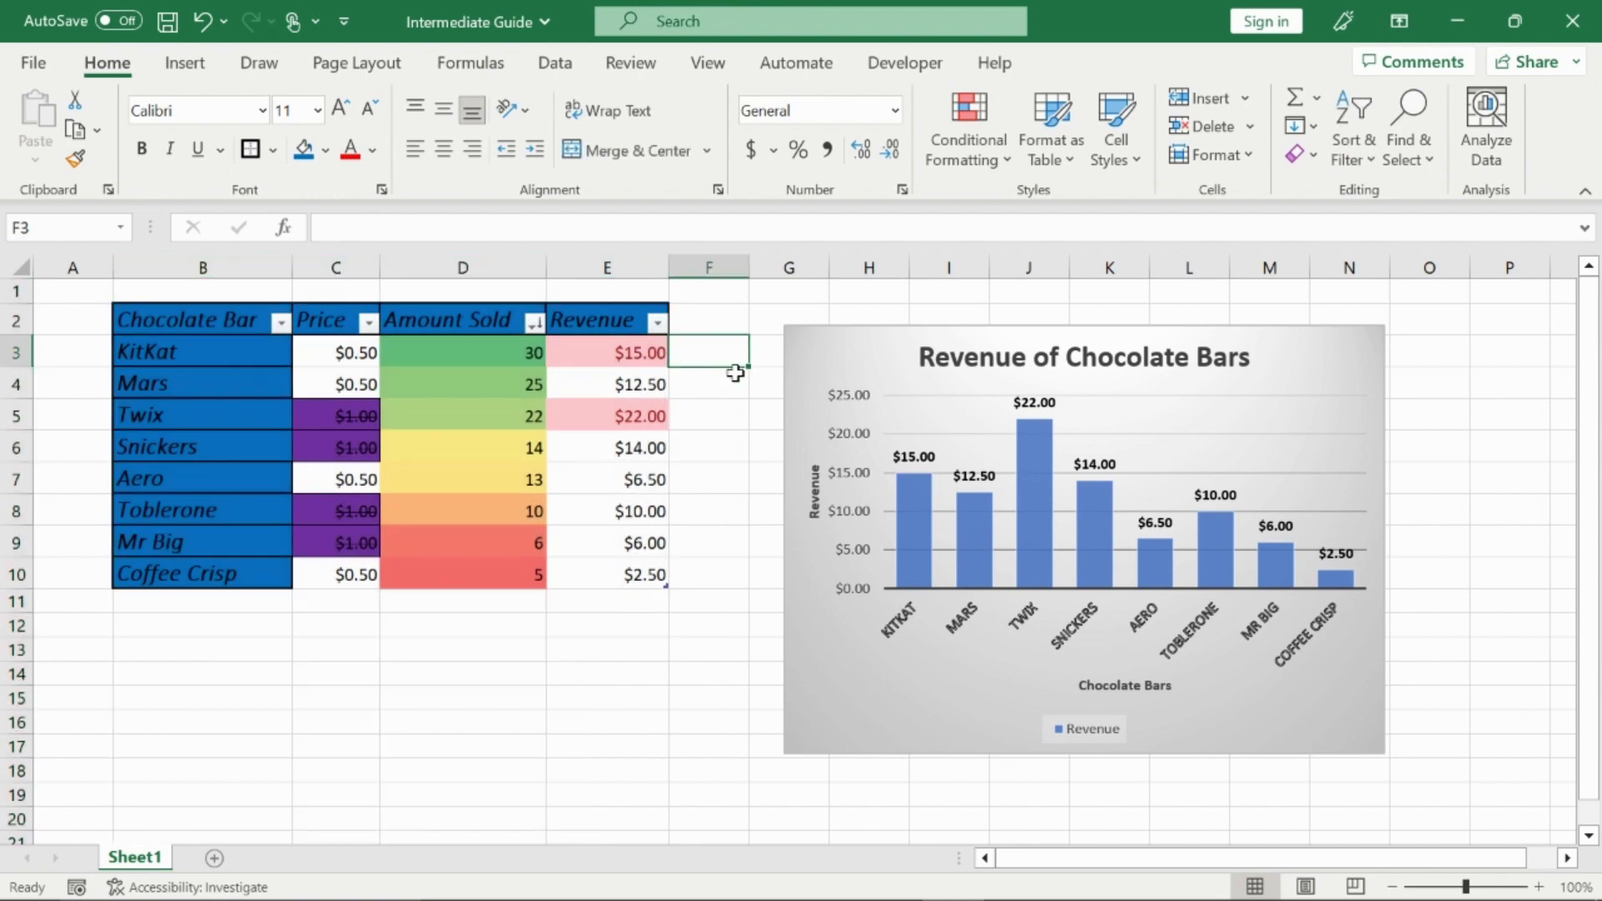